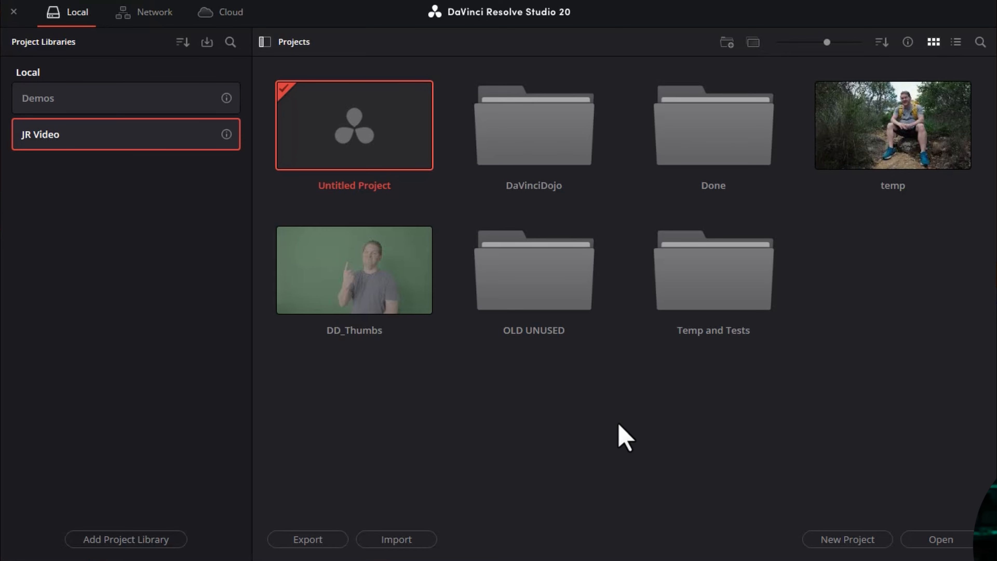
Create a project folder named Hello, then look inside it and return to the top-level Projects view
{"action": "right_click", "coordinate": [505, 409]}
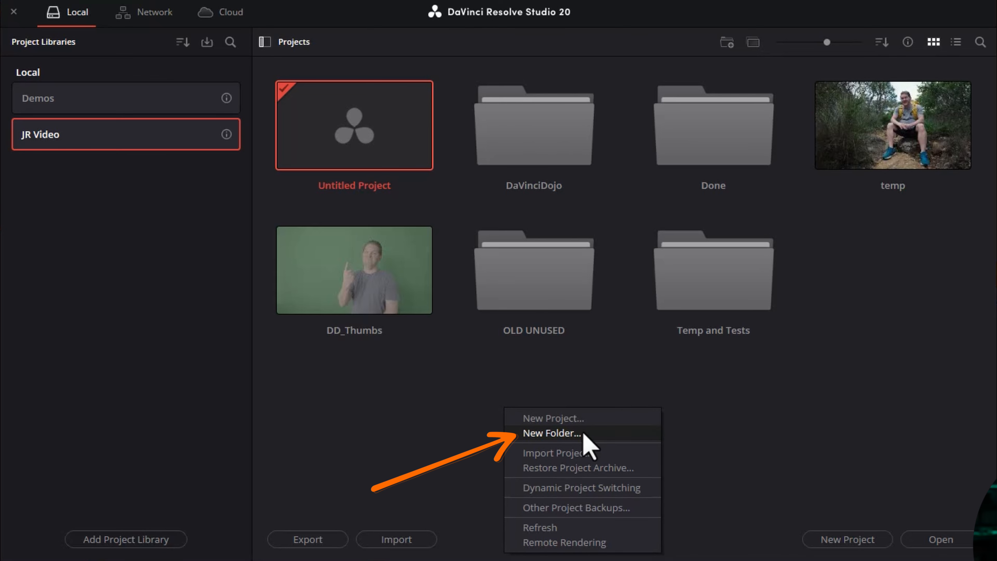
{"action": "left_click", "coordinate": [584, 442]}
{"action": "type", "text": "Hell"}
{"action": "key", "text": "Return"}
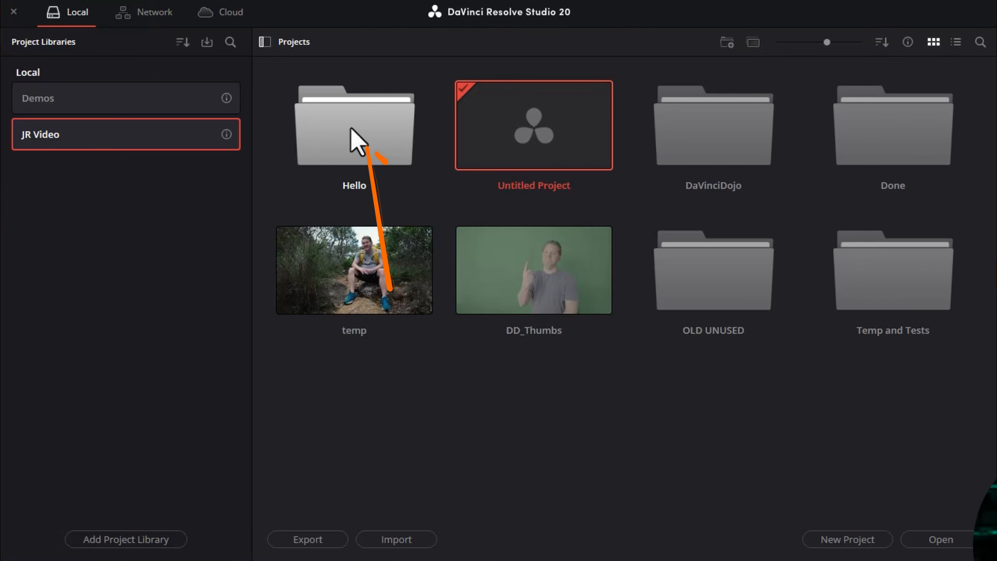
{"action": "double_click", "coordinate": [353, 142]}
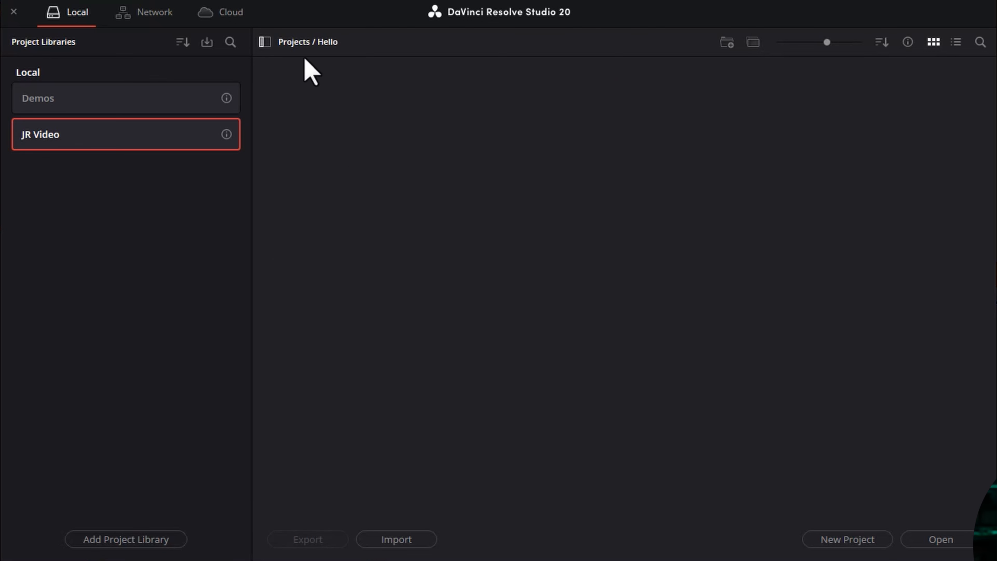
{"action": "left_click", "coordinate": [295, 43]}
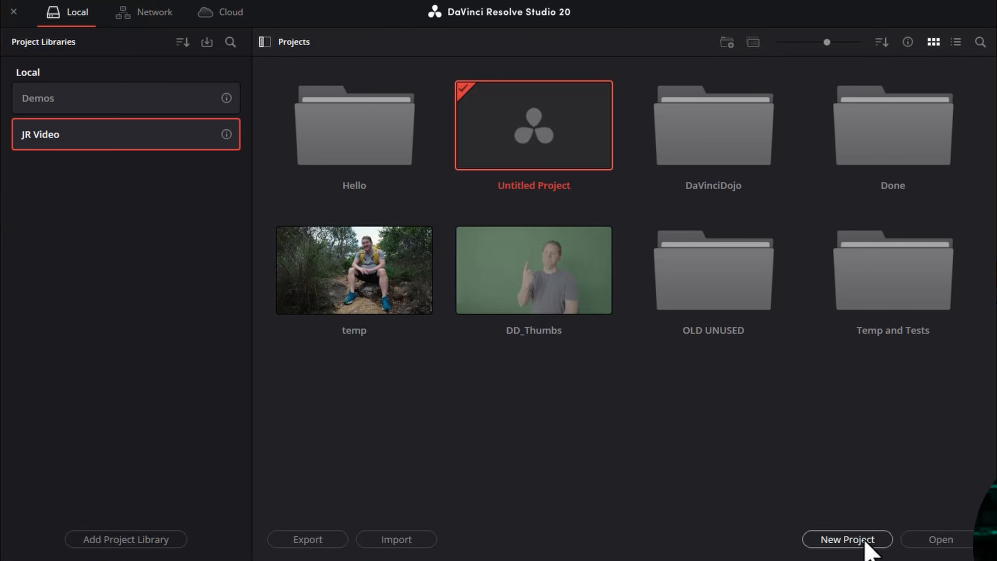
Start a new project named GettingStartedWithDR20Demo and begin changing its media location
{"action": "left_click", "coordinate": [849, 542]}
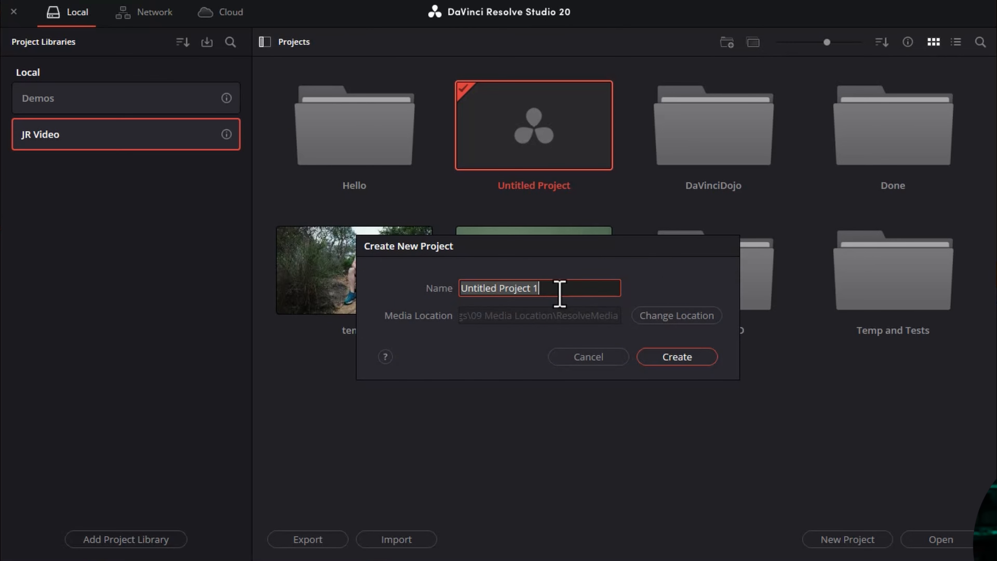
{"action": "type", "text": "GettingStartedWithDR20Demo"}
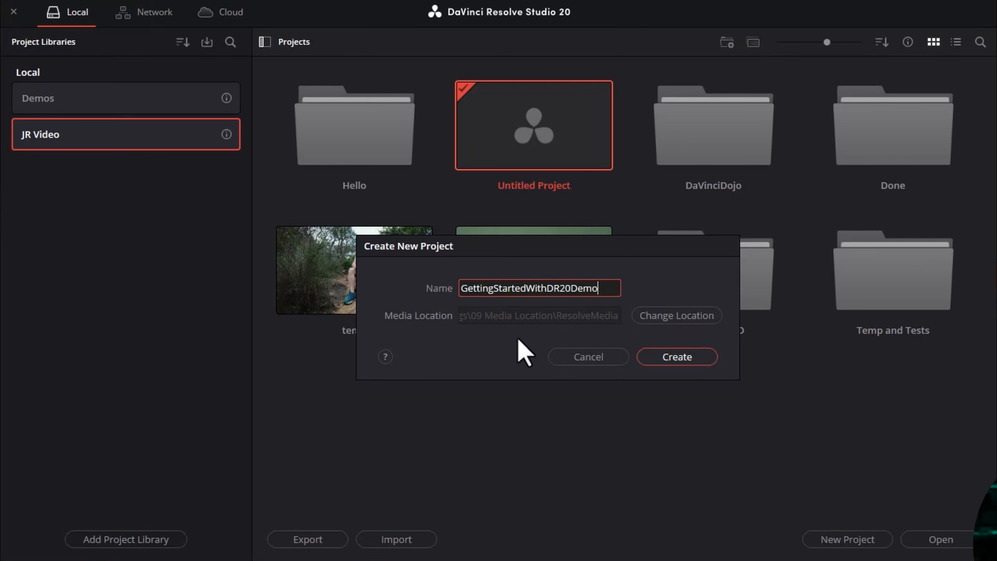
{"action": "left_click", "coordinate": [697, 316]}
Make a new folder named DR Media inside the 01 MACRO Editing Basics For Beginners folder
{"action": "right_click", "coordinate": [305, 216]}
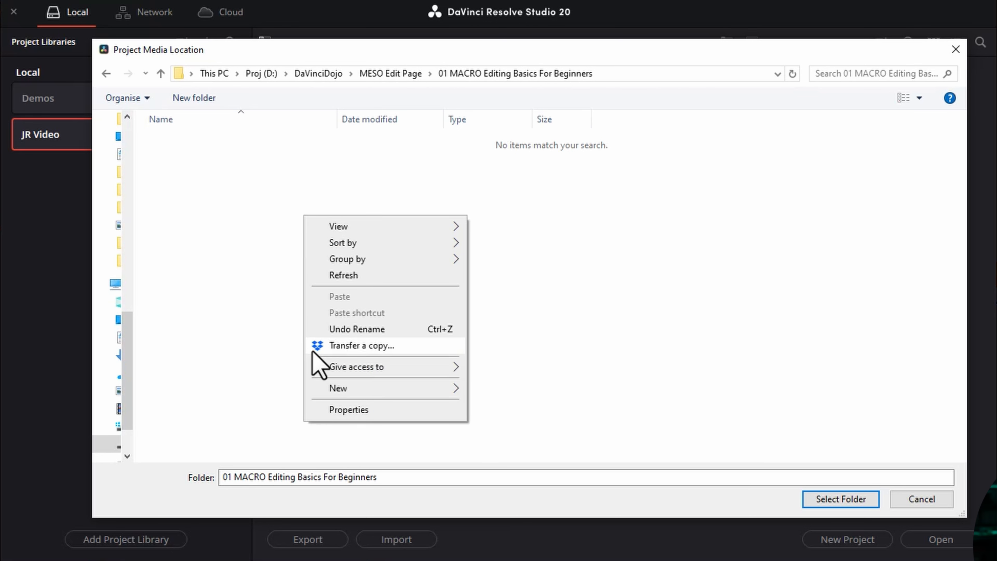
{"action": "mouse_move", "coordinate": [385, 388]}
{"action": "left_click", "coordinate": [495, 387]}
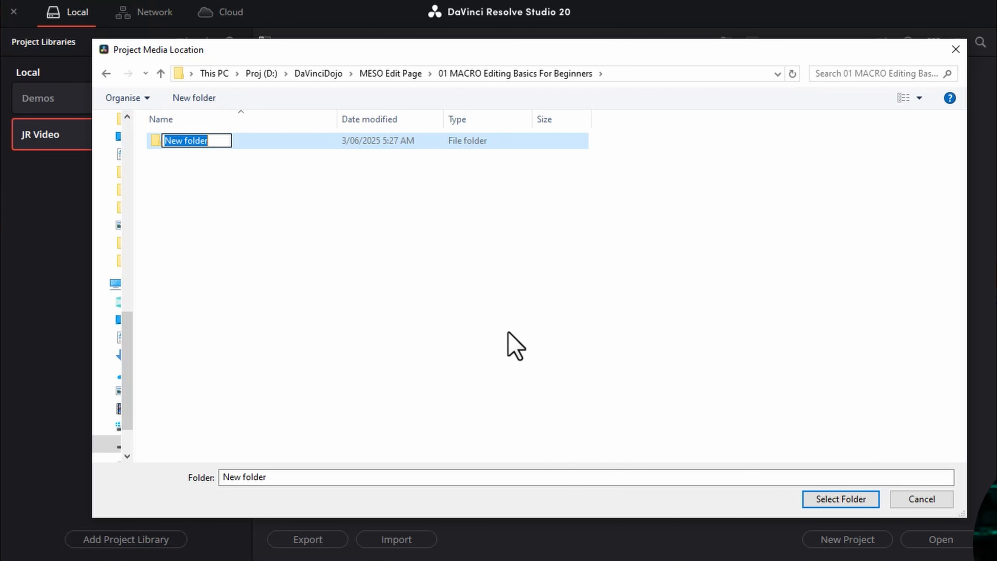
{"action": "type", "text": "DR Media"}
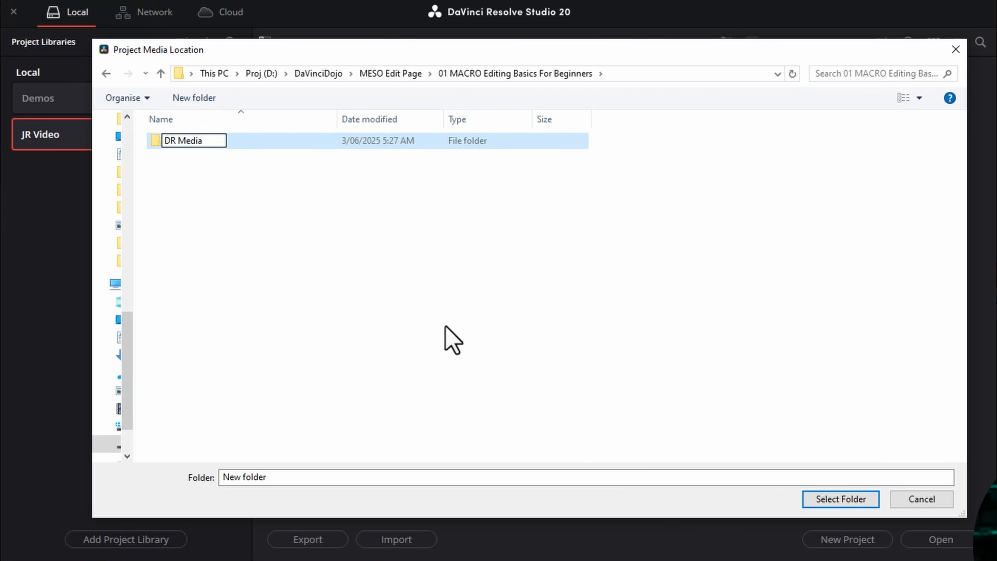
{"action": "key", "text": "Return"}
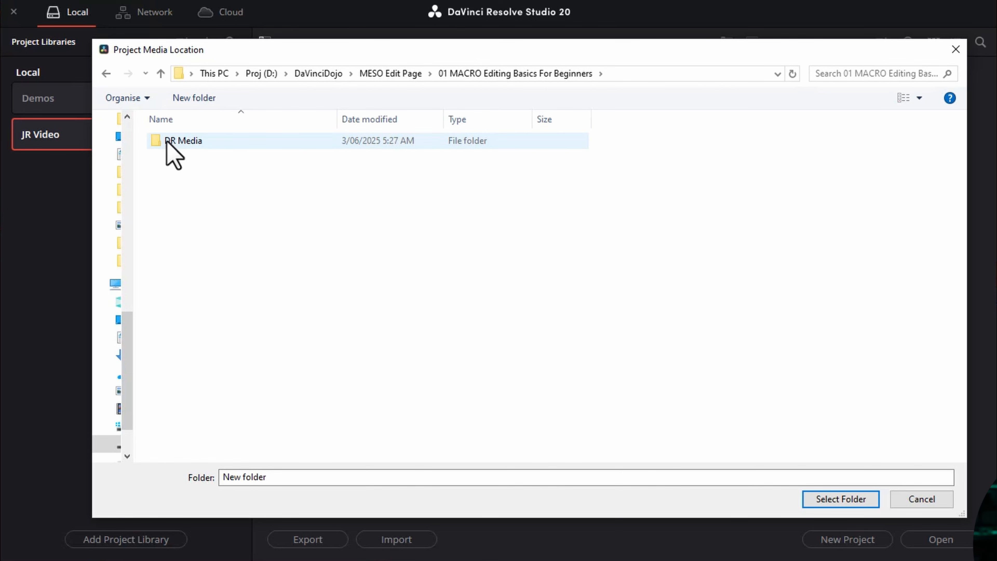
Use the DR Media folder as the project's media location and create the project
{"action": "left_click", "coordinate": [186, 143]}
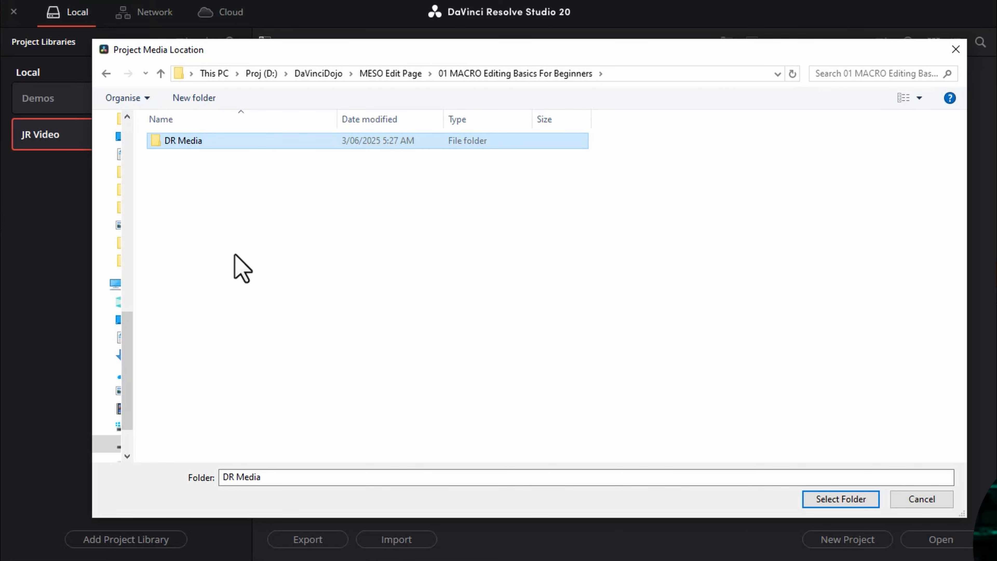
{"action": "left_click", "coordinate": [837, 500]}
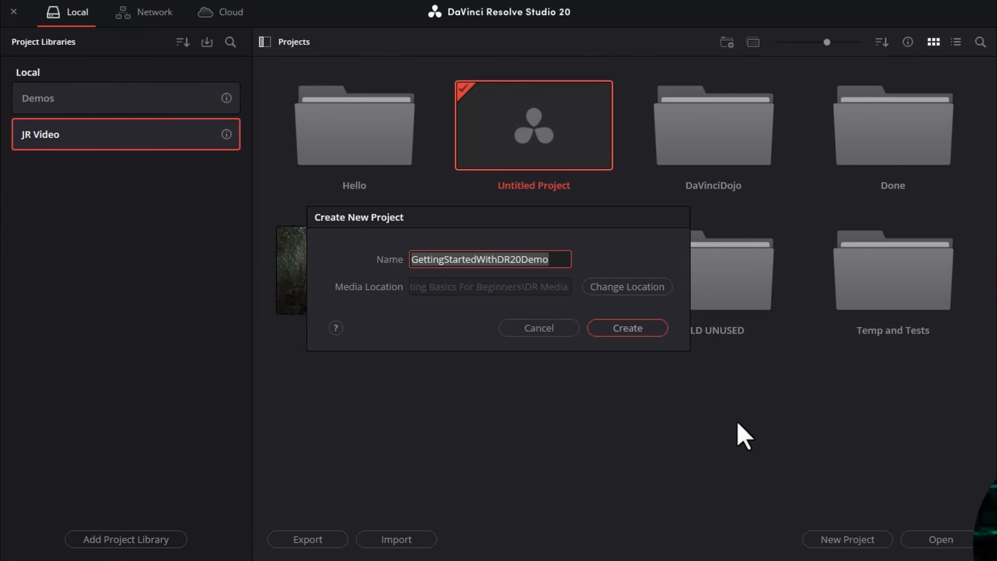
{"action": "left_click", "coordinate": [627, 329]}
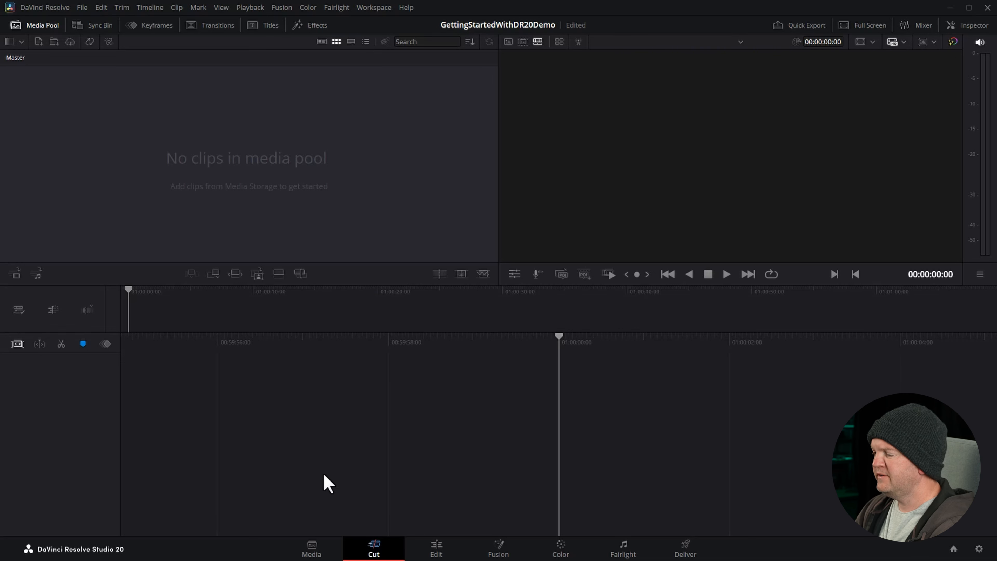
Switch to the Edit page and hide the effects library, keeping the media pool displayed
{"action": "left_click", "coordinate": [312, 550]}
{"action": "left_click", "coordinate": [376, 549]}
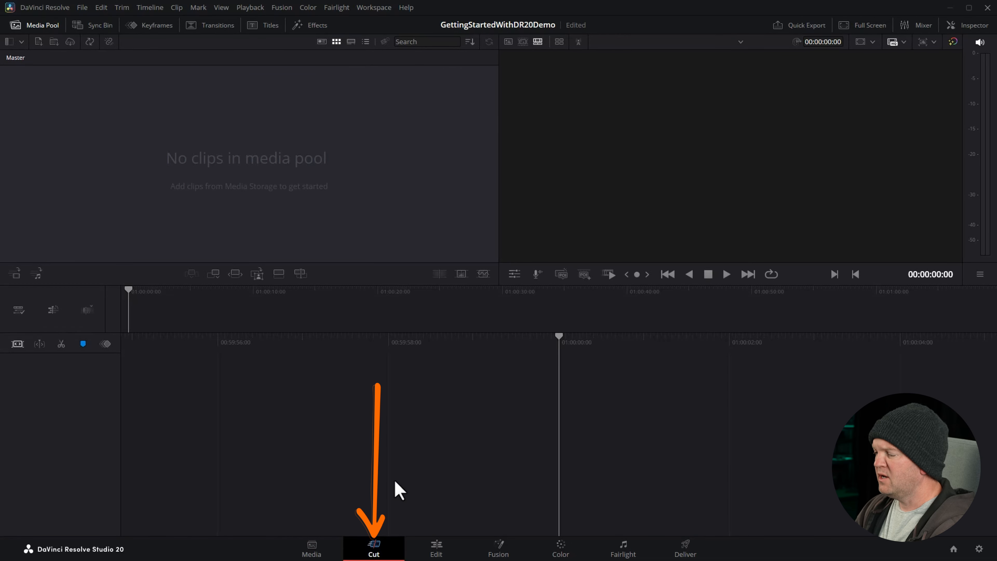
{"action": "left_click", "coordinate": [446, 548]}
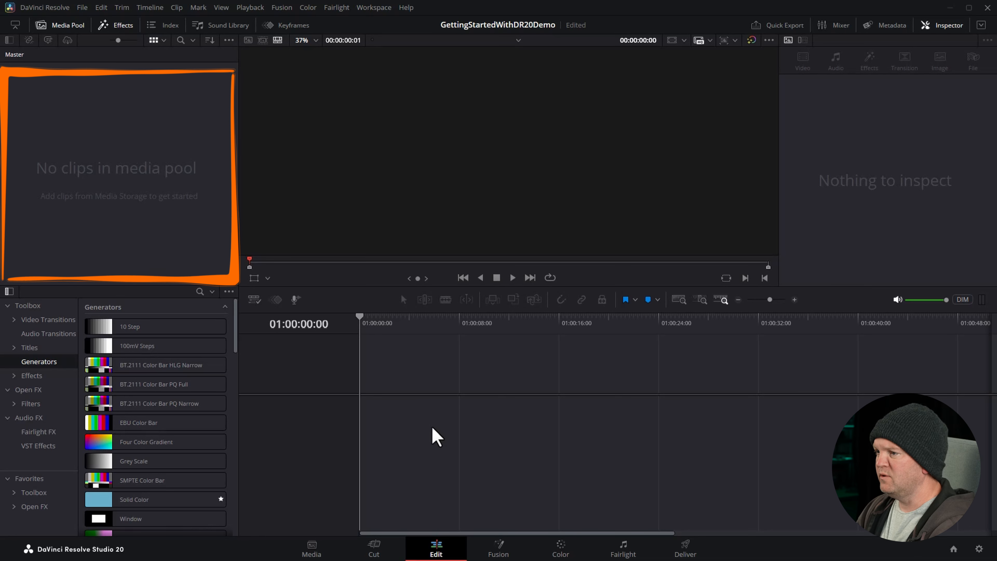
{"action": "left_click", "coordinate": [107, 26]}
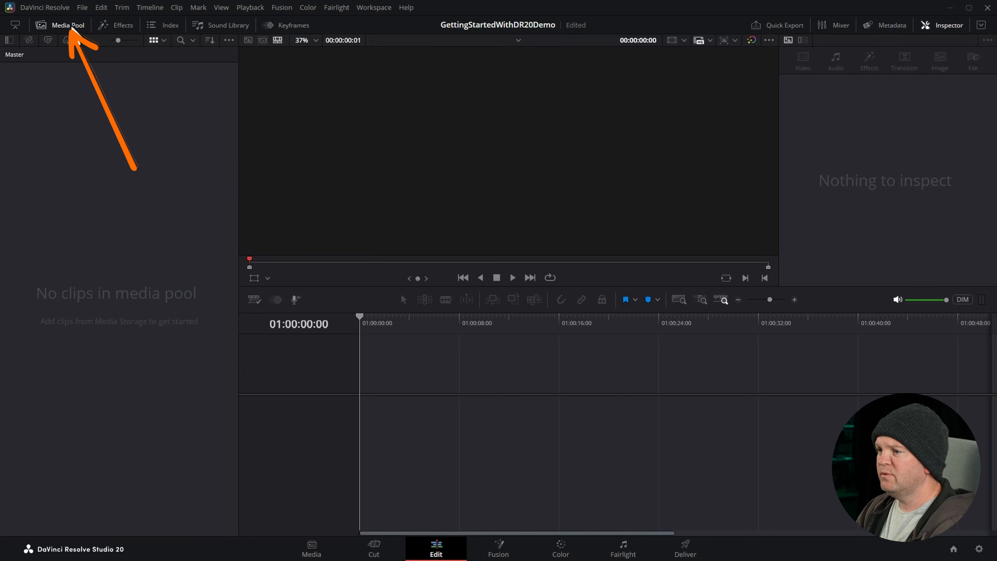
{"action": "left_click", "coordinate": [71, 26]}
{"action": "left_click", "coordinate": [67, 26]}
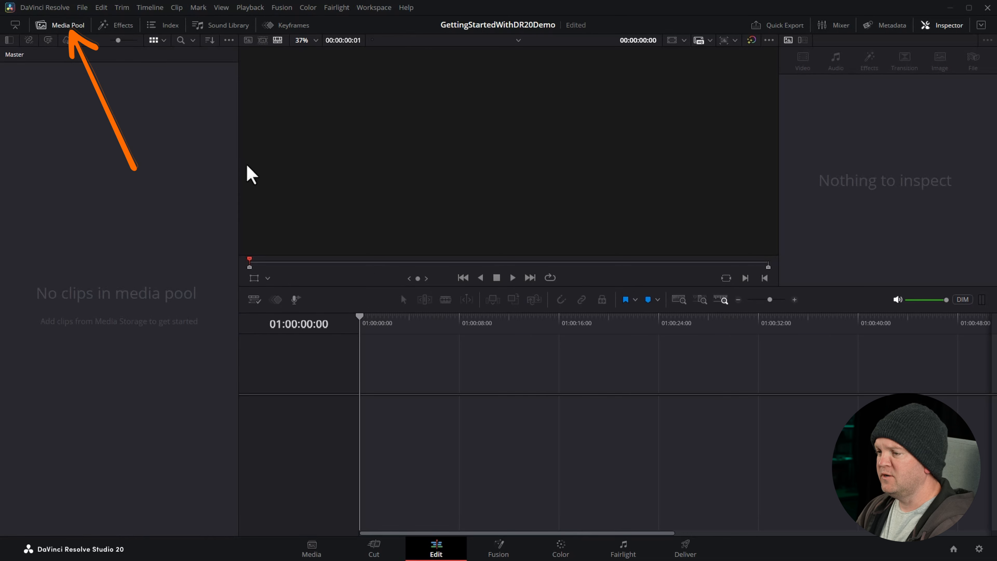
Switch to File Explorer, open the footage folder, and try to import C1007.MP4 and C1008.MP4 into the media pool
{"action": "key", "text": "alt+Tab"}
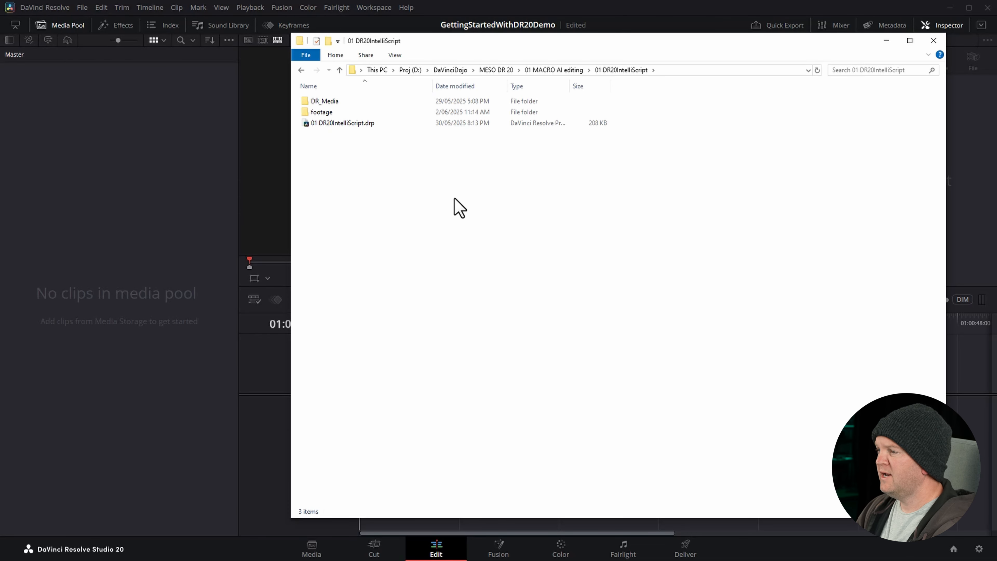
{"action": "left_click", "coordinate": [328, 115]}
{"action": "double_click", "coordinate": [328, 115]}
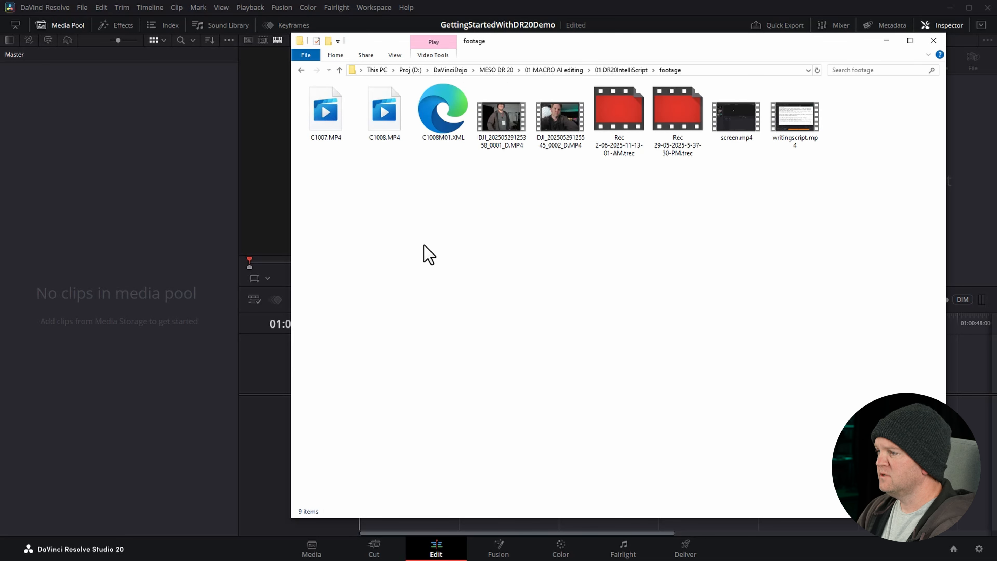
{"action": "left_click", "coordinate": [324, 117]}
{"action": "left_click", "coordinate": [363, 118], "text": "ctrl"}
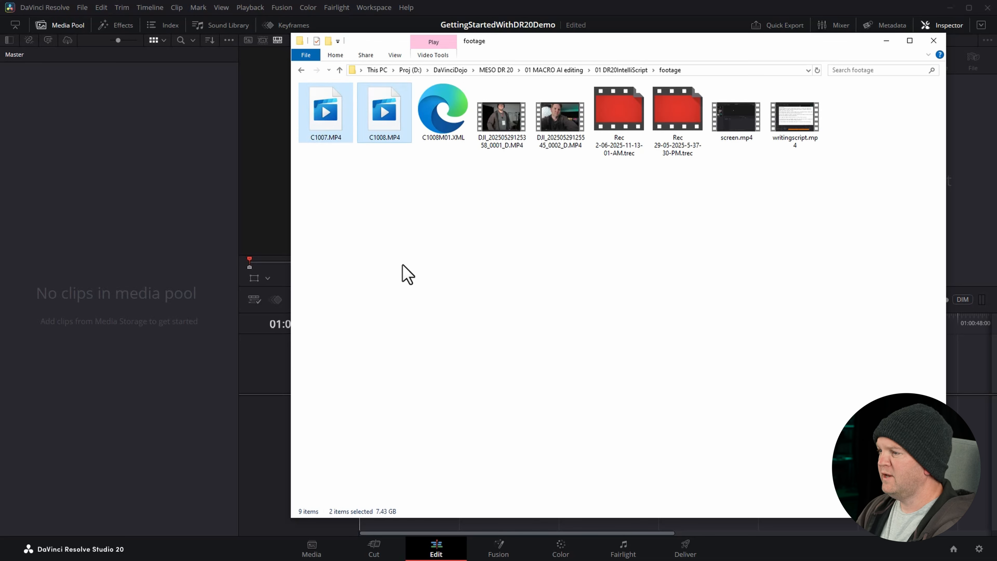
{"action": "left_click_drag", "start_coordinate": [181, 37], "coordinate": [37, 96]}
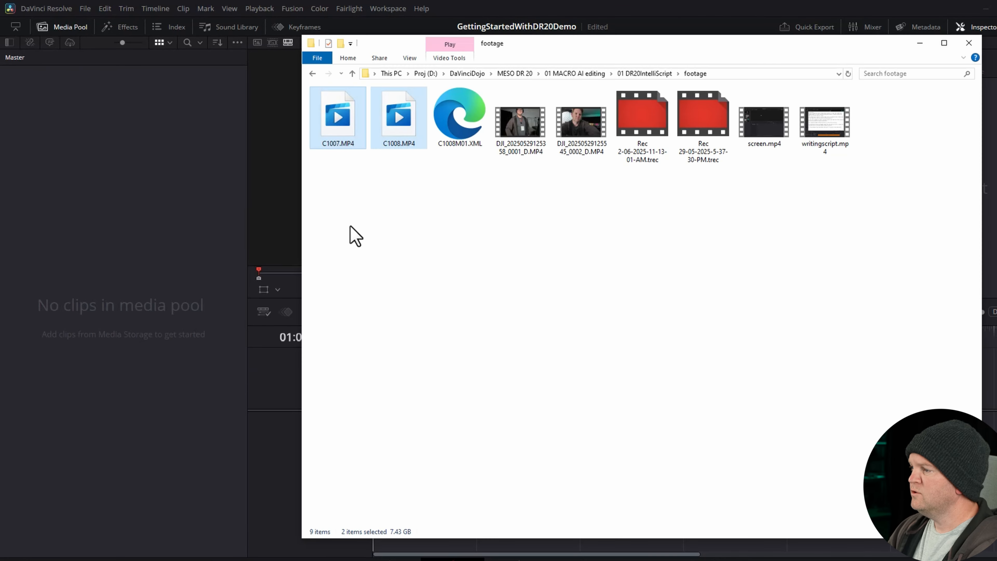
{"action": "left_click", "coordinate": [581, 216]}
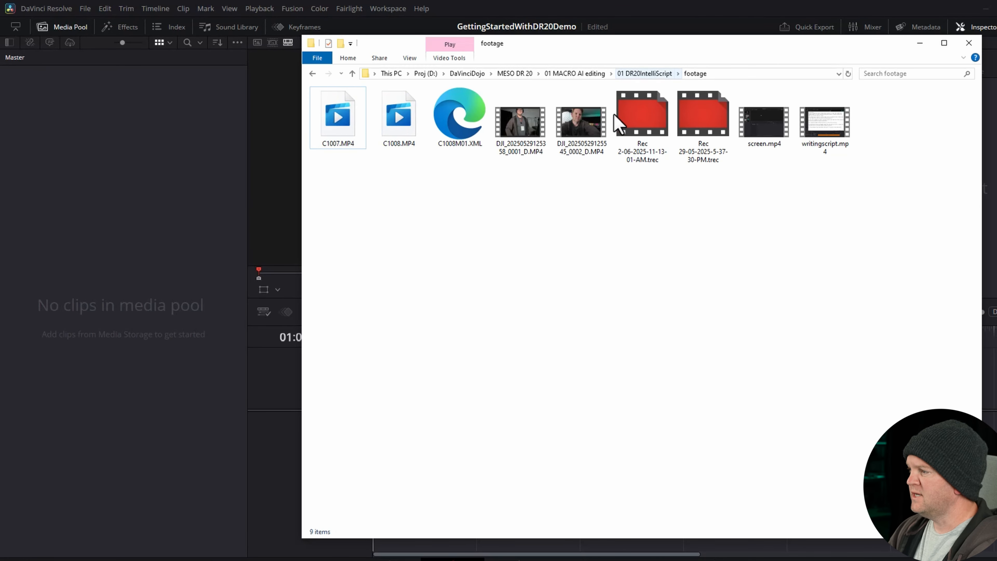
Import the whole footage folder from 01 DR20IntelliScript as a bin under Master on the Media page
{"action": "left_click", "coordinate": [659, 74]}
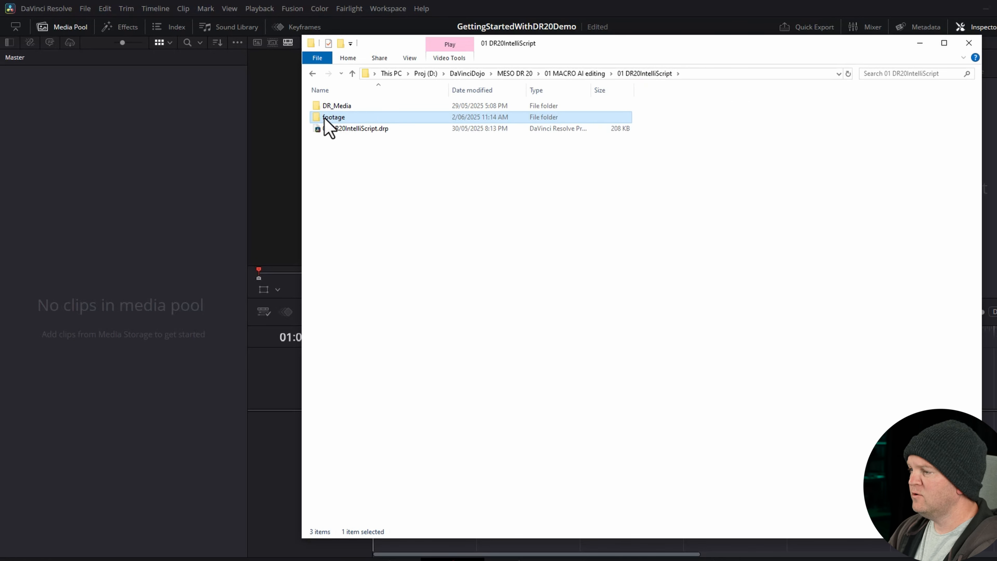
{"action": "left_click_drag", "start_coordinate": [324, 118], "coordinate": [141, 193]}
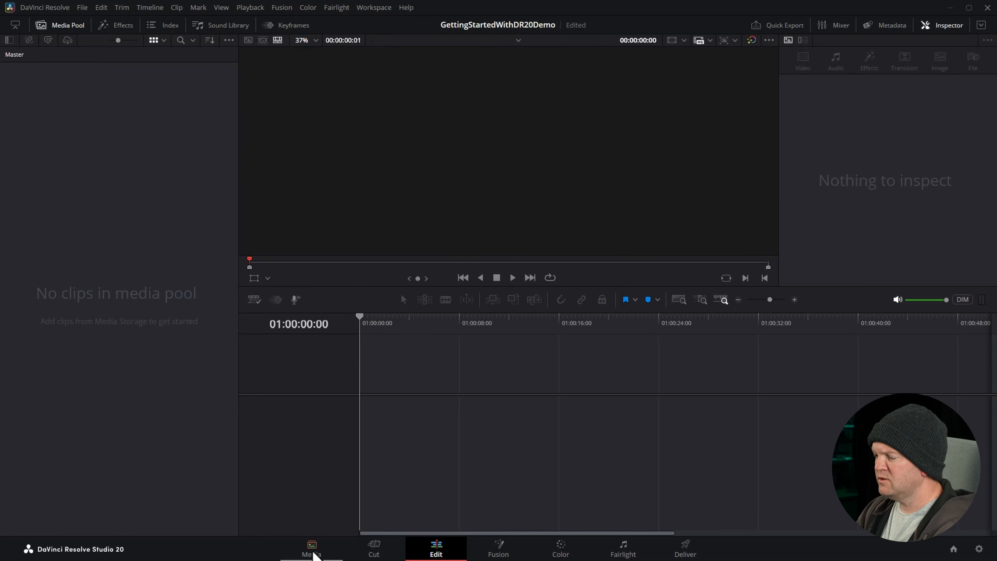
{"action": "left_click", "coordinate": [312, 550]}
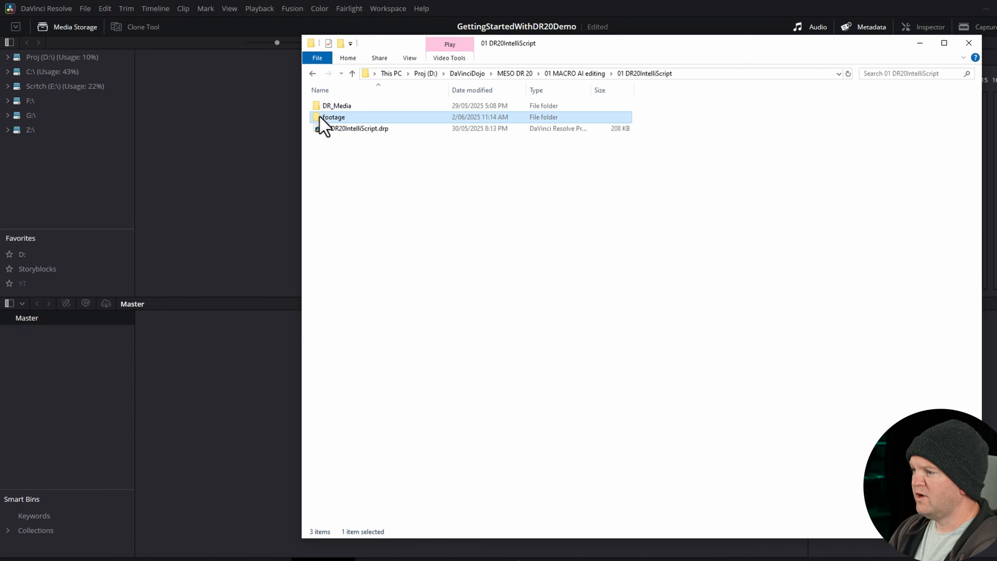
{"action": "left_click_drag", "start_coordinate": [316, 118], "coordinate": [76, 339]}
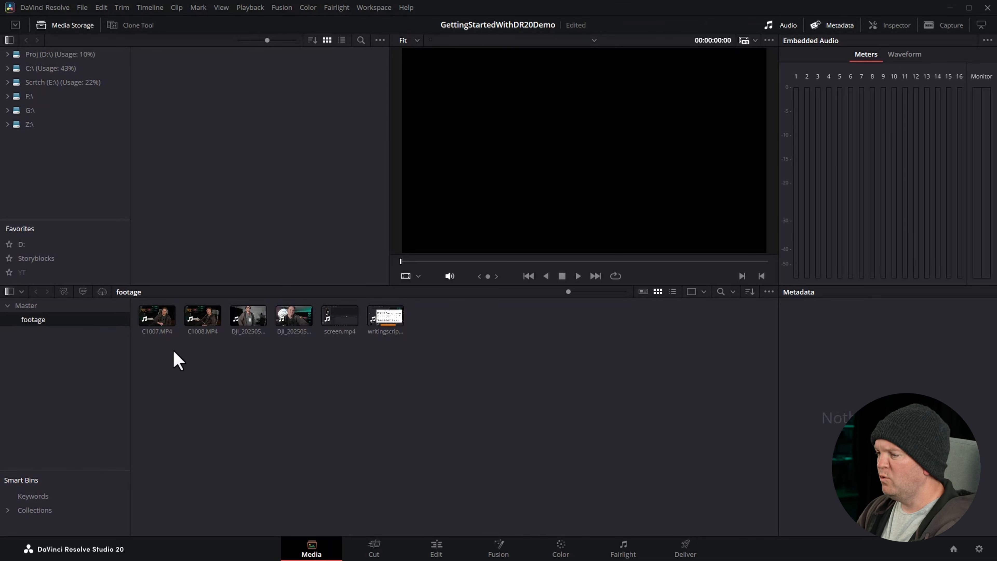
Return to the Edit page, show the media pool's bin list, and open the footage bin
{"action": "left_click_drag", "start_coordinate": [153, 361], "coordinate": [419, 326]}
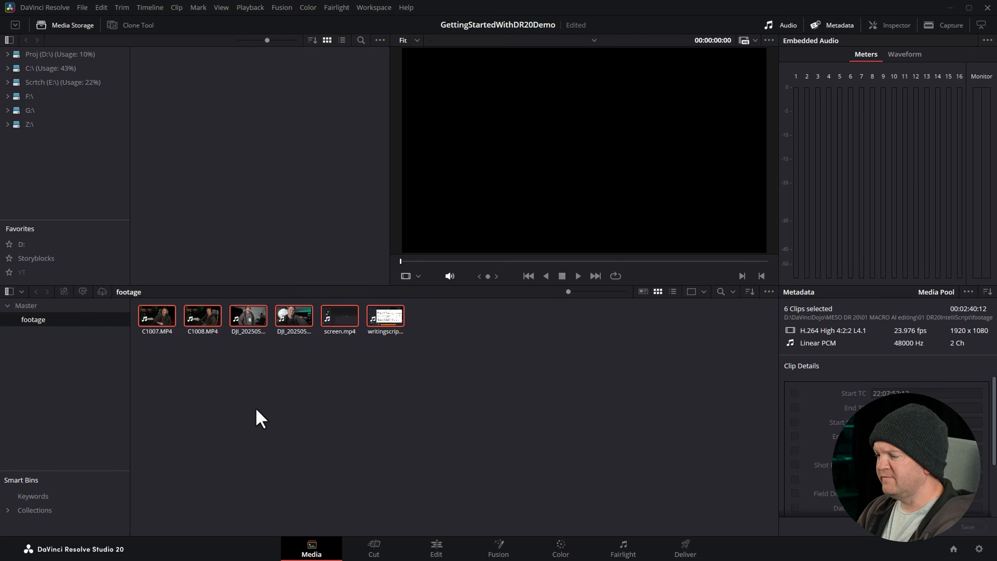
{"action": "left_click", "coordinate": [436, 549]}
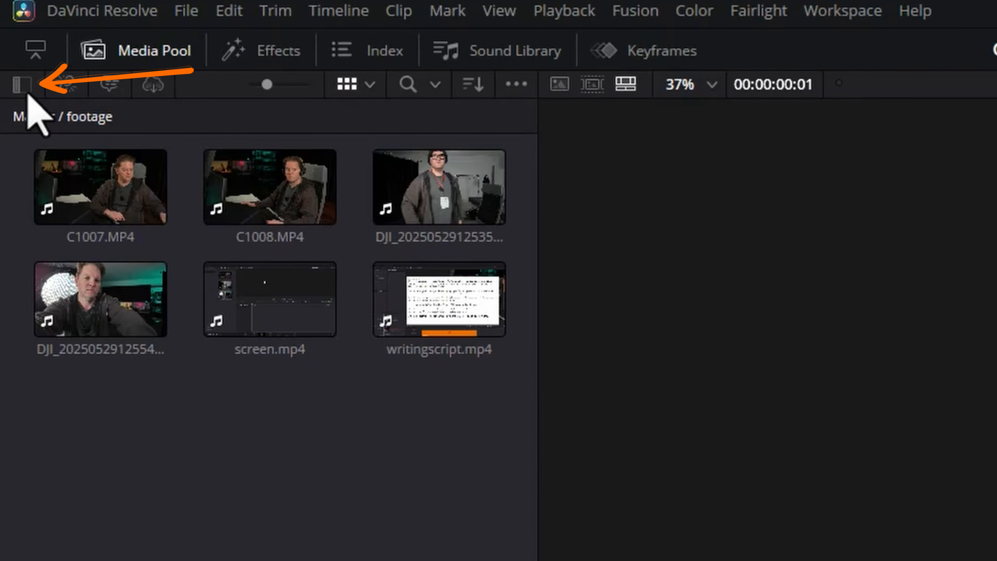
{"action": "left_click", "coordinate": [10, 43]}
{"action": "left_click", "coordinate": [70, 118]}
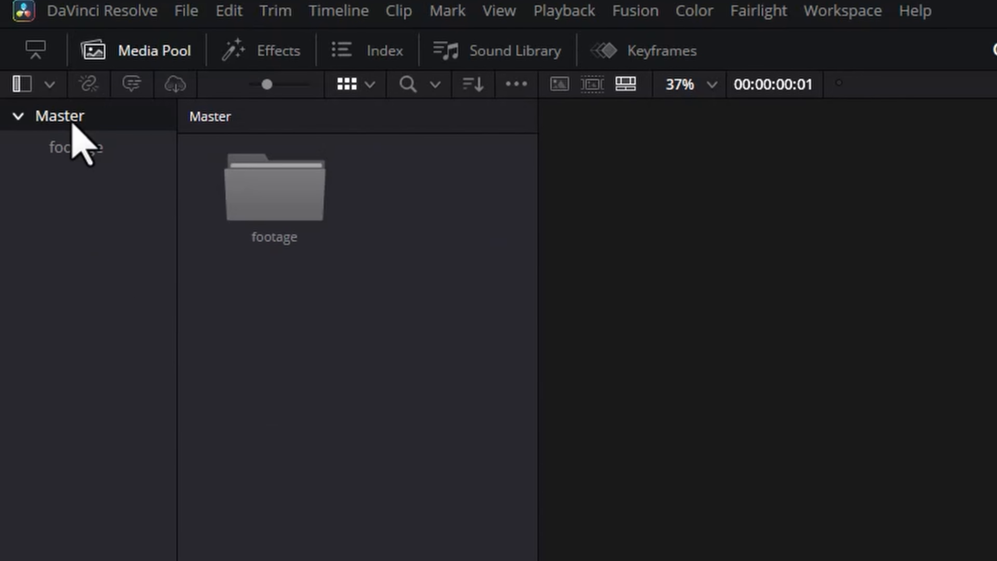
{"action": "left_click", "coordinate": [74, 153]}
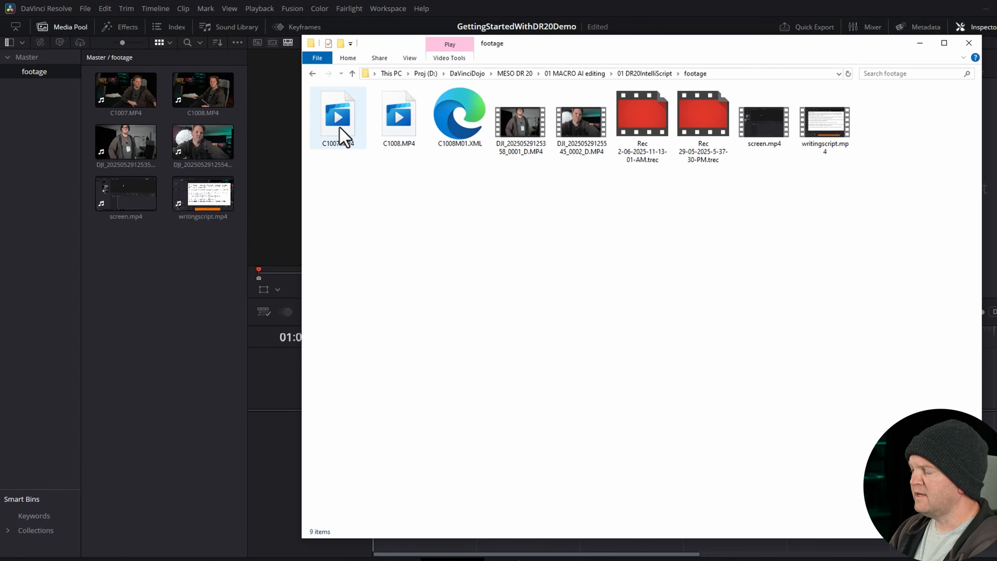
Duplicate C1007.MP4 within the footage folder on disk and rename the copy "this is new.MP4"
{"action": "left_click", "coordinate": [327, 120]}
{"action": "right_click", "coordinate": [341, 134]}
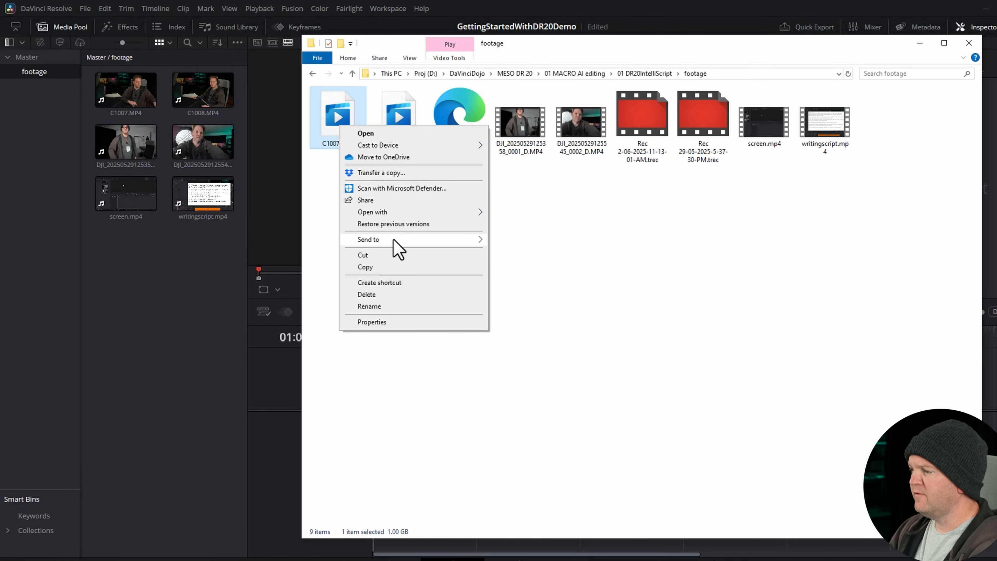
{"action": "left_click", "coordinate": [400, 268]}
{"action": "left_click", "coordinate": [473, 284]}
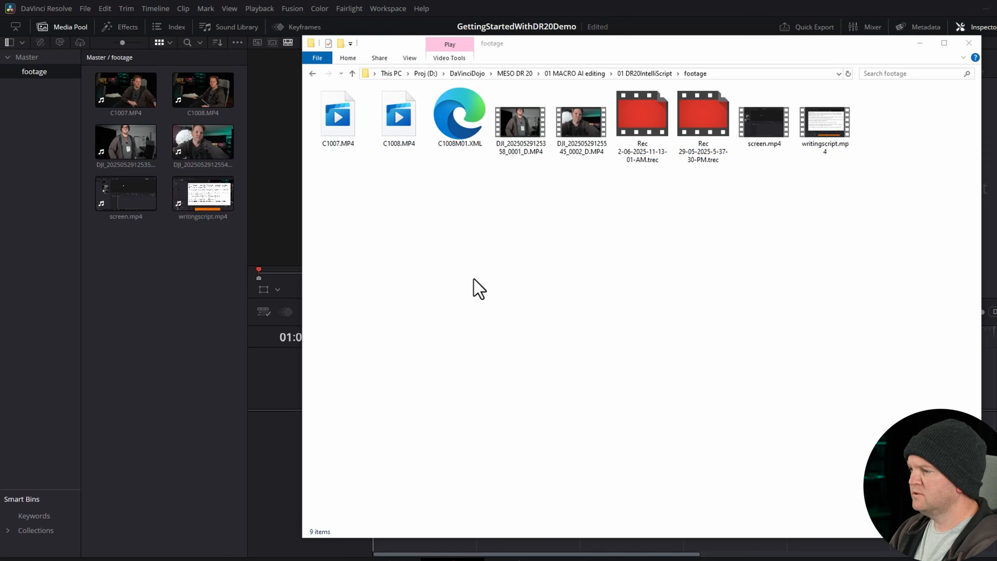
{"action": "key", "text": "ctrl+v"}
{"action": "left_click", "coordinate": [336, 153]}
{"action": "type", "text": "this is new"}
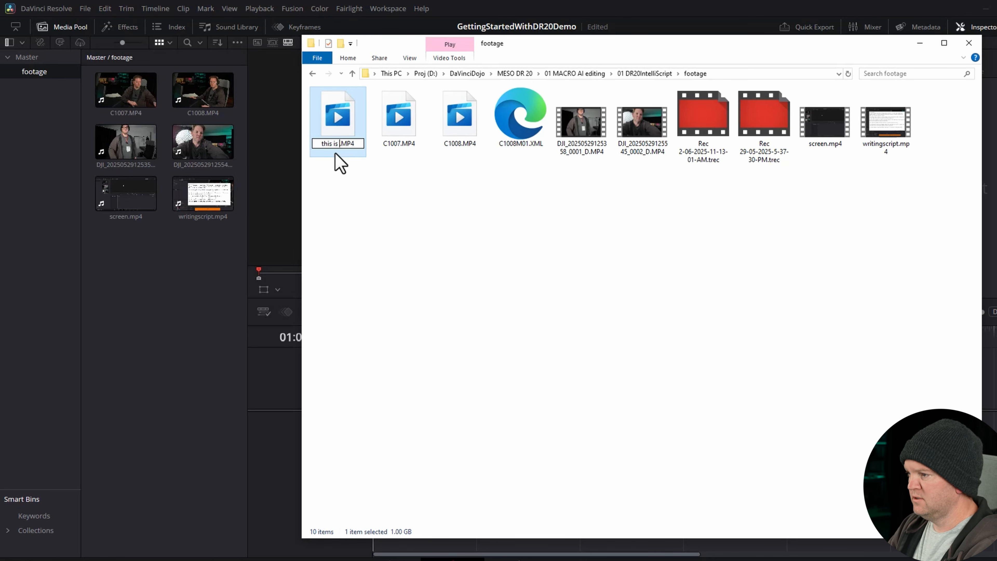
{"action": "key", "text": "Return"}
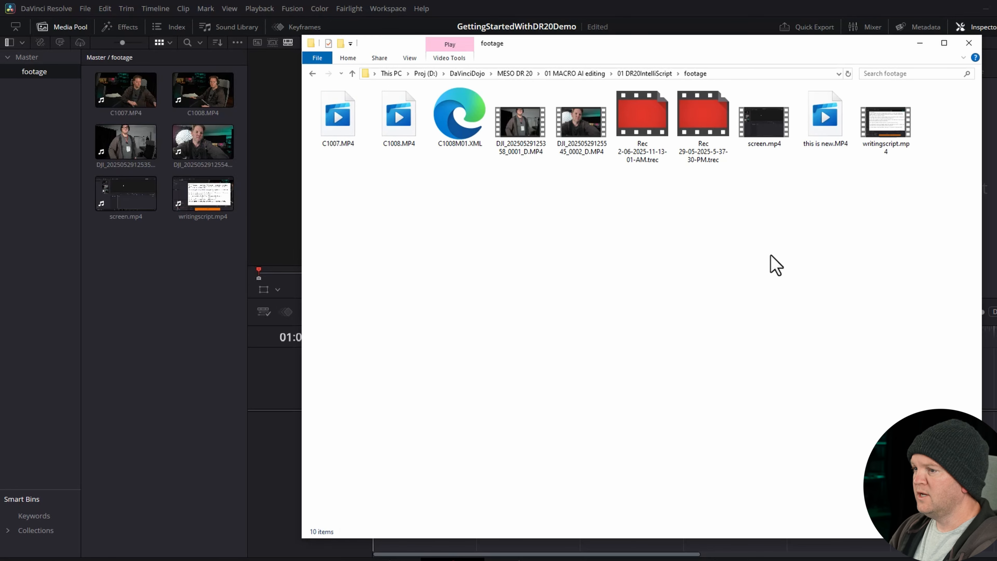
Switch back to DaVinci Resolve, resync the media files of the footage bin, and check the added clip "this is new.MP4"
{"action": "left_click", "coordinate": [43, 103]}
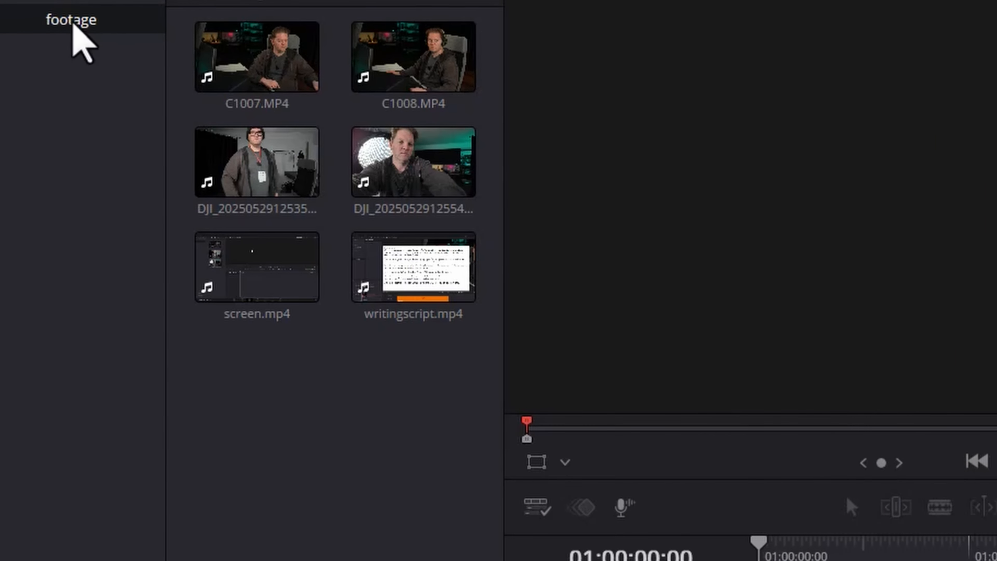
{"action": "right_click", "coordinate": [34, 71]}
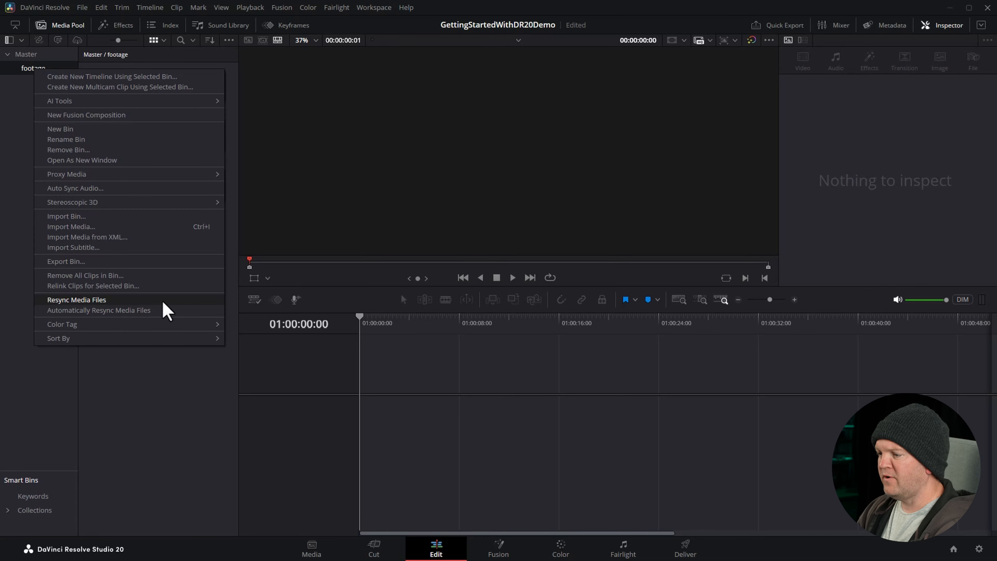
{"action": "left_click", "coordinate": [192, 302]}
{"action": "left_click", "coordinate": [188, 267]}
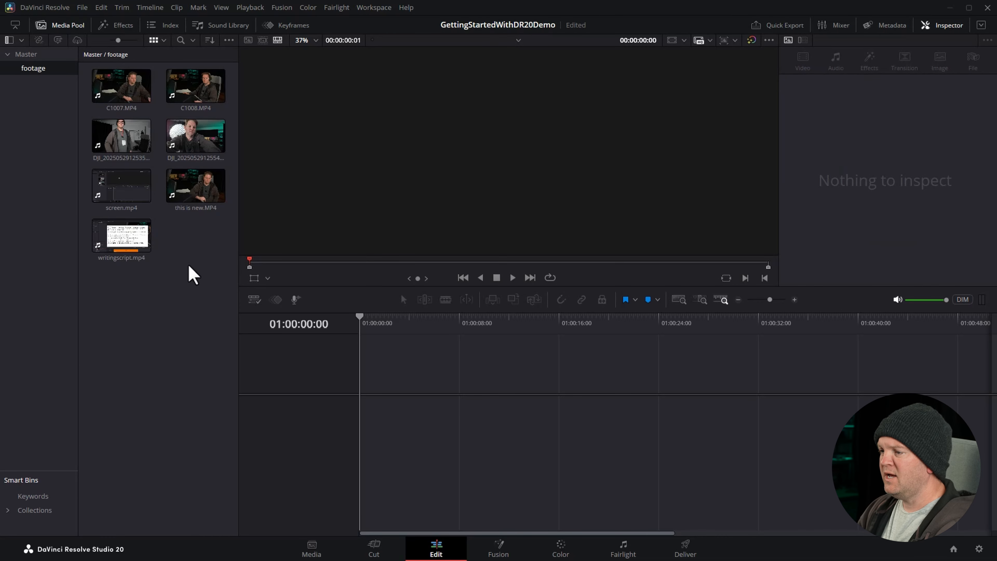
{"action": "left_click", "coordinate": [195, 190]}
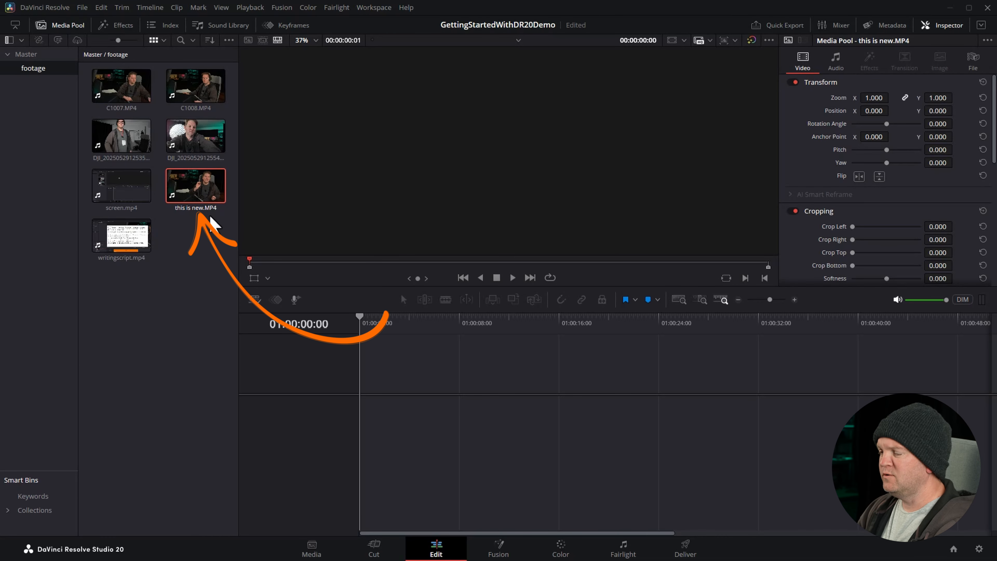
{"action": "left_click", "coordinate": [191, 255]}
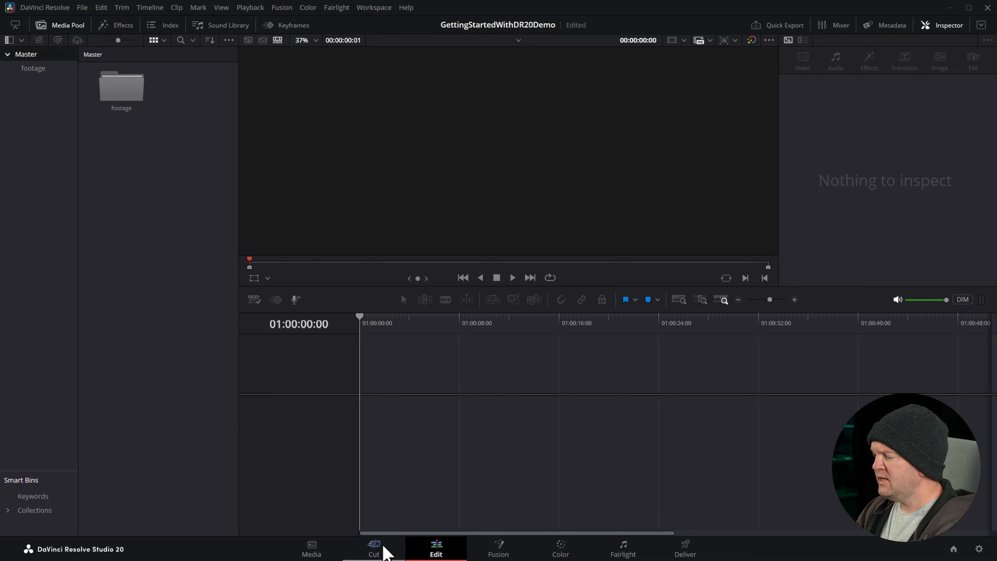
Check the media pool on the Cut page, return to the Edit page, and show the contents of the Master bin
{"action": "left_click", "coordinate": [383, 551]}
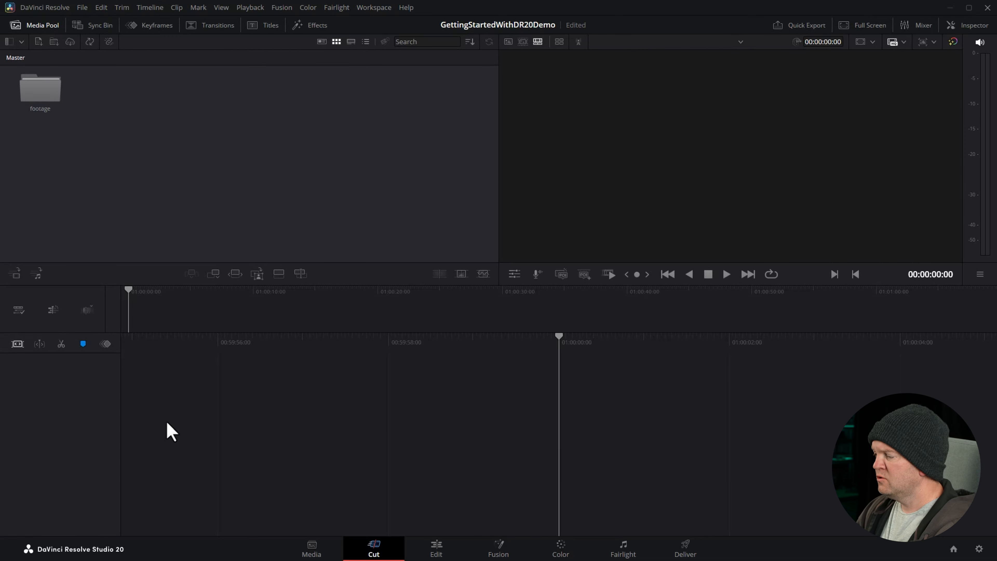
{"action": "left_click", "coordinate": [447, 553]}
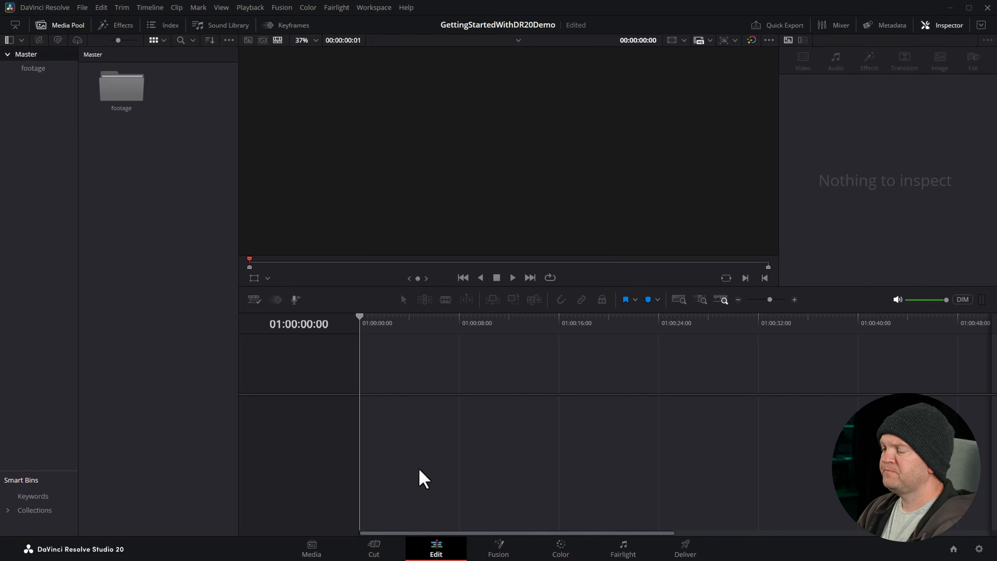
{"action": "left_click", "coordinate": [67, 26]}
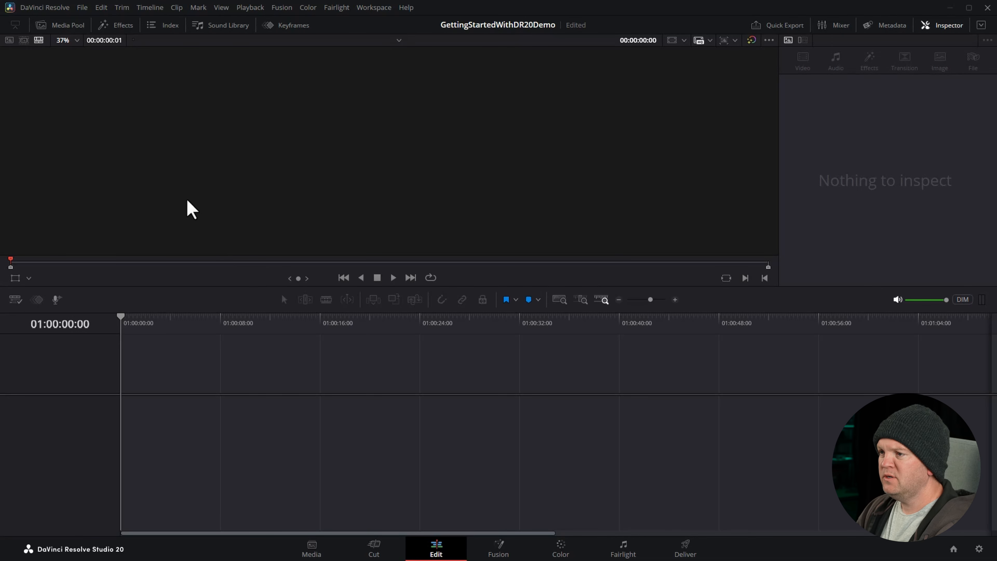
{"action": "left_click", "coordinate": [64, 26]}
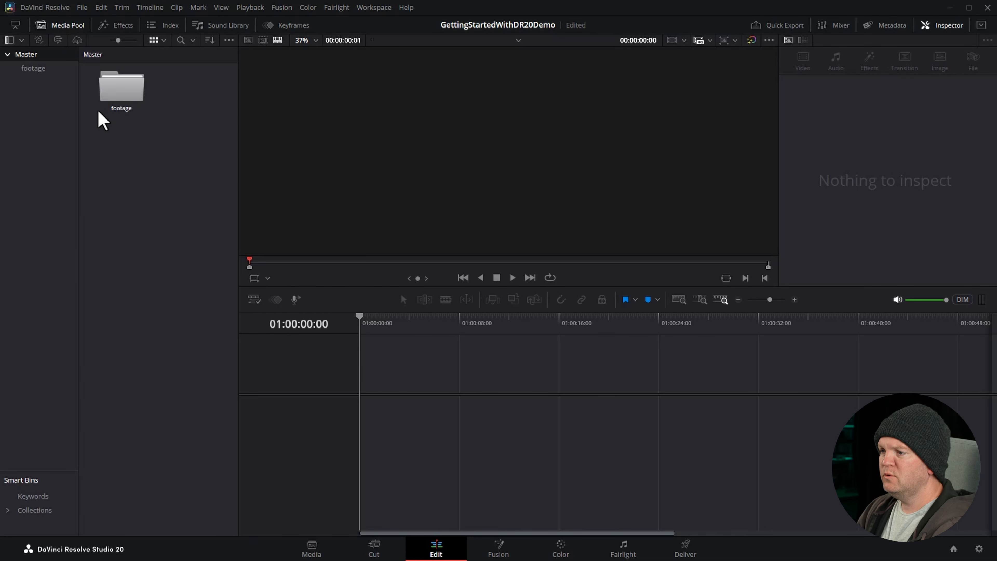
{"action": "left_click", "coordinate": [38, 68]}
{"action": "left_click", "coordinate": [32, 56]}
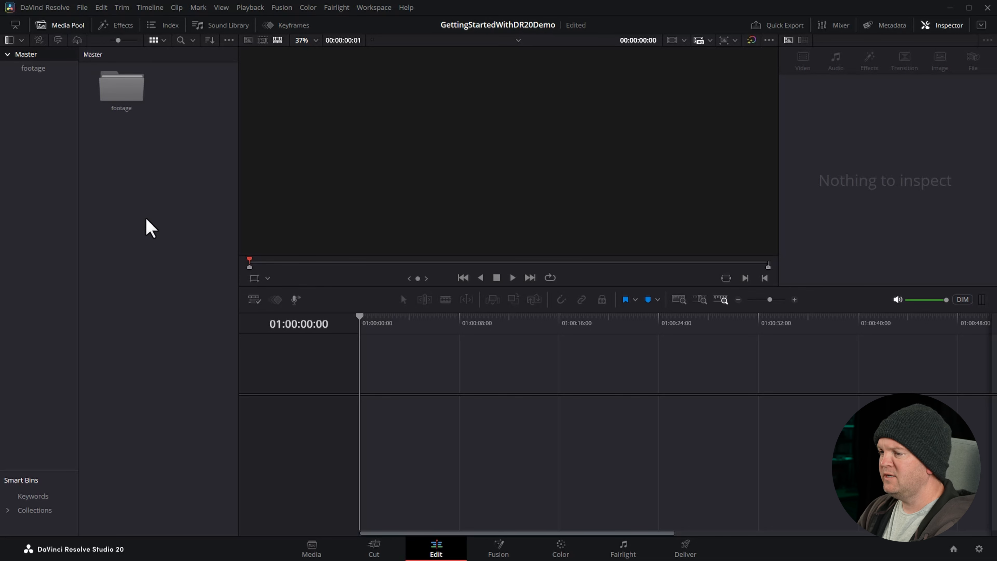
Create an empty timeline named "DR For Beginners" in the Master bin, using the project settings
{"action": "right_click", "coordinate": [135, 232]}
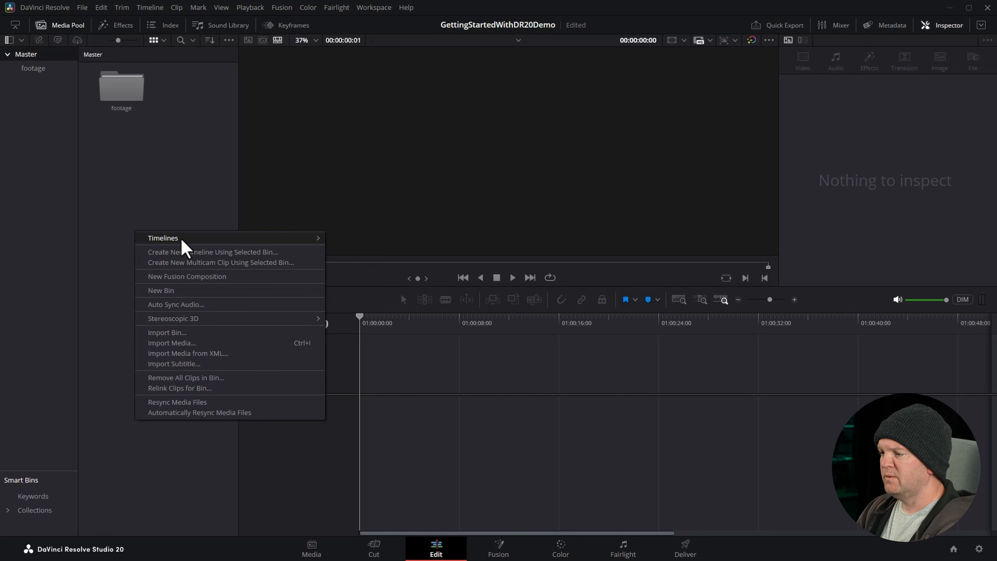
{"action": "mouse_move", "coordinate": [244, 238]}
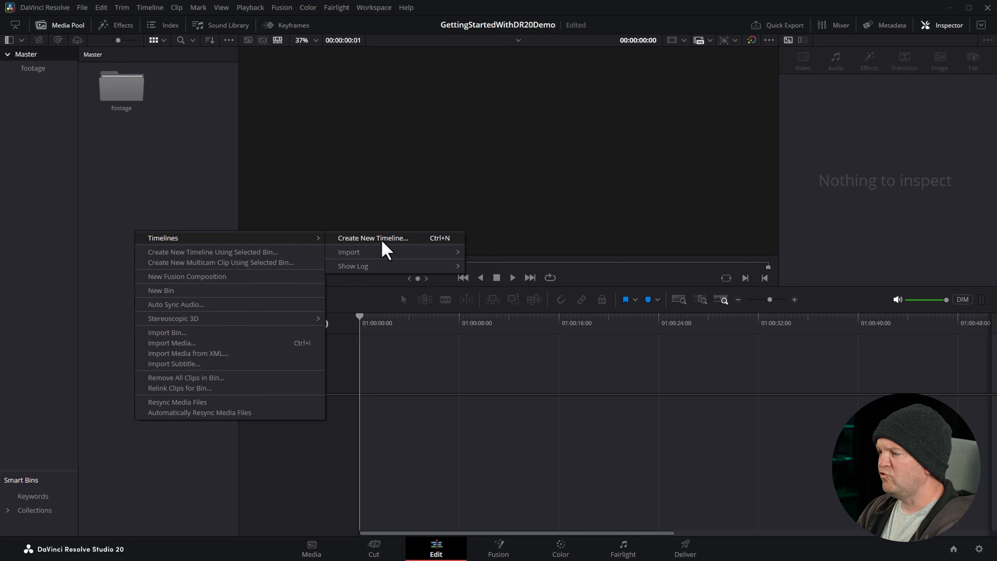
{"action": "left_click", "coordinate": [420, 240]}
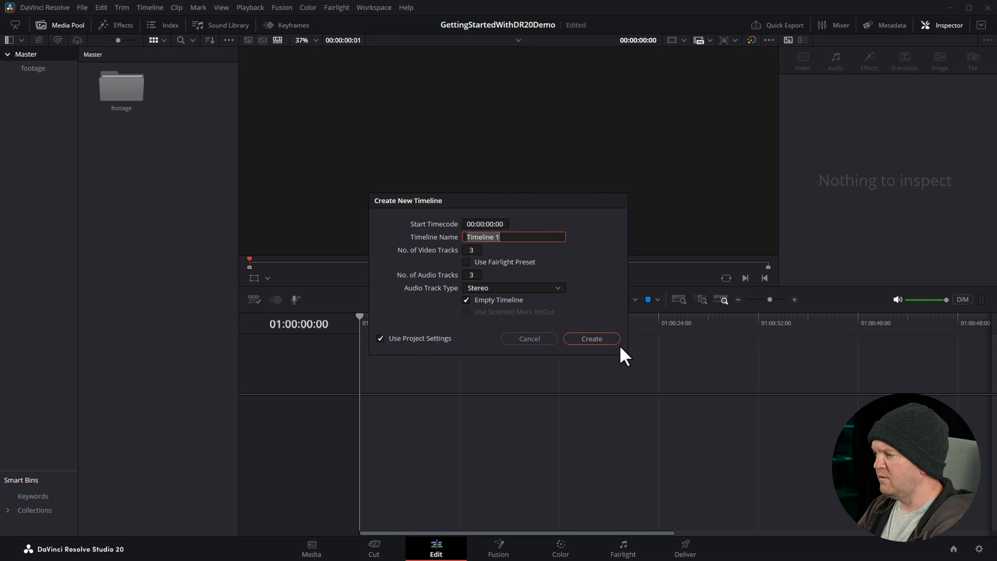
{"action": "type", "text": "DR For Beginners"}
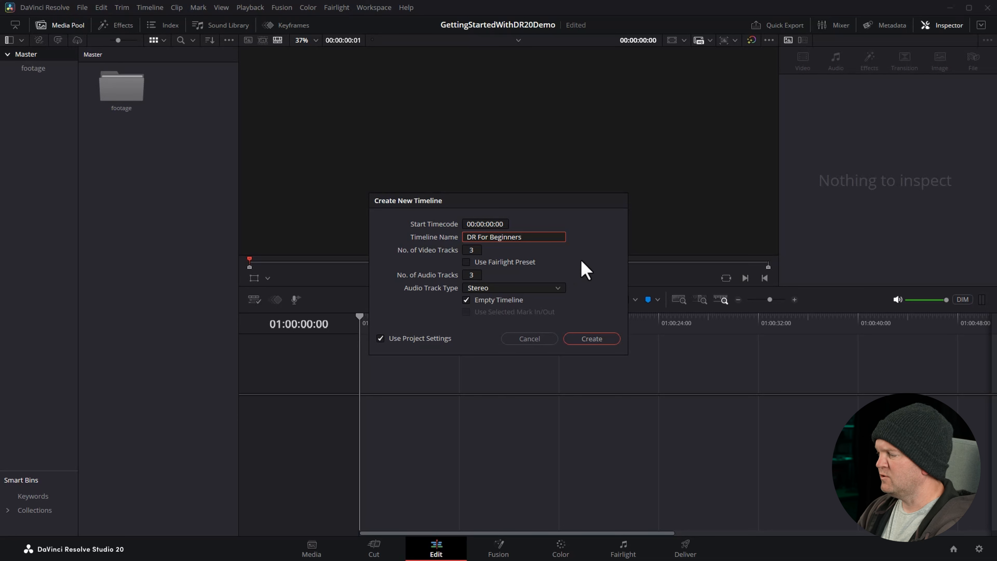
{"action": "left_click", "coordinate": [603, 339]}
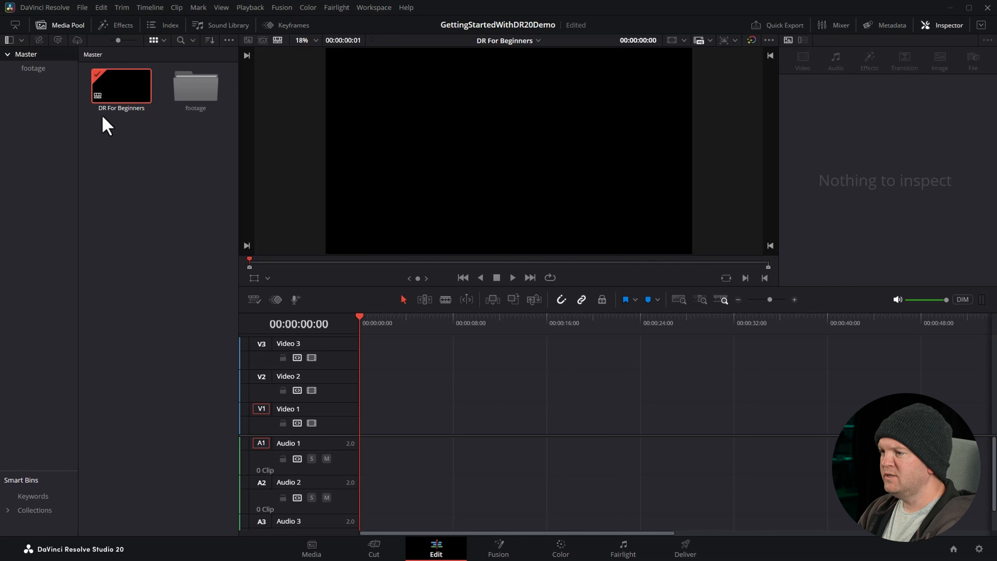
{"action": "left_click_drag", "start_coordinate": [373, 326], "coordinate": [352, 330]}
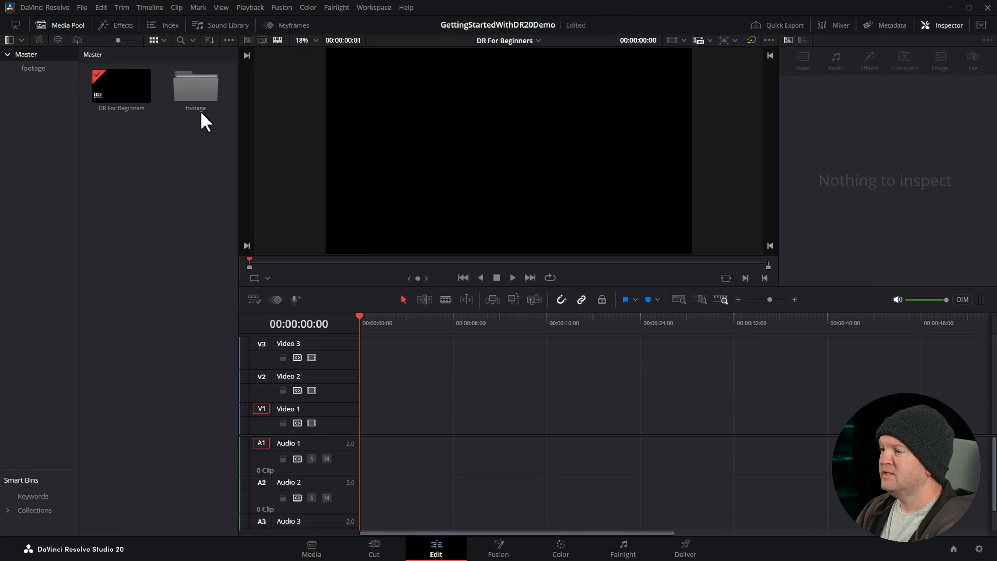
Create a timeline named "Demo" in the footage bin from C1007.MP4, C1008.MP4 and the two DJI clips
{"action": "double_click", "coordinate": [200, 96]}
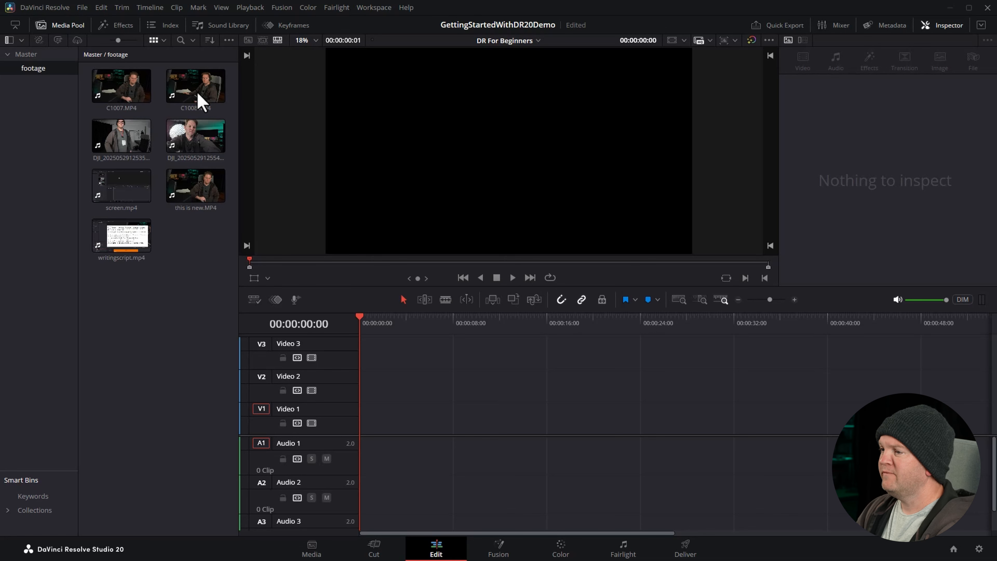
{"action": "left_click", "coordinate": [116, 83]}
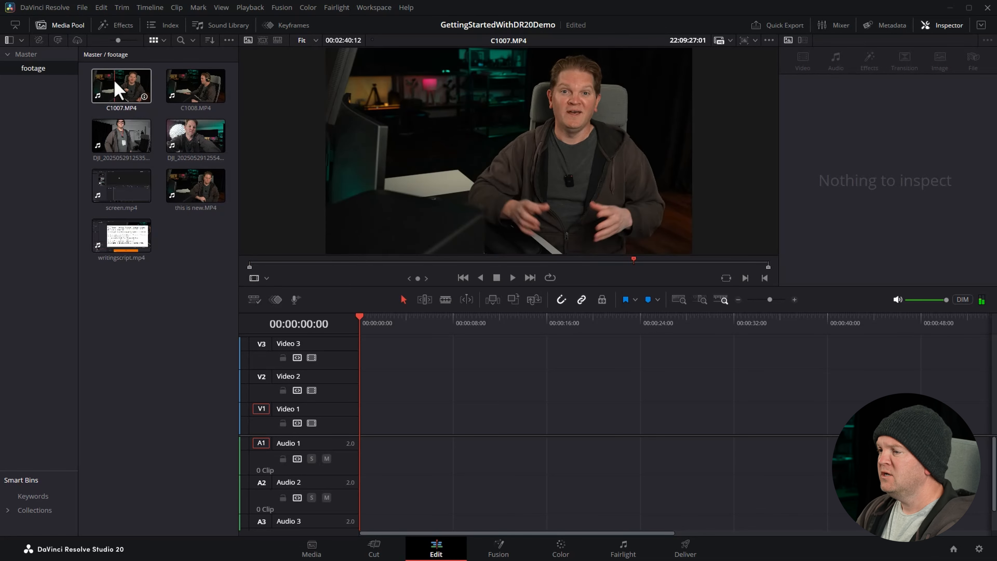
{"action": "left_click", "coordinate": [116, 87]}
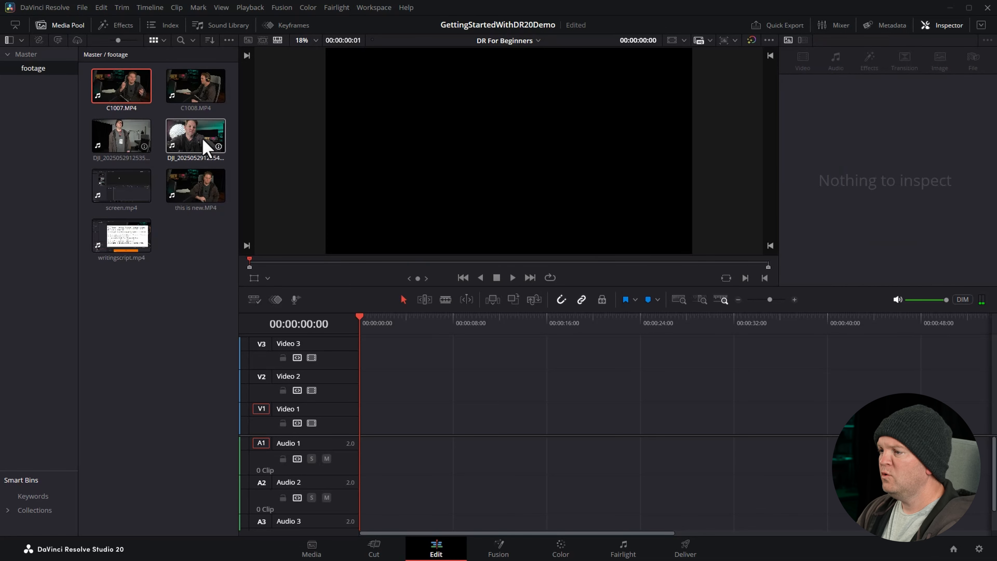
{"action": "left_click", "coordinate": [200, 148], "text": "shift"}
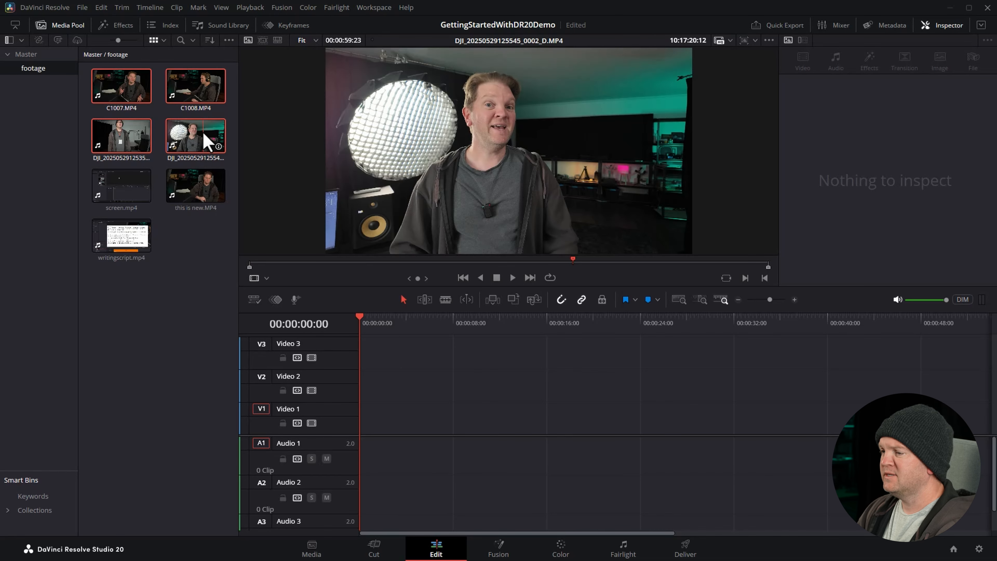
{"action": "right_click", "coordinate": [207, 142]}
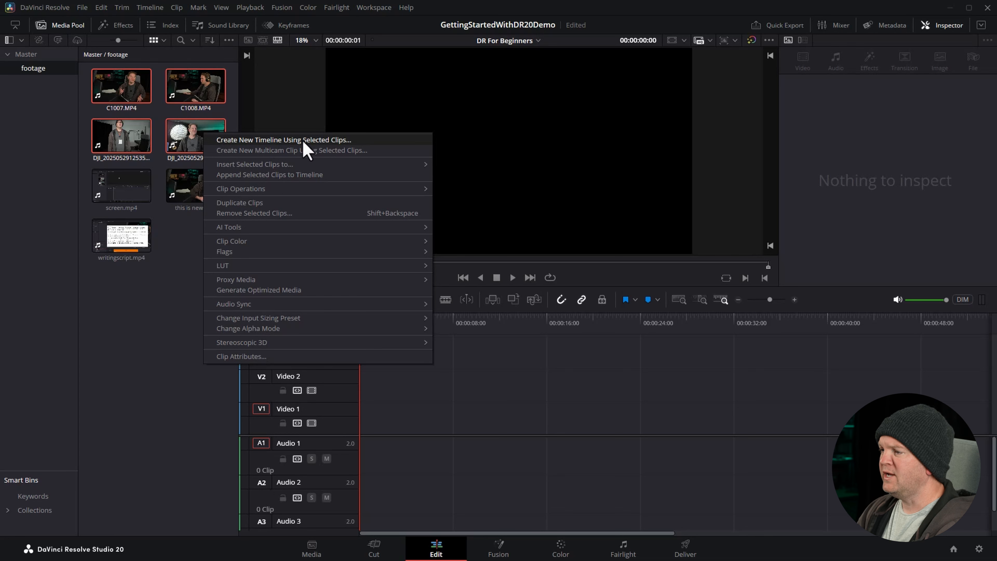
{"action": "left_click", "coordinate": [409, 141]}
{"action": "type", "text": "Demo"}
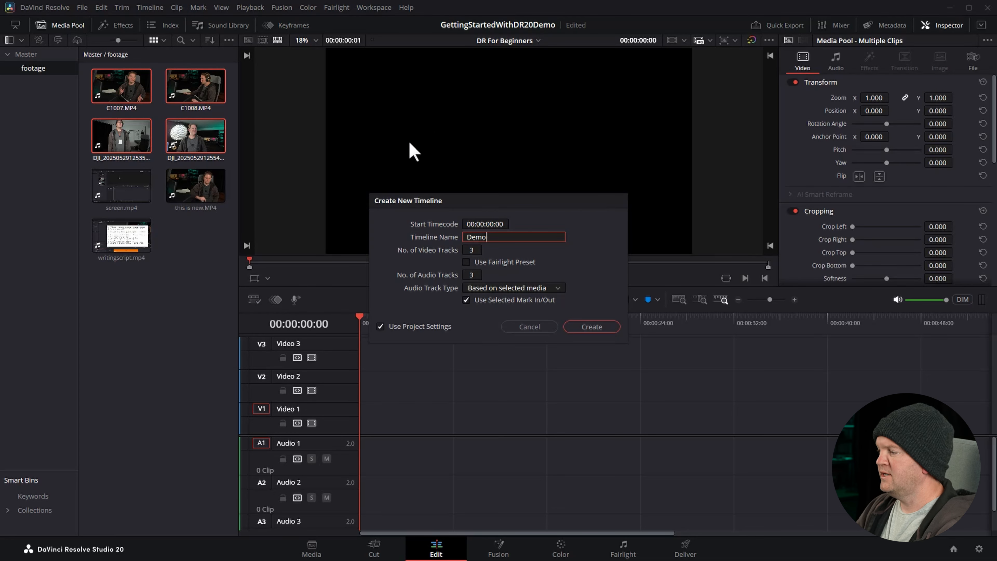
{"action": "left_click", "coordinate": [591, 326]}
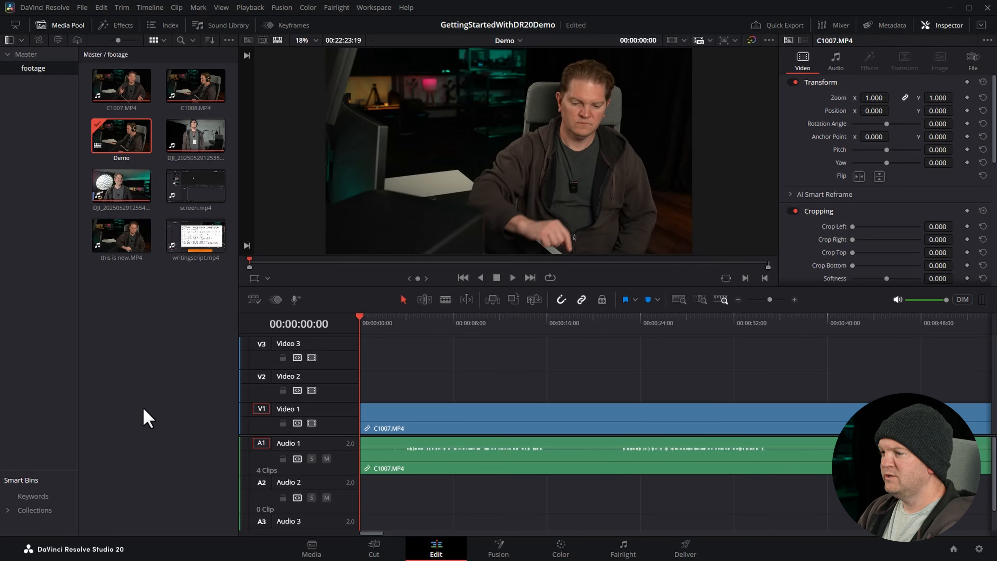
Fit the whole Demo timeline in view, look through each of its clips, and return the playhead to the start
{"action": "left_click_drag", "start_coordinate": [413, 320], "coordinate": [451, 327]}
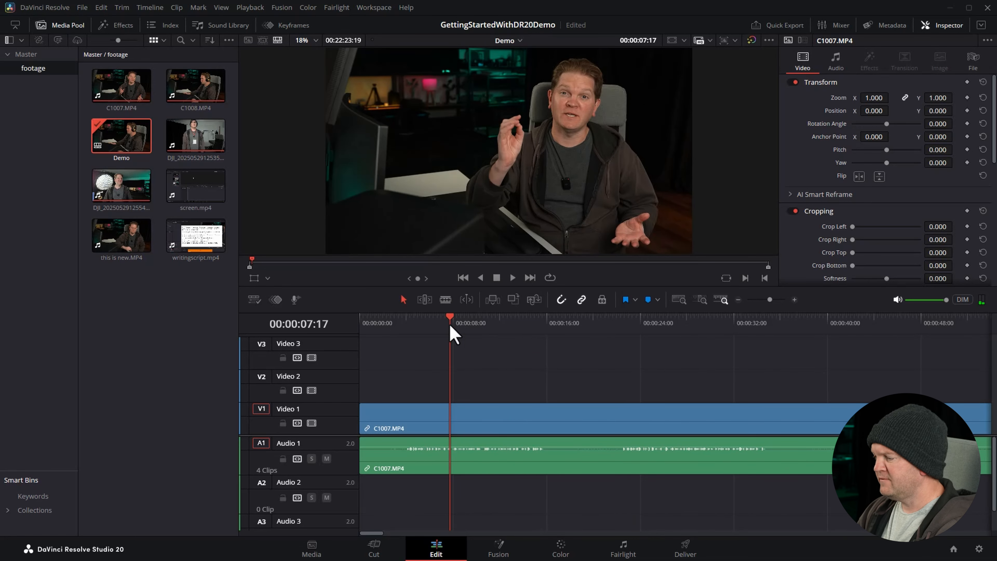
{"action": "key", "text": "shift+z"}
{"action": "left_click", "coordinate": [378, 423]}
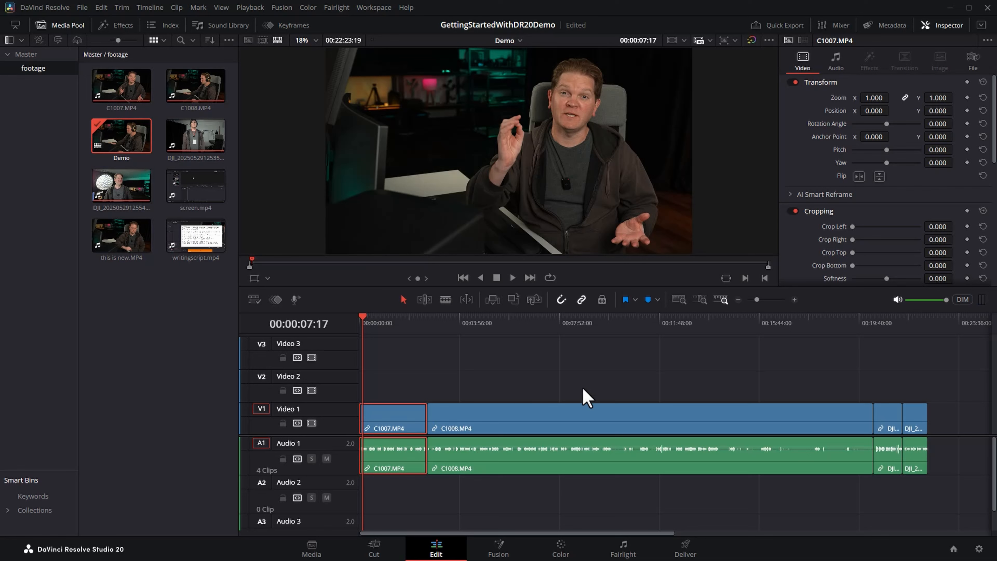
{"action": "left_click", "coordinate": [589, 419]}
{"action": "left_click", "coordinate": [892, 419]}
{"action": "left_click", "coordinate": [913, 424]}
{"action": "left_click_drag", "start_coordinate": [922, 327], "coordinate": [352, 323]}
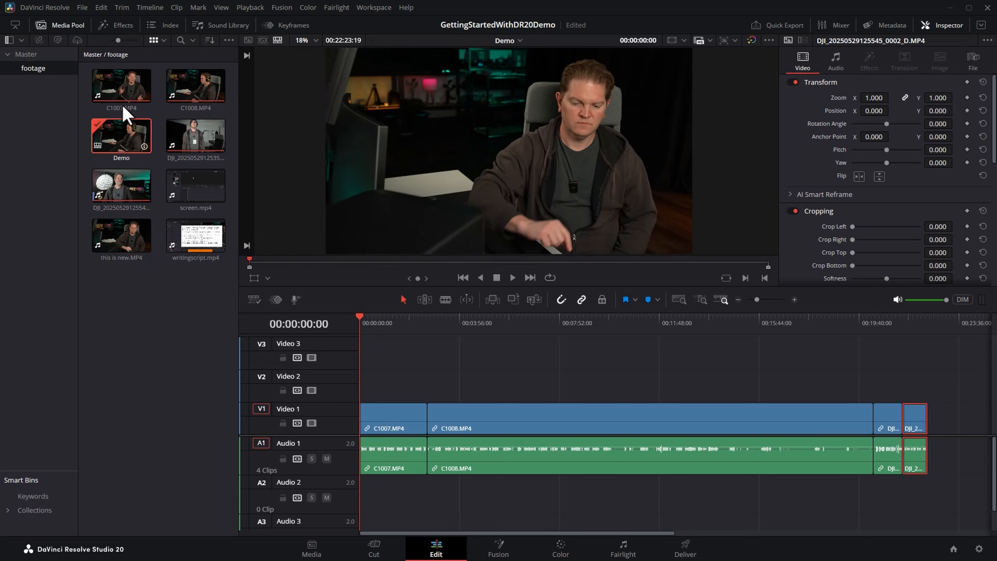
Review the timeline resolution options in the project settings, keep 3840 x 2160 Ultra HD, and close the settings without saving
{"action": "left_click", "coordinate": [82, 7]}
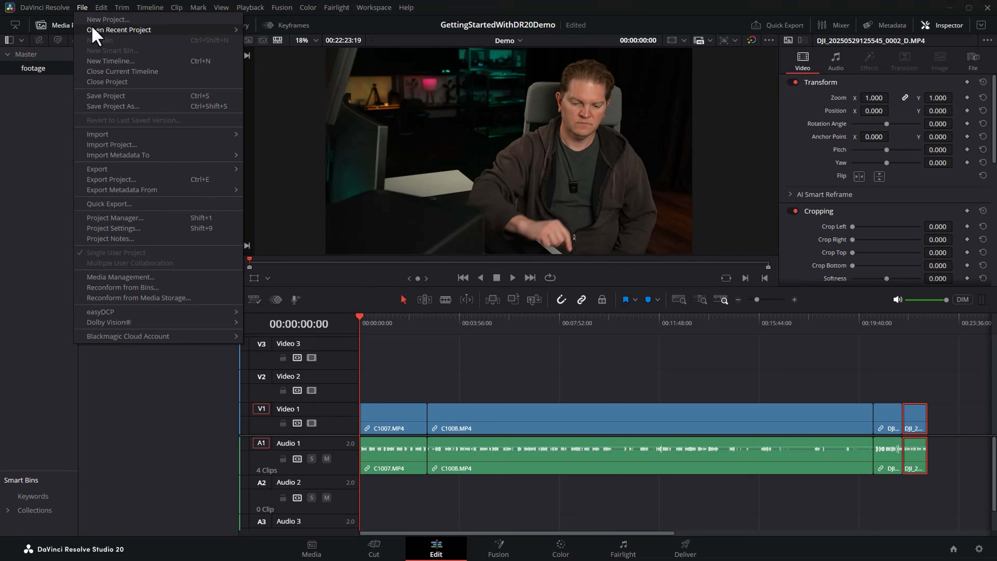
{"action": "left_click", "coordinate": [174, 229]}
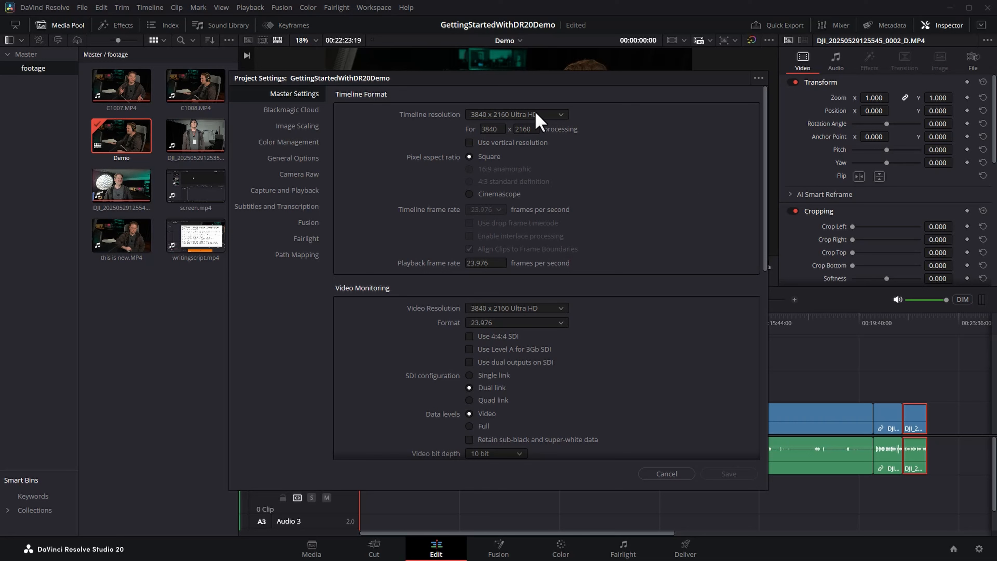
{"action": "left_click", "coordinate": [561, 117]}
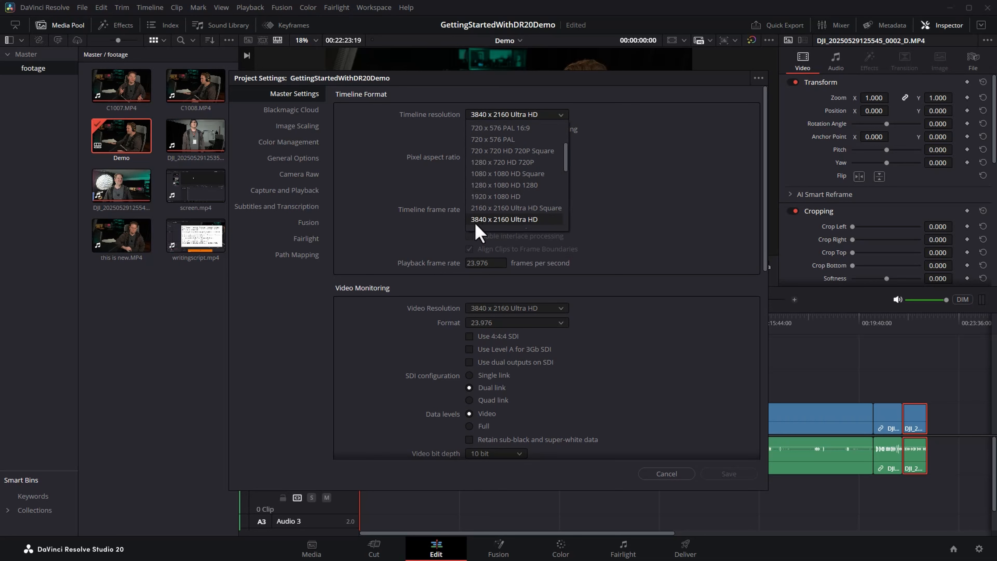
{"action": "left_click", "coordinate": [552, 222]}
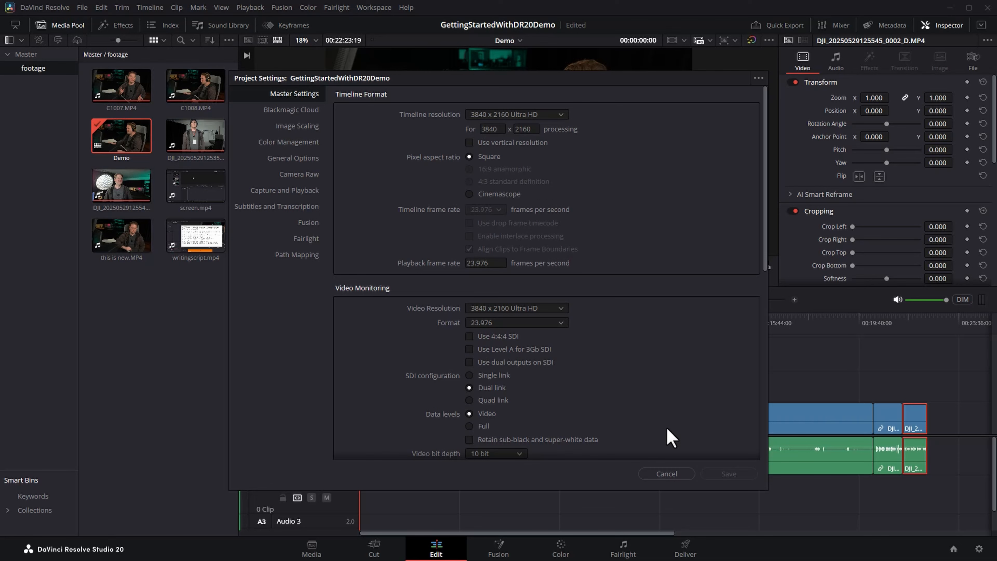
{"action": "left_click", "coordinate": [666, 473]}
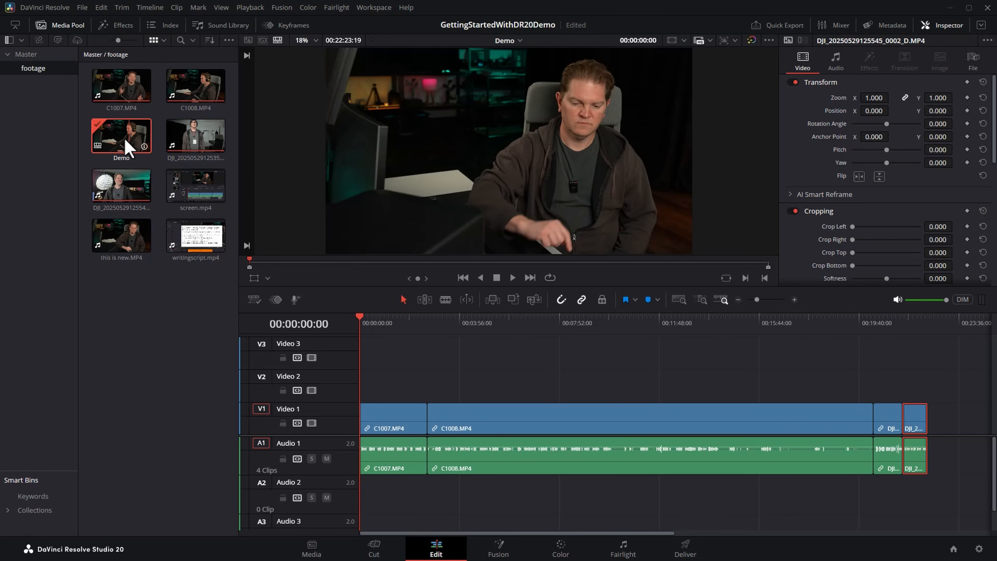
Give the Demo timeline its own settings instead of the project settings and set its resolution to 1920 x 1080 HD
{"action": "right_click", "coordinate": [121, 137]}
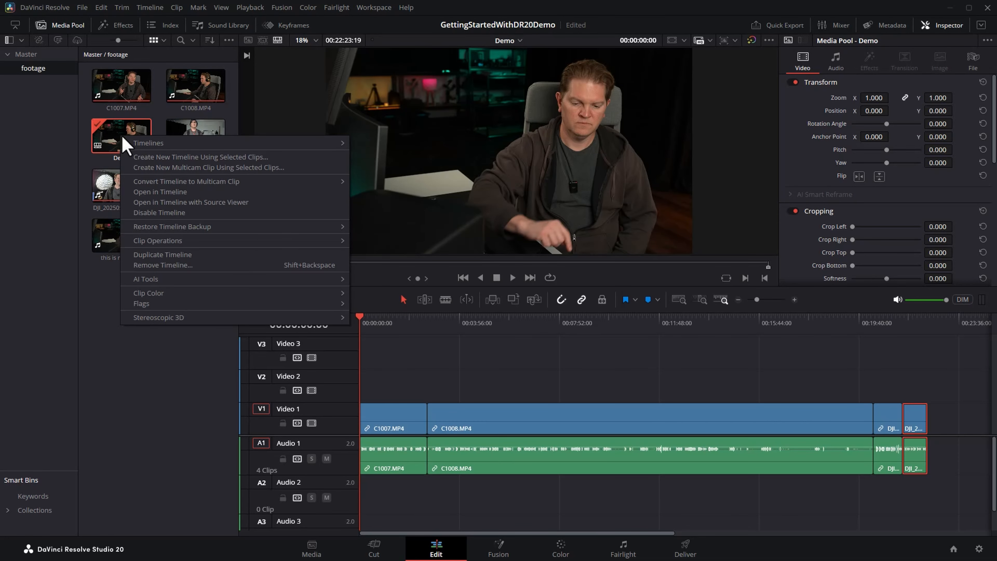
{"action": "mouse_move", "coordinate": [188, 144]}
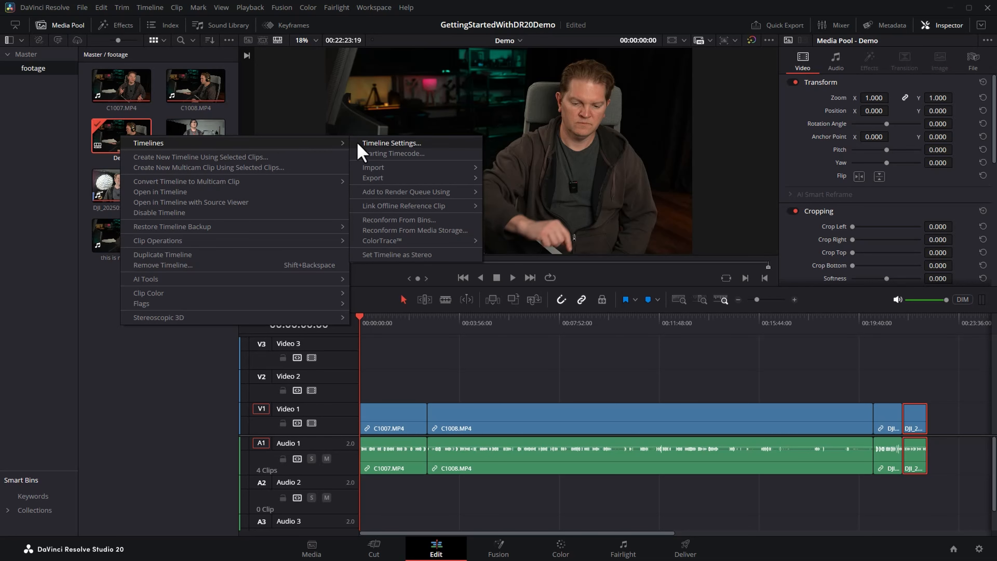
{"action": "left_click", "coordinate": [461, 143]}
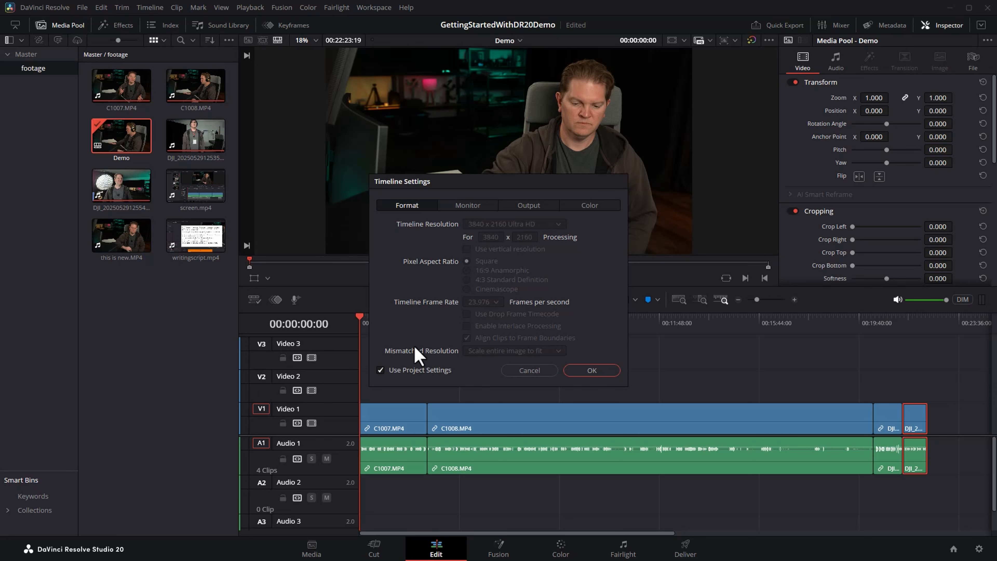
{"action": "left_click", "coordinate": [380, 370]}
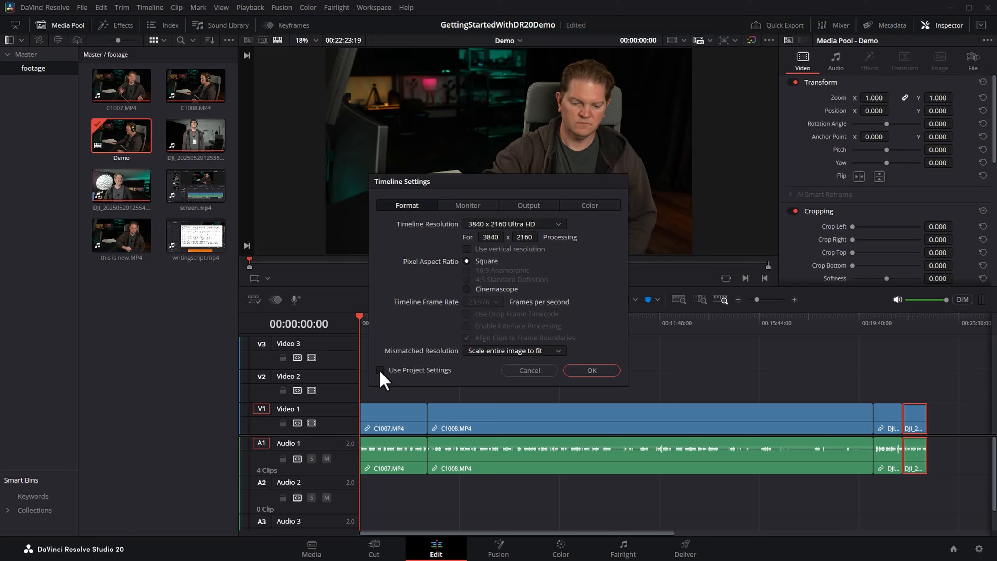
{"action": "left_click", "coordinate": [562, 224]}
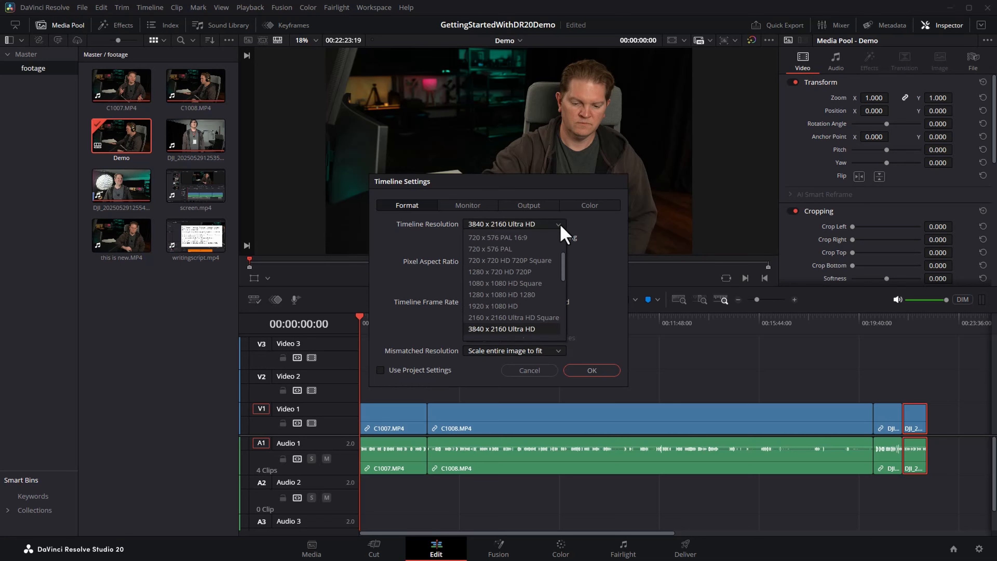
{"action": "left_click", "coordinate": [506, 307]}
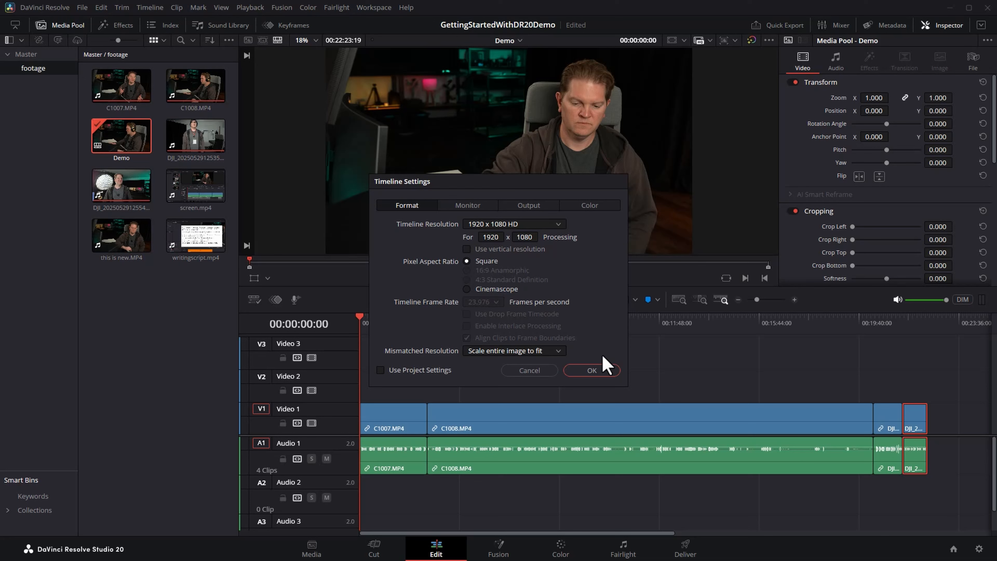
{"action": "left_click", "coordinate": [593, 370]}
{"action": "mouse_move", "coordinate": [382, 327]}
{"action": "left_mouse_down"}
{"action": "mouse_move", "coordinate": [753, 328]}
{"action": "mouse_move", "coordinate": [371, 324]}
{"action": "left_mouse_up"}
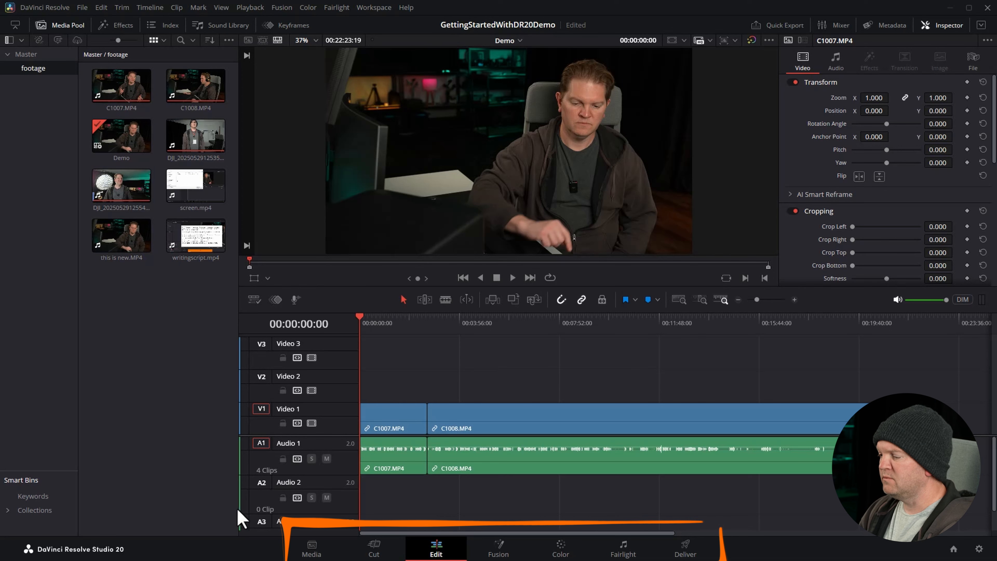
Look through the Media, Cut, Edit, Fusion, Color, Fairlight and Deliver pages in turn, and return to the Edit page
{"action": "left_click", "coordinate": [309, 550]}
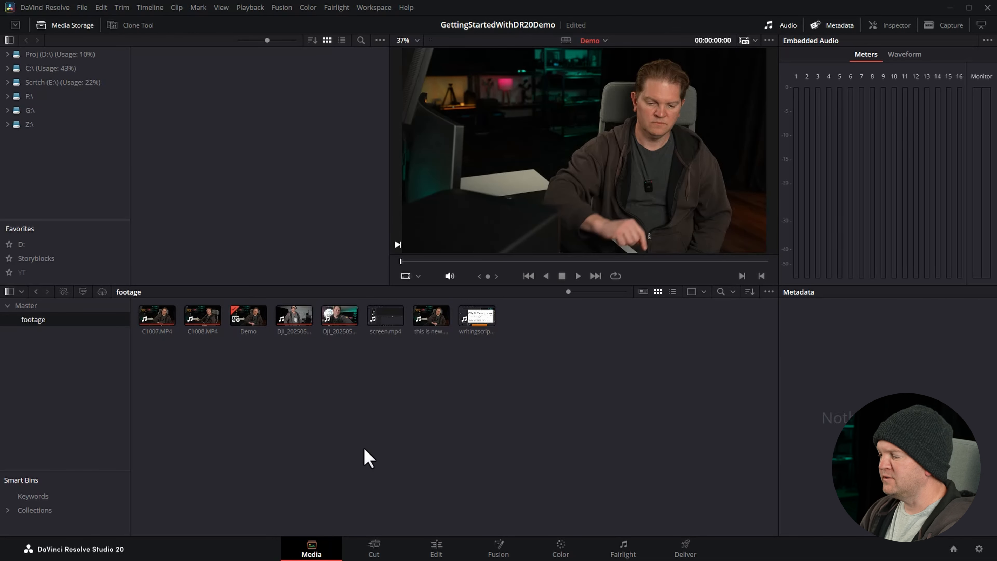
{"action": "left_click", "coordinate": [373, 547]}
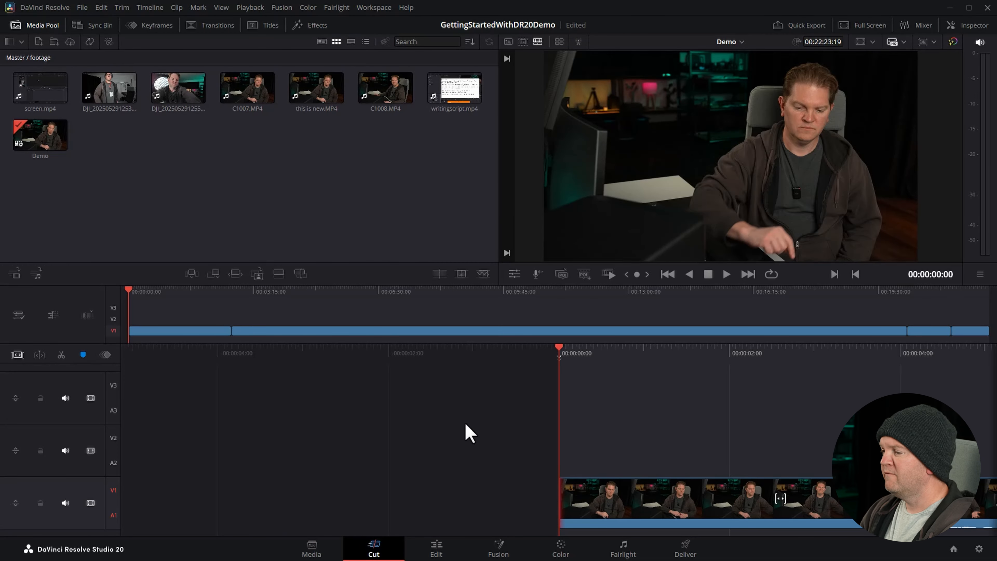
{"action": "left_click", "coordinate": [437, 550]}
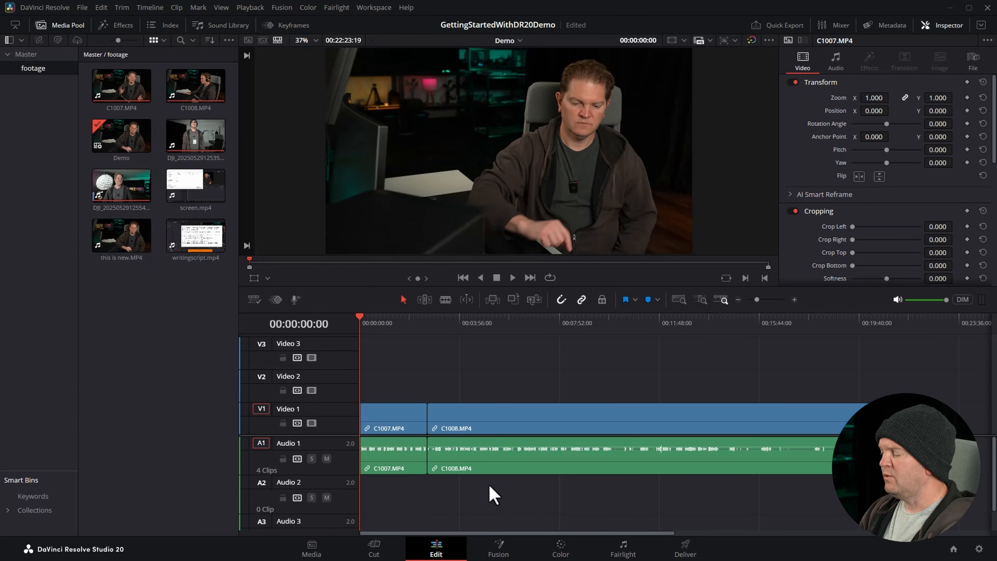
{"action": "left_click", "coordinate": [498, 547]}
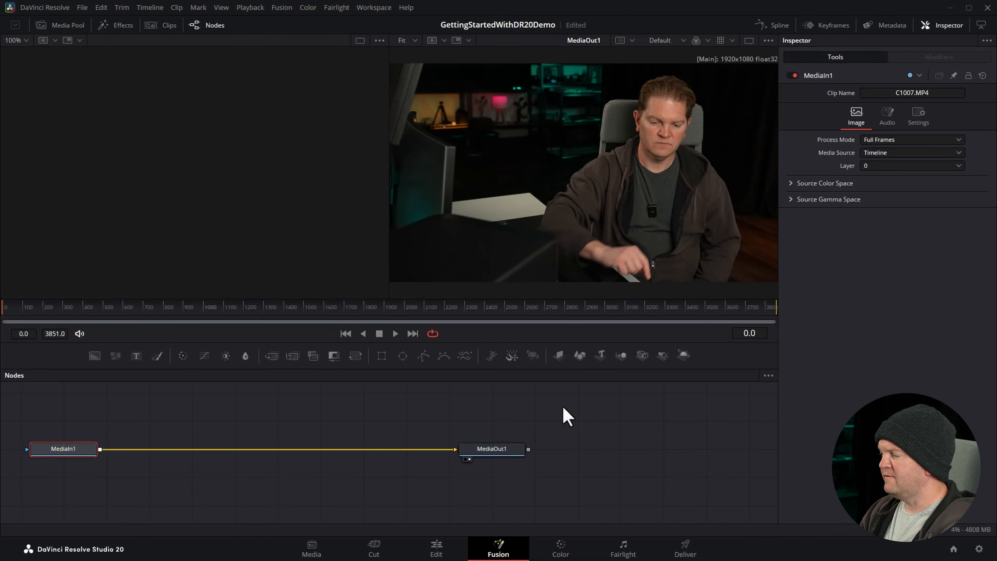
{"action": "left_click", "coordinate": [560, 551]}
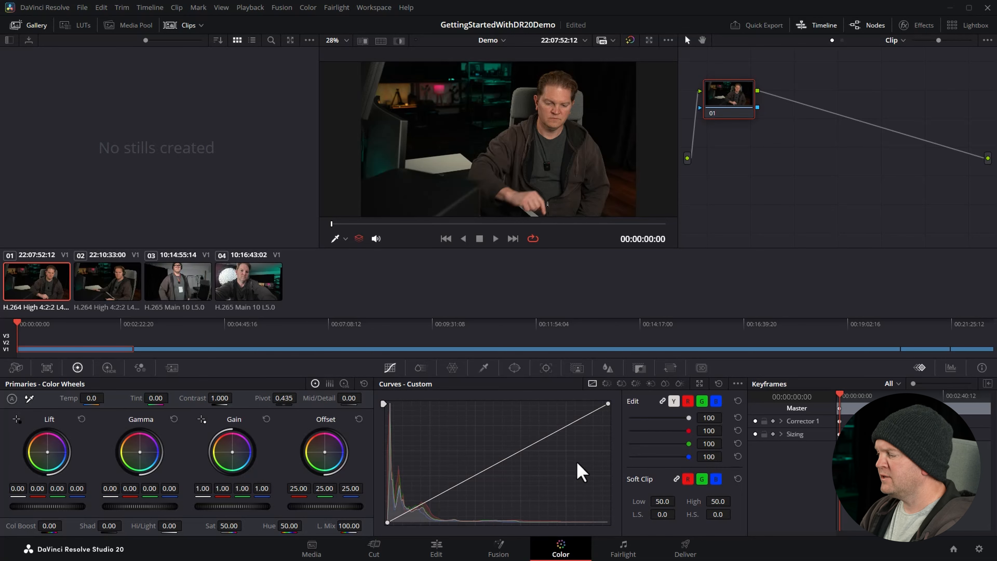
{"action": "left_click", "coordinate": [623, 549]}
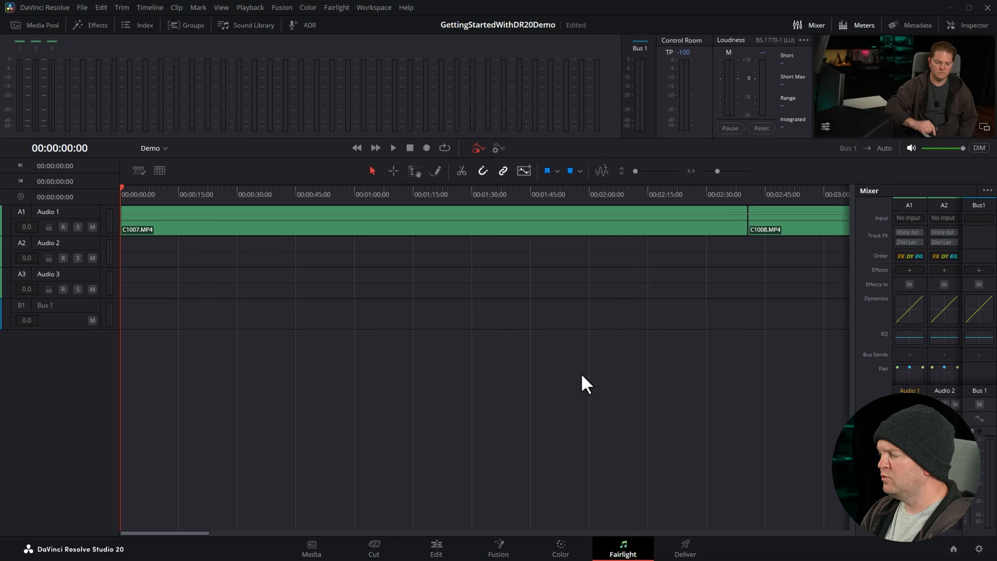
{"action": "left_click", "coordinate": [714, 552]}
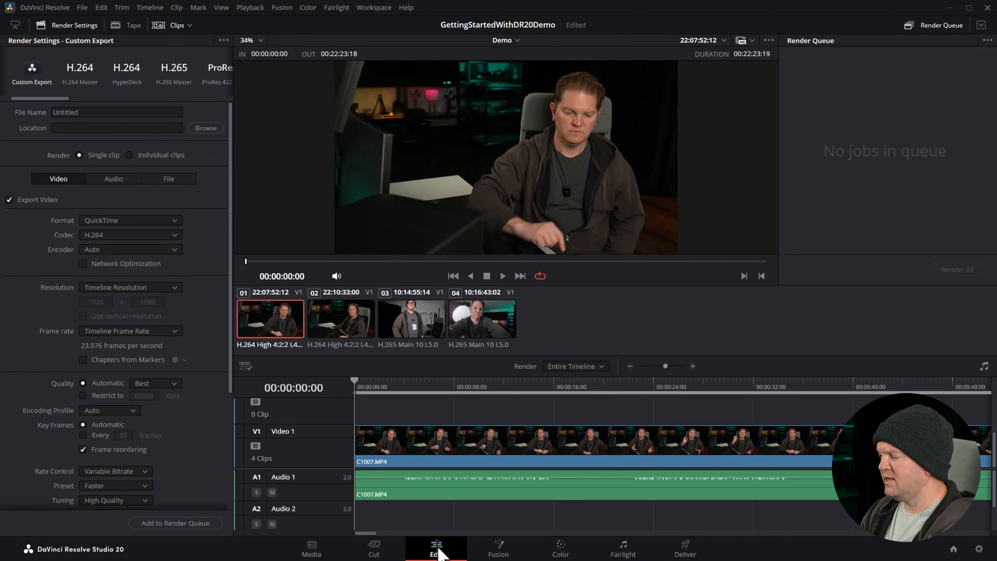
{"action": "left_click", "coordinate": [436, 548]}
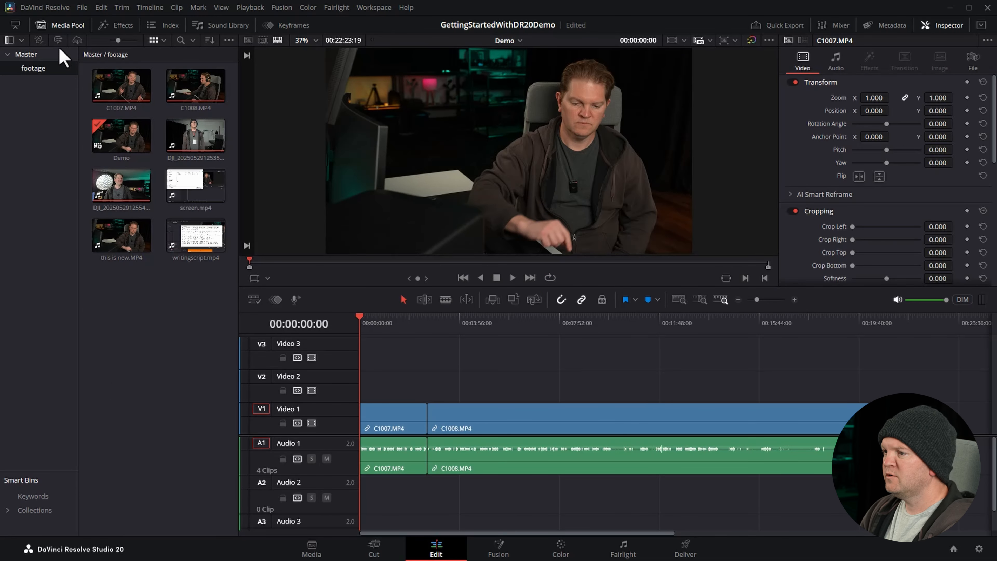
Hide the Media Pool and the Inspector, and scrub the Demo timeline from start to end
{"action": "left_click", "coordinate": [55, 26]}
{"action": "left_click", "coordinate": [951, 26]}
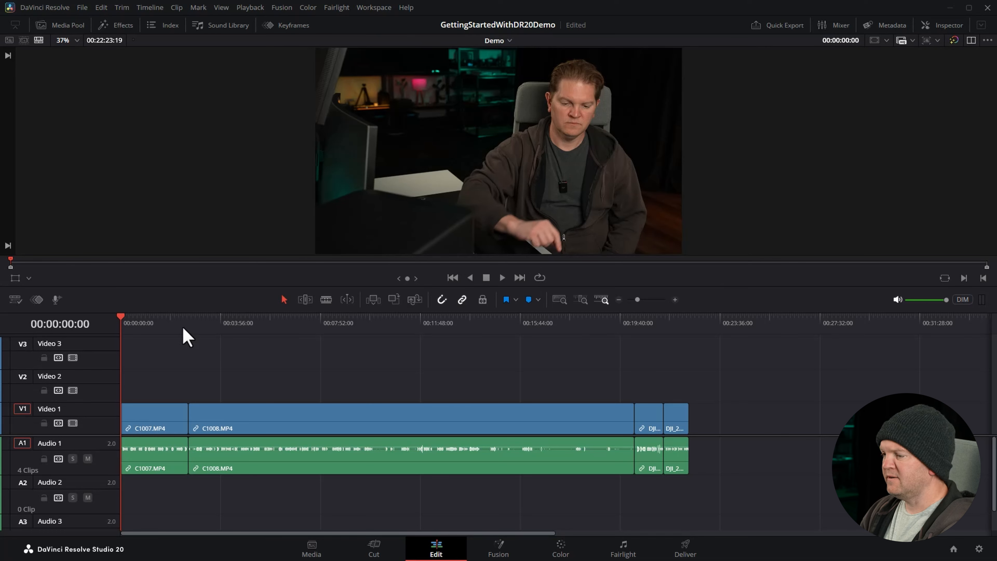
{"action": "mouse_move", "coordinate": [133, 321]}
{"action": "left_mouse_down"}
{"action": "mouse_move", "coordinate": [682, 321]}
{"action": "mouse_move", "coordinate": [127, 346]}
{"action": "mouse_move", "coordinate": [687, 371]}
{"action": "left_mouse_up"}
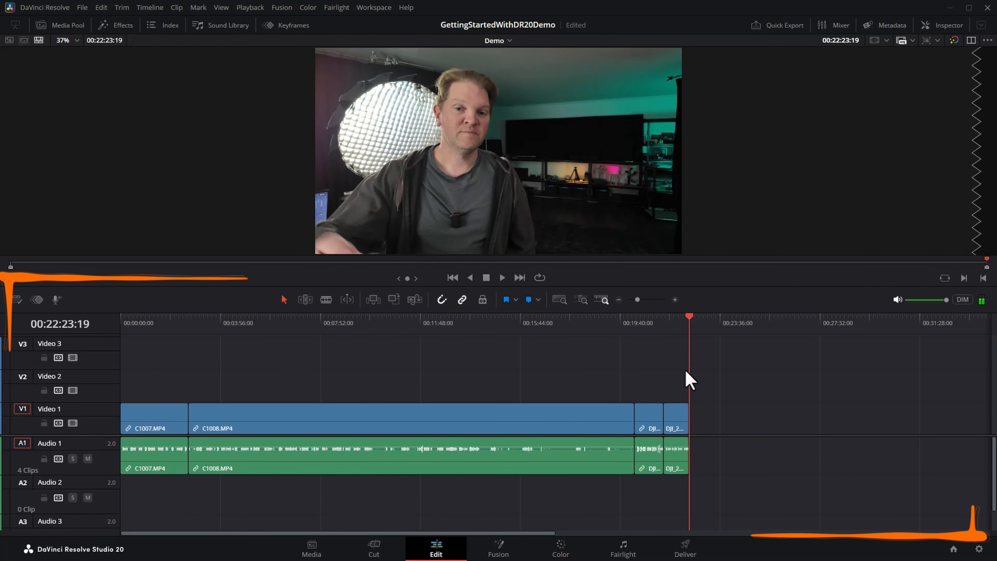
Select each of the four Demo timeline clips in turn, and scrub the playhead back to the start
{"action": "left_click", "coordinate": [163, 411]}
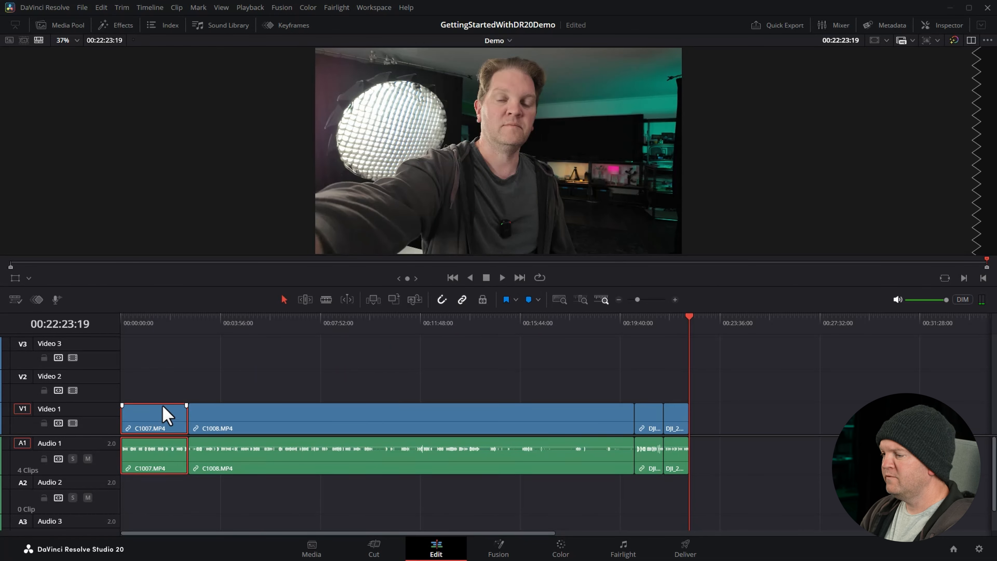
{"action": "left_click", "coordinate": [326, 412]}
{"action": "left_click", "coordinate": [650, 415]}
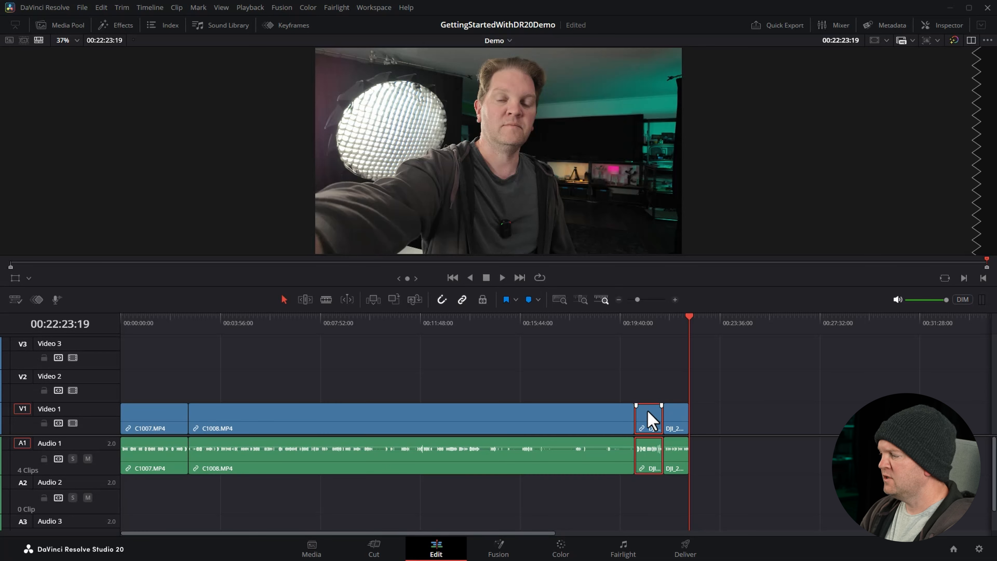
{"action": "left_click", "coordinate": [681, 426]}
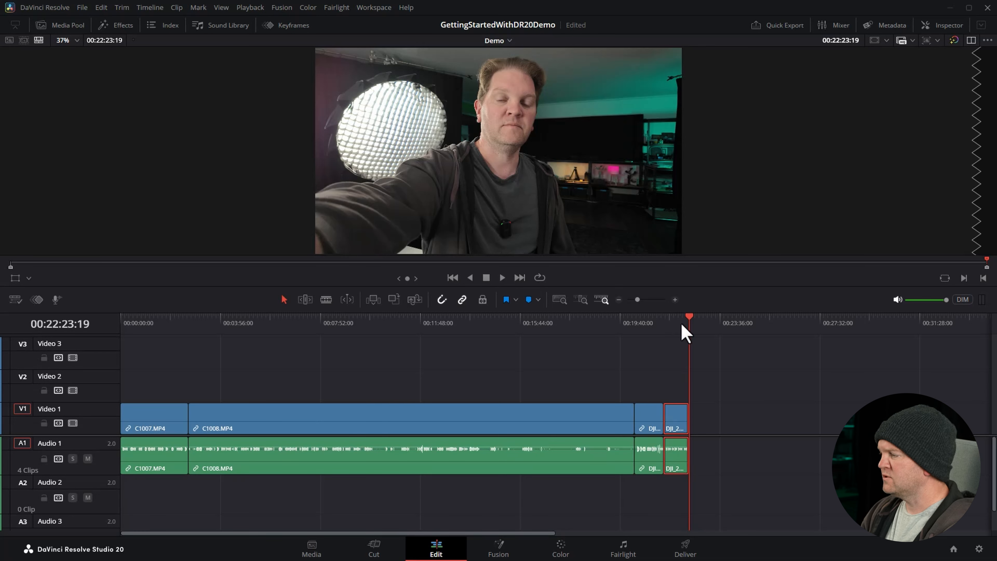
{"action": "left_click_drag", "start_coordinate": [694, 322], "coordinate": [130, 328]}
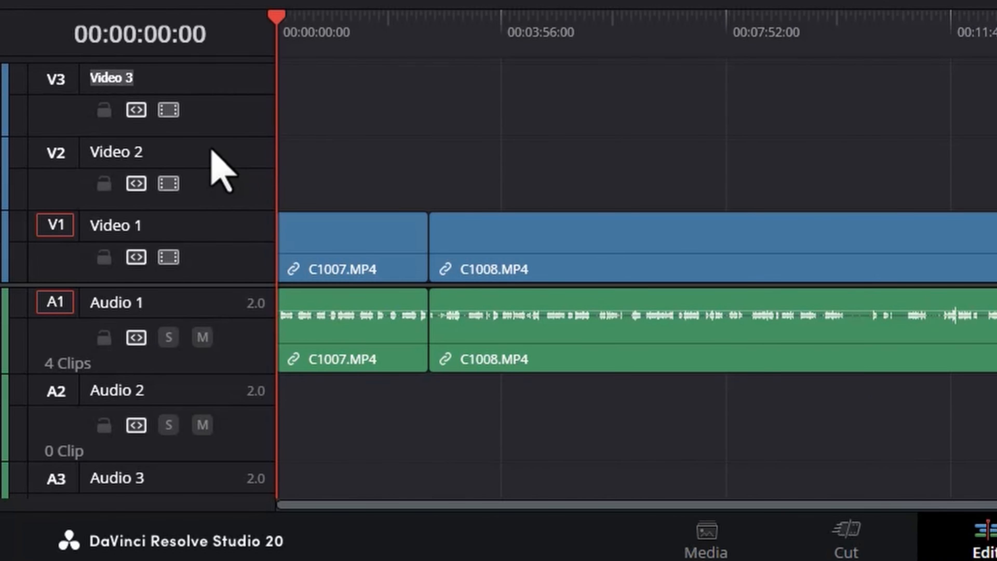
Adjust the split between viewer and timeline to give the tracks slightly more height, and scrub the playhead to about 00:19:54:23
{"action": "left_click_drag", "start_coordinate": [218, 283], "coordinate": [238, 174]}
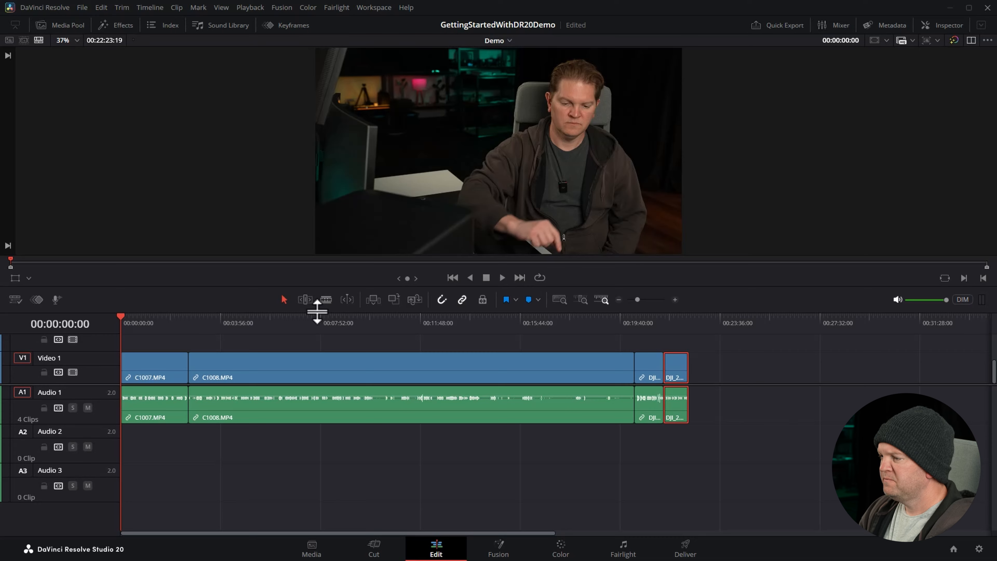
{"action": "left_click_drag", "start_coordinate": [317, 311], "coordinate": [322, 309]}
{"action": "left_click_drag", "start_coordinate": [326, 254], "coordinate": [345, 306]}
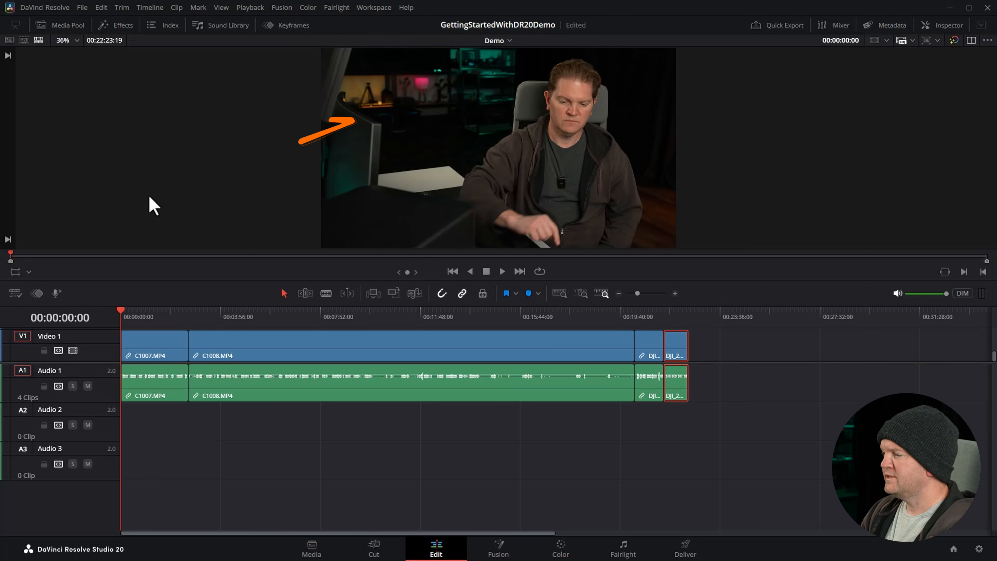
{"action": "left_click_drag", "start_coordinate": [123, 317], "coordinate": [627, 316]}
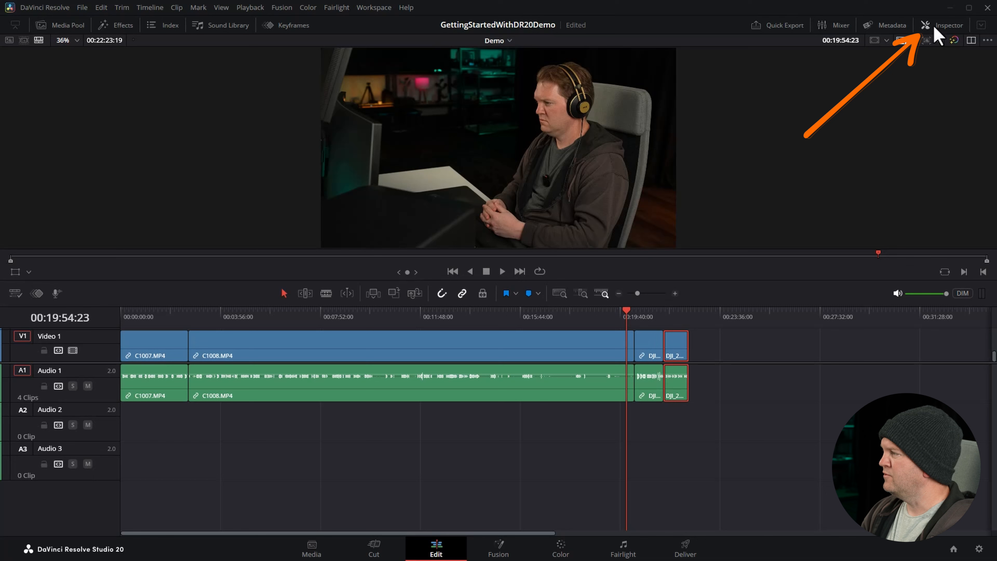
Show the Inspector and select the timeline clips in turn to compare their properties, ending on C1008.MP4
{"action": "left_click", "coordinate": [954, 26]}
{"action": "left_click", "coordinate": [504, 350]}
{"action": "left_click", "coordinate": [169, 351]}
{"action": "left_click", "coordinate": [292, 351]}
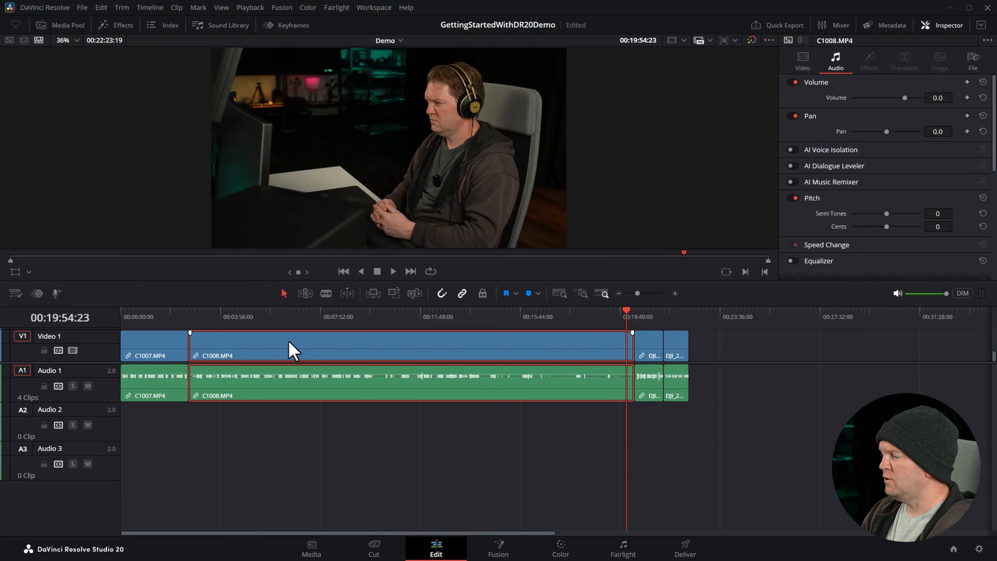
{"action": "left_click", "coordinate": [647, 348]}
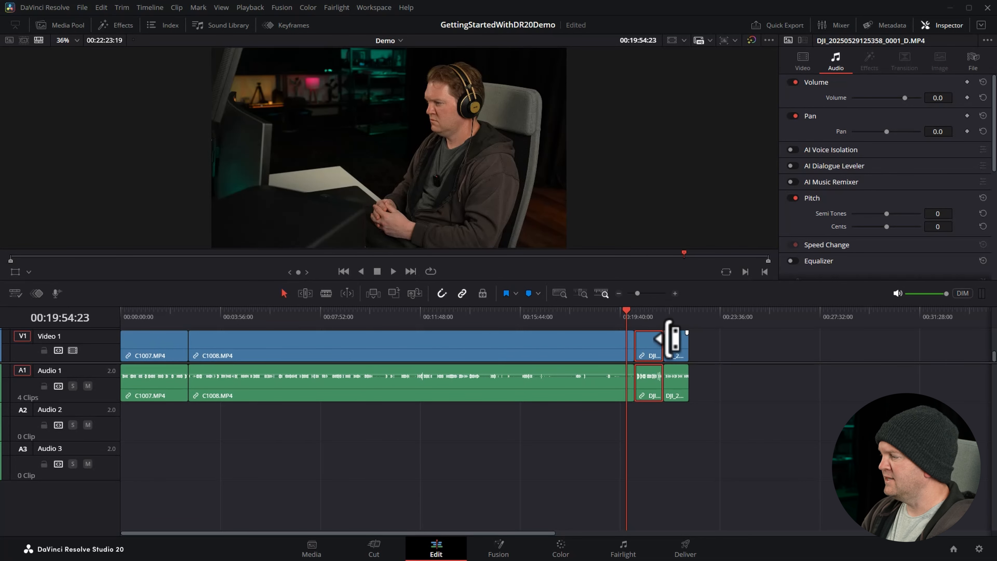
{"action": "left_click", "coordinate": [674, 344]}
{"action": "left_click", "coordinate": [385, 348]}
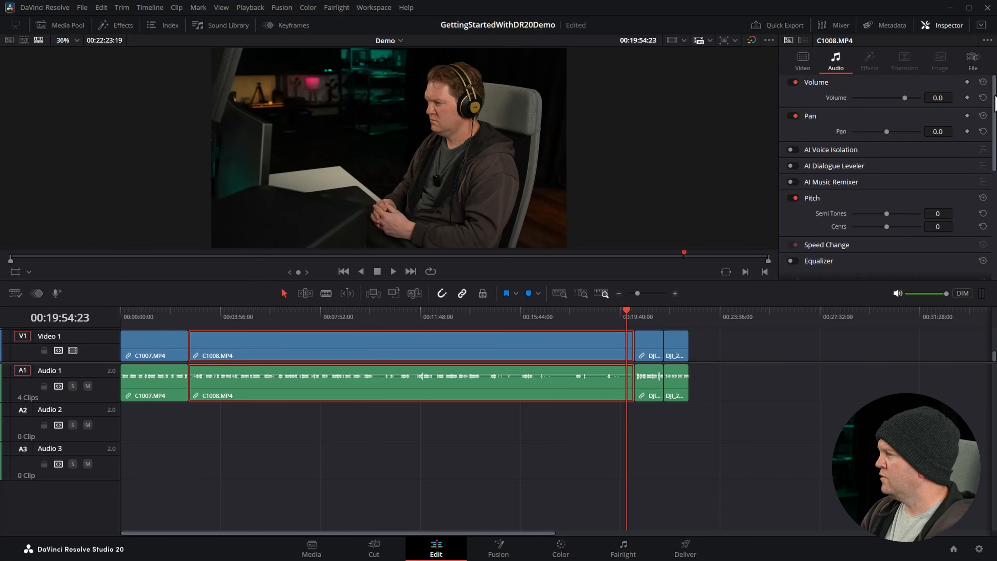
Look through the audio properties of C1008.MP4, switch to its video properties, and expand the Inspector to full height
{"action": "scroll", "coordinate": [885, 177], "scroll_direction": "down", "scroll_amount": 5}
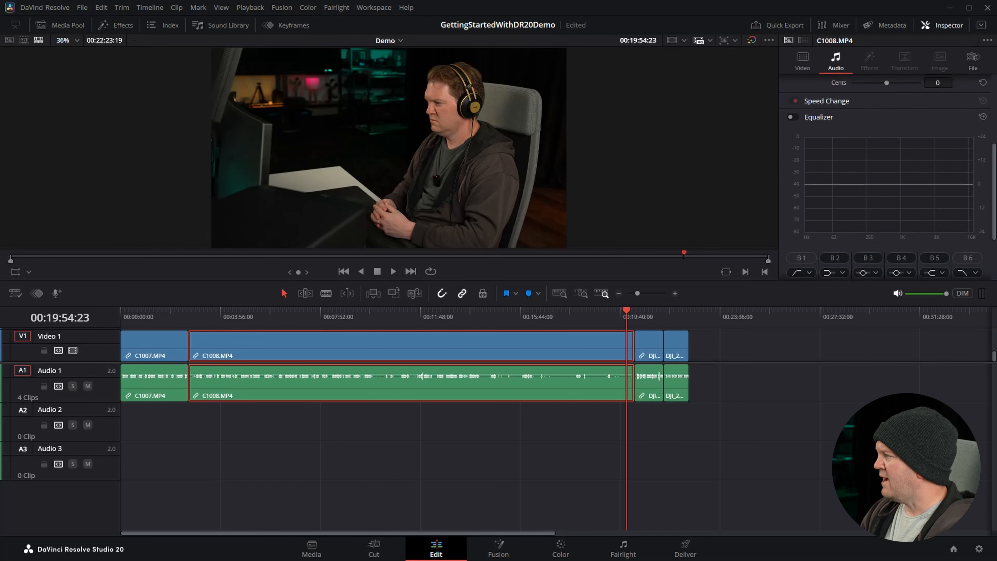
{"action": "scroll", "coordinate": [902, 157], "scroll_direction": "up", "scroll_amount": 5}
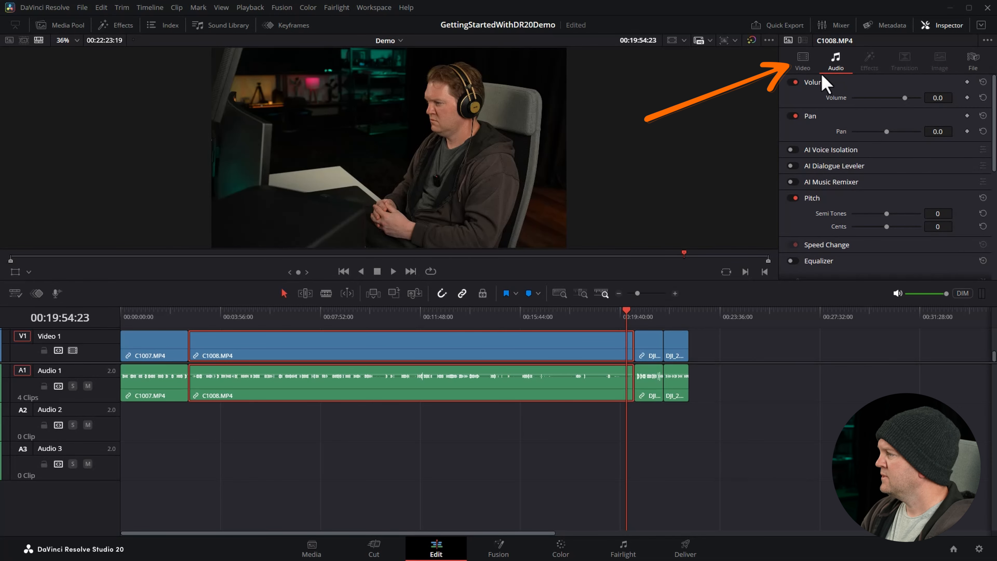
{"action": "left_click", "coordinate": [803, 61]}
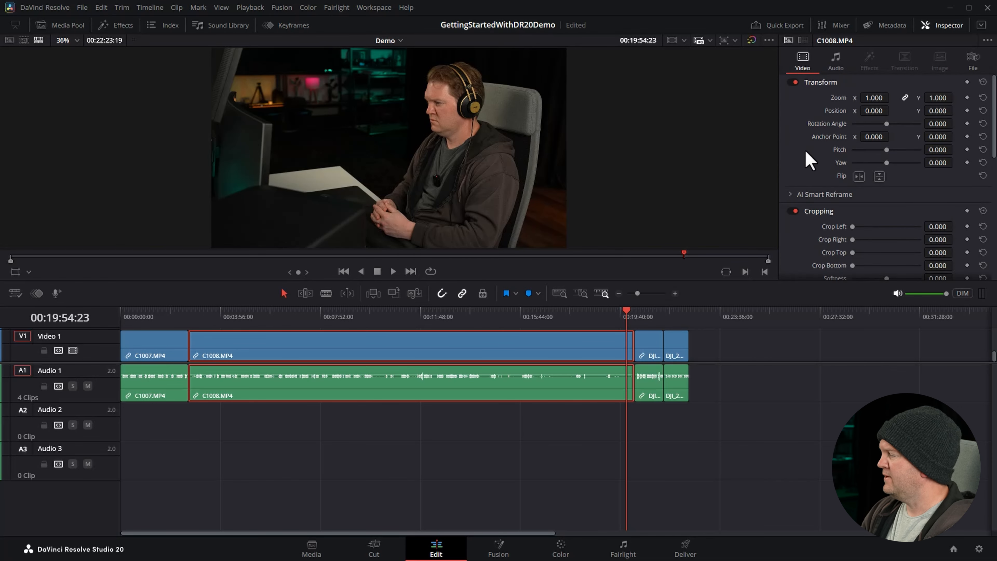
{"action": "mouse_move", "coordinate": [994, 85]}
{"action": "left_mouse_down"}
{"action": "mouse_move", "coordinate": [990, 231]}
{"action": "mouse_move", "coordinate": [994, 82]}
{"action": "left_mouse_up"}
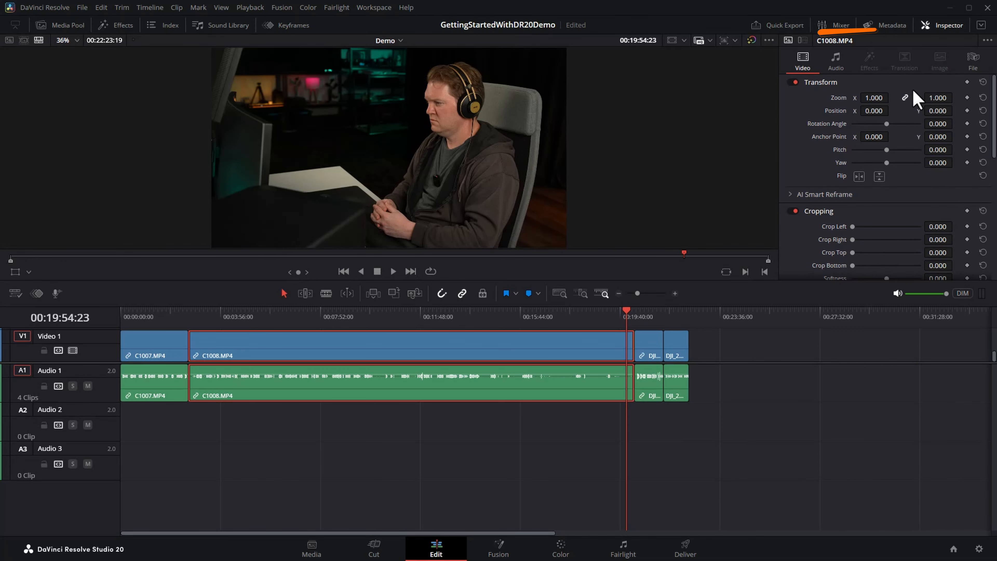
{"action": "left_click", "coordinate": [982, 25]}
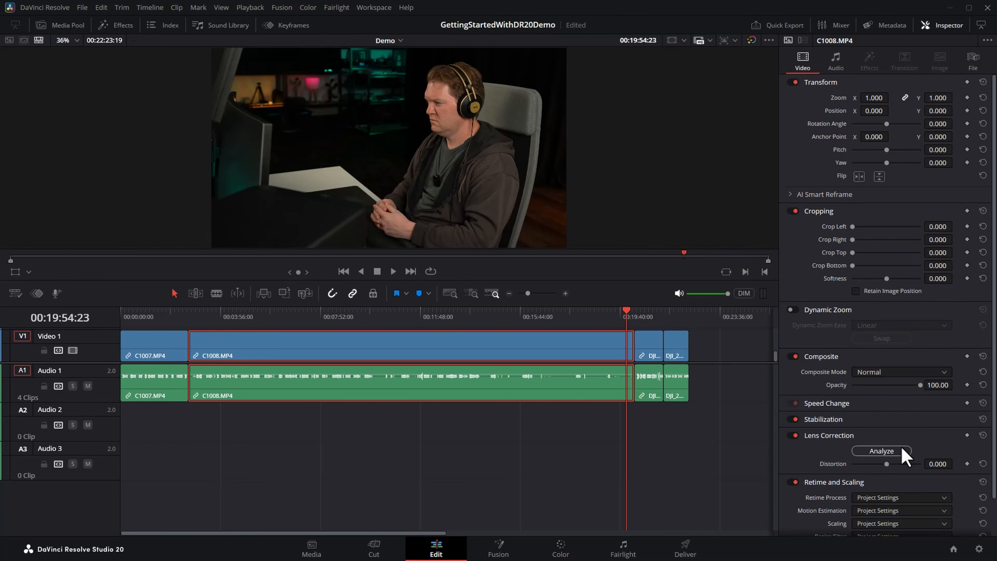
Place the playhead at 00:16:32:12, set the linked zoom of C1008.MP4 to 2, and reduce it to about 1.310
{"action": "left_click", "coordinate": [541, 316]}
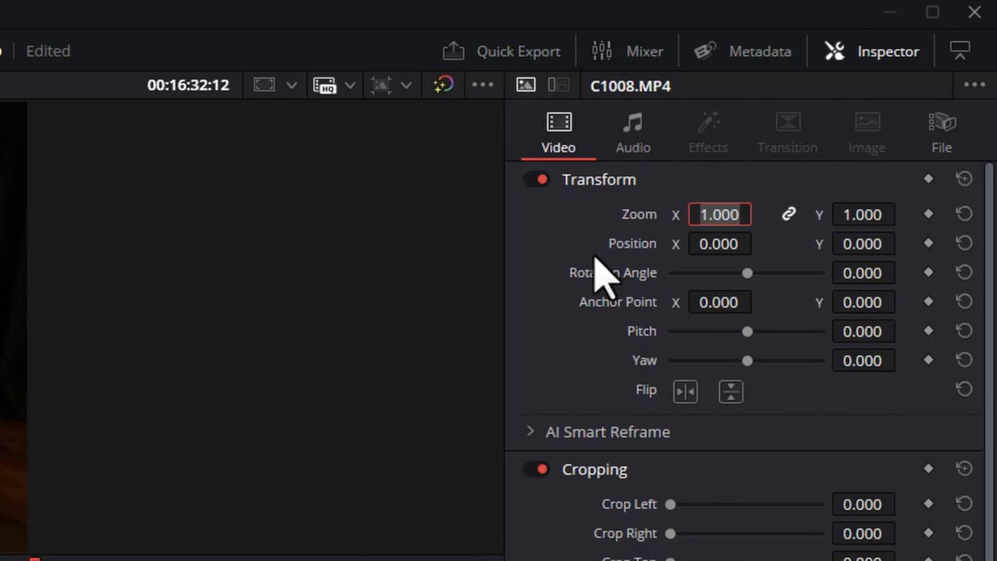
{"action": "type", "text": "2"}
{"action": "key", "text": "Return"}
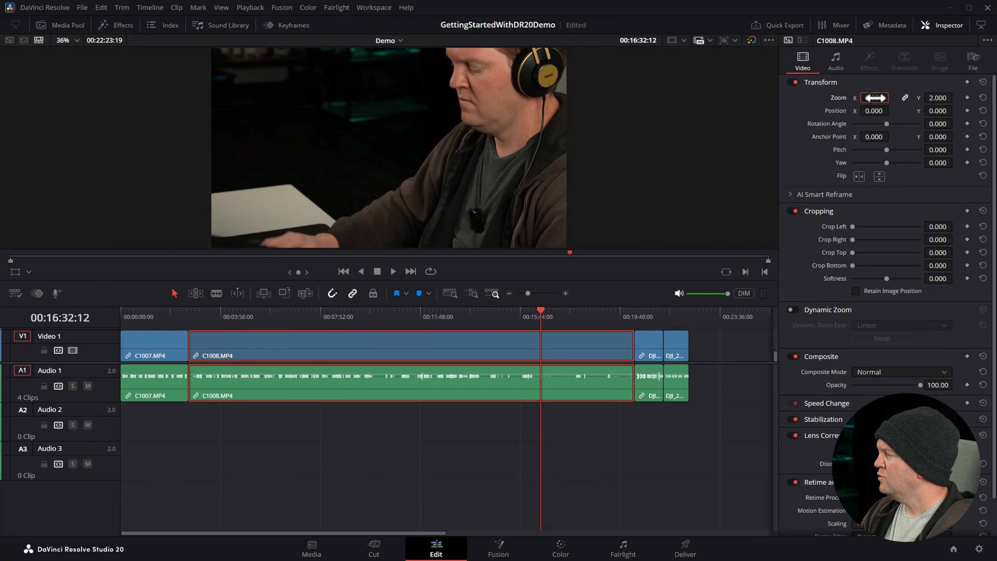
{"action": "left_click_drag", "start_coordinate": [875, 98], "coordinate": [848, 98]}
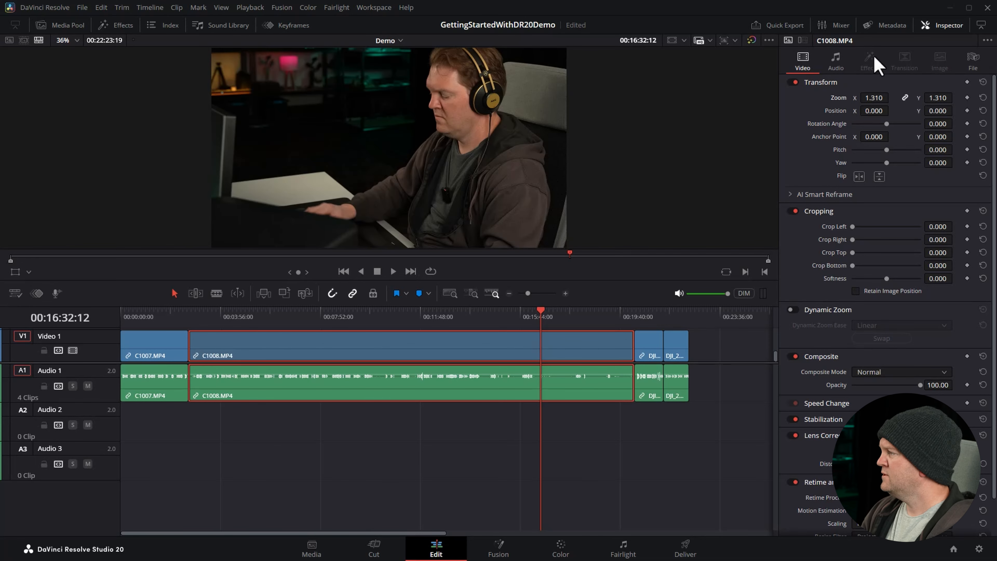
Hide the Inspector and show the Media Pool with the contents of the footage bin
{"action": "left_click", "coordinate": [948, 25]}
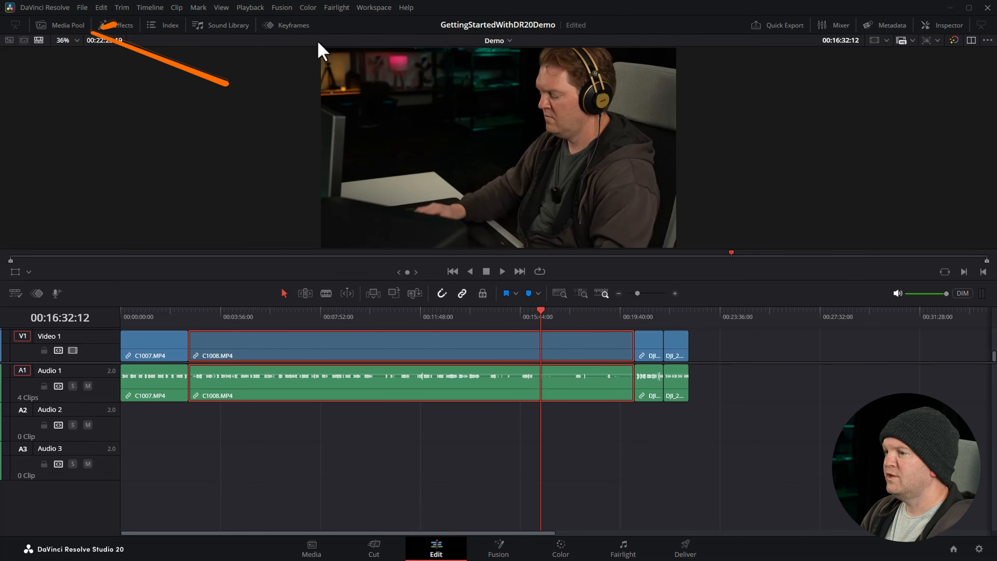
{"action": "left_click", "coordinate": [64, 26]}
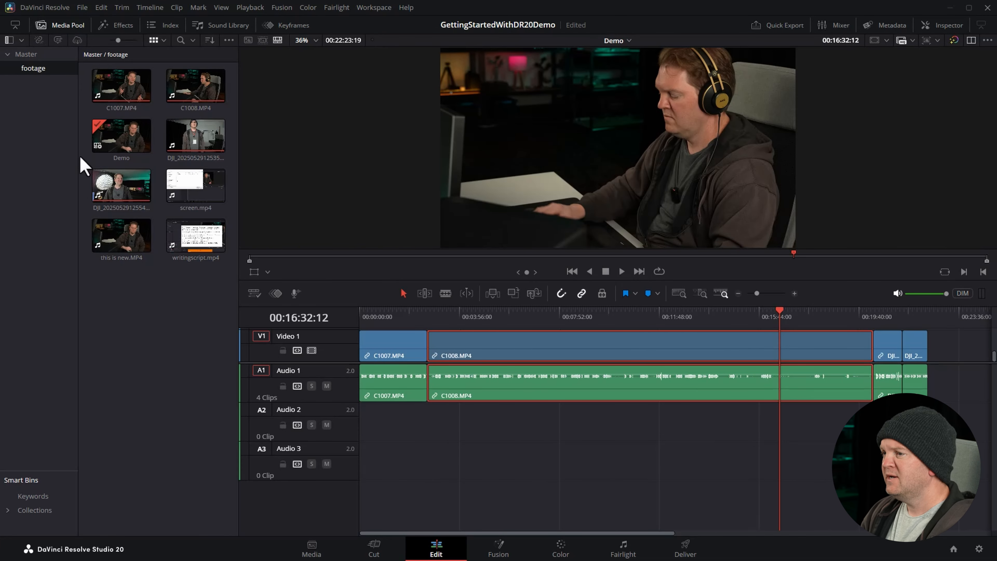
{"action": "left_click", "coordinate": [29, 56]}
{"action": "left_click", "coordinate": [28, 66]}
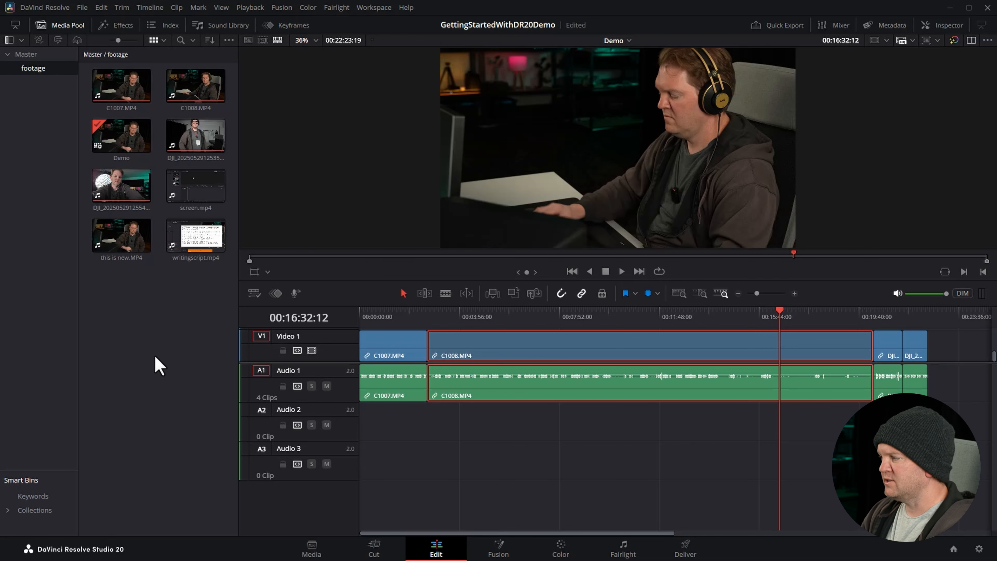
Add screen.mp4 to Video 1 after the last clip, scrub the playhead to 00:23:57:21, and hide the Media Pool
{"action": "left_click", "coordinate": [183, 191]}
{"action": "left_click_drag", "start_coordinate": [183, 191], "coordinate": [945, 356]}
{"action": "left_click_drag", "start_coordinate": [585, 533], "coordinate": [707, 533]}
{"action": "left_click", "coordinate": [638, 345]}
{"action": "left_click_drag", "start_coordinate": [589, 314], "coordinate": [543, 312]}
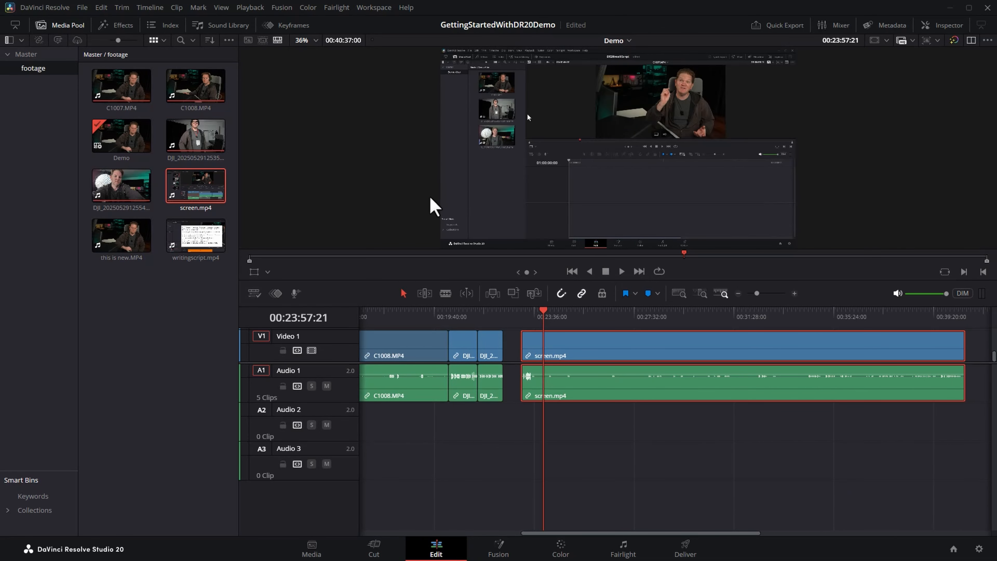
{"action": "left_click", "coordinate": [47, 28]}
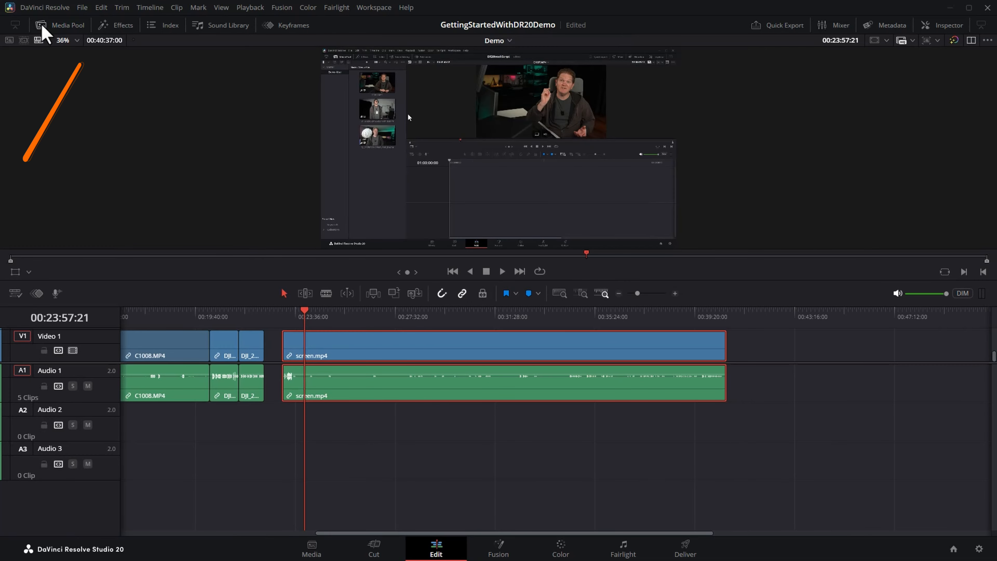
Show the Titles category of the Effects library and lower the video/audio track divider to reveal Video 2 and Video 3
{"action": "left_click", "coordinate": [119, 25]}
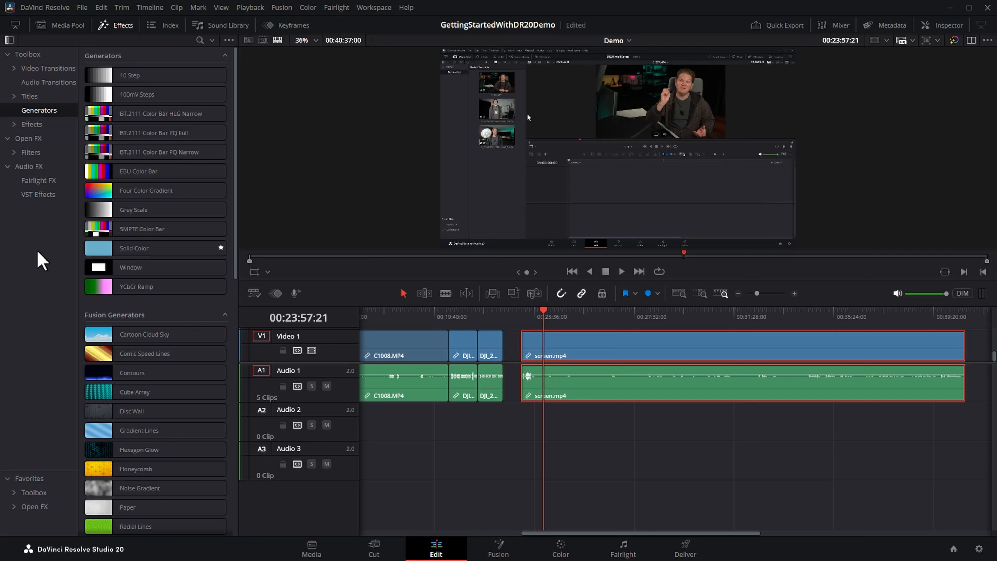
{"action": "left_click", "coordinate": [28, 96]}
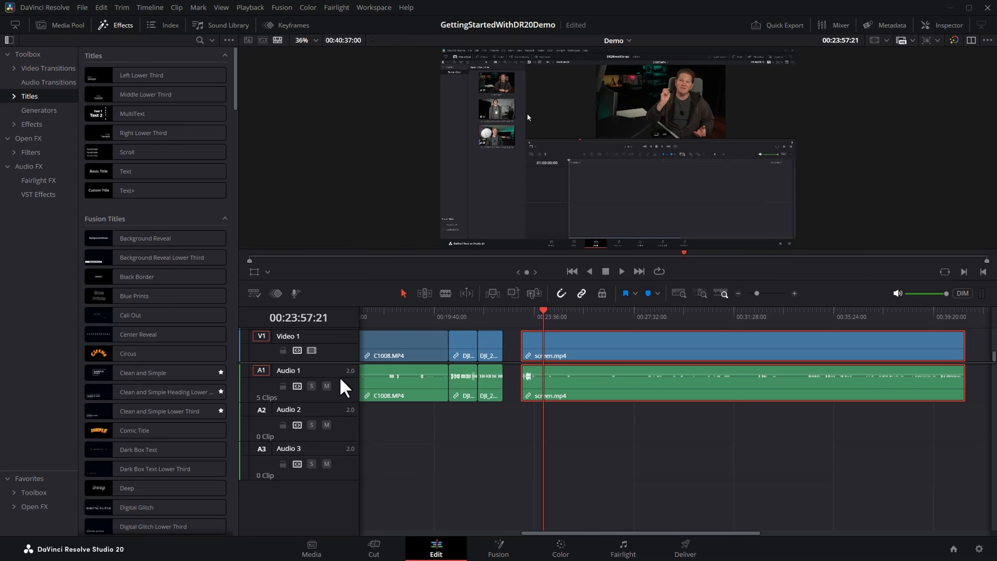
{"action": "left_click_drag", "start_coordinate": [340, 364], "coordinate": [337, 425]}
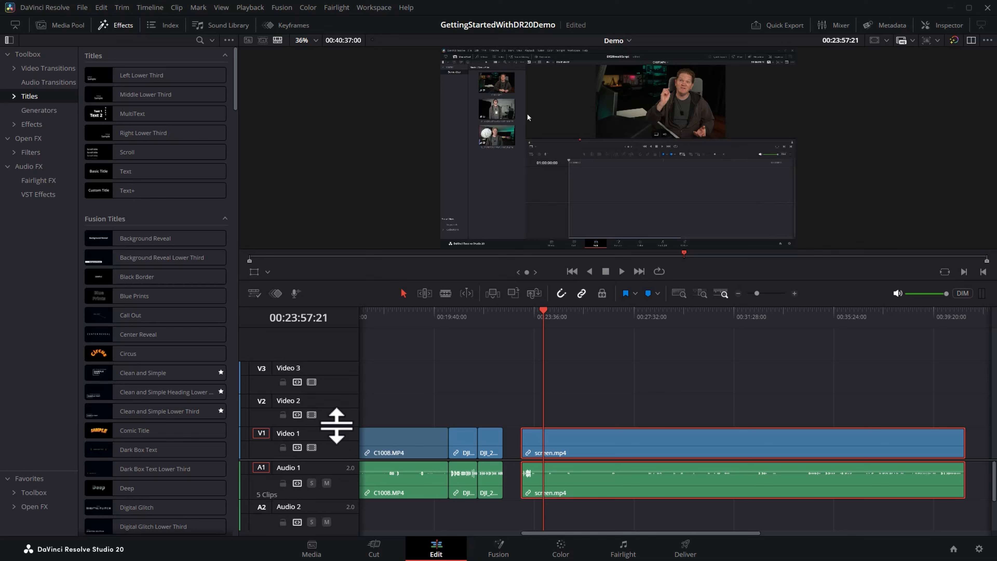
Add a Text title on Video 3 above screen.mp4, shift it to start at about 00:24:00:00, and make it read "please subscribe"
{"action": "left_click_drag", "start_coordinate": [214, 172], "coordinate": [546, 396]}
{"action": "left_click", "coordinate": [544, 317]}
{"action": "scroll", "coordinate": [541, 316], "scroll_direction": "up", "scroll_amount": 6}
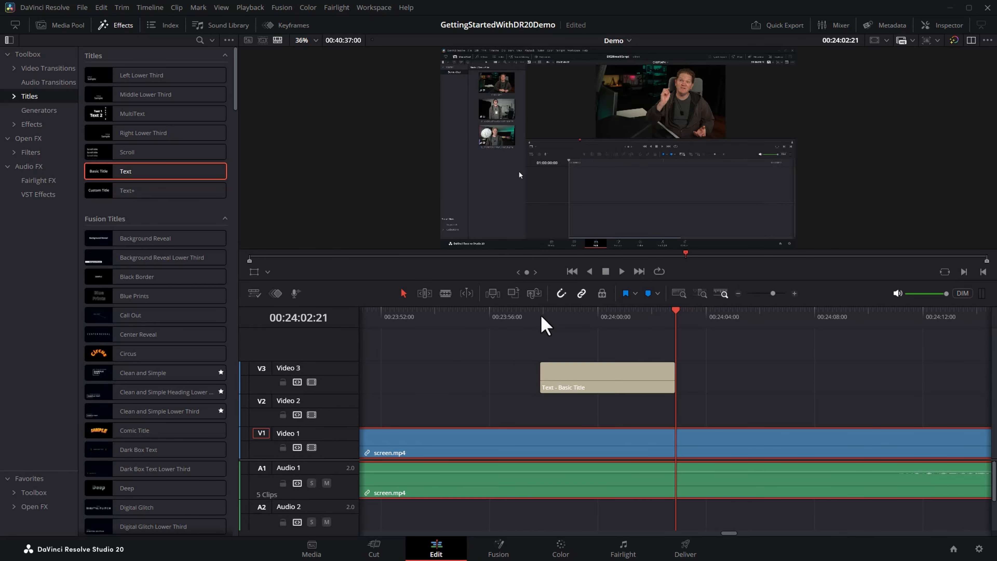
{"action": "left_click_drag", "start_coordinate": [598, 375], "coordinate": [648, 377]}
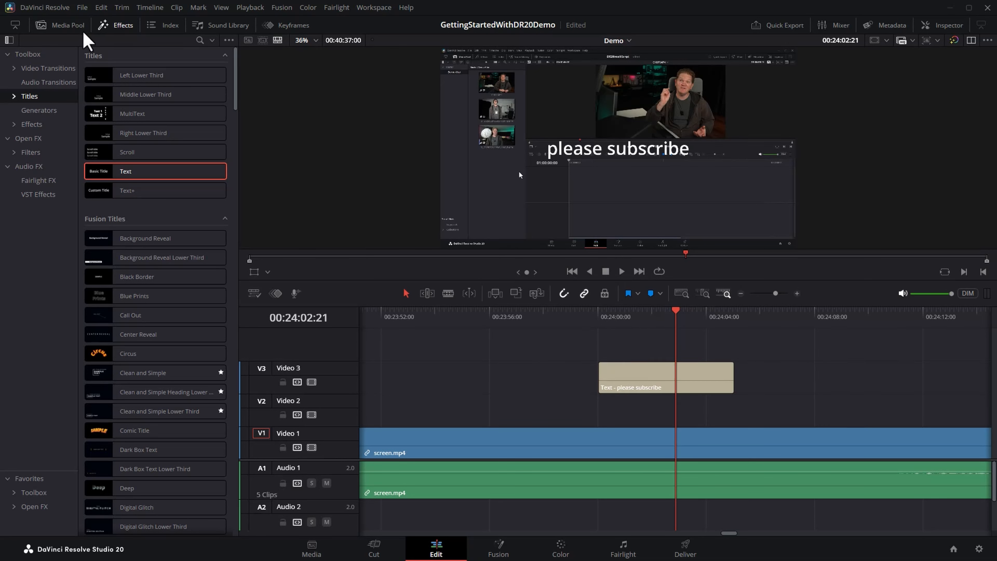
Show the Media Pool together with the Effects library and hide the Media Pool's bin list
{"action": "left_click", "coordinate": [61, 27]}
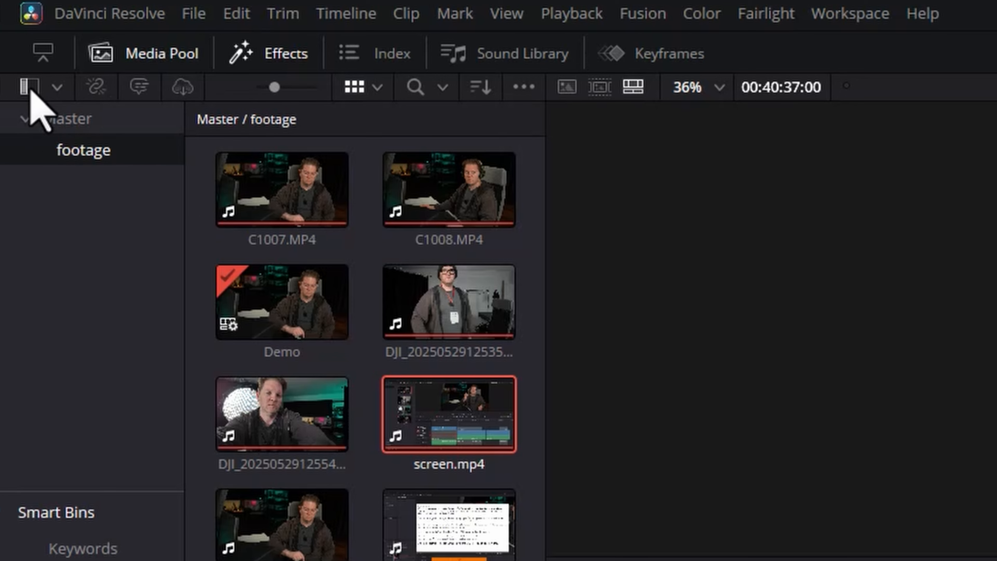
{"action": "left_click", "coordinate": [30, 87]}
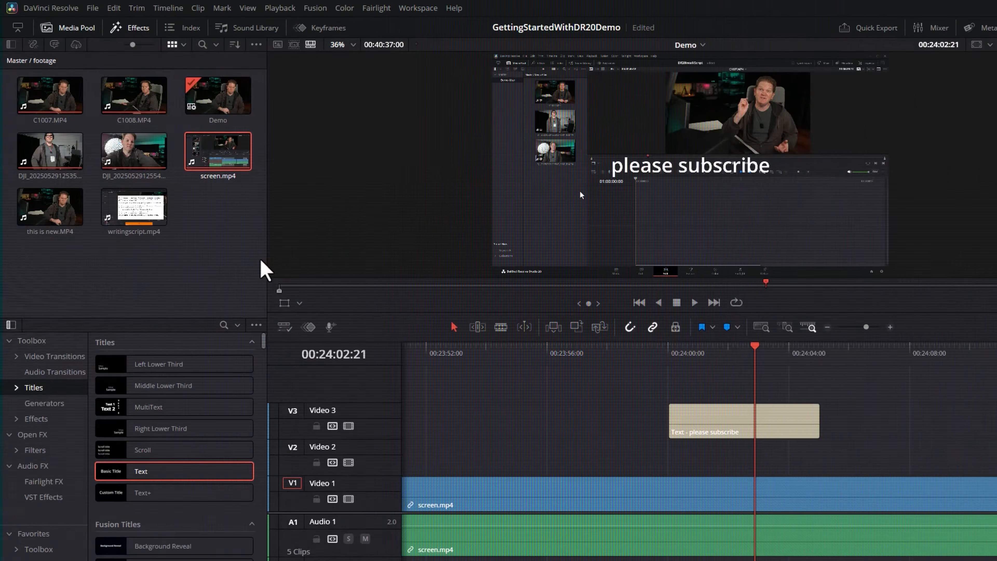
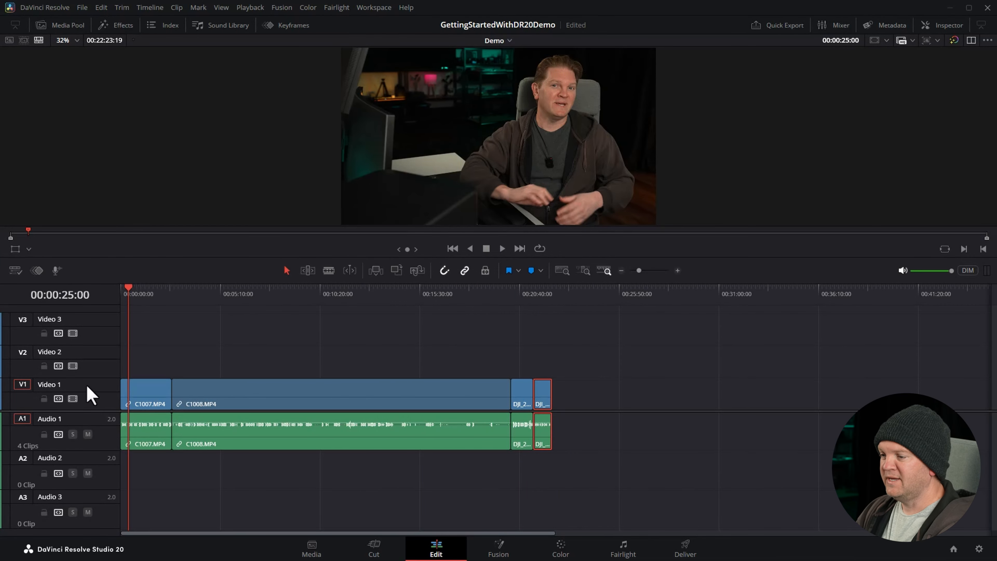
Add a Text title on Video 2 above C1007.MP4, place the playhead at 00:01:22:04, and hide the Effects library
{"action": "mouse_move", "coordinate": [151, 299]}
{"action": "left_mouse_down"}
{"action": "mouse_move", "coordinate": [161, 297]}
{"action": "mouse_move", "coordinate": [148, 297]}
{"action": "left_mouse_up"}
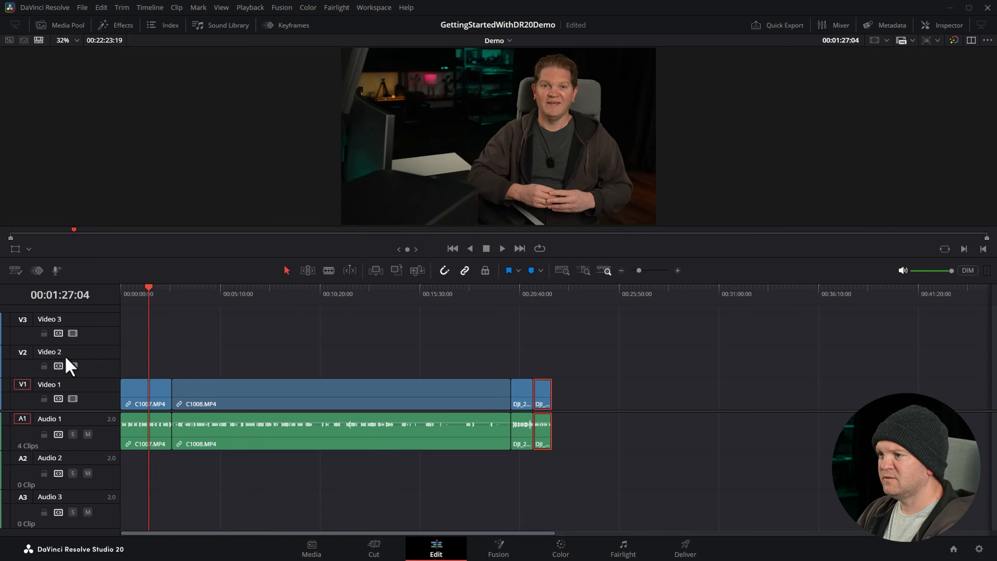
{"action": "left_click", "coordinate": [108, 25]}
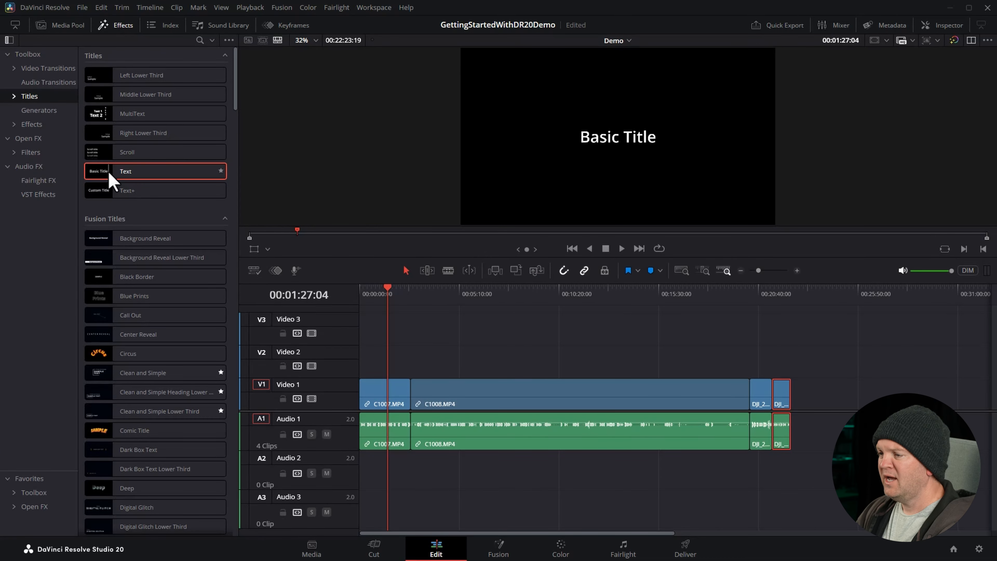
{"action": "left_click_drag", "start_coordinate": [111, 178], "coordinate": [382, 369]}
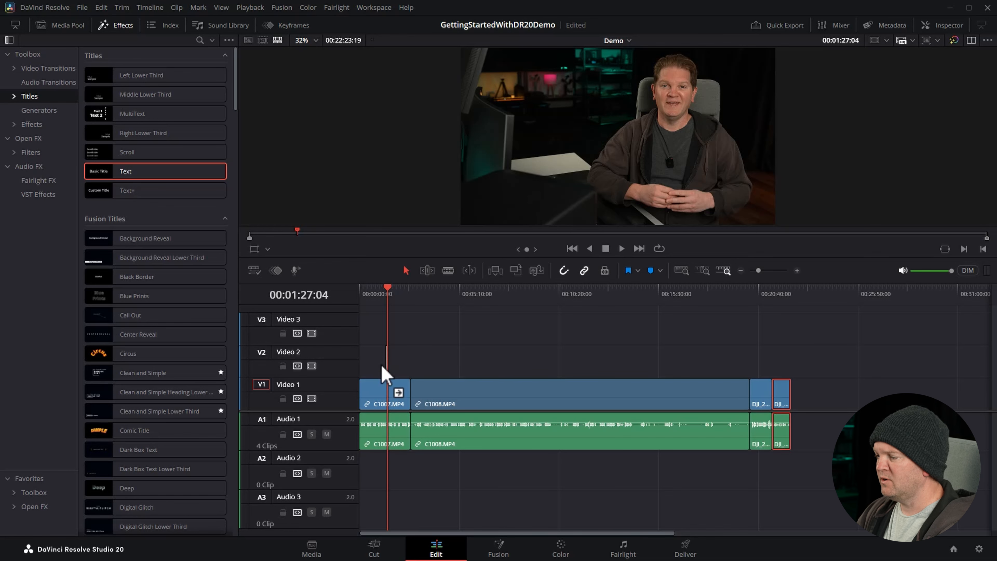
{"action": "left_click", "coordinate": [381, 288]}
{"action": "left_click", "coordinate": [123, 25]}
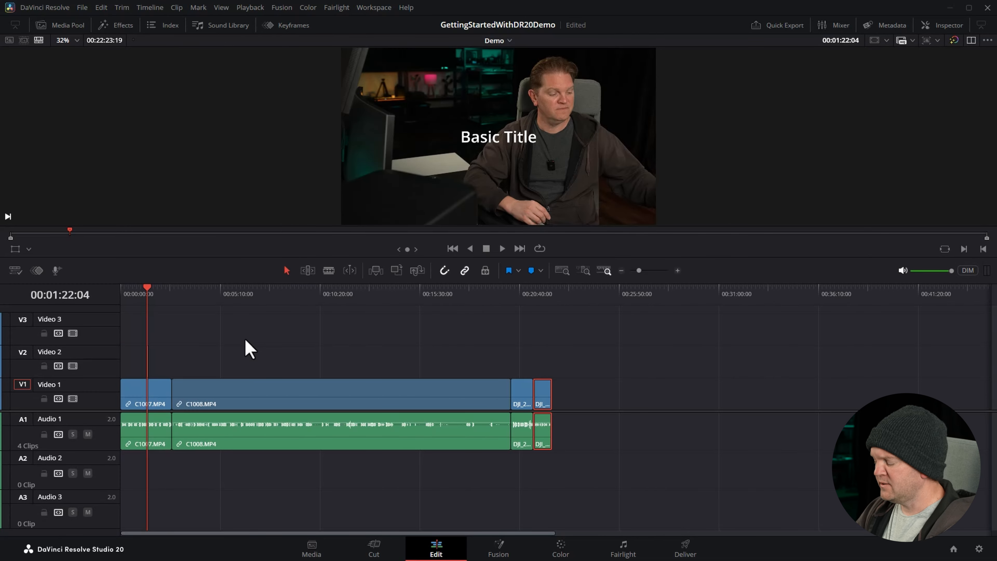
Extend the start of the Text title back to about 00:00:15 and place the playhead at 00:00:43:02
{"action": "key", "text": "ctrl+equal"}
{"action": "key", "text": "ctrl+equal"}
{"action": "key", "text": "ctrl+equal"}
{"action": "key", "text": "ctrl+equal"}
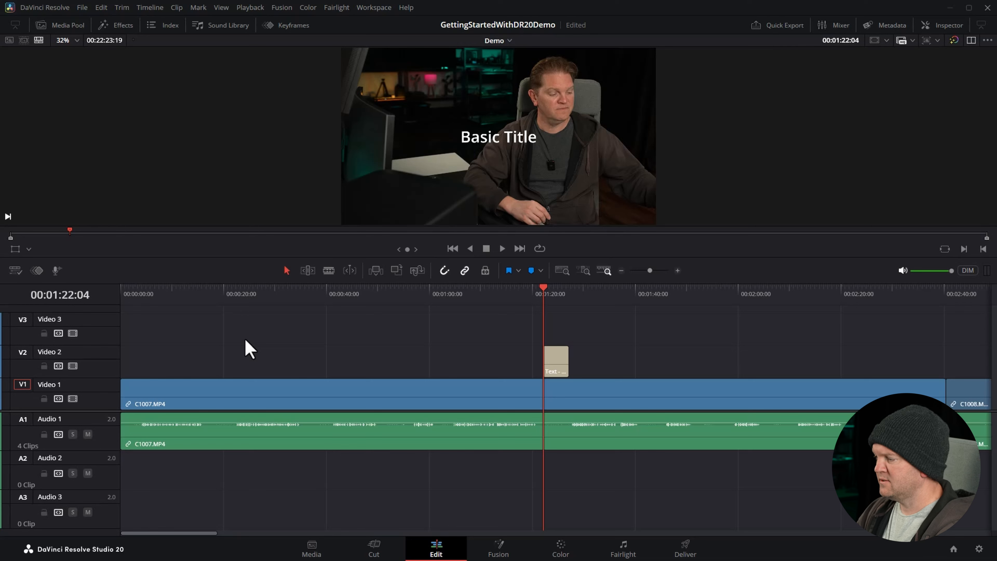
{"action": "left_click_drag", "start_coordinate": [544, 362], "coordinate": [201, 362]}
{"action": "left_click", "coordinate": [340, 298]}
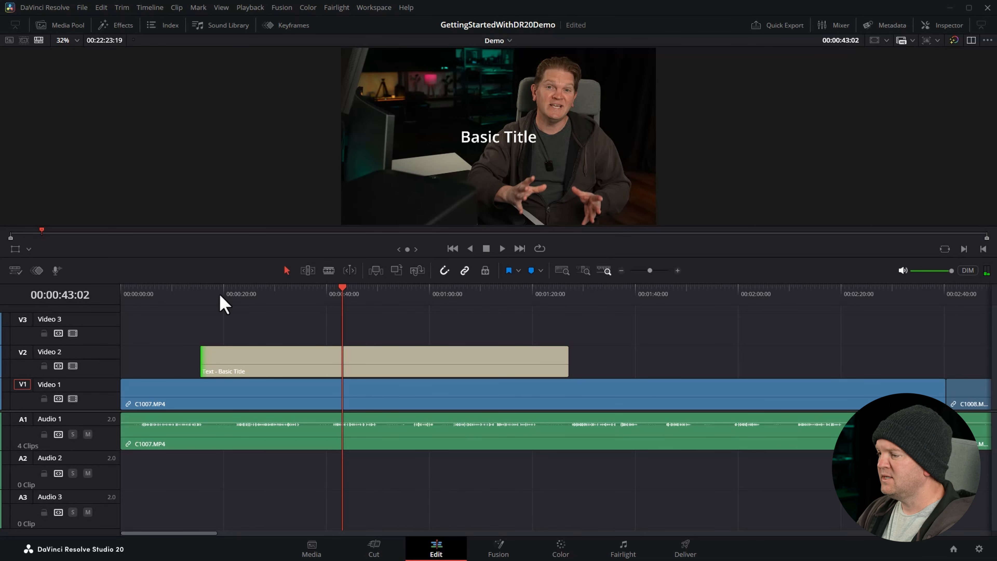
Change the wording of the Video 2 title to "Please subscribe" in the Inspector, then hide the Inspector
{"action": "left_click", "coordinate": [298, 367]}
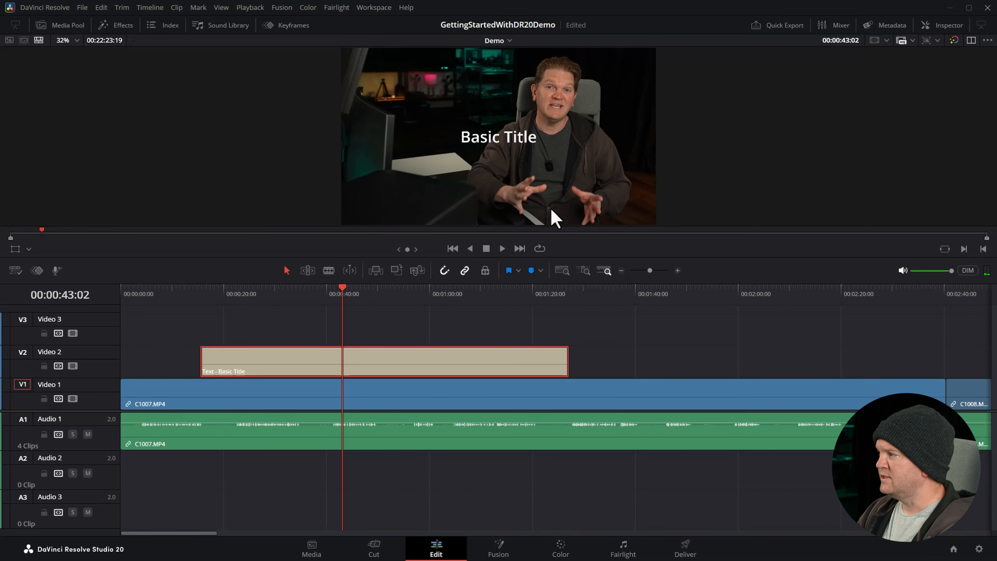
{"action": "left_click", "coordinate": [944, 27]}
{"action": "triple_click", "coordinate": [810, 127]}
{"action": "type", "text": "Please subscribe"}
{"action": "left_click", "coordinate": [942, 25]}
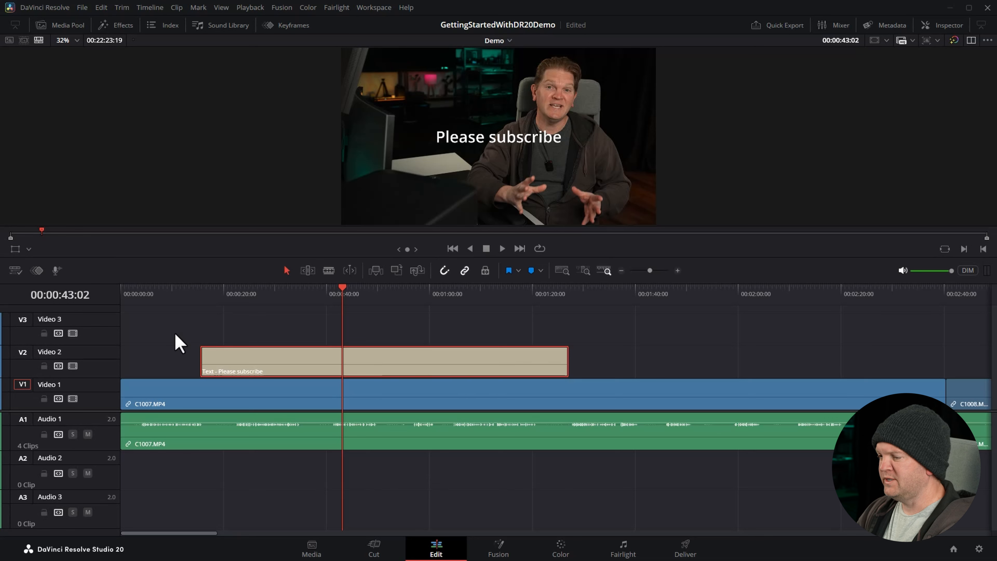
Move the Please subscribe title 13:12 later on Video 2, and select C1007.MP4 and the title in turn
{"action": "left_click_drag", "start_coordinate": [246, 367], "coordinate": [327, 374]}
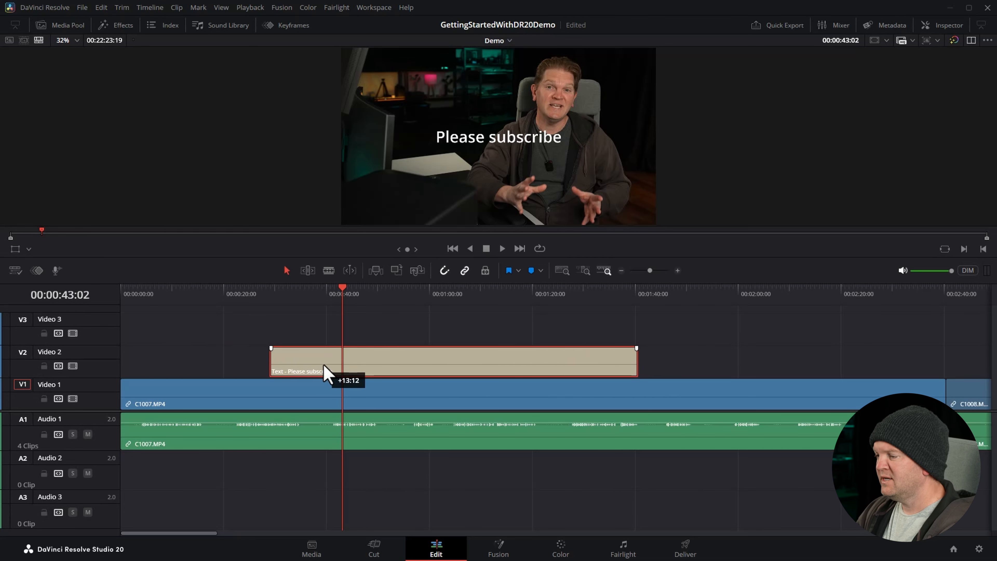
{"action": "left_click", "coordinate": [309, 403]}
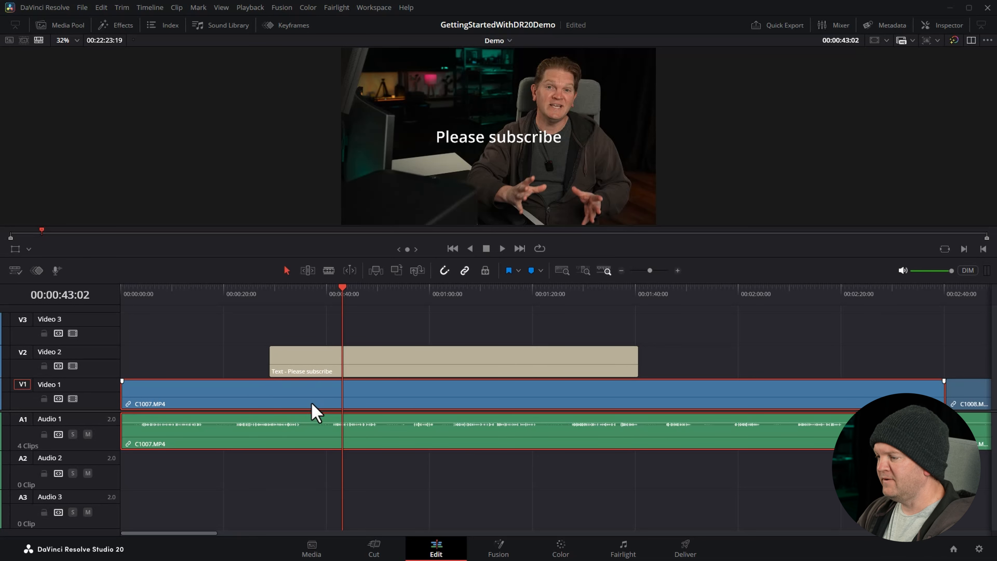
{"action": "left_click", "coordinate": [312, 367]}
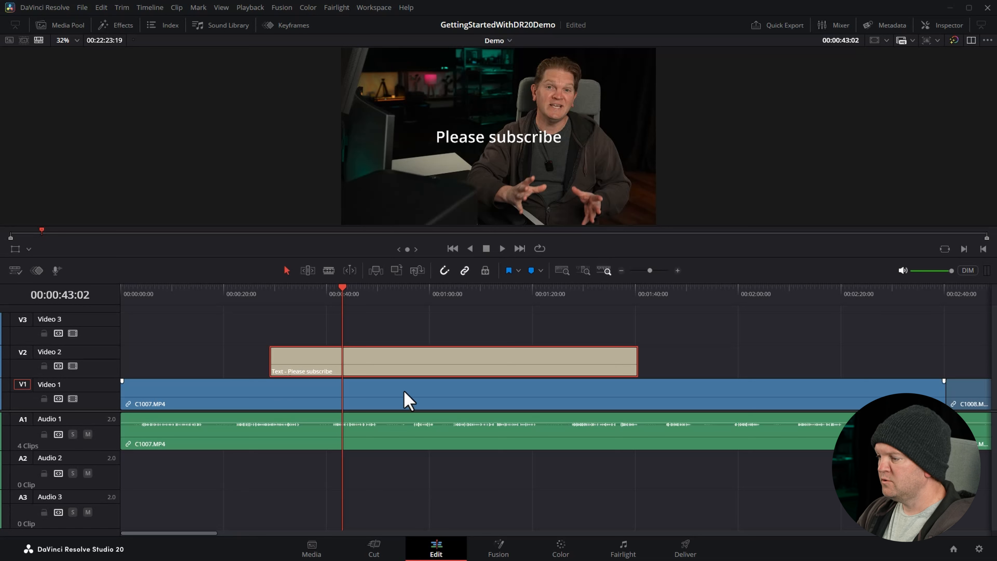
Move C1007.MP4 up to Video 3 above the title and scrub across it to 00:00:55:19 to check the layering
{"action": "left_click", "coordinate": [398, 398]}
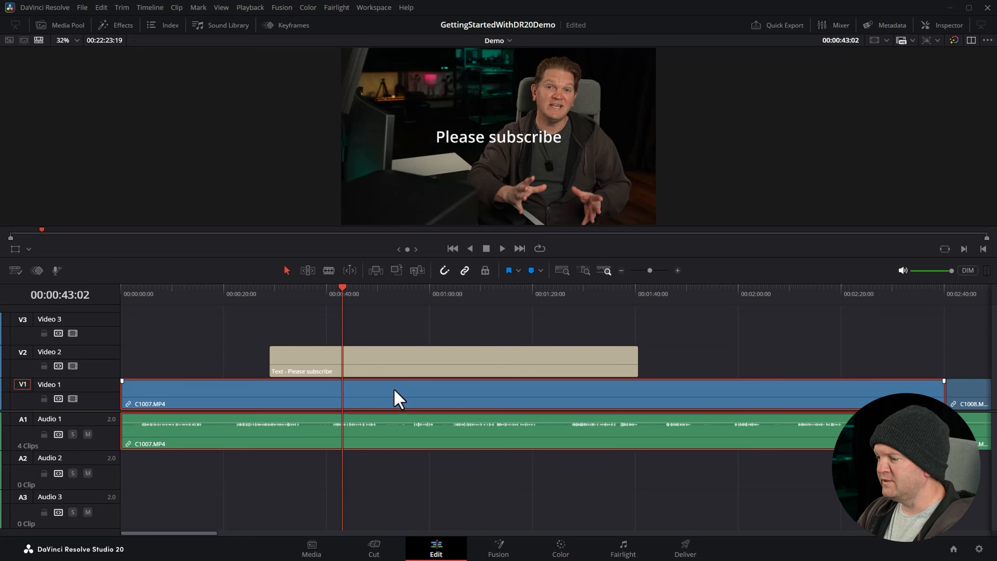
{"action": "left_click_drag", "start_coordinate": [394, 390], "coordinate": [396, 341]}
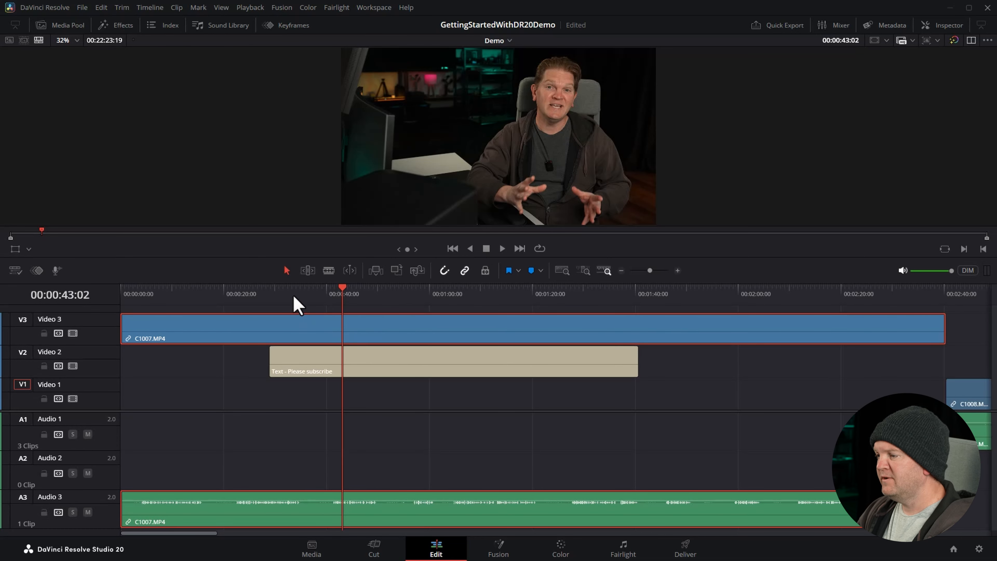
{"action": "left_click", "coordinate": [293, 300]}
{"action": "left_click", "coordinate": [301, 289]}
{"action": "left_click_drag", "start_coordinate": [301, 290], "coordinate": [419, 296]}
{"action": "left_click", "coordinate": [406, 363]}
{"action": "left_click_drag", "start_coordinate": [300, 294], "coordinate": [407, 291]}
Move C1007.MP4 back down to Video 1 below the title and scrub the playhead to 00:00:41:18
{"action": "left_click", "coordinate": [314, 329]}
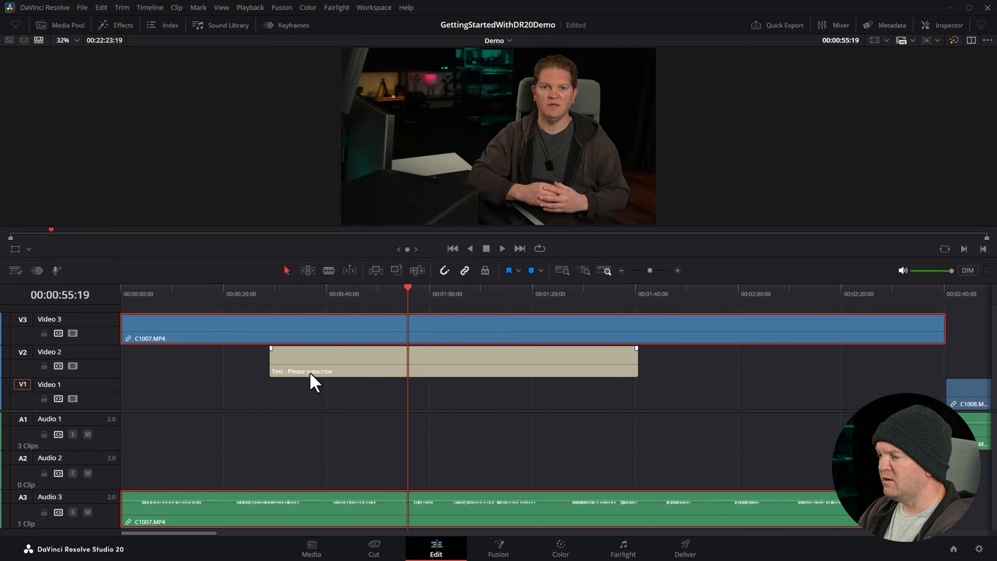
{"action": "left_click_drag", "start_coordinate": [326, 322], "coordinate": [322, 391]}
{"action": "mouse_move", "coordinate": [314, 295]}
{"action": "left_mouse_down"}
{"action": "mouse_move", "coordinate": [580, 302]}
{"action": "mouse_move", "coordinate": [334, 297]}
{"action": "left_mouse_up"}
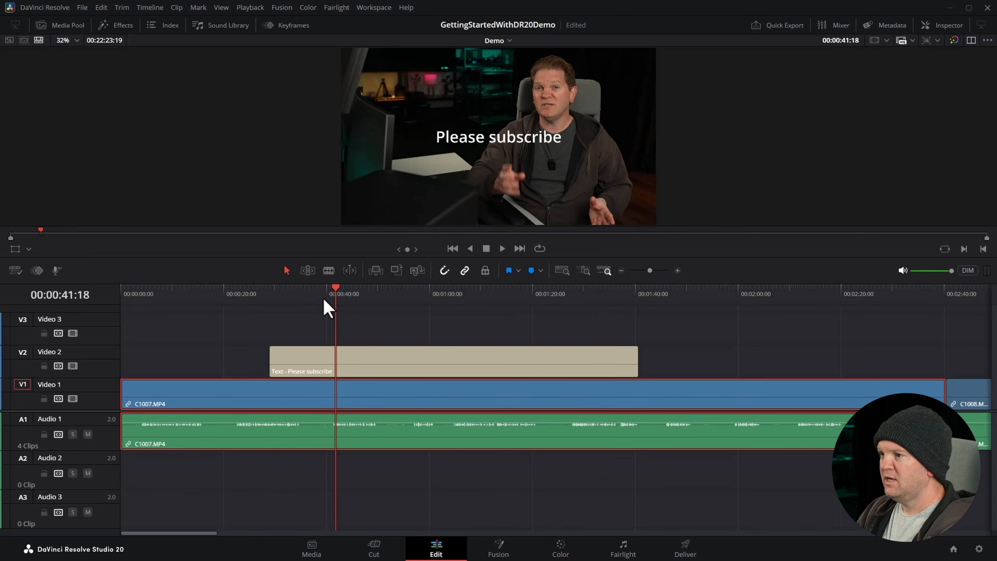
Show the Media Pool and add screen.mp4 to Video 3 above the title, starting at about 00:00:06
{"action": "left_click", "coordinate": [63, 25]}
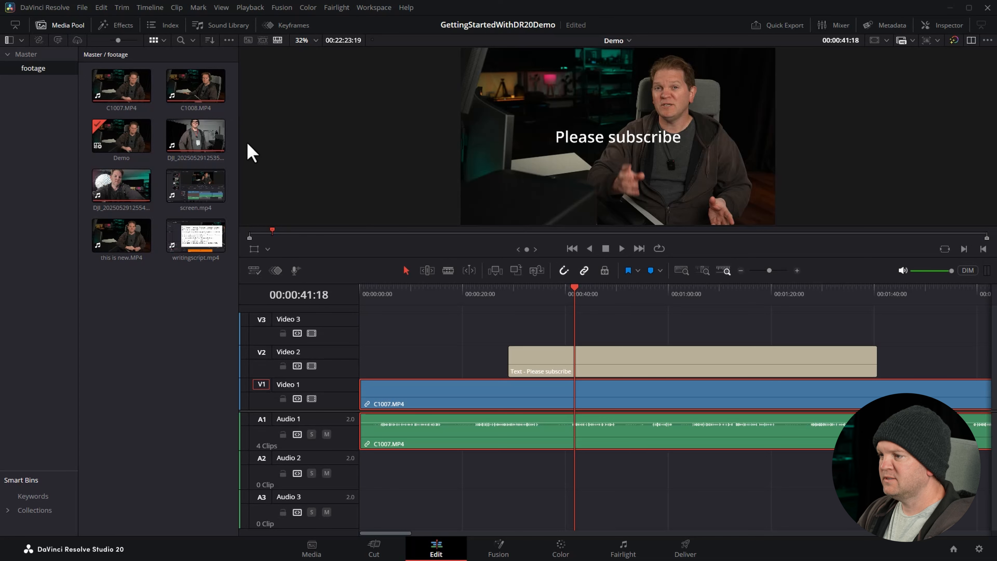
{"action": "left_click", "coordinate": [173, 195]}
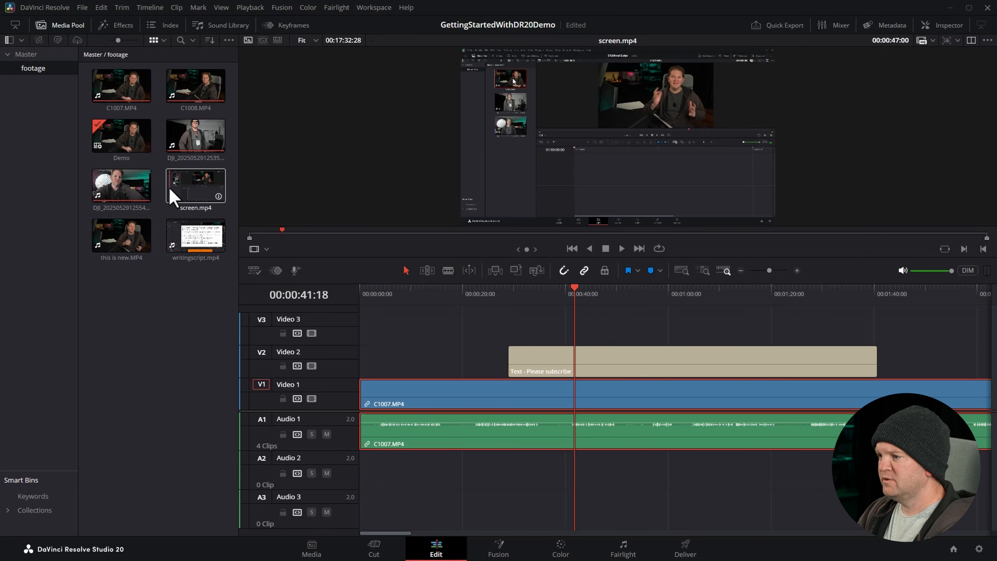
{"action": "left_click_drag", "start_coordinate": [173, 196], "coordinate": [393, 332]}
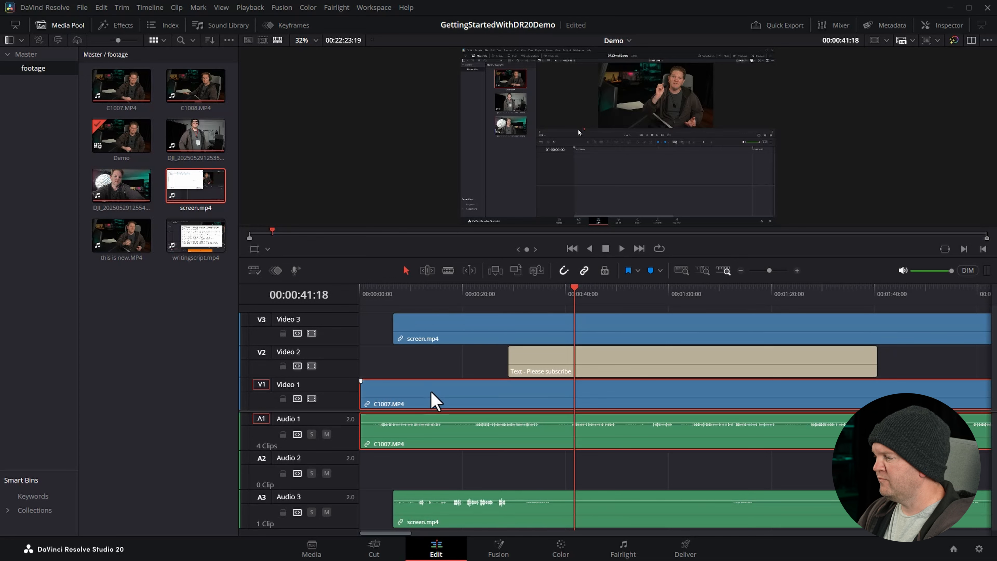
{"action": "left_click", "coordinate": [535, 363]}
Scrub the playhead to 00:00:49:08, delete screen.mp4 from Video 3 and Audio 3, and hide the Media Pool
{"action": "left_click", "coordinate": [463, 319]}
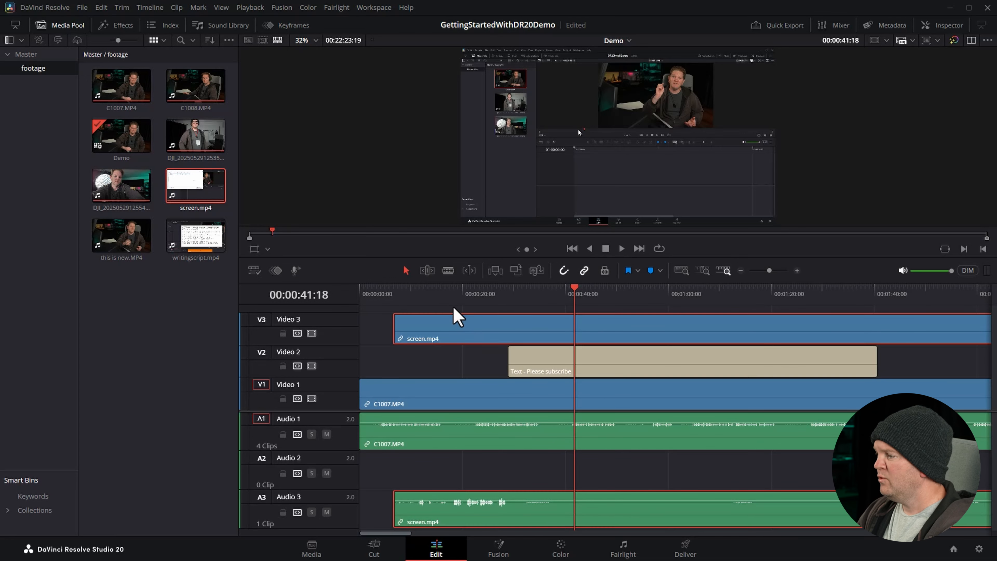
{"action": "left_click", "coordinate": [446, 299]}
{"action": "left_click_drag", "start_coordinate": [446, 299], "coordinate": [613, 311]}
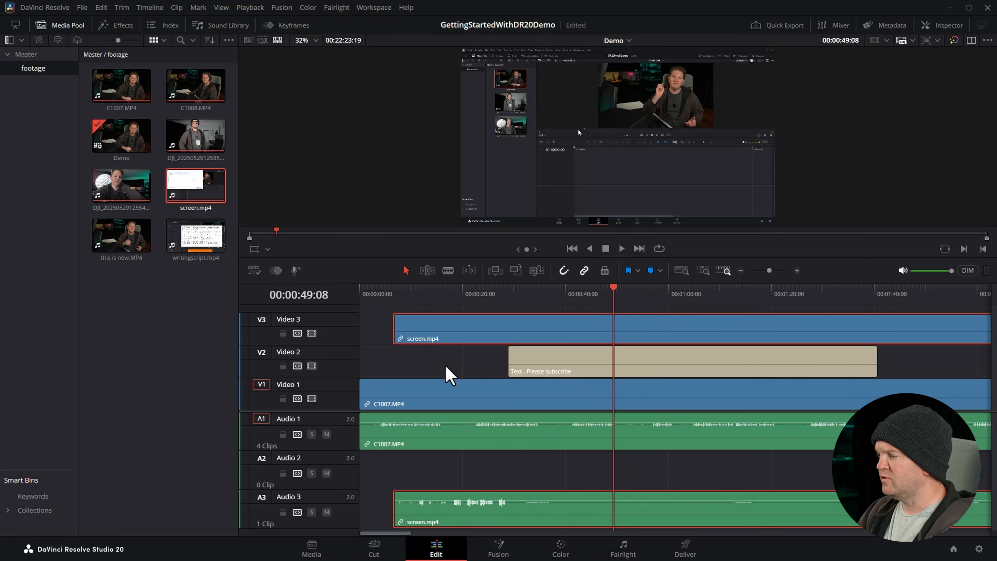
{"action": "key", "text": "Delete"}
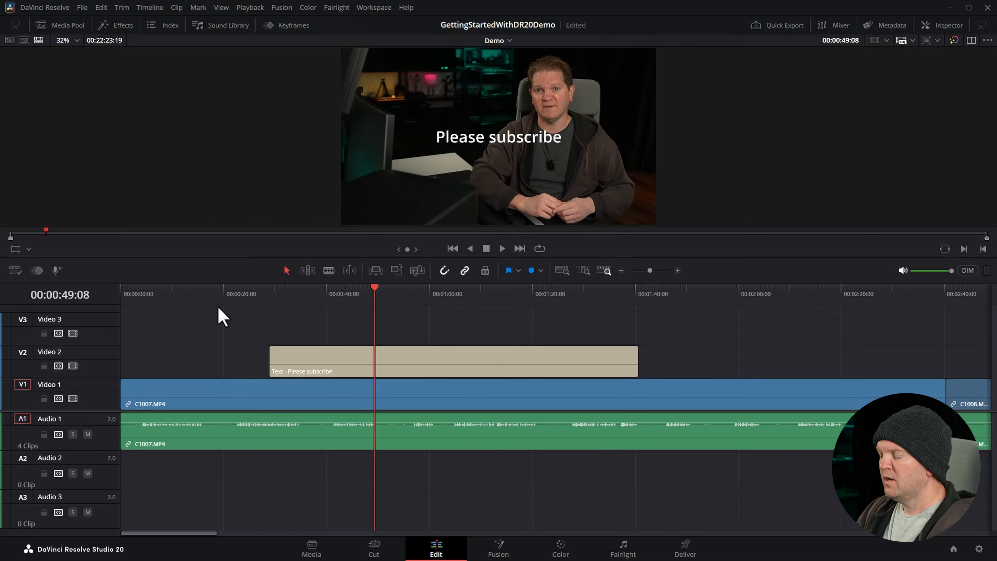
Play the timeline from about 00:00:05
{"action": "left_click", "coordinate": [147, 293]}
{"action": "key", "text": "space"}
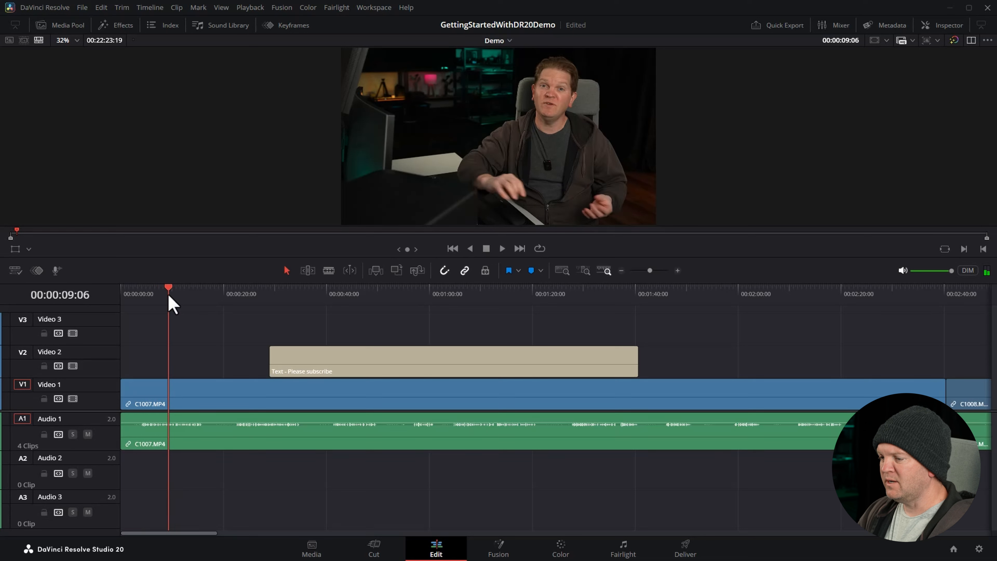
Show the Media Pool, open screen.mp4 in the source viewer, and add only its audio to Audio 2 from about 00:00:06
{"action": "left_click", "coordinate": [176, 442]}
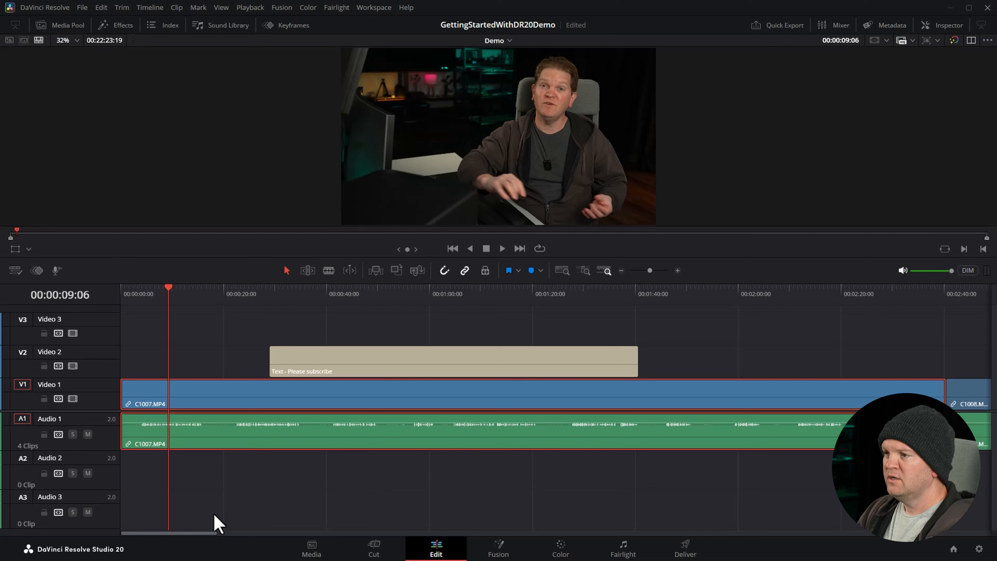
{"action": "left_click", "coordinate": [65, 27]}
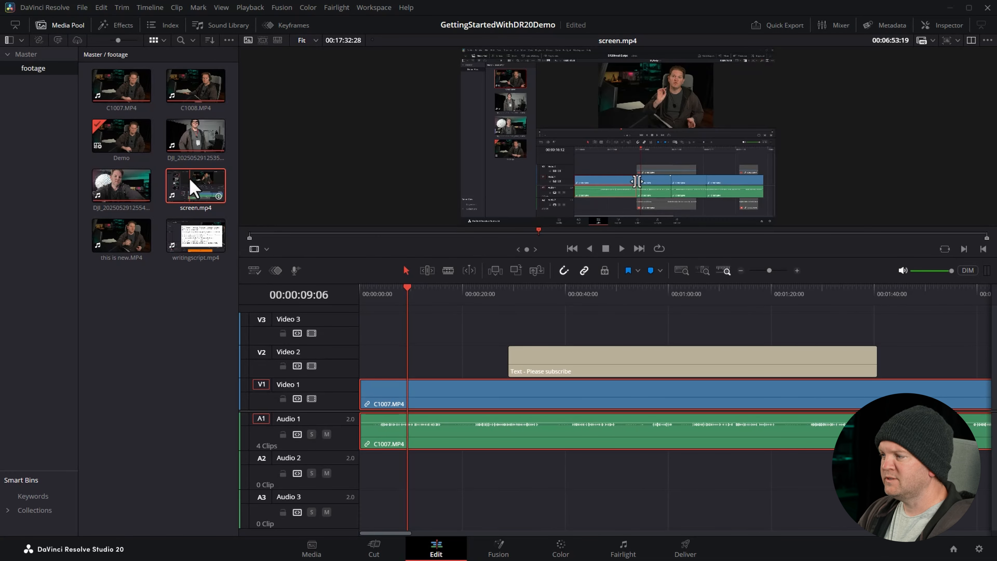
{"action": "double_click", "coordinate": [220, 186]}
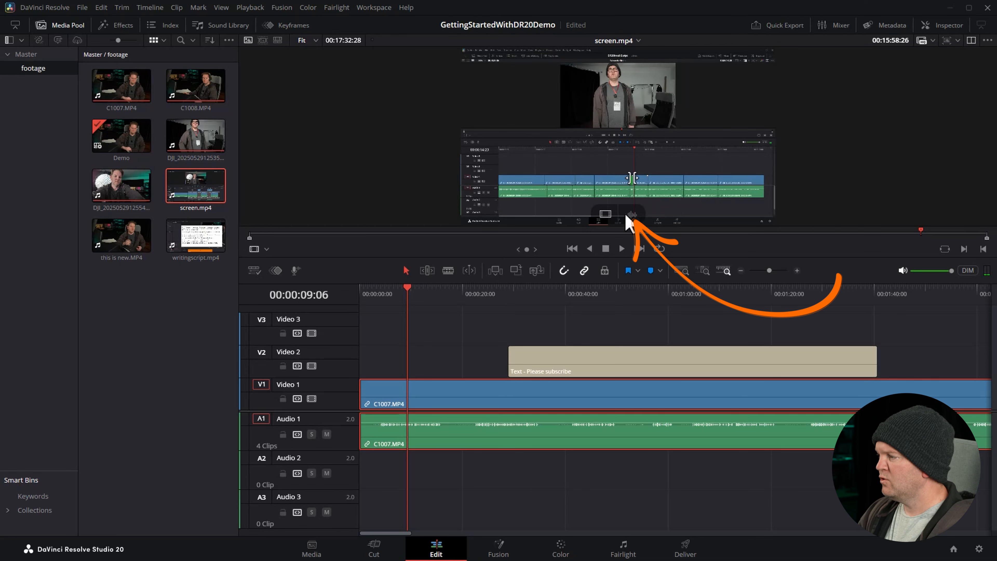
{"action": "mouse_move", "coordinate": [627, 215]}
{"action": "left_mouse_down"}
{"action": "mouse_move", "coordinate": [643, 222]}
{"action": "mouse_move", "coordinate": [456, 372]}
{"action": "mouse_move", "coordinate": [368, 474]}
{"action": "mouse_move", "coordinate": [442, 489]}
{"action": "mouse_move", "coordinate": [414, 476]}
{"action": "left_mouse_up"}
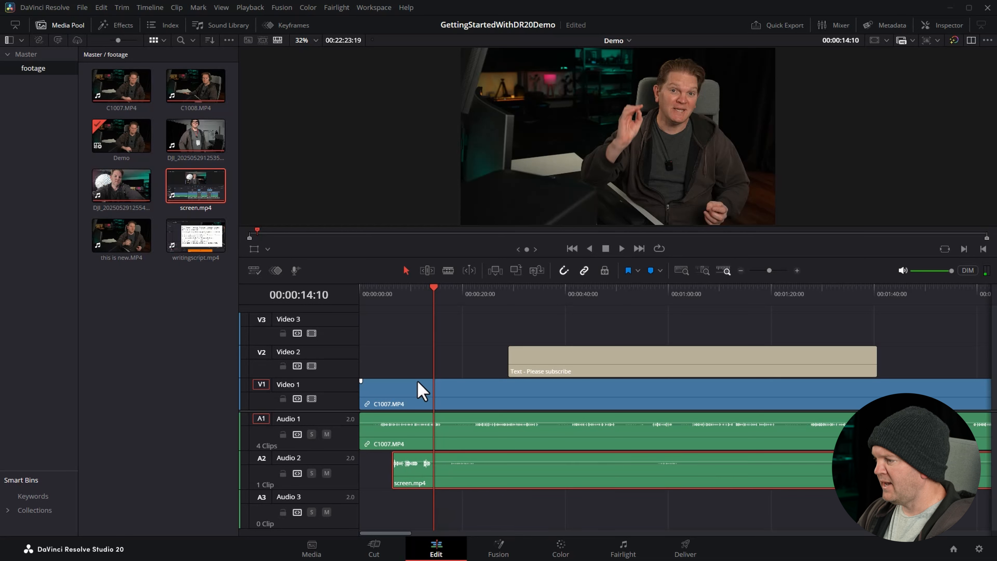
Play the timeline from 00:00:06:09 to about 00:00:10 to hear both audio tracks together
{"action": "left_click", "coordinate": [392, 290]}
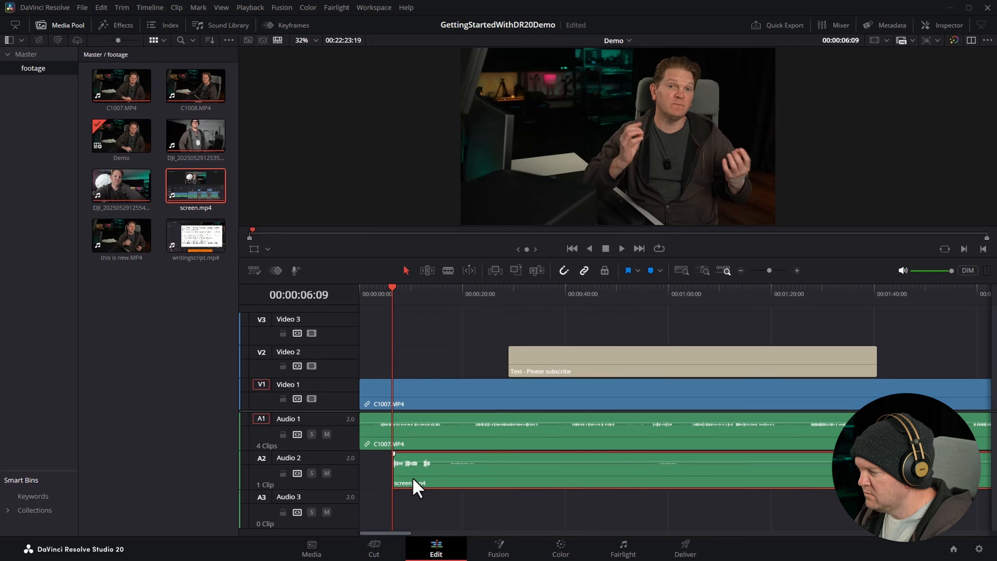
{"action": "key", "text": "space"}
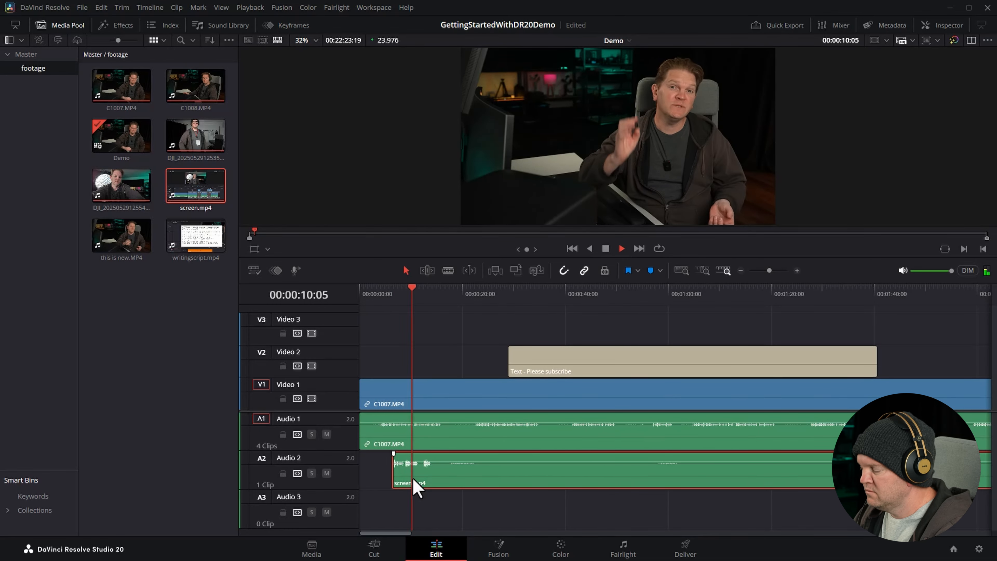
{"action": "key", "text": "space"}
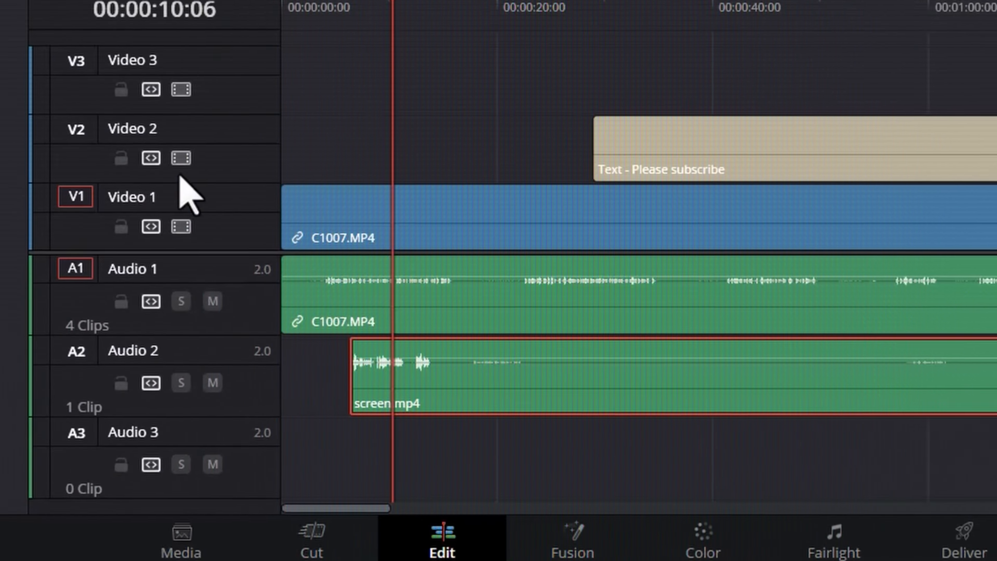
Rename the Video 1 track "Me talking" and the Audio 1 track "Me Talking"
{"action": "double_click", "coordinate": [165, 173]}
{"action": "type", "text": "Me tal"}
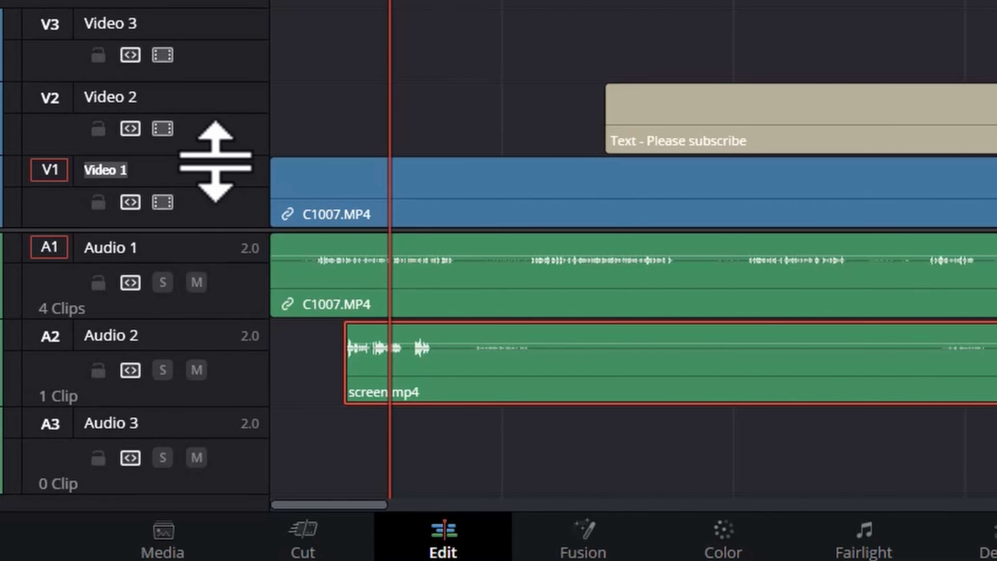
{"action": "type", "text": "king"}
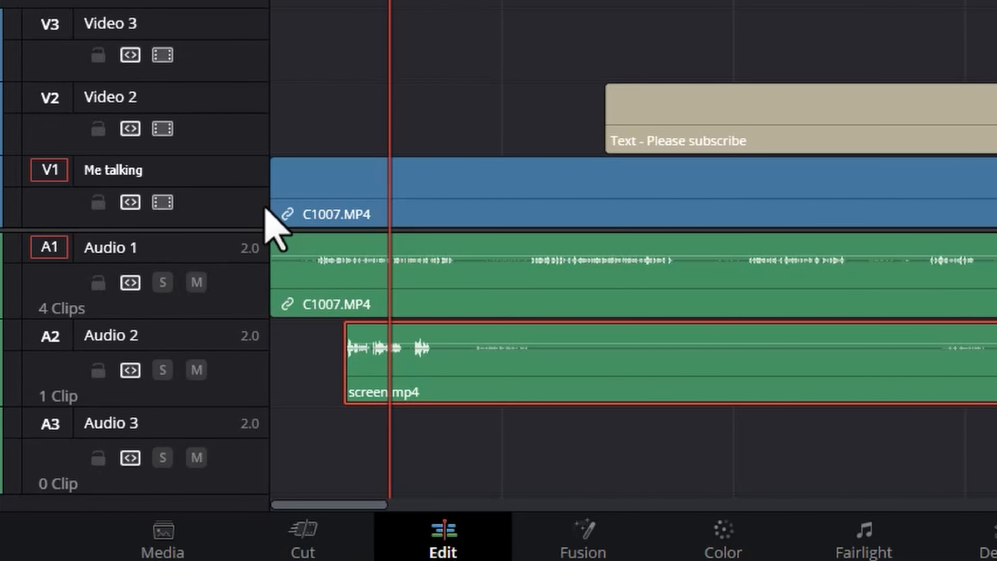
{"action": "double_click", "coordinate": [118, 248]}
{"action": "type", "text": "Me Talking"}
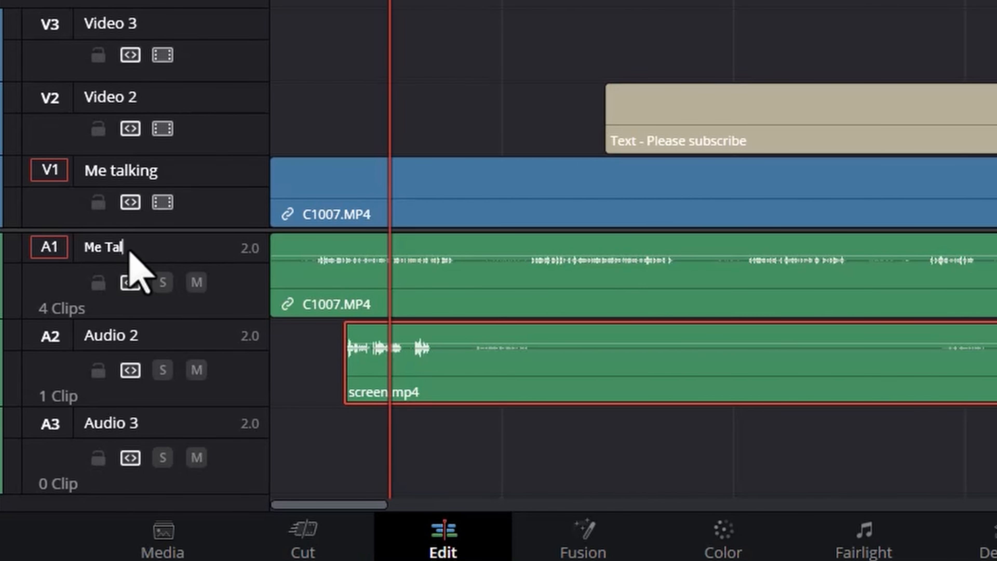
{"action": "key", "text": "Return"}
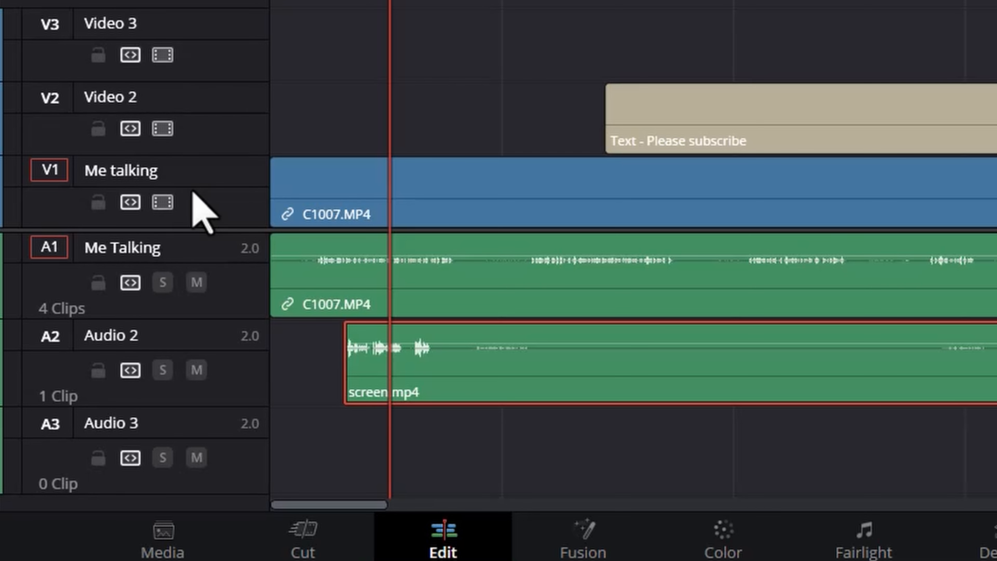
Move the Me talking video track up above the title's track and scrub the playhead to 00:00:33:12
{"action": "right_click", "coordinate": [214, 176]}
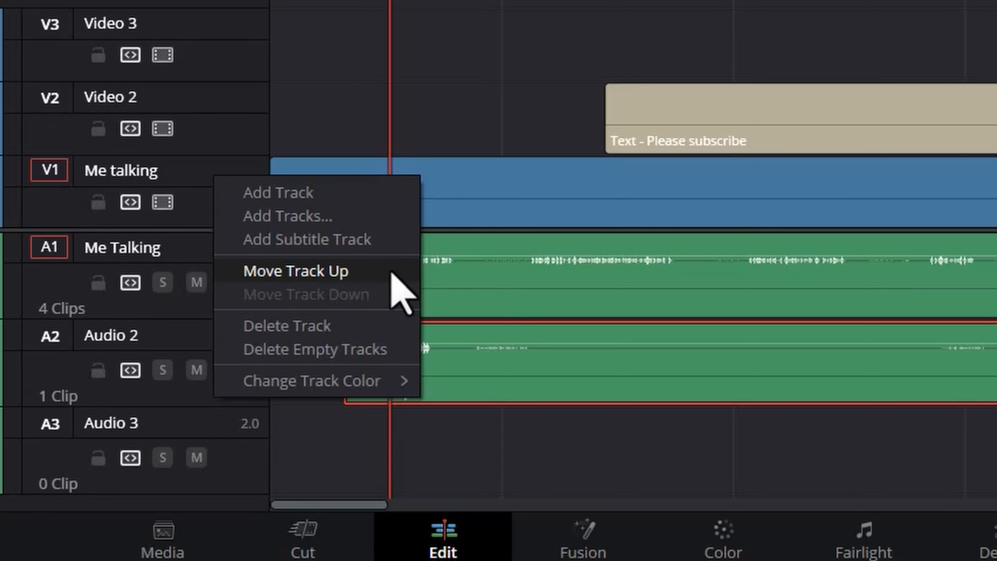
{"action": "left_click", "coordinate": [377, 271]}
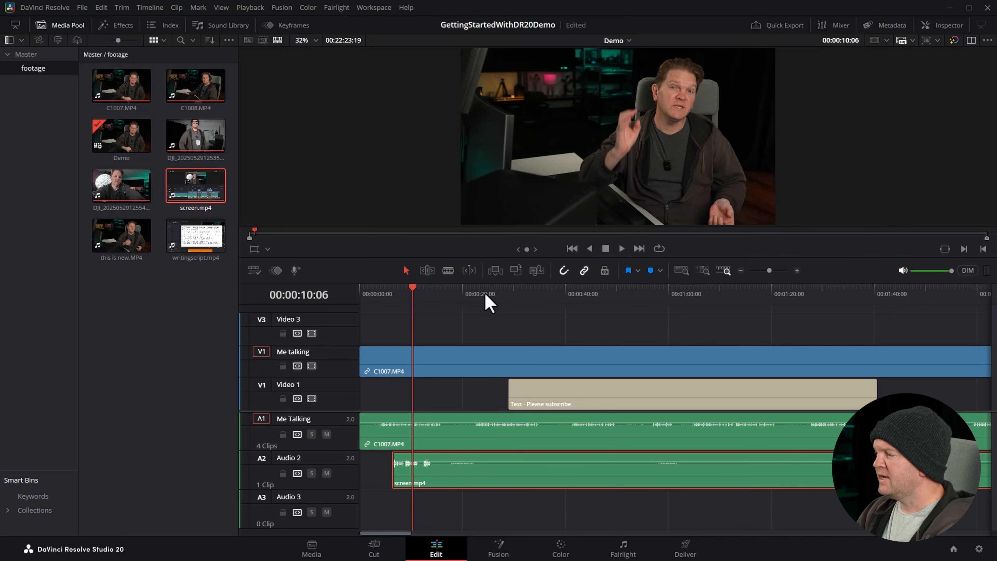
{"action": "left_click_drag", "start_coordinate": [485, 293], "coordinate": [532, 312]}
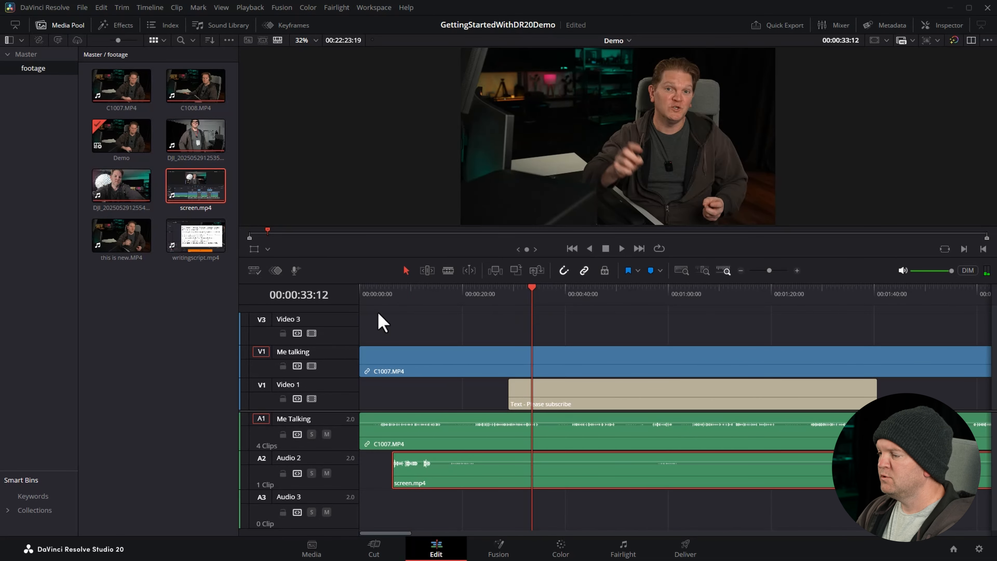
Move the Me talking video track back down below the title and move the Me Talking audio track down one position
{"action": "right_click", "coordinate": [330, 350]}
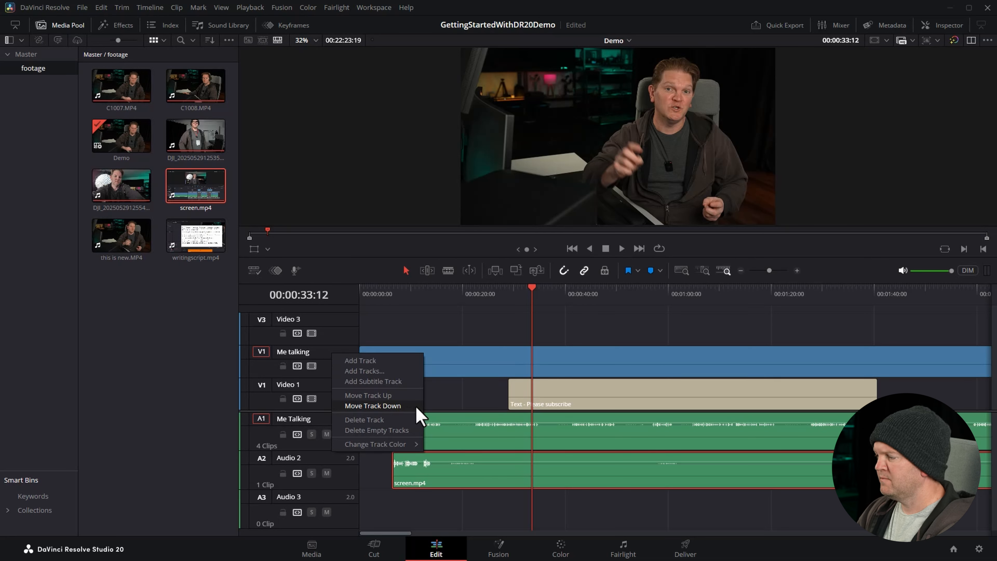
{"action": "left_click", "coordinate": [401, 407]}
{"action": "right_click", "coordinate": [325, 428]}
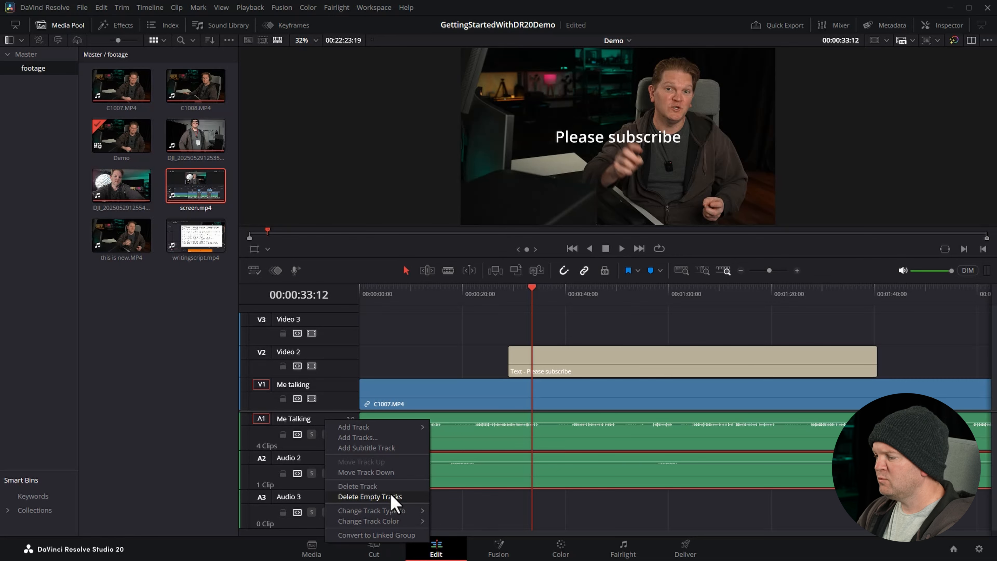
{"action": "left_click", "coordinate": [401, 473]}
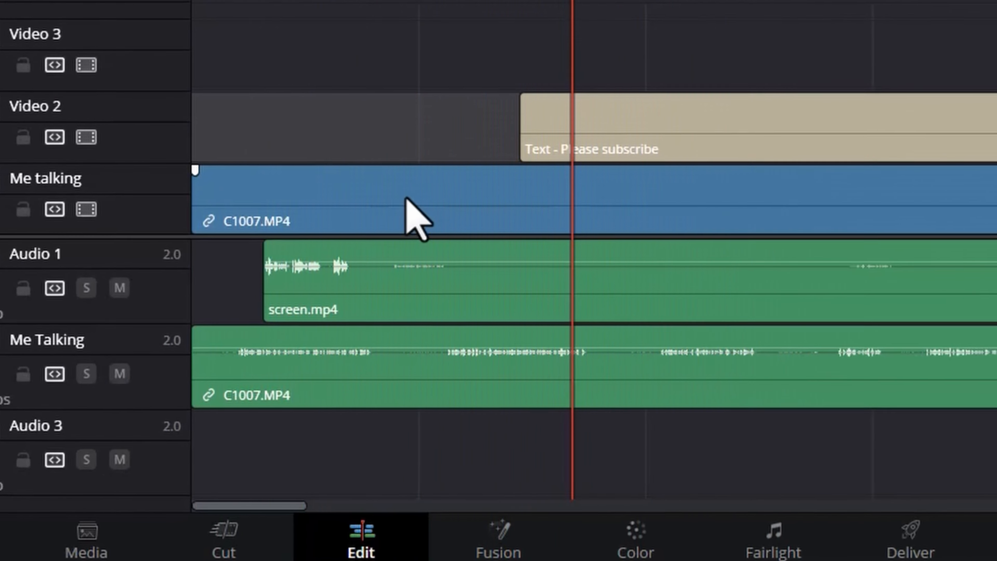
Select the C1007.MP4 clip on the timeline to check how its linked video and audio select together
{"action": "left_click", "coordinate": [424, 196]}
{"action": "left_click", "coordinate": [265, 458]}
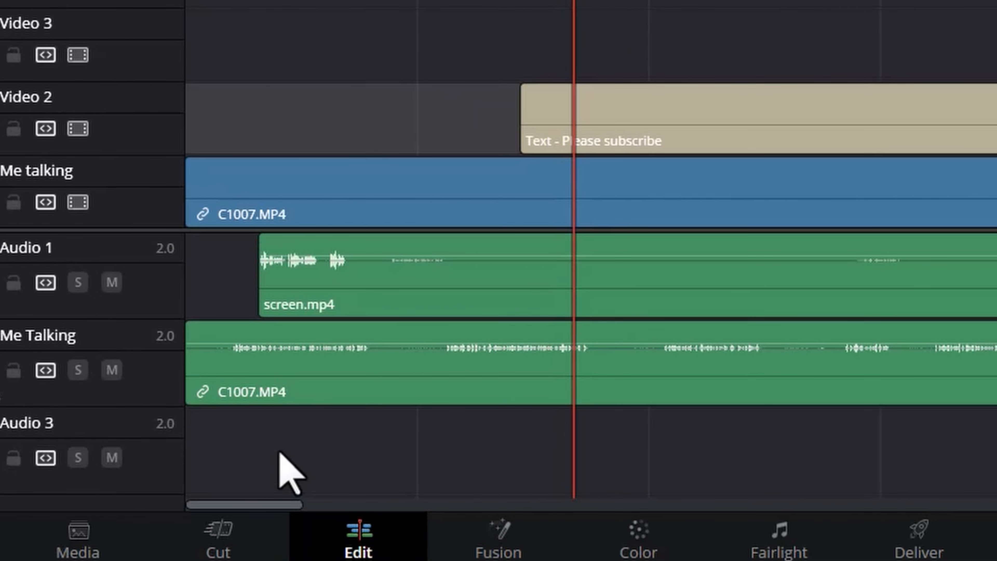
{"action": "left_click", "coordinate": [398, 389]}
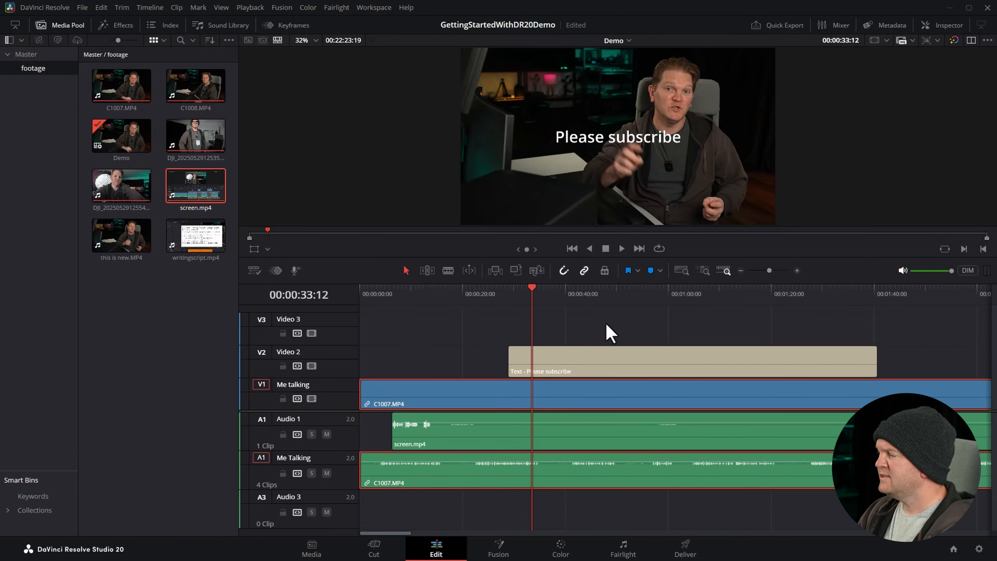
Turn off linked selection, select the C1007.MP4 video and audio separately, and shift only the video 06:09 later
{"action": "left_click", "coordinate": [584, 274]}
{"action": "left_click", "coordinate": [445, 336]}
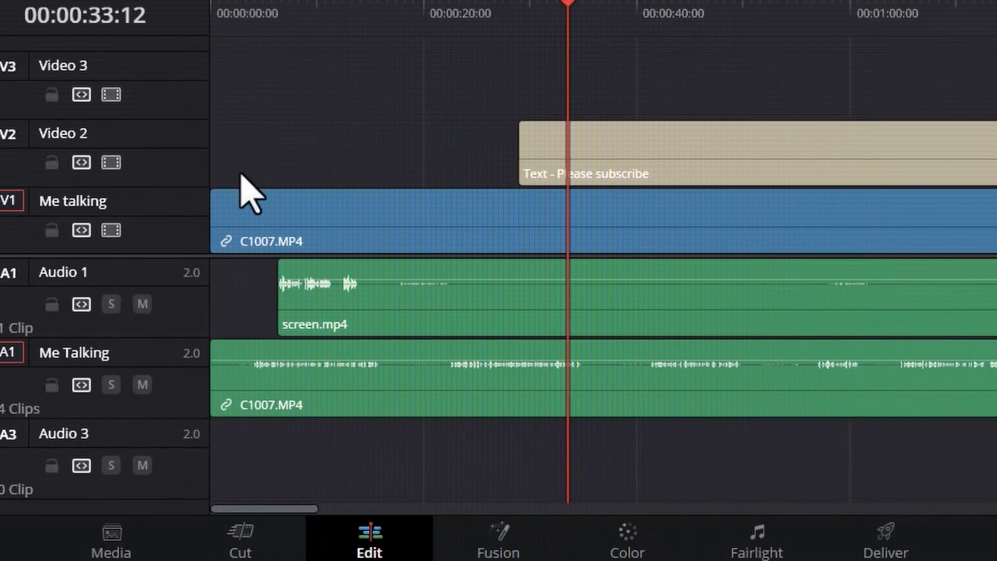
{"action": "left_click", "coordinate": [335, 223]}
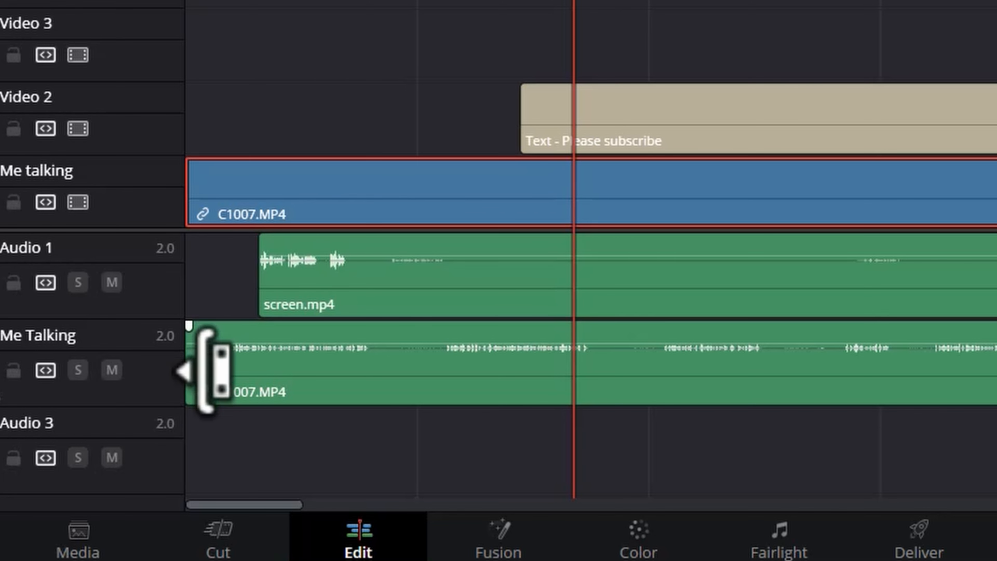
{"action": "left_click", "coordinate": [268, 392]}
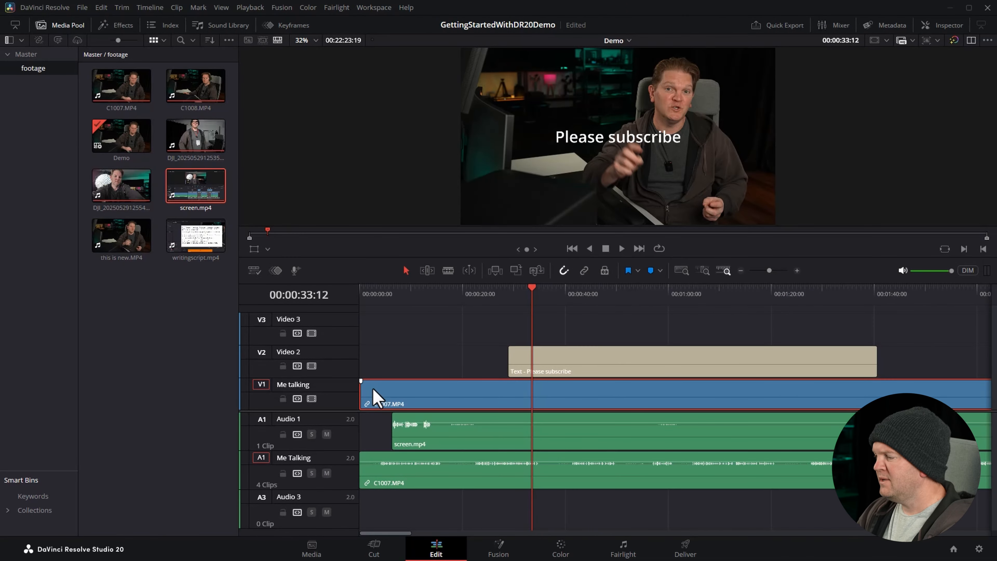
{"action": "left_click_drag", "start_coordinate": [222, 190], "coordinate": [274, 190]}
{"action": "mouse_move", "coordinate": [399, 389]}
{"action": "left_mouse_down"}
{"action": "mouse_move", "coordinate": [590, 390]}
{"action": "mouse_move", "coordinate": [381, 396]}
{"action": "mouse_move", "coordinate": [408, 391]}
{"action": "left_mouse_up"}
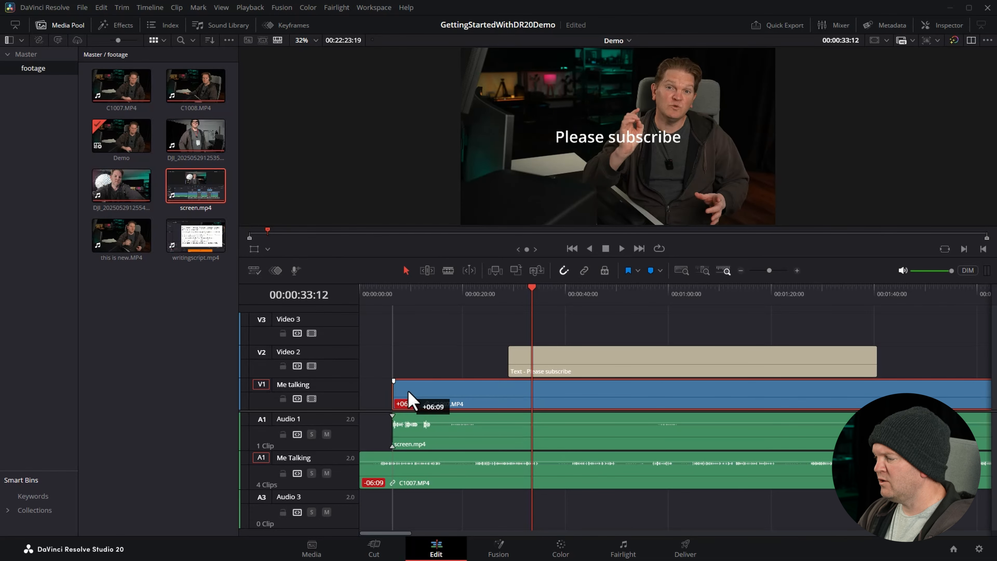
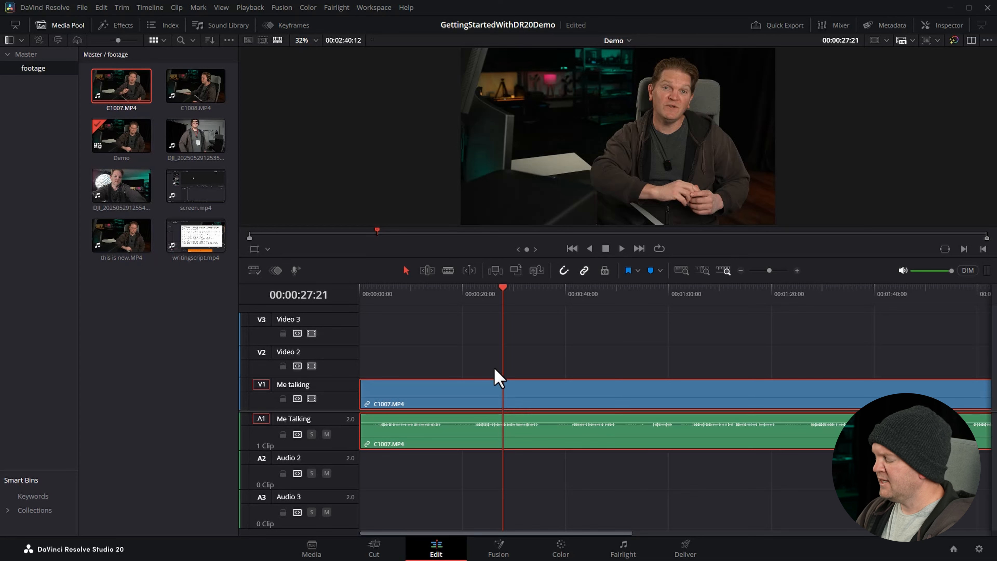
Delete C1007.MP4 from the timeline and show the source and timeline viewers side by side
{"action": "key", "text": "Delete"}
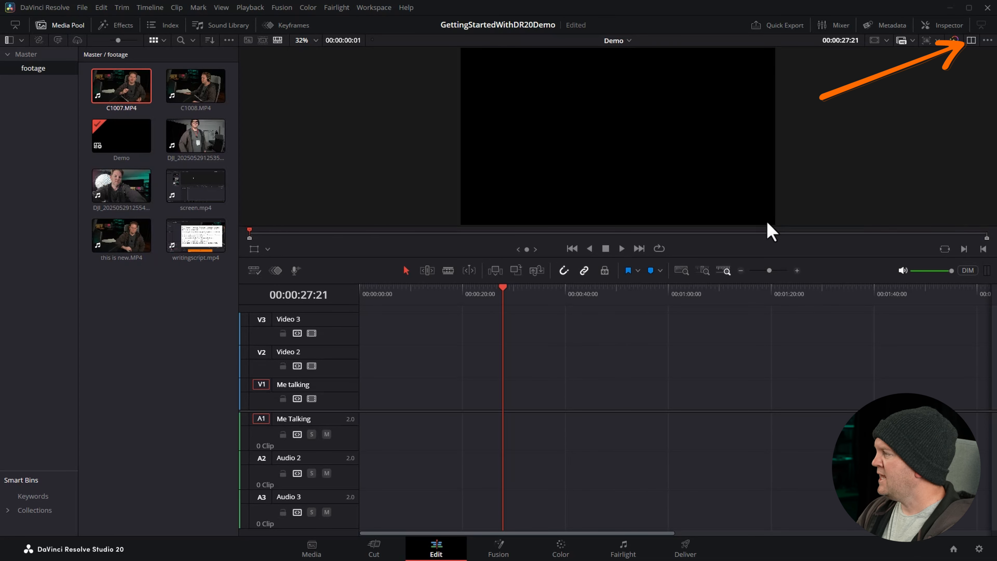
{"action": "left_click", "coordinate": [971, 40]}
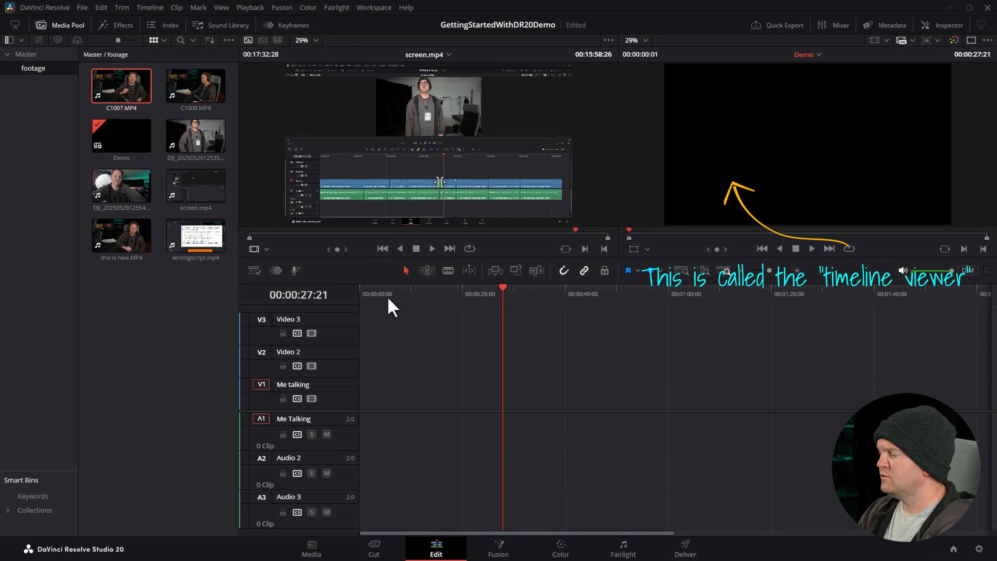
Scrub the empty timeline to 00:00:18:01, and load C1007.MP4 in the source viewer and scrub it to 22:09:33:10
{"action": "mouse_move", "coordinate": [388, 298]}
{"action": "left_mouse_down"}
{"action": "mouse_move", "coordinate": [645, 301]}
{"action": "mouse_move", "coordinate": [385, 297]}
{"action": "mouse_move", "coordinate": [564, 299]}
{"action": "mouse_move", "coordinate": [452, 298]}
{"action": "left_mouse_up"}
{"action": "double_click", "coordinate": [135, 88]}
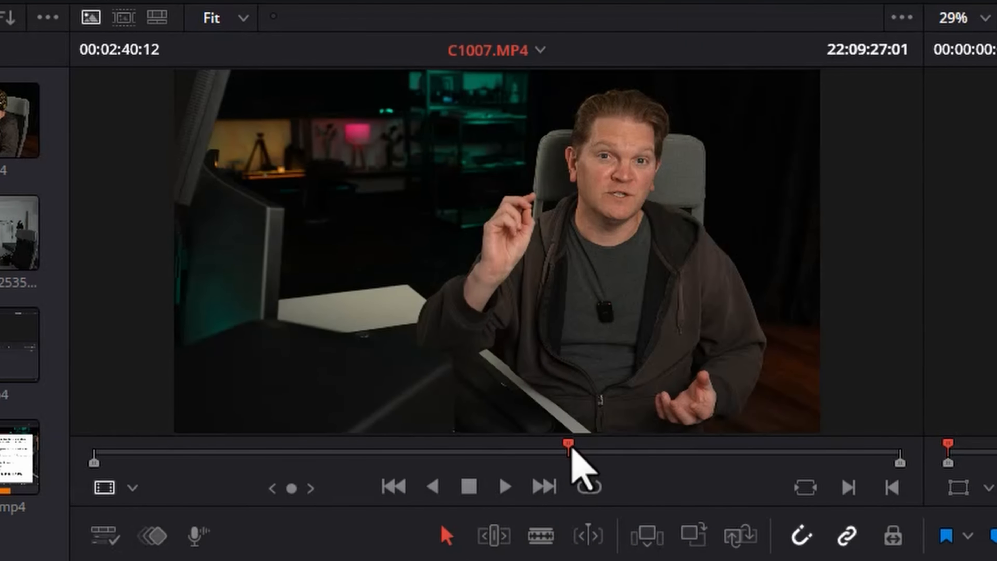
{"action": "left_click_drag", "start_coordinate": [571, 448], "coordinate": [599, 450]}
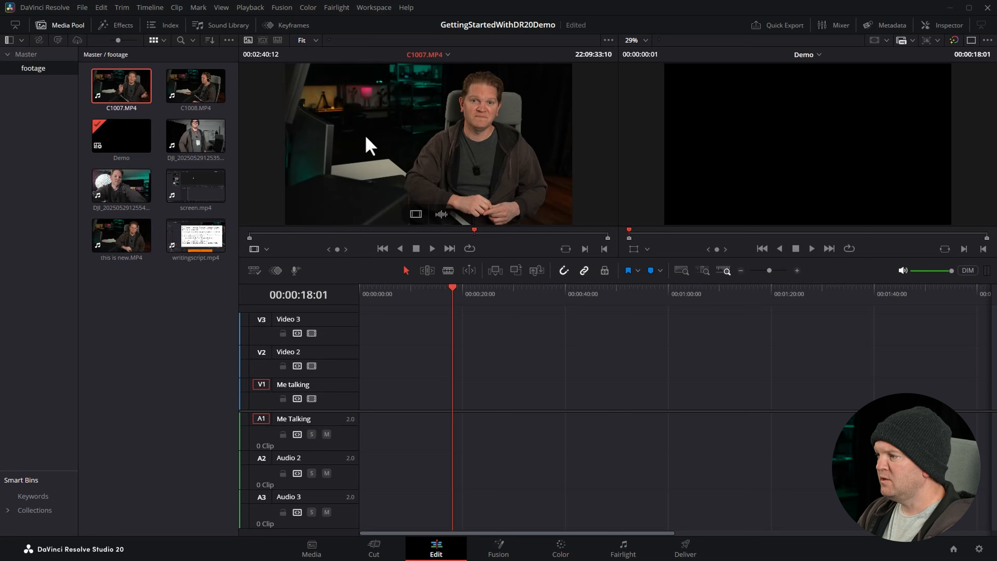
Add C1007.MP4 with both video and audio from the source viewer to the start of the timeline and select it
{"action": "left_click_drag", "start_coordinate": [425, 101], "coordinate": [363, 412]}
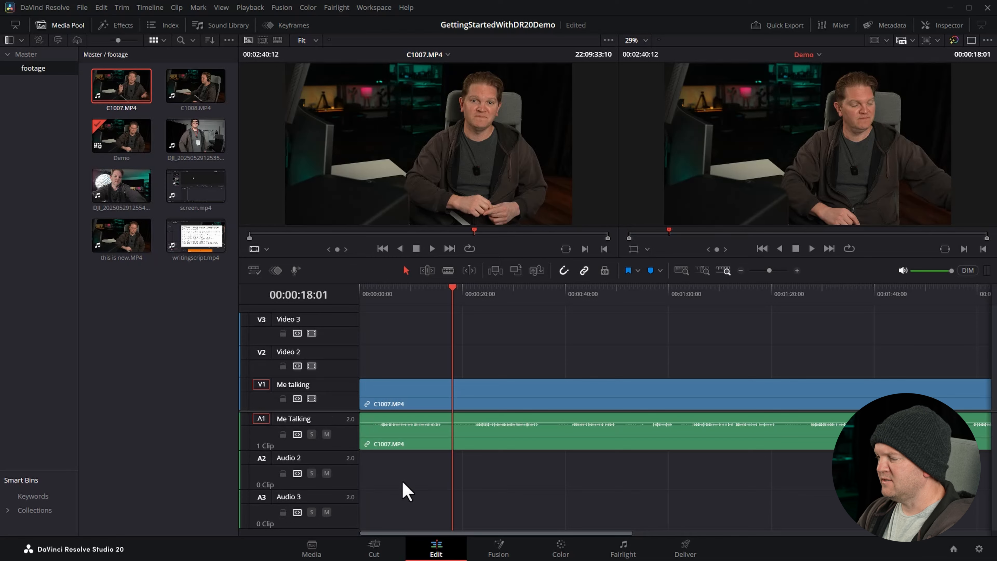
{"action": "left_click", "coordinate": [405, 400]}
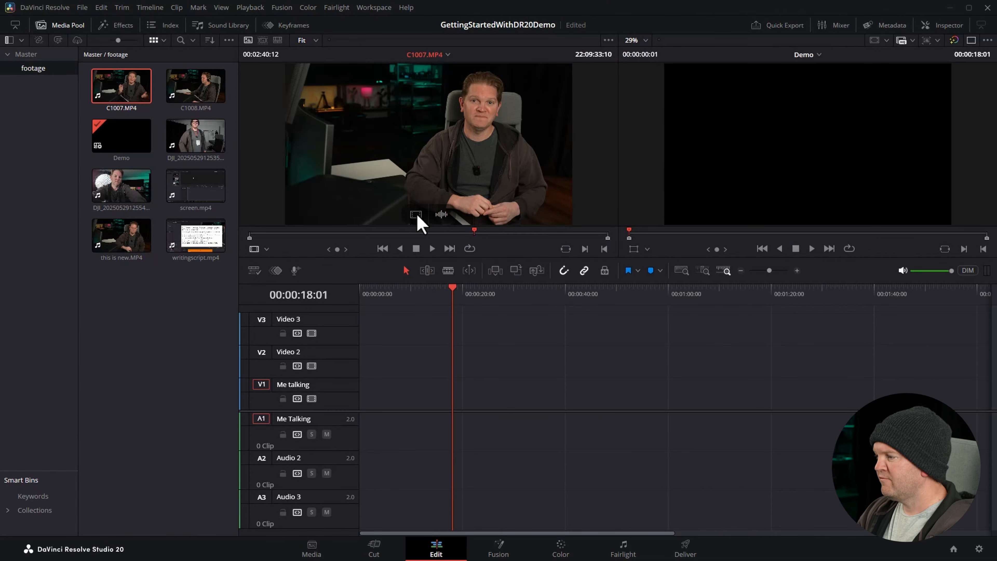
Add only the video of C1007.MP4 at the start of the Me talking track, and delete it again
{"action": "left_click_drag", "start_coordinate": [429, 260], "coordinate": [378, 457]}
{"action": "left_click_drag", "start_coordinate": [378, 371], "coordinate": [429, 401]}
{"action": "left_click", "coordinate": [432, 399]}
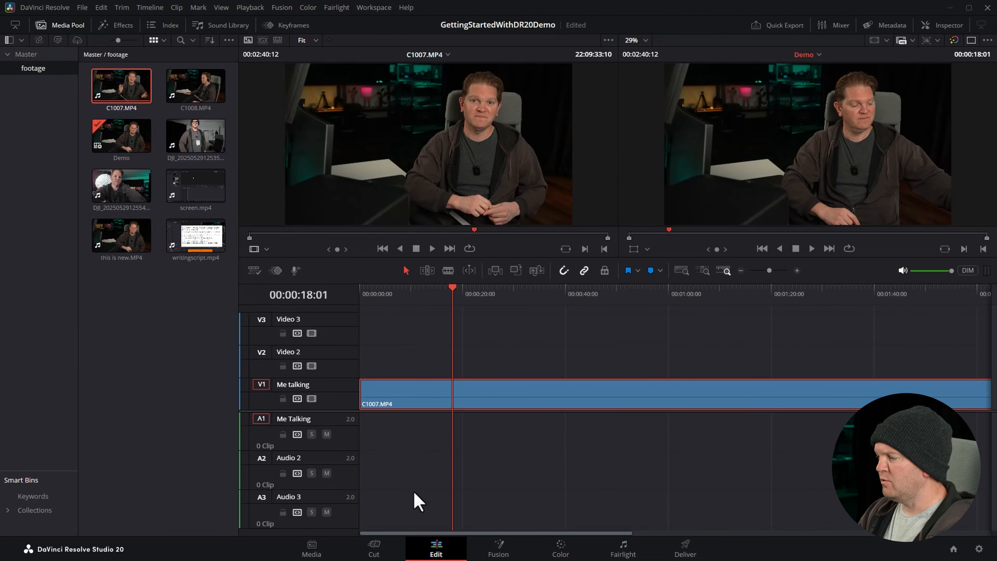
{"action": "key", "text": "Delete"}
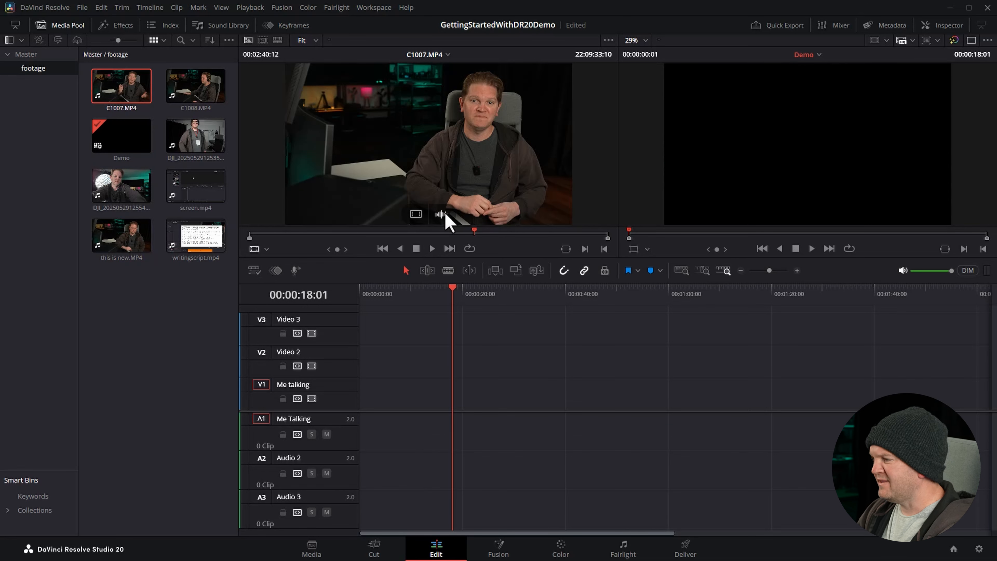
Add only the audio of C1007.MP4 at the start of the Me Talking track and move the playhead over it
{"action": "left_click_drag", "start_coordinate": [448, 215], "coordinate": [360, 423]}
{"action": "left_click", "coordinate": [390, 292]}
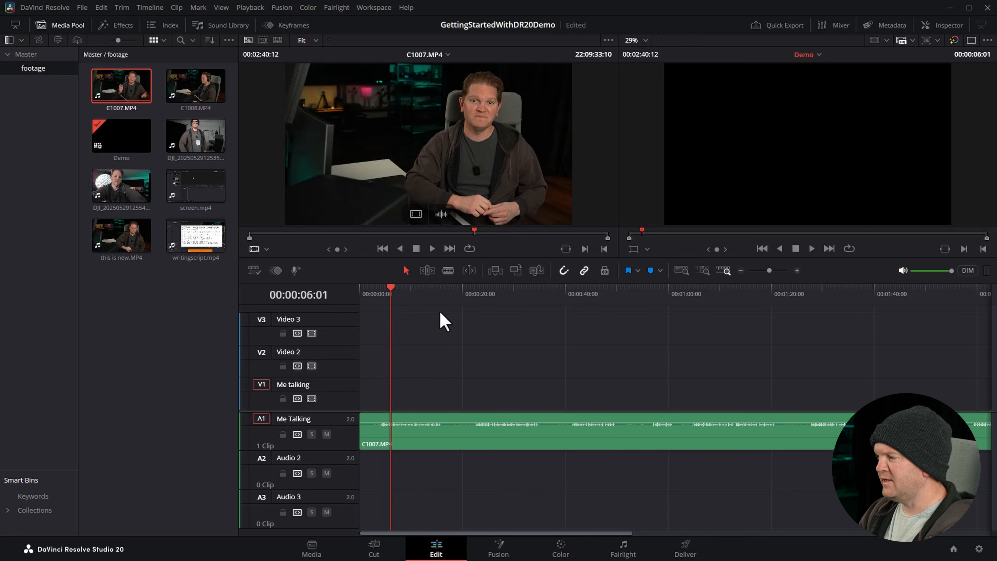
{"action": "left_click", "coordinate": [411, 295]}
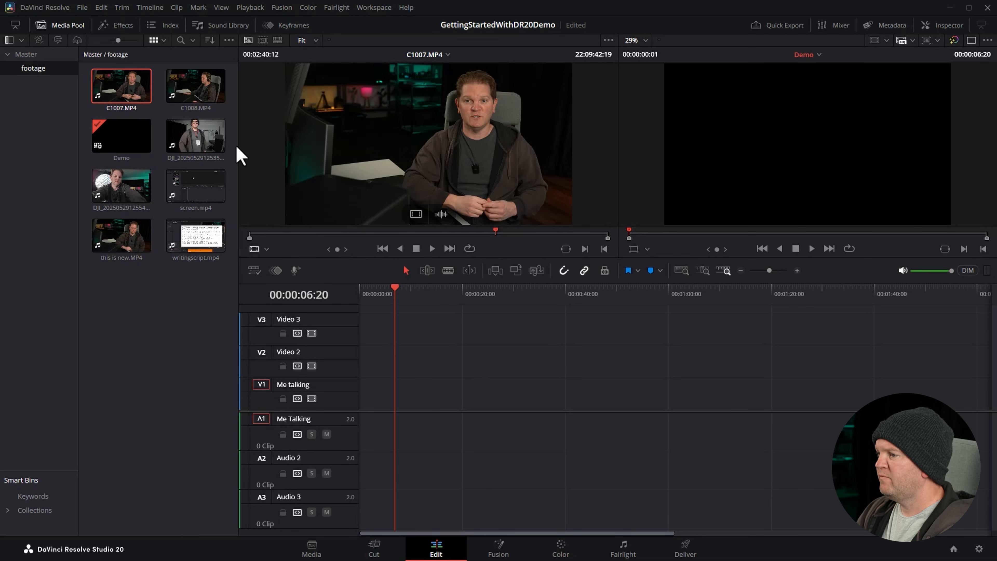
Add C1007.MP4 with its video and audio directly from the Media Pool to the start of the Me talking tracks
{"action": "left_click_drag", "start_coordinate": [104, 85], "coordinate": [362, 387]}
{"action": "key", "text": "shift+z"}
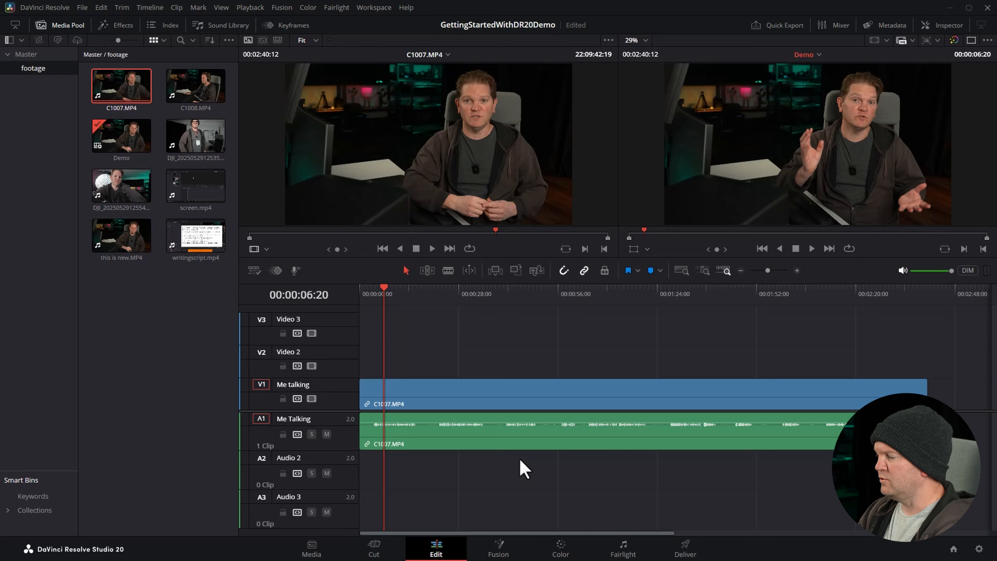
Insert C1008.MP4 from the source viewer into the Demo timeline at 00:00:06:20, and undo the insert
{"action": "left_click", "coordinate": [192, 92]}
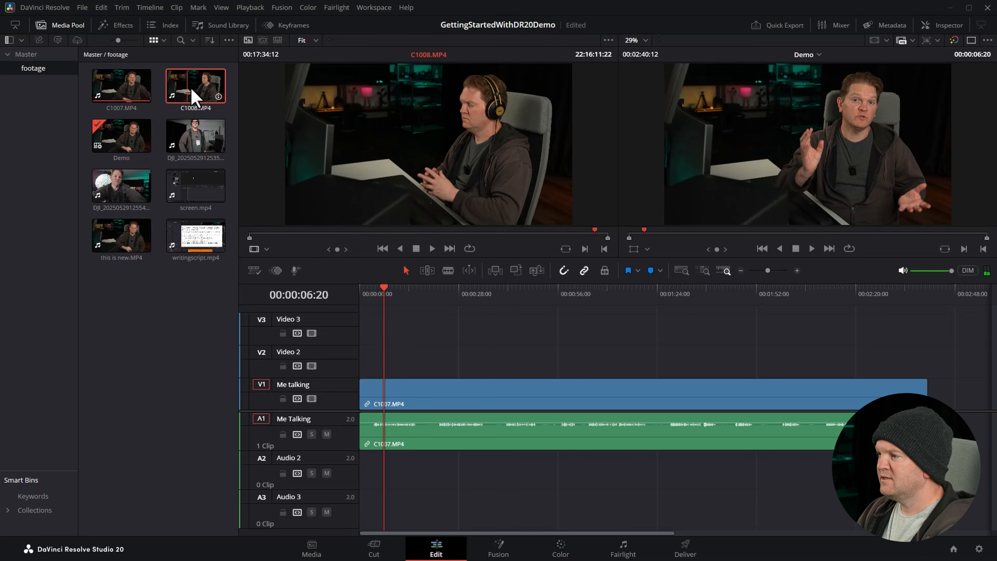
{"action": "left_click_drag", "start_coordinate": [365, 236], "coordinate": [432, 236]}
{"action": "mouse_move", "coordinate": [475, 142]}
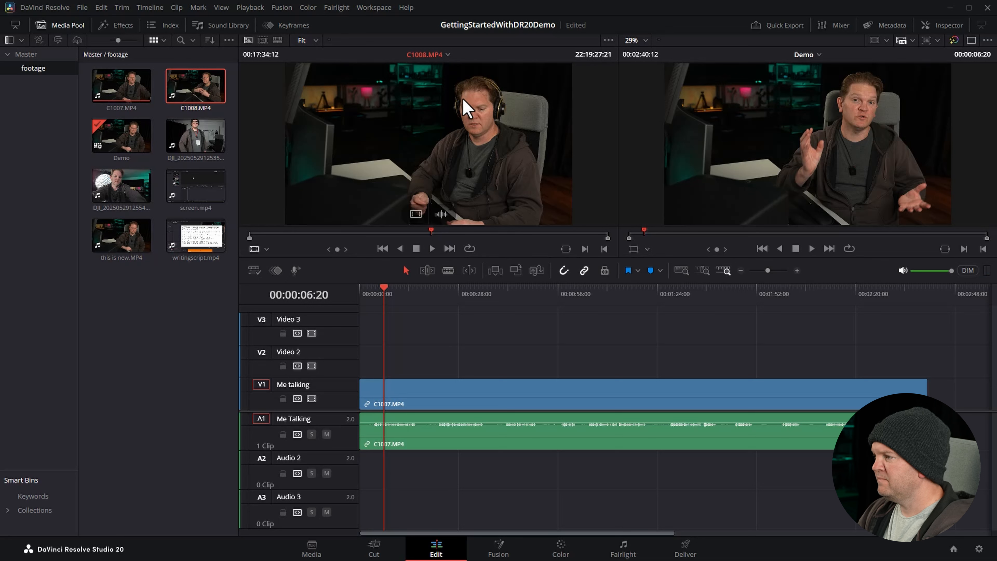
{"action": "left_click_drag", "start_coordinate": [463, 106], "coordinate": [804, 119]}
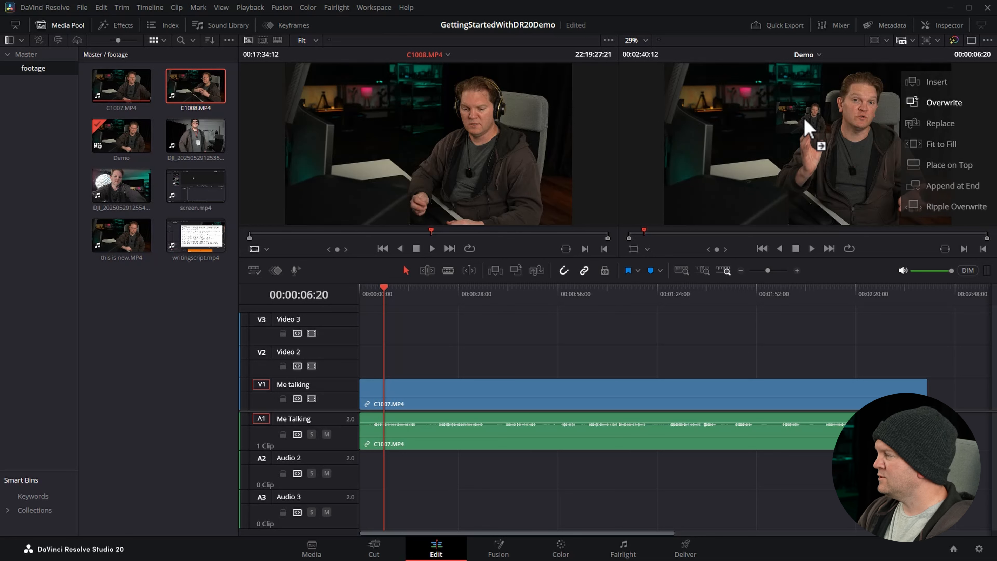
{"action": "mouse_move", "coordinate": [805, 126]}
{"action": "left_mouse_down"}
{"action": "mouse_move", "coordinate": [946, 91]}
{"action": "mouse_move", "coordinate": [796, 133]}
{"action": "left_mouse_up"}
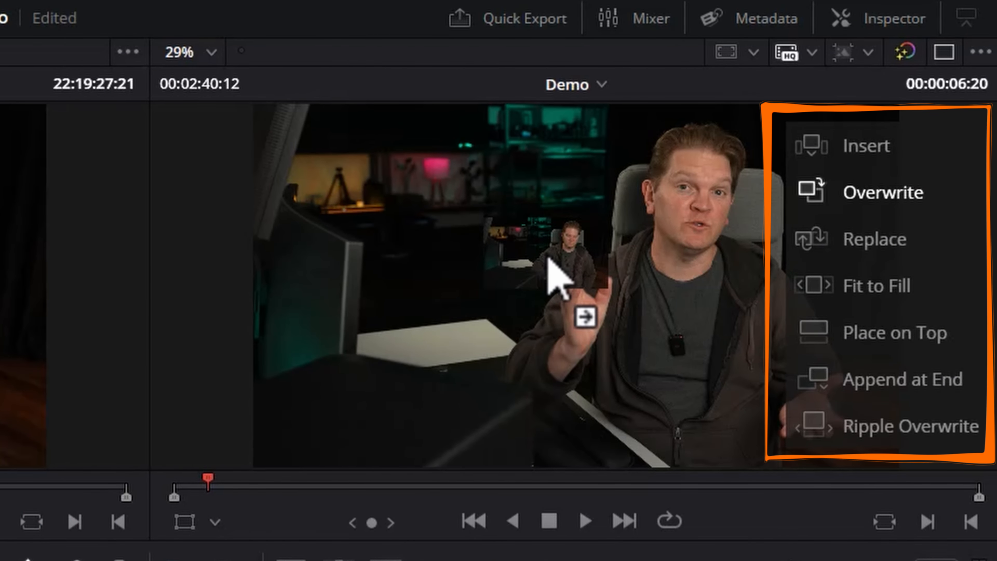
{"action": "mouse_move", "coordinate": [549, 259]}
{"action": "left_mouse_down"}
{"action": "mouse_move", "coordinate": [564, 290]}
{"action": "mouse_move", "coordinate": [623, 288]}
{"action": "left_mouse_up"}
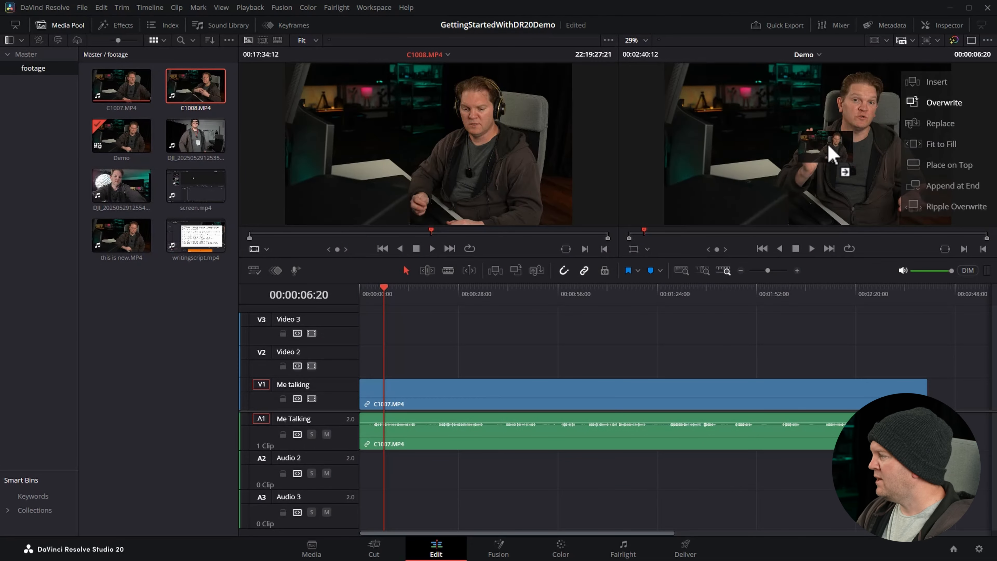
{"action": "left_click_drag", "start_coordinate": [830, 146], "coordinate": [938, 84]}
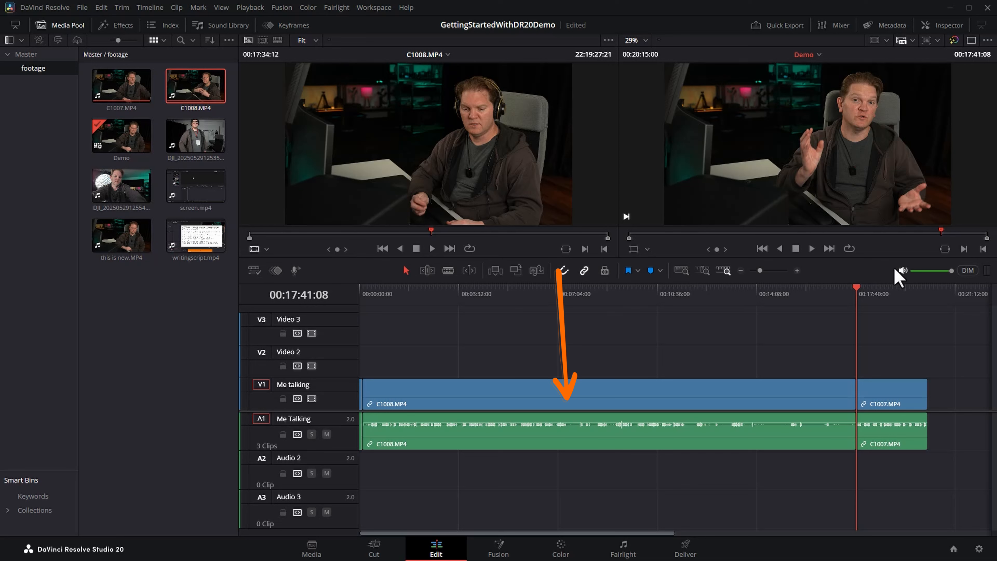
{"action": "left_click", "coordinate": [366, 299]}
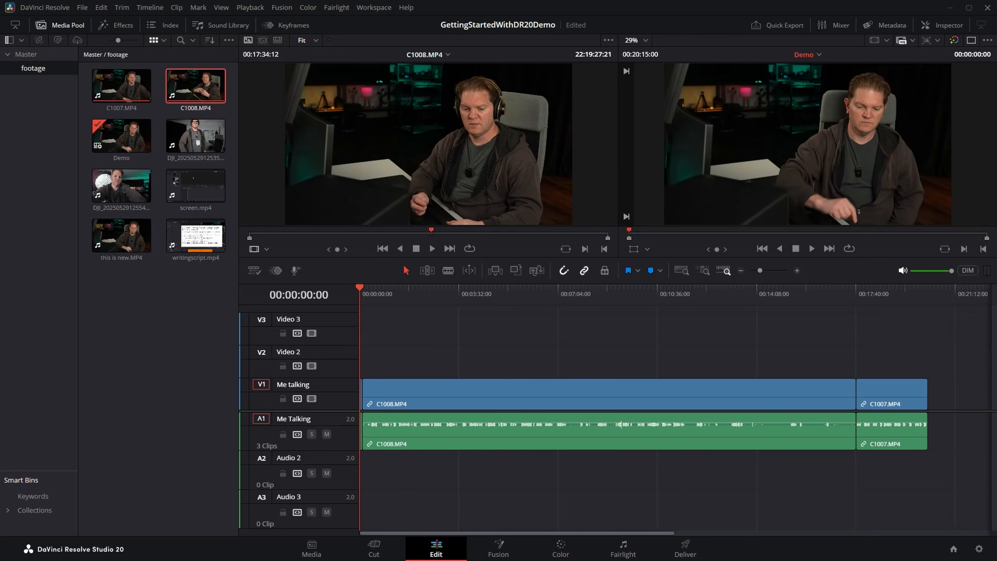
{"action": "left_click", "coordinate": [899, 385]}
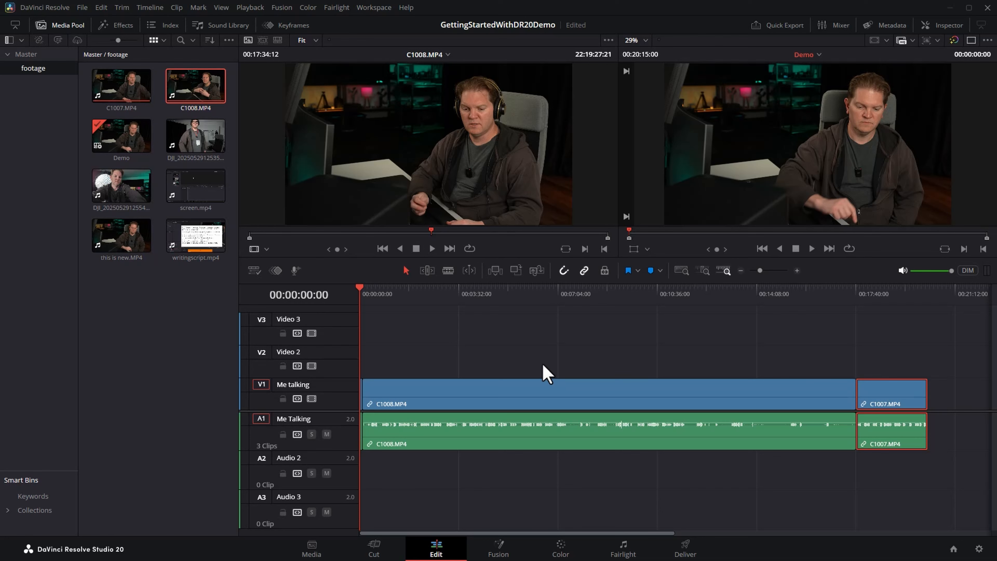
{"action": "key", "text": "ctrl+z"}
Insert C1008.MP4 at 00:01:10:23 within the C1007.MP4 clip, check both cut points, and undo the insert
{"action": "left_click_drag", "start_coordinate": [363, 286], "coordinate": [393, 287]}
{"action": "left_click_drag", "start_coordinate": [396, 172], "coordinate": [955, 88]}
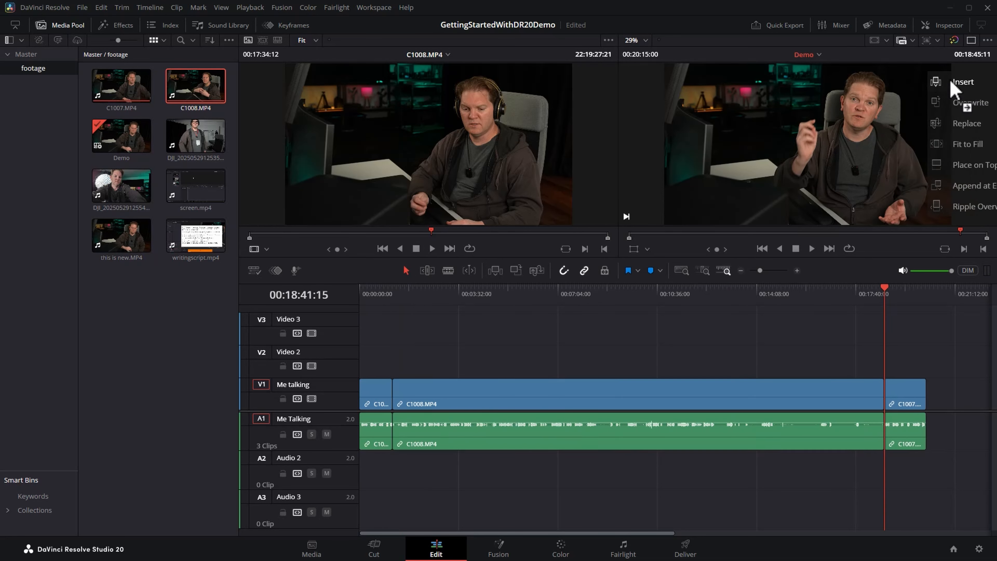
{"action": "mouse_move", "coordinate": [378, 295]}
{"action": "left_mouse_down"}
{"action": "mouse_move", "coordinate": [362, 295]}
{"action": "mouse_move", "coordinate": [395, 295]}
{"action": "left_mouse_up"}
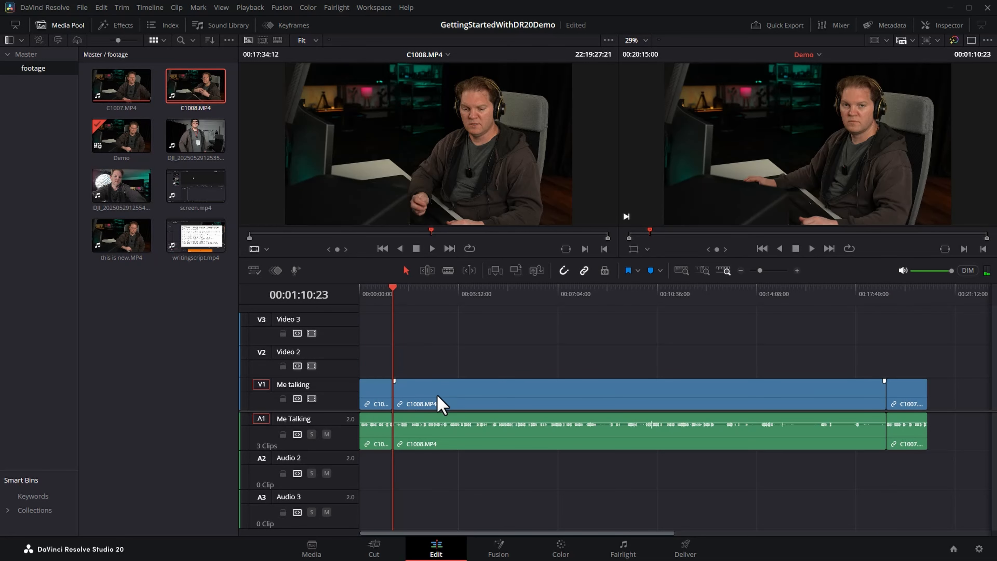
{"action": "left_click", "coordinate": [886, 298]}
{"action": "left_click", "coordinate": [896, 394]}
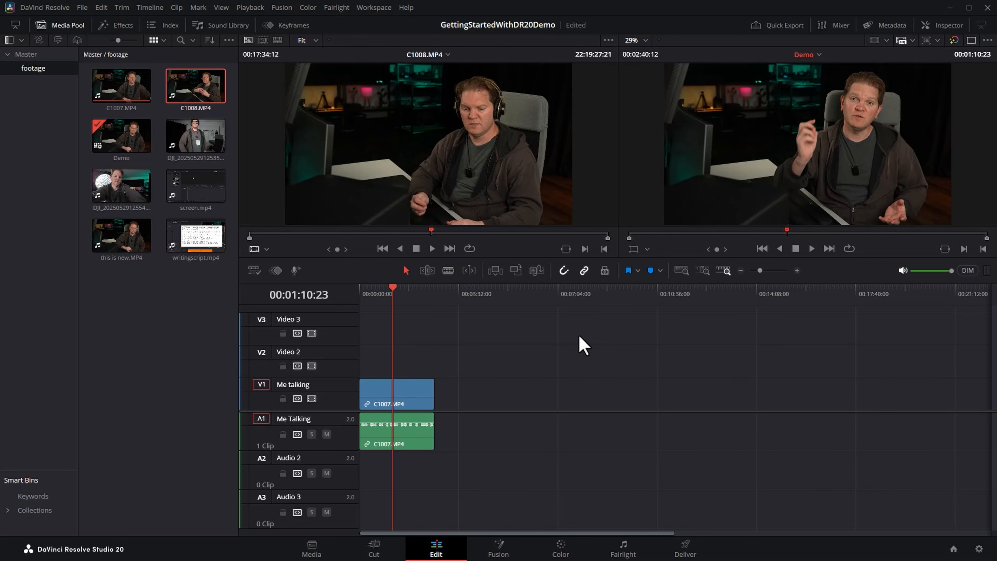
Overwrite the timeline from 00:01:10:23 with C1008.MP4, and undo the overwrite
{"action": "left_click_drag", "start_coordinate": [409, 156], "coordinate": [962, 110]}
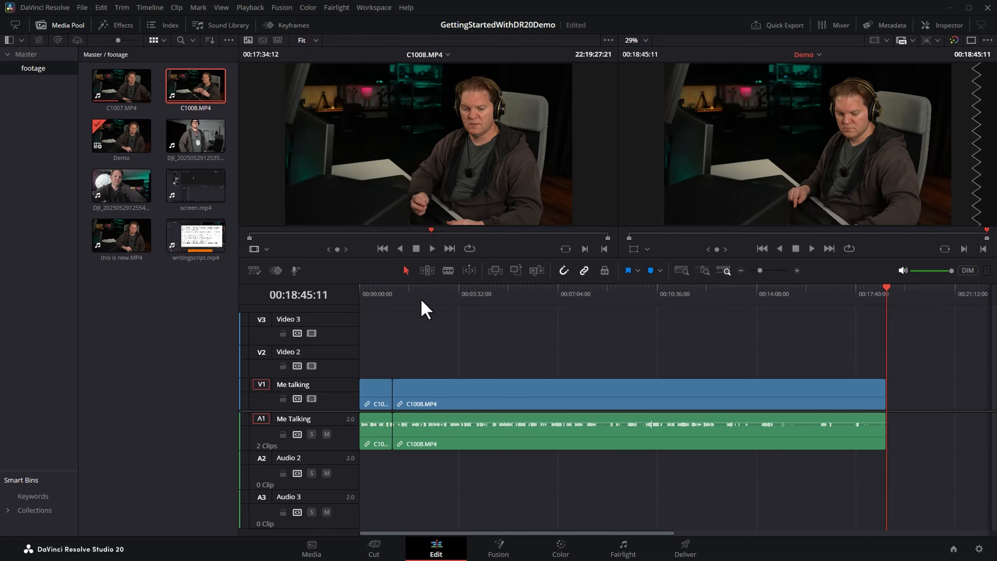
{"action": "left_click", "coordinate": [393, 298]}
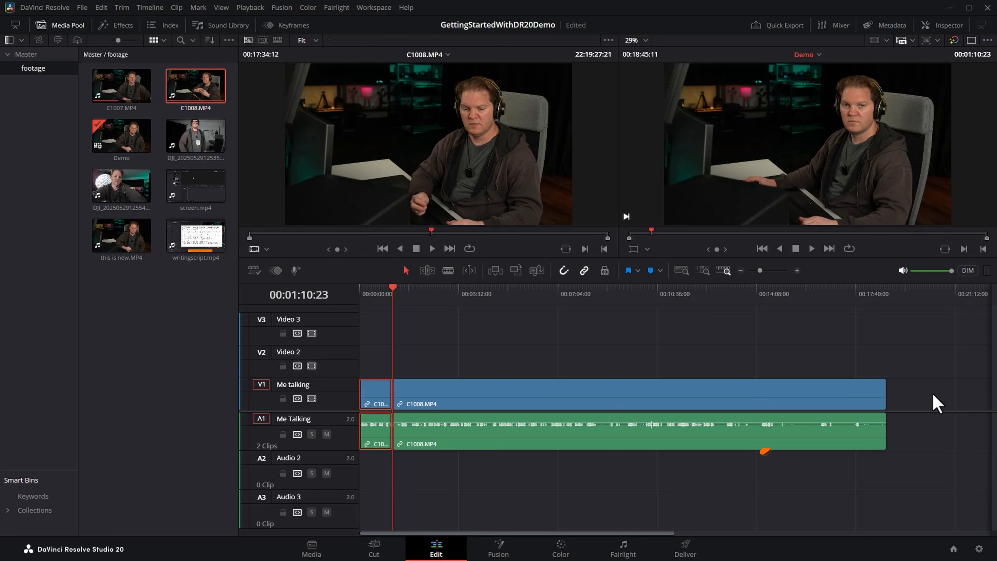
{"action": "key", "text": "ctrl+z"}
Place C1008.MP4 on top of C1007.MP4 at 00:01:10:23 using Place on Top, and delete it again
{"action": "left_click_drag", "start_coordinate": [581, 157], "coordinate": [840, 143]}
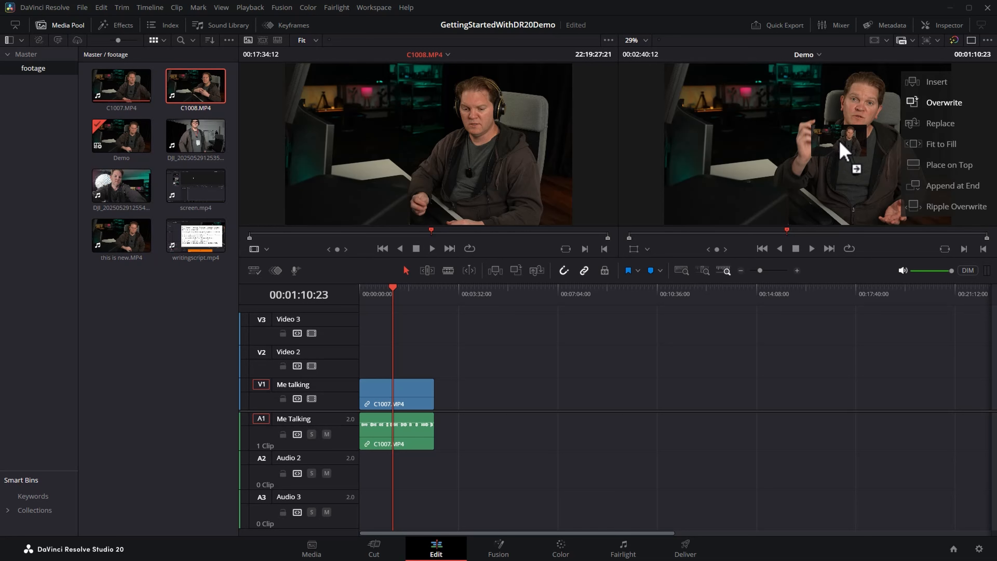
{"action": "left_click_drag", "start_coordinate": [840, 143], "coordinate": [962, 173]}
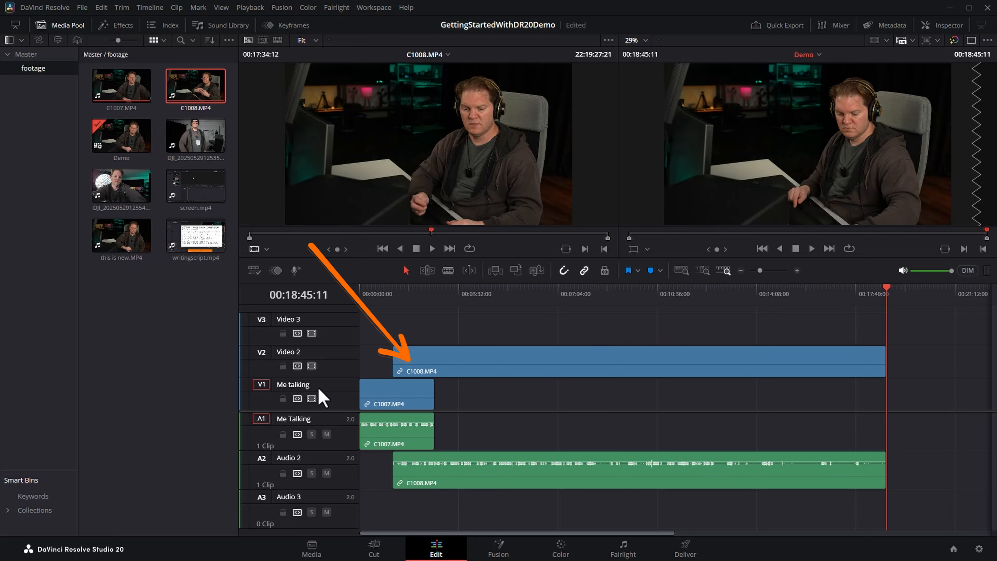
{"action": "left_click", "coordinate": [409, 343]}
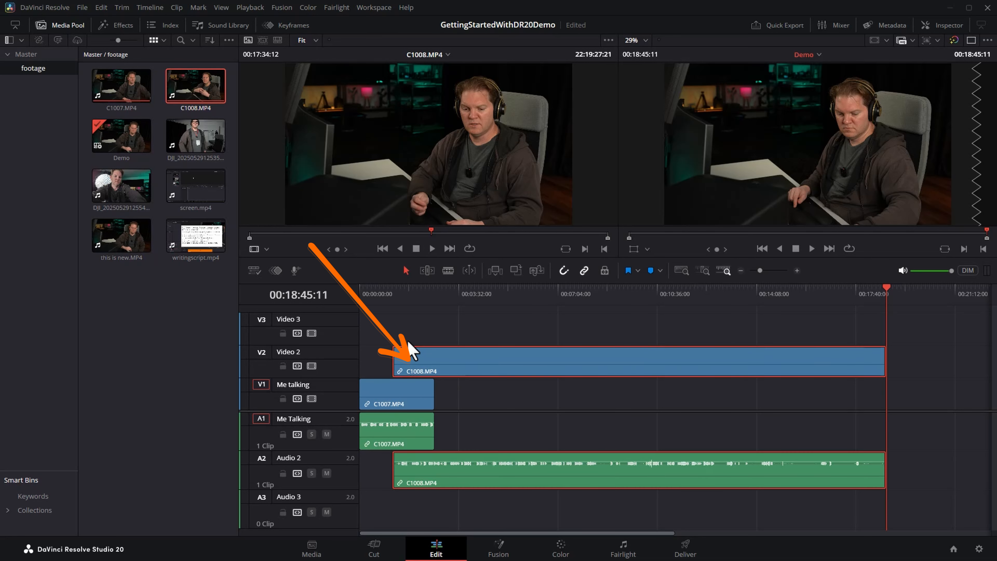
{"action": "left_click", "coordinate": [394, 294]}
{"action": "key", "text": "Delete"}
Append C1008.MP4 to the end of the Me talking tracks using Append at End
{"action": "left_click_drag", "start_coordinate": [419, 147], "coordinate": [795, 126]}
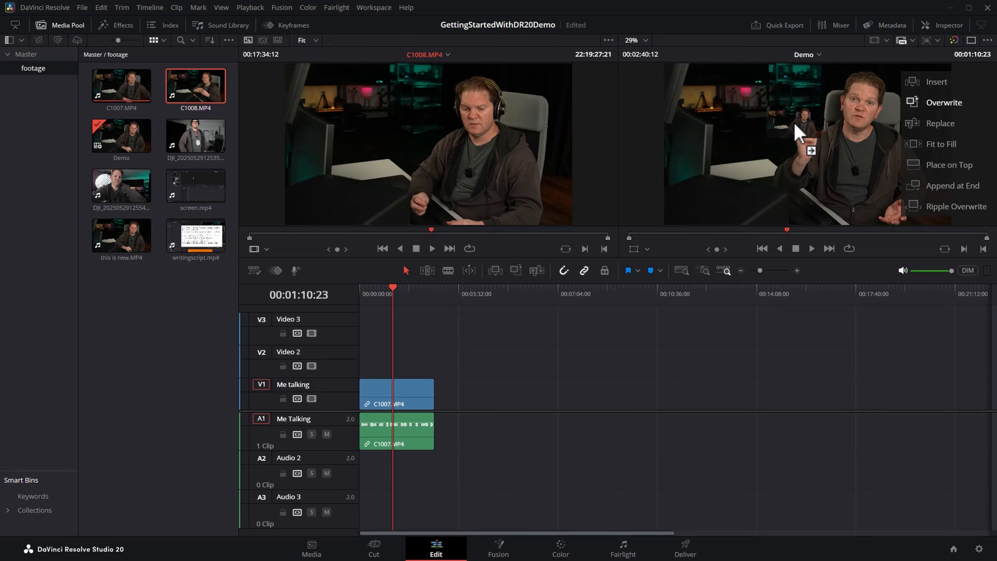
{"action": "left_click_drag", "start_coordinate": [795, 126], "coordinate": [846, 121]}
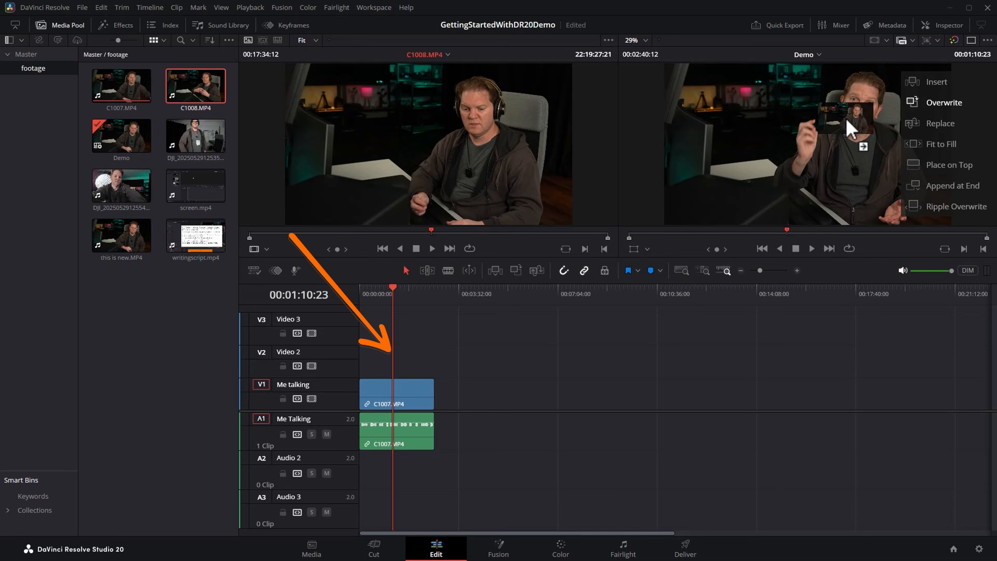
{"action": "left_click_drag", "start_coordinate": [847, 121], "coordinate": [947, 187]}
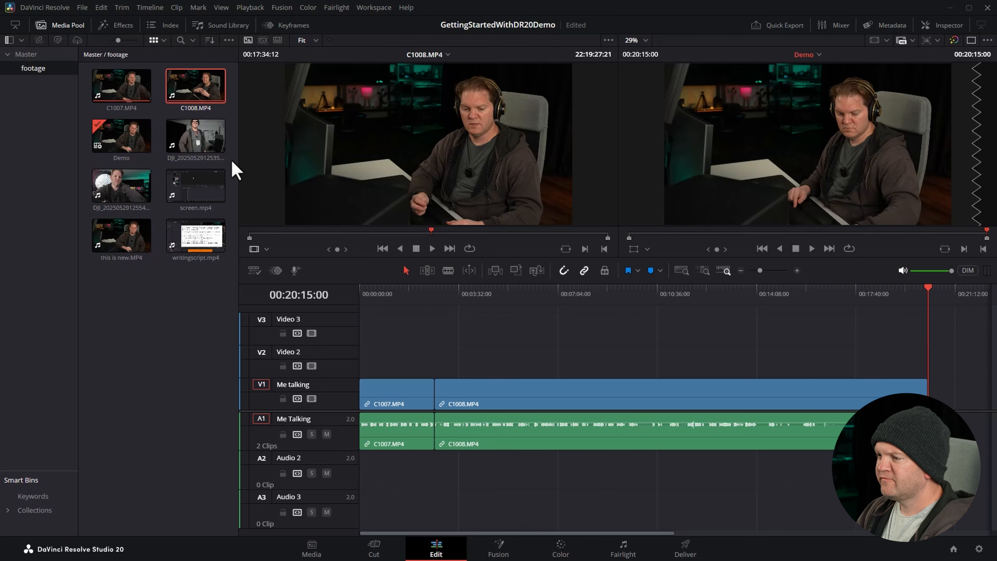
{"action": "left_click", "coordinate": [203, 144]}
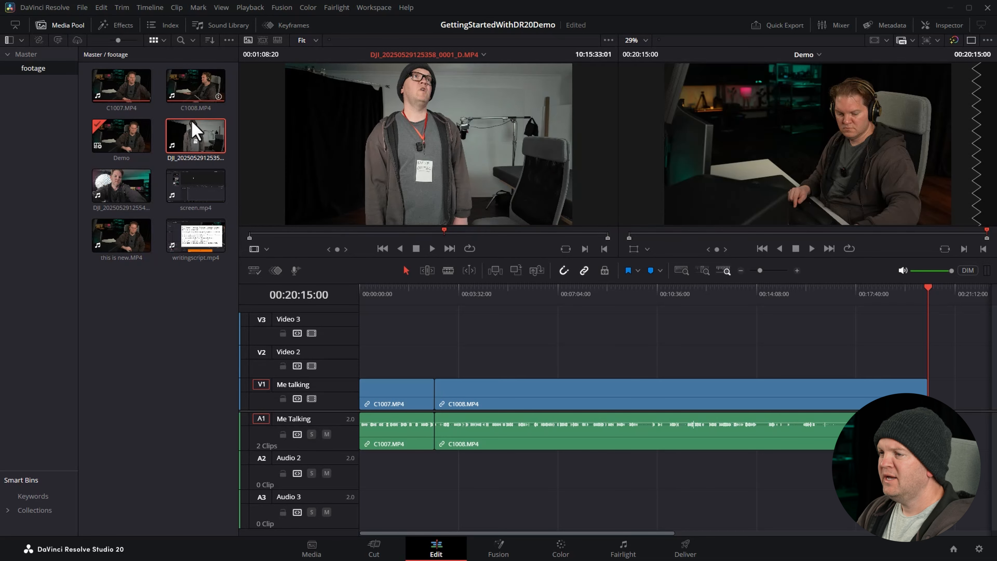
{"action": "left_click", "coordinate": [101, 8]}
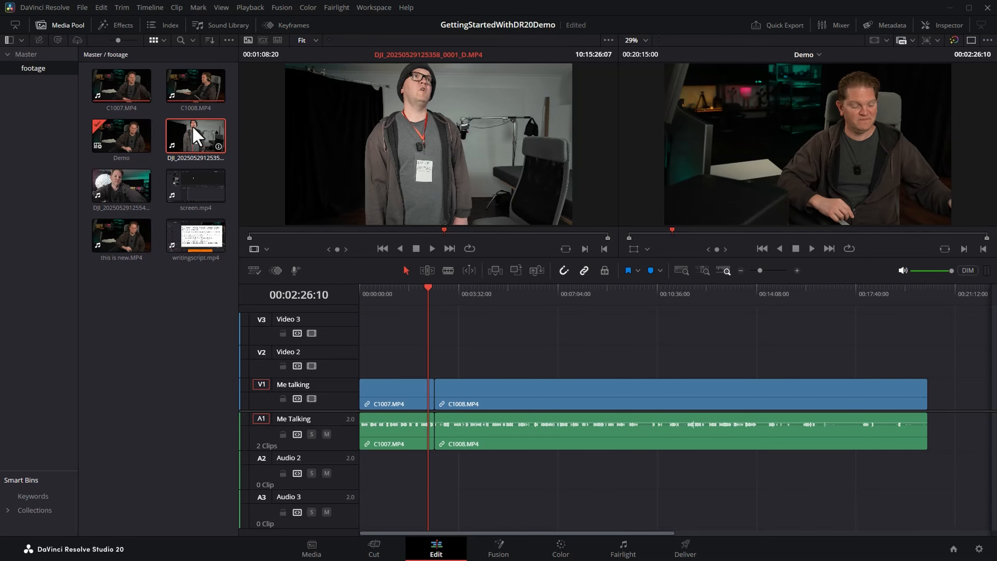
{"action": "key", "text": "space"}
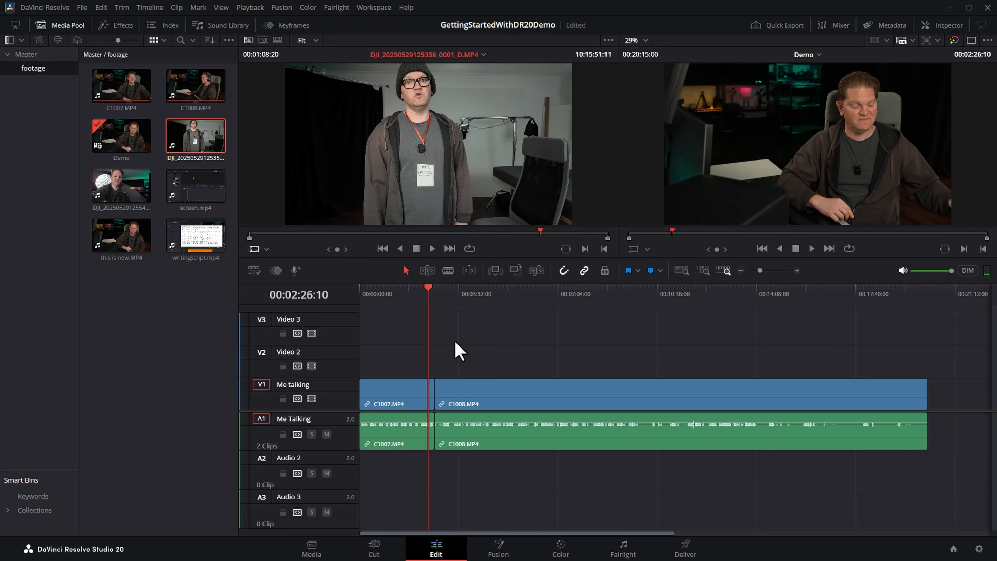
{"action": "key", "text": "shift+F12"}
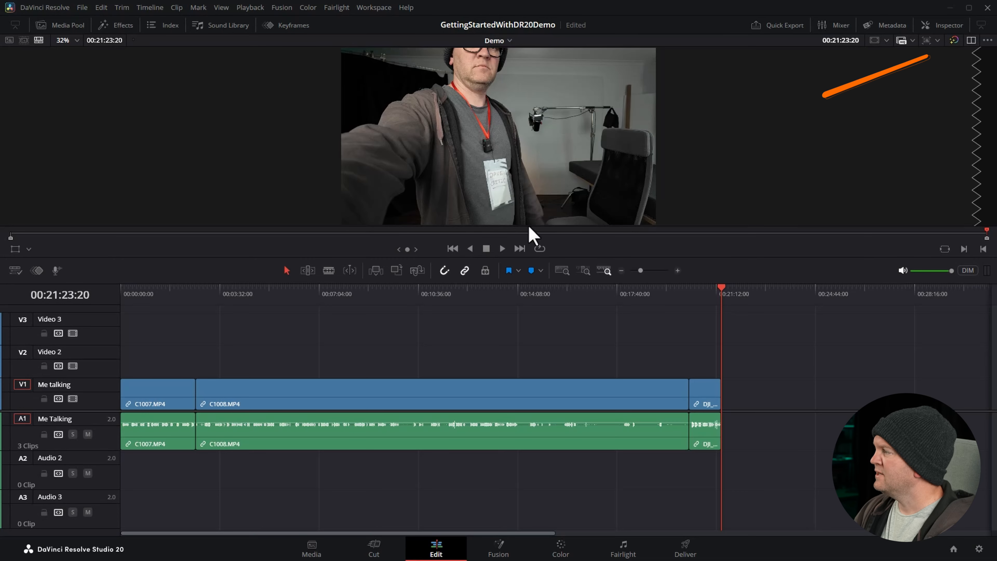
{"action": "left_click", "coordinate": [972, 41]}
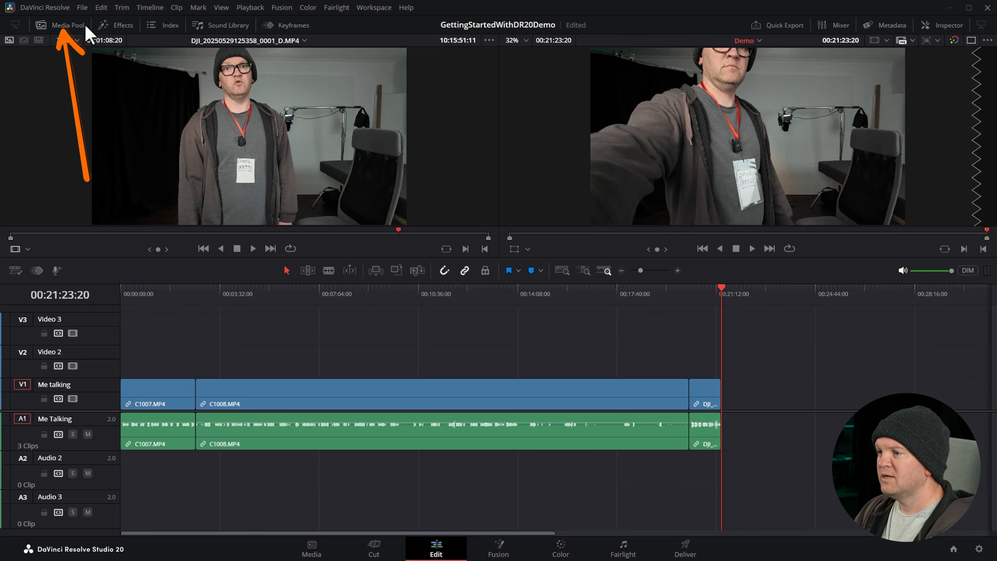
{"action": "left_click", "coordinate": [63, 26]}
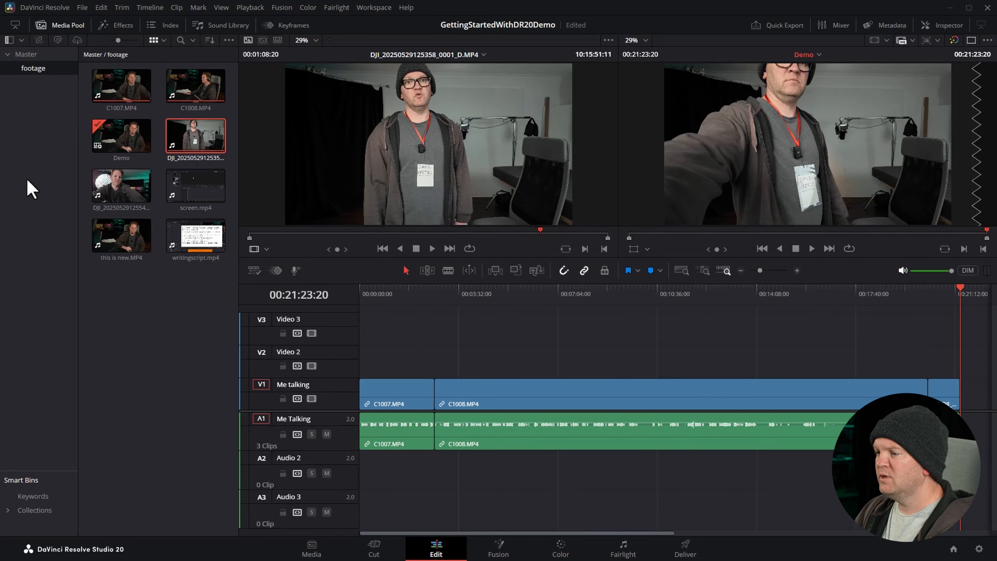
{"action": "left_click", "coordinate": [128, 190]}
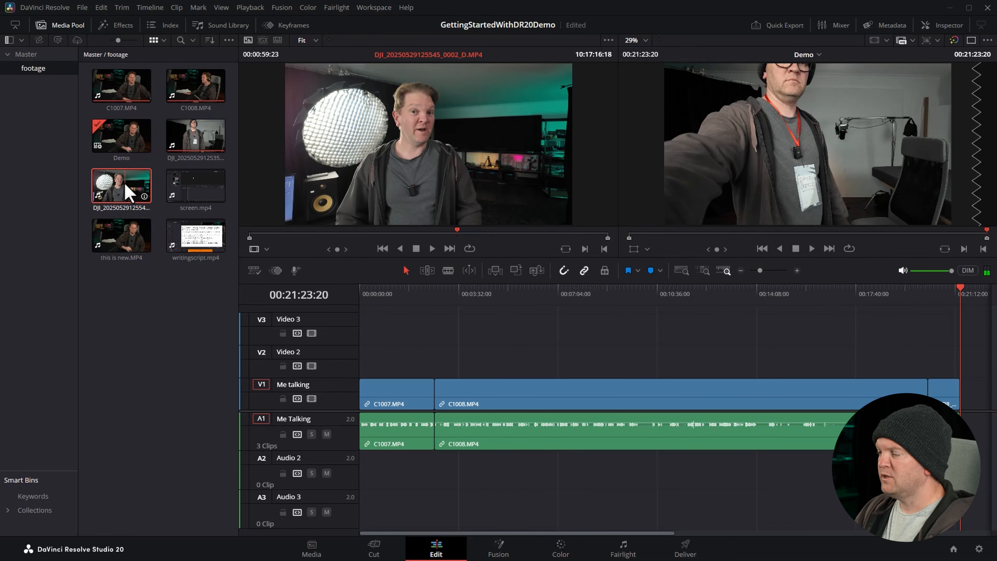
{"action": "left_click_drag", "start_coordinate": [326, 243], "coordinate": [348, 259]}
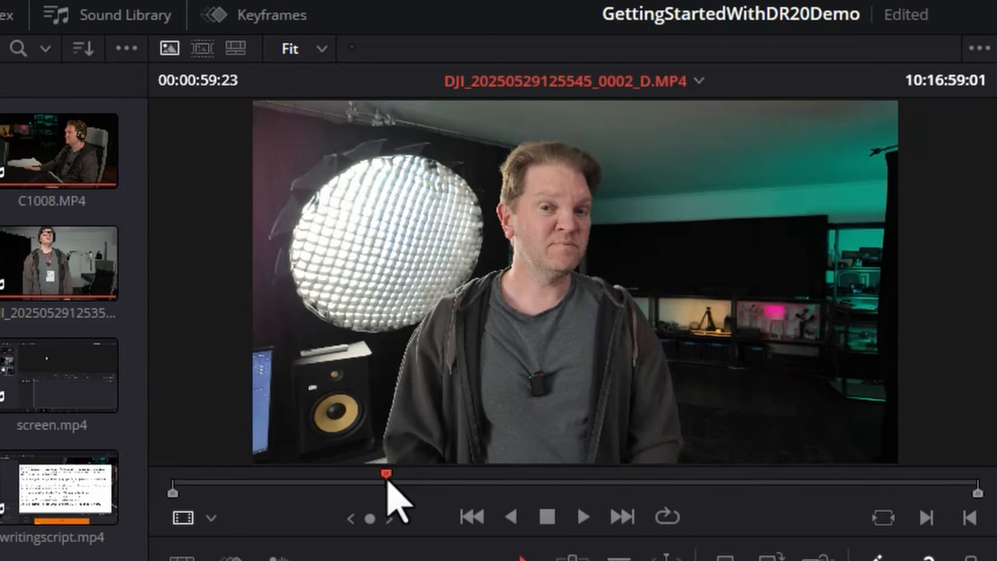
{"action": "left_click_drag", "start_coordinate": [387, 482], "coordinate": [368, 490]}
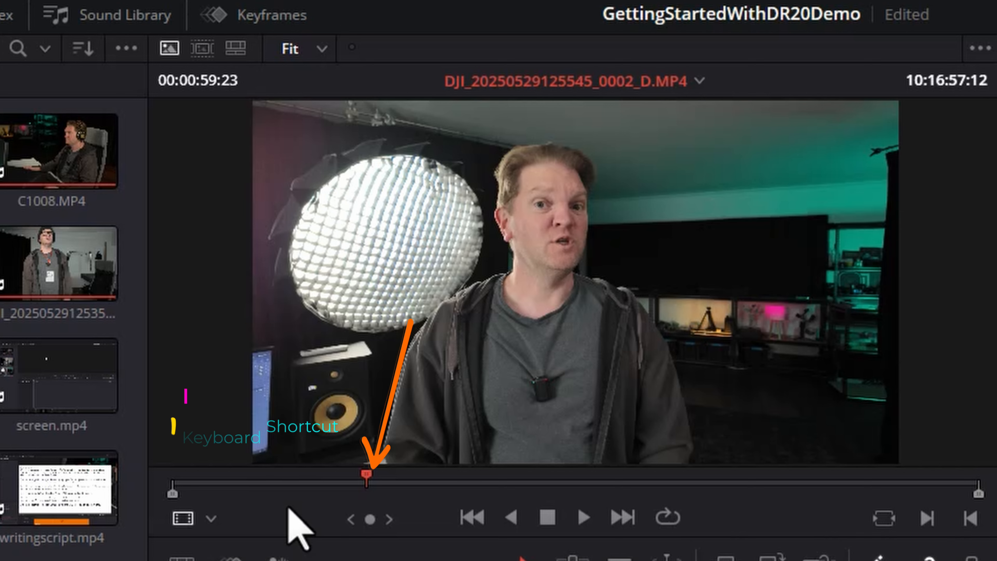
{"action": "key", "text": "i"}
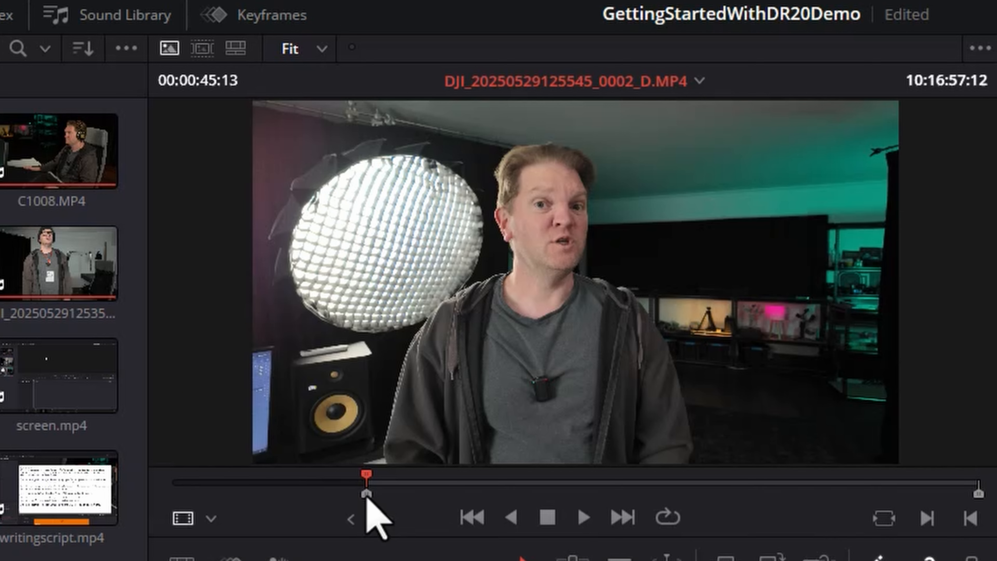
{"action": "left_click_drag", "start_coordinate": [367, 493], "coordinate": [762, 520]}
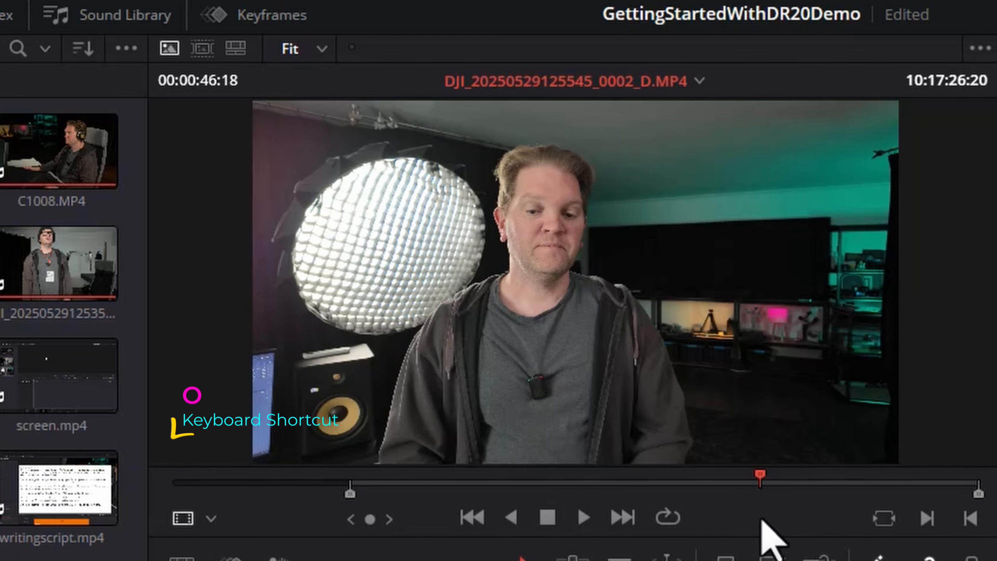
{"action": "key", "text": "o"}
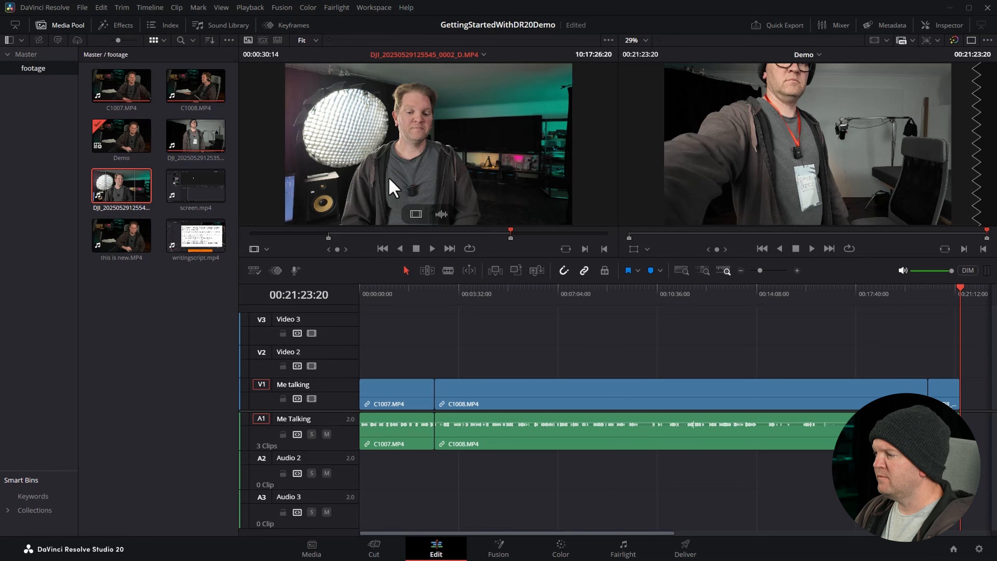
Add the marked section on Video 2 and Audio 2 over C1008.MP4, and extend both ends of the clip
{"action": "left_click_drag", "start_coordinate": [438, 129], "coordinate": [494, 365]}
{"action": "left_click", "coordinate": [494, 294]}
{"action": "key", "text": "space"}
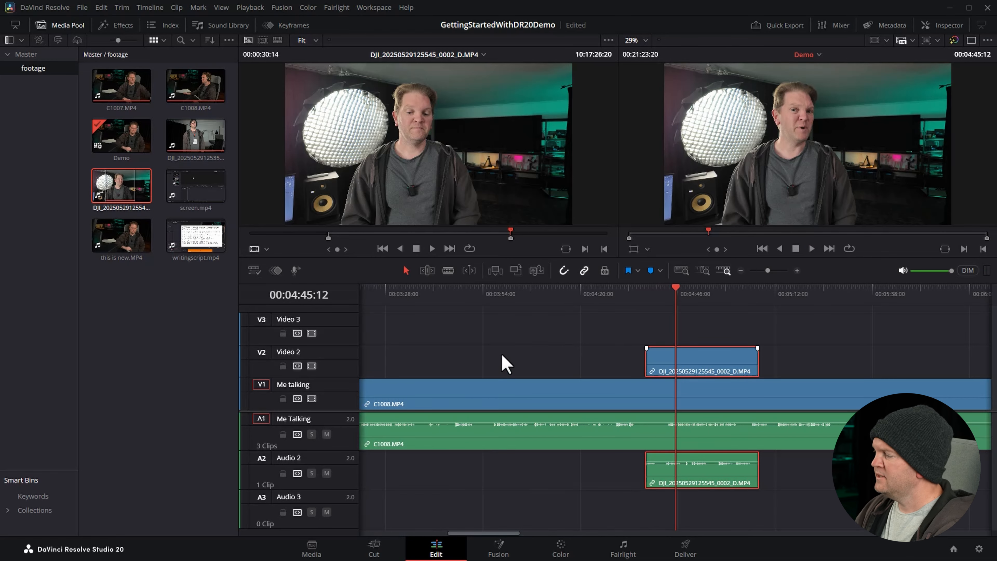
{"action": "left_click_drag", "start_coordinate": [647, 356], "coordinate": [615, 357]}
{"action": "left_click_drag", "start_coordinate": [750, 358], "coordinate": [792, 360]}
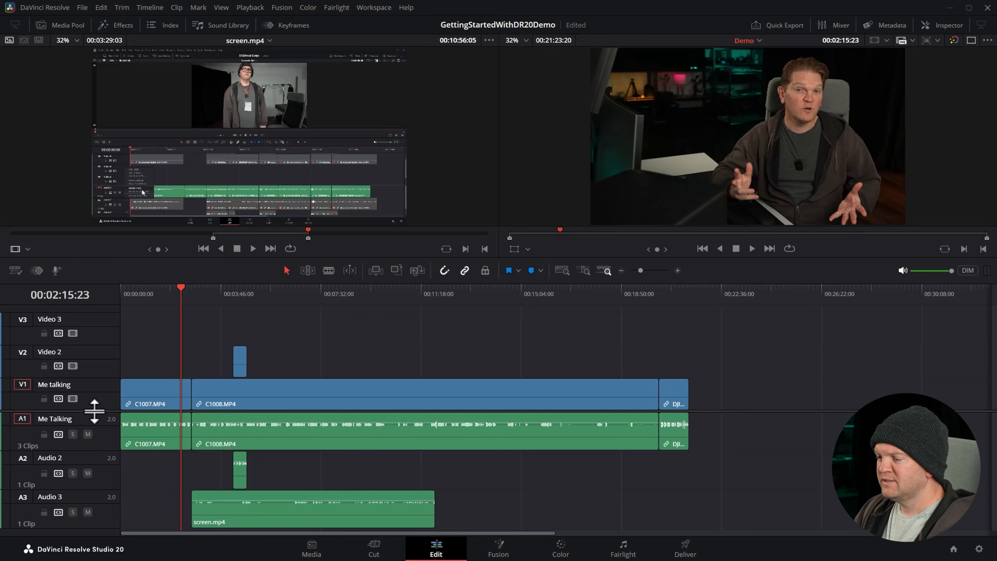
Scroll vertically through the tracks, and zoom the timeline out slightly and back in around the playhead at 00:02:15:23
{"action": "scroll", "coordinate": [94, 411], "scroll_direction": "down", "scroll_amount": 5}
{"action": "left_click_drag", "start_coordinate": [88, 344], "coordinate": [93, 406]}
{"action": "mouse_move", "coordinate": [641, 271]}
{"action": "left_mouse_down"}
{"action": "mouse_move", "coordinate": [670, 271]}
{"action": "mouse_move", "coordinate": [639, 272]}
{"action": "left_mouse_up"}
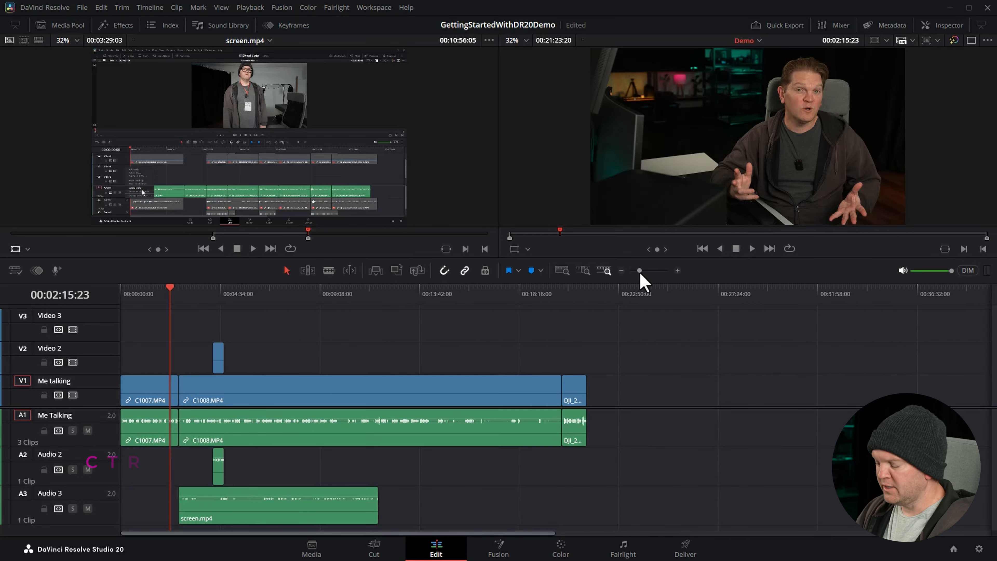
{"action": "key", "text": "ctrl+equal"}
{"action": "key", "text": "ctrl+equal"}
{"action": "key", "text": "ctrl+equal"}
{"action": "key", "text": "ctrl+equal"}
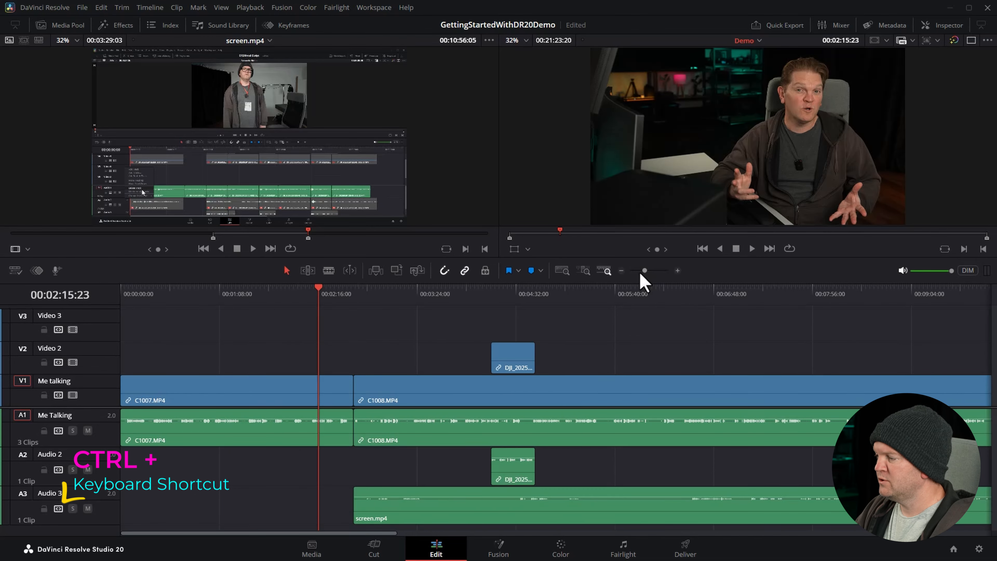
Zoom the timeline out until all the clips fit in view, and back in around the playhead at 00:02:15:23
{"action": "key", "text": "ctrl+minus"}
{"action": "key", "text": "ctrl+minus"}
{"action": "key", "text": "ctrl+minus"}
{"action": "key", "text": "ctrl+minus"}
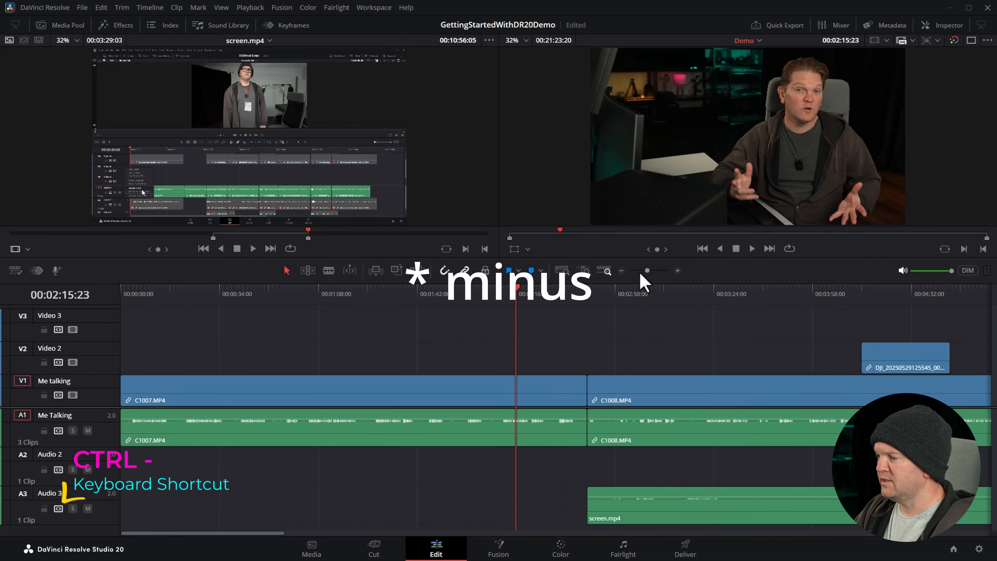
{"action": "key", "text": "ctrl+minus"}
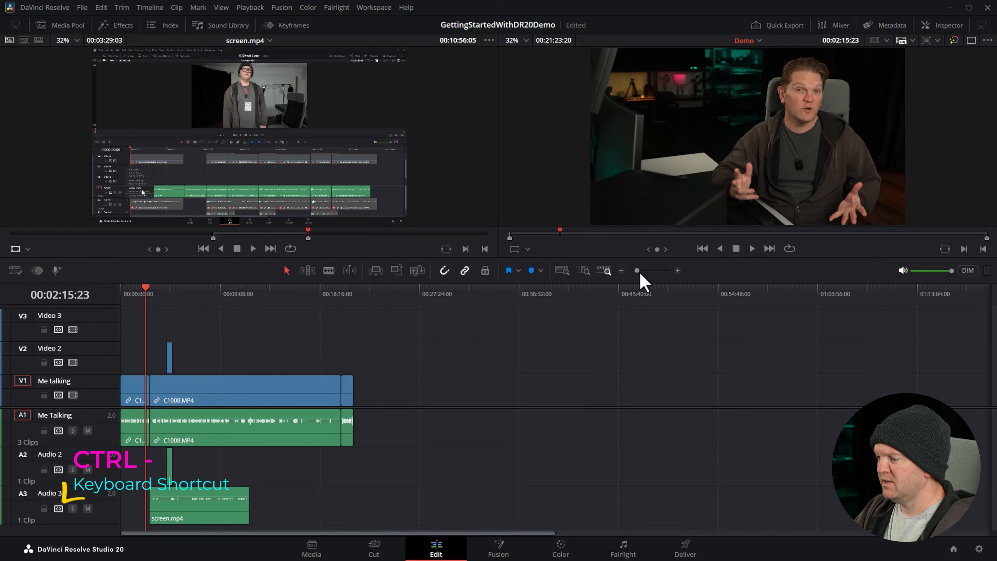
{"action": "key", "text": "ctrl+minus"}
{"action": "key", "text": "ctrl+equal"}
{"action": "key", "text": "ctrl+equal"}
{"action": "key", "text": "ctrl+equal"}
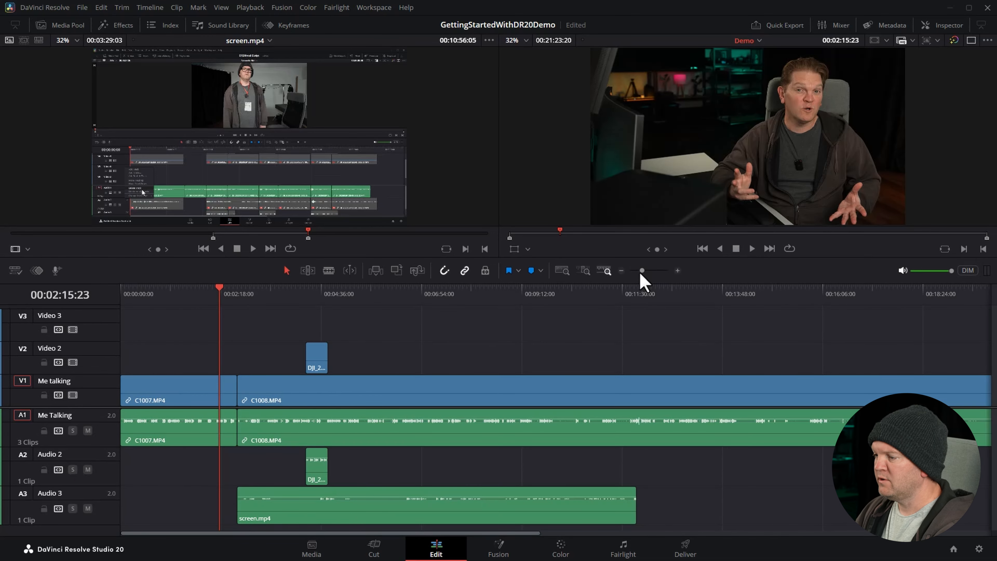
Zoom the timeline in and out around the playhead, and fit the full timeline in view
{"action": "scroll", "coordinate": [527, 342], "scroll_direction": "down", "scroll_amount": 6}
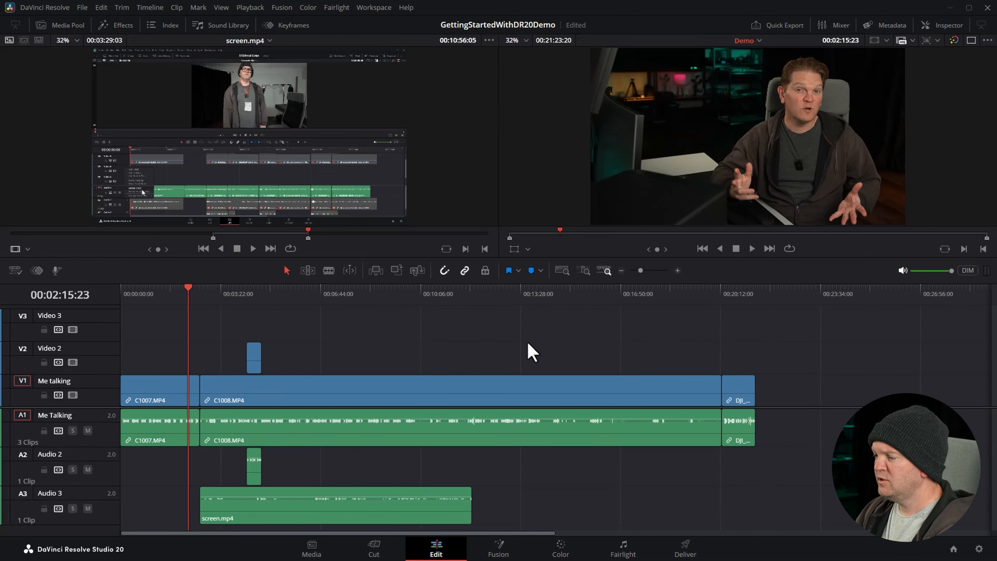
{"action": "scroll", "coordinate": [528, 343], "scroll_direction": "up", "scroll_amount": 6}
{"action": "scroll", "coordinate": [528, 342], "scroll_direction": "down", "scroll_amount": 6}
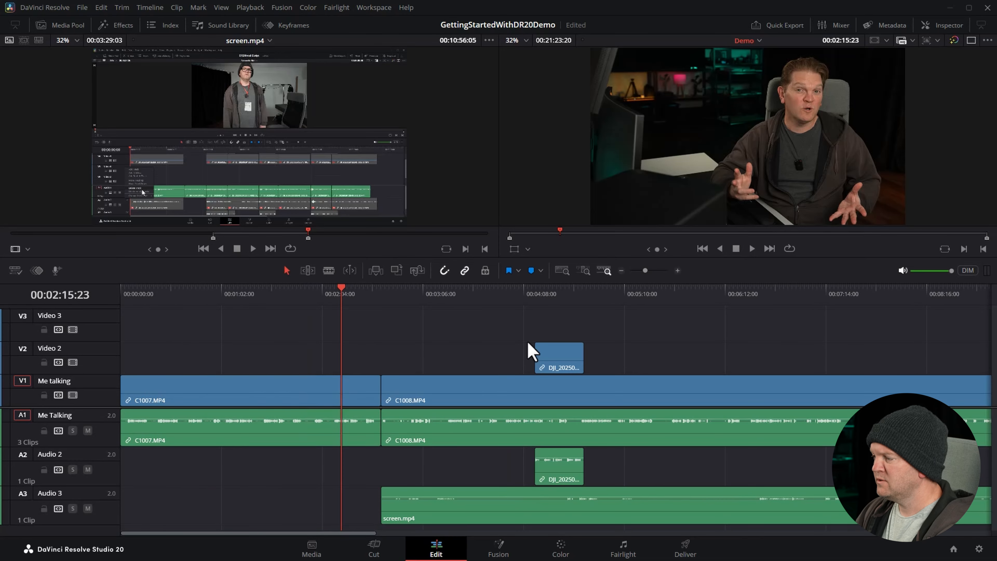
{"action": "scroll", "coordinate": [534, 342], "scroll_direction": "up", "scroll_amount": 6}
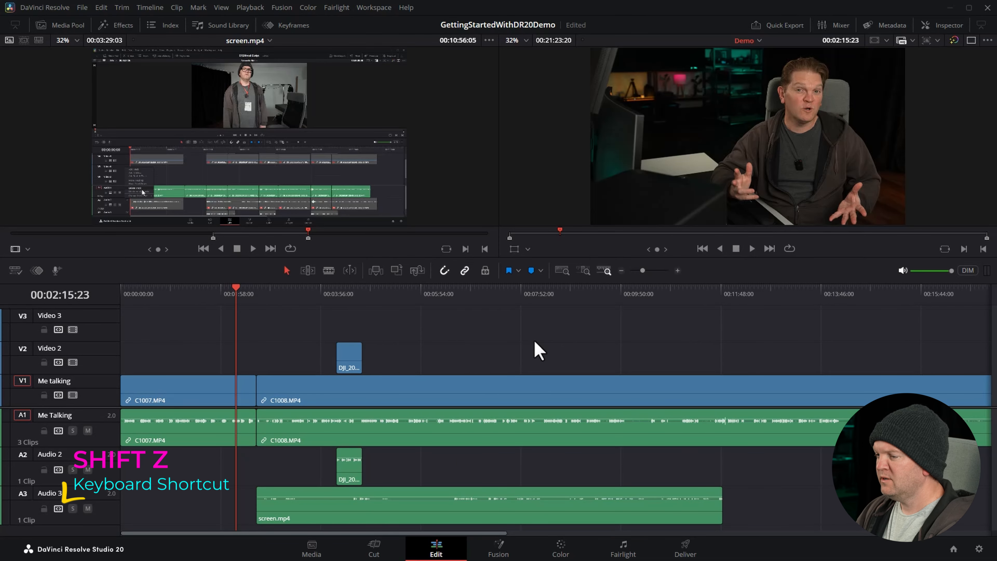
{"action": "key", "text": "shift+z"}
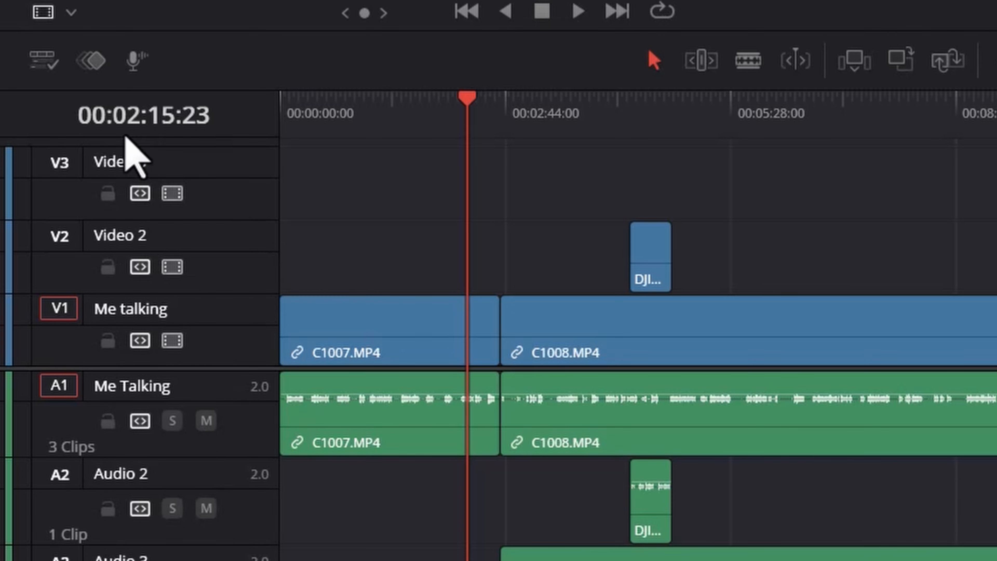
Reduce the video and audio tracks to minimum height, and enlarge the audio tracks to show large waveforms
{"action": "left_click", "coordinate": [43, 61]}
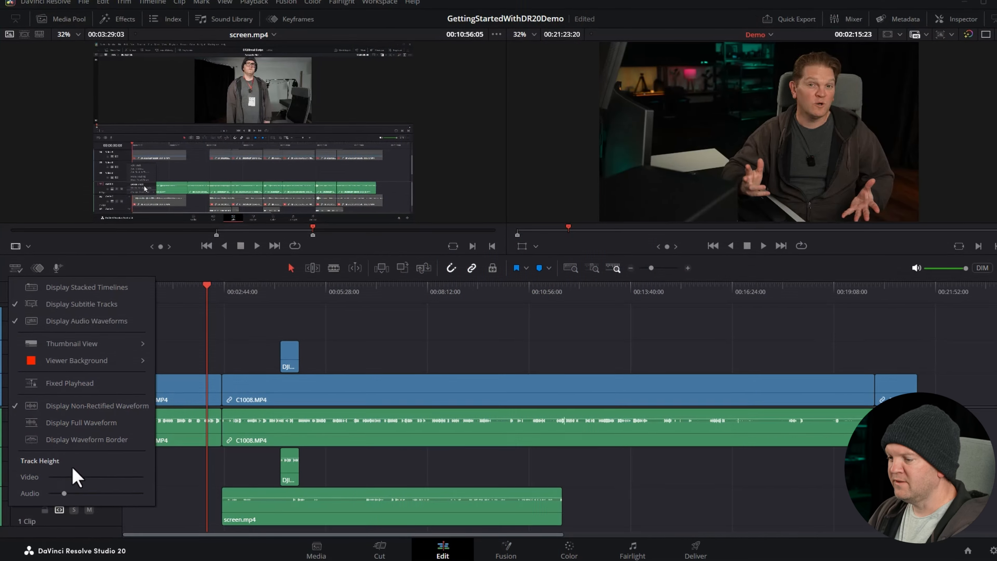
{"action": "left_click_drag", "start_coordinate": [78, 480], "coordinate": [43, 494]}
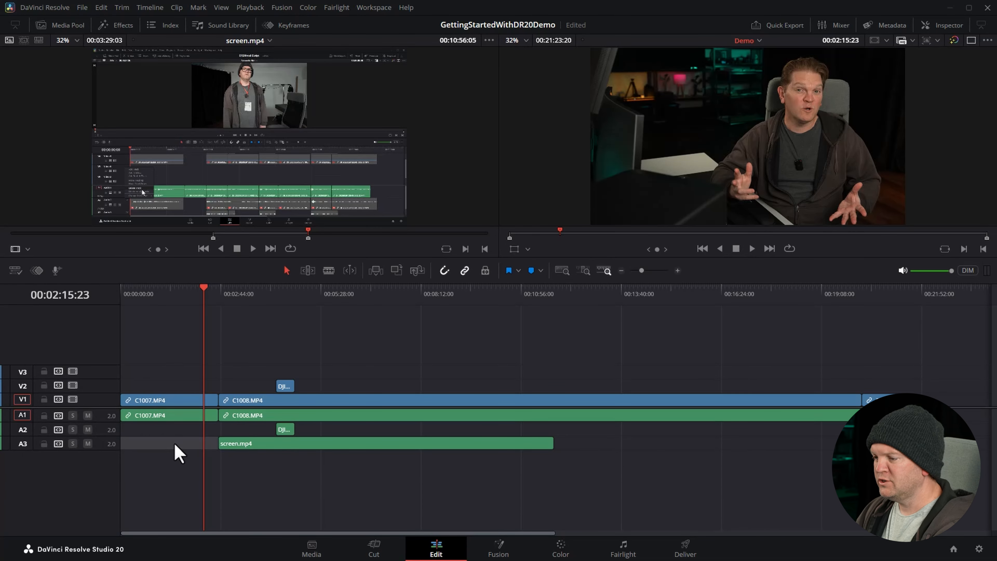
{"action": "scroll", "coordinate": [175, 437], "scroll_direction": "up", "scroll_amount": 8}
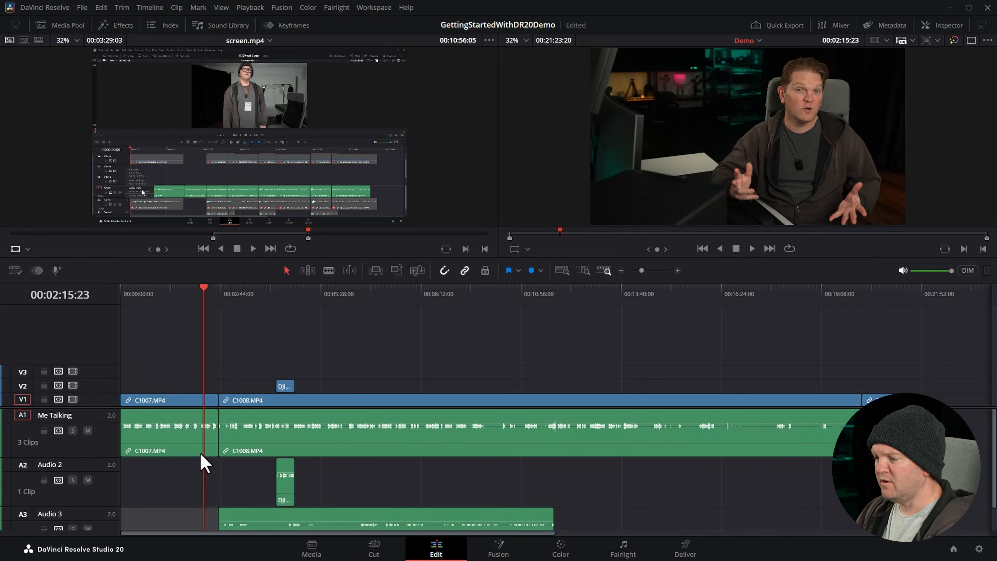
{"action": "scroll", "coordinate": [199, 453], "scroll_direction": "up", "scroll_amount": 6}
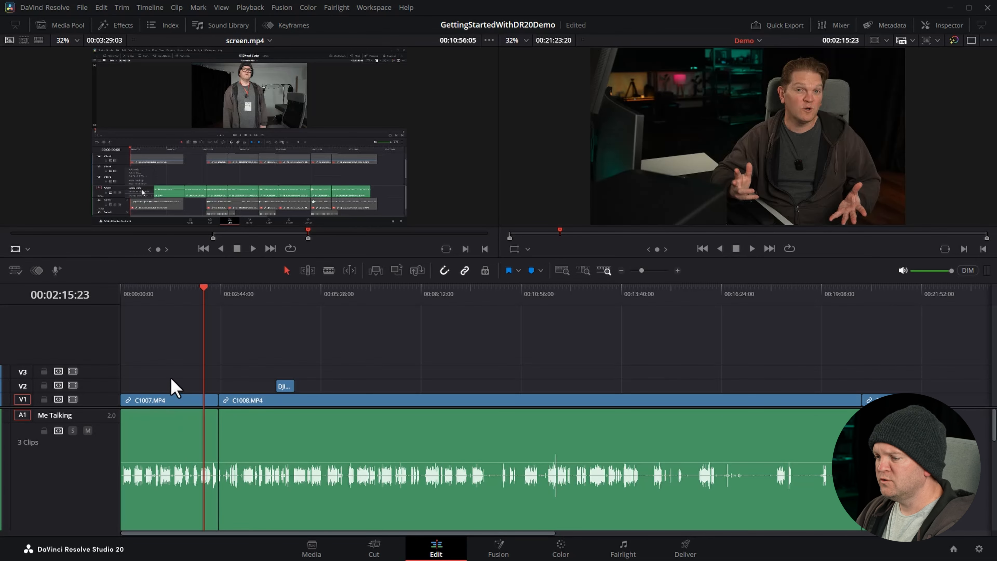
Enlarge the heights of all the video tracks and adjust them to a moderate size
{"action": "scroll", "coordinate": [161, 385], "scroll_direction": "up", "scroll_amount": 8}
{"action": "scroll", "coordinate": [169, 386], "scroll_direction": "up", "scroll_amount": 1}
{"action": "scroll", "coordinate": [174, 387], "scroll_direction": "down", "scroll_amount": 4}
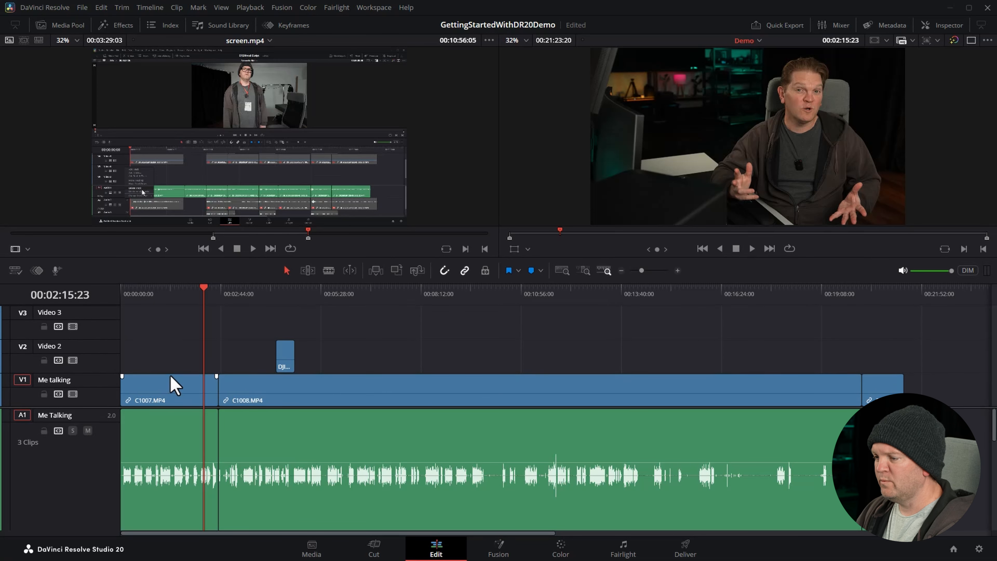
{"action": "scroll", "coordinate": [175, 386], "scroll_direction": "up", "scroll_amount": 2}
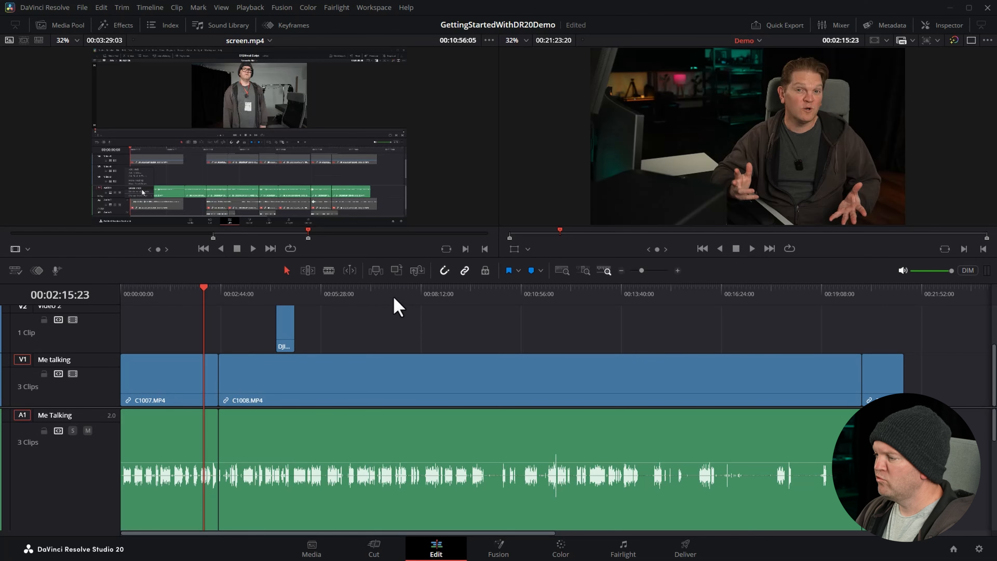
Give the timeline more room by shrinking the viewers, and collapse the A1 and V1 tracks to minimum height
{"action": "left_click_drag", "start_coordinate": [392, 282], "coordinate": [394, 440]}
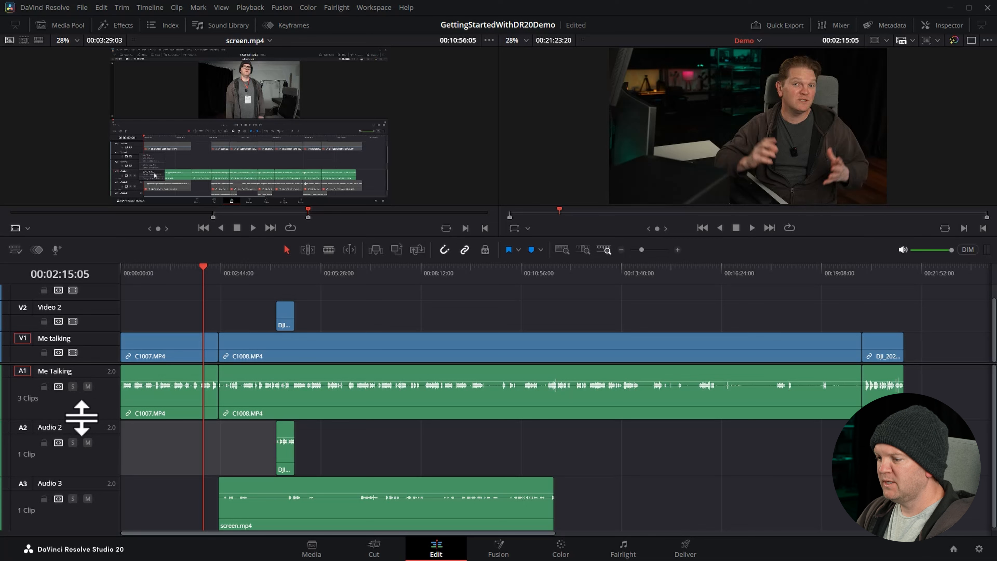
{"action": "left_click_drag", "start_coordinate": [90, 417], "coordinate": [74, 374]}
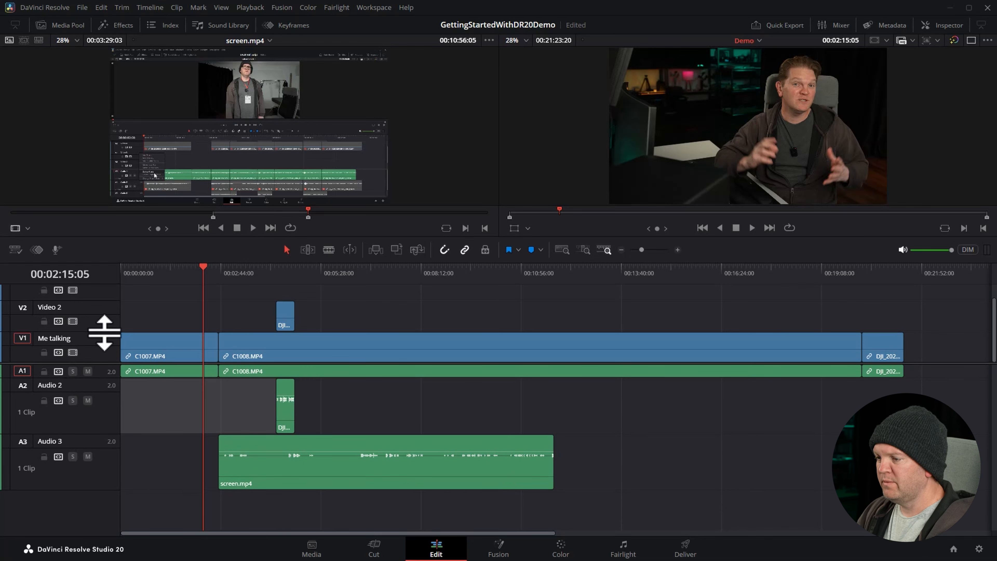
{"action": "mouse_move", "coordinate": [100, 332]}
{"action": "left_mouse_down"}
{"action": "mouse_move", "coordinate": [100, 289]}
{"action": "mouse_move", "coordinate": [100, 349]}
{"action": "left_mouse_up"}
Move the playhead to the timeline start, and jump it edit by edit forward to 00:20:15:00 and back again
{"action": "left_click", "coordinate": [197, 269]}
{"action": "left_click_drag", "start_coordinate": [197, 271], "coordinate": [133, 303]}
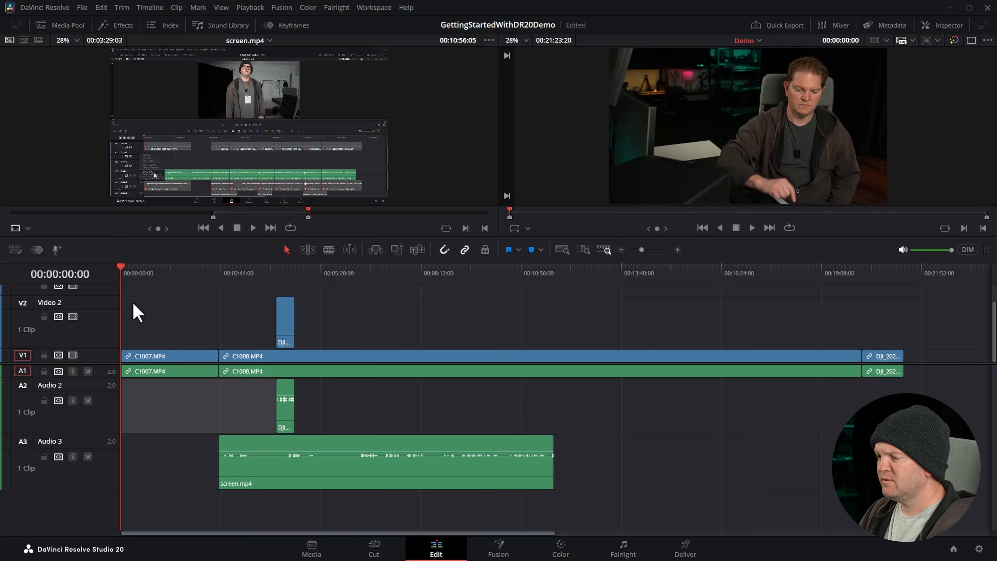
{"action": "key", "text": "Down"}
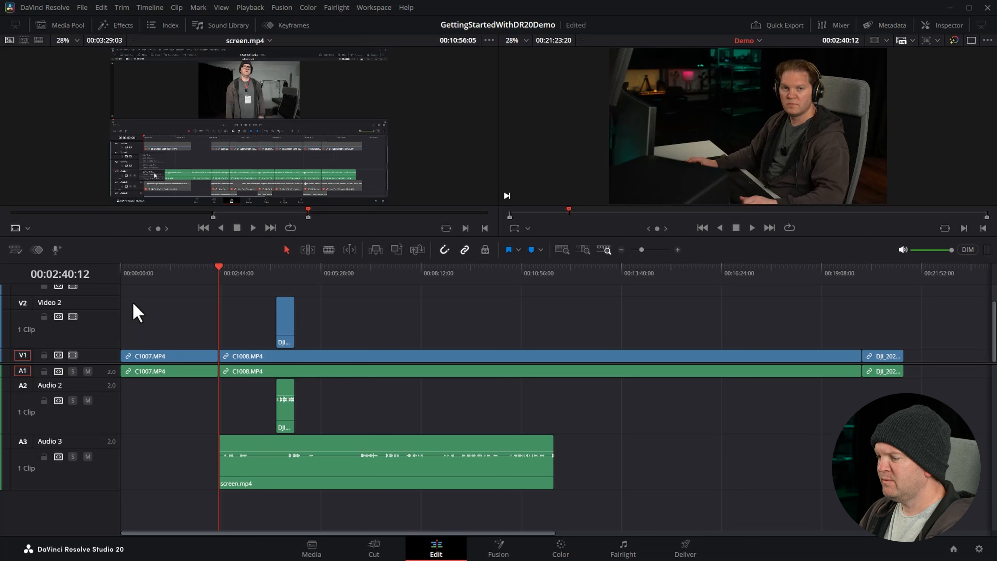
{"action": "key", "text": "Down"}
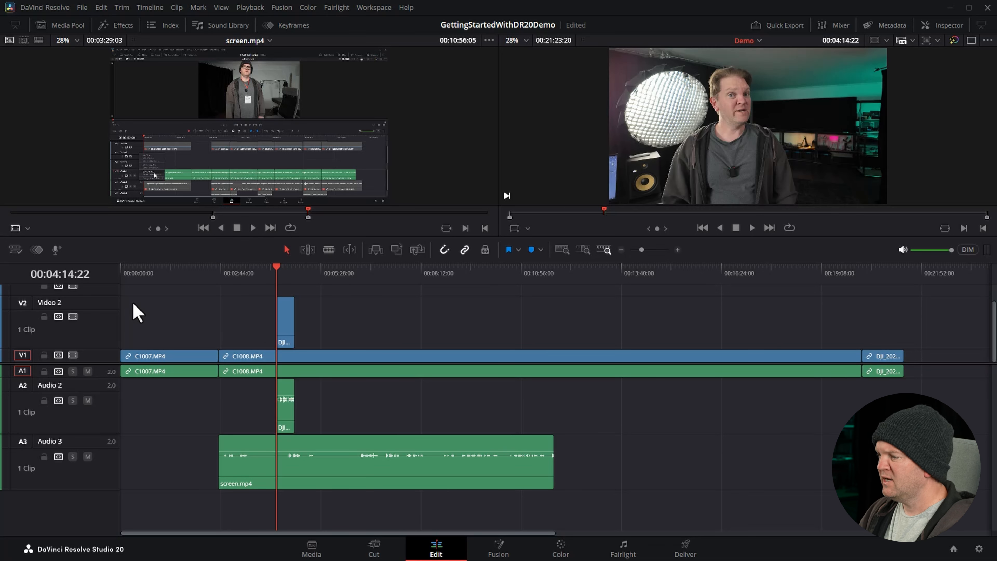
{"action": "key", "text": "Down"}
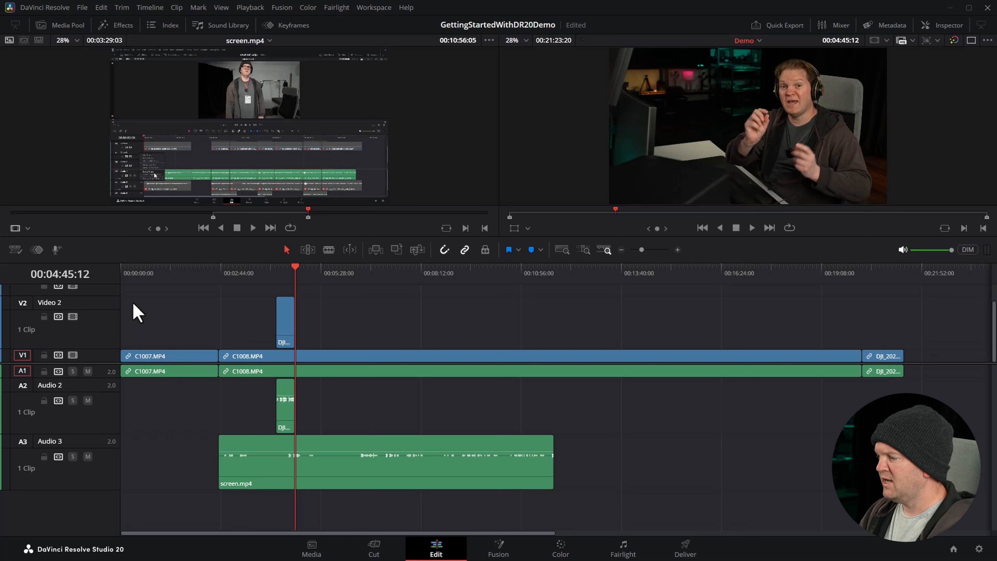
{"action": "key", "text": "Down"}
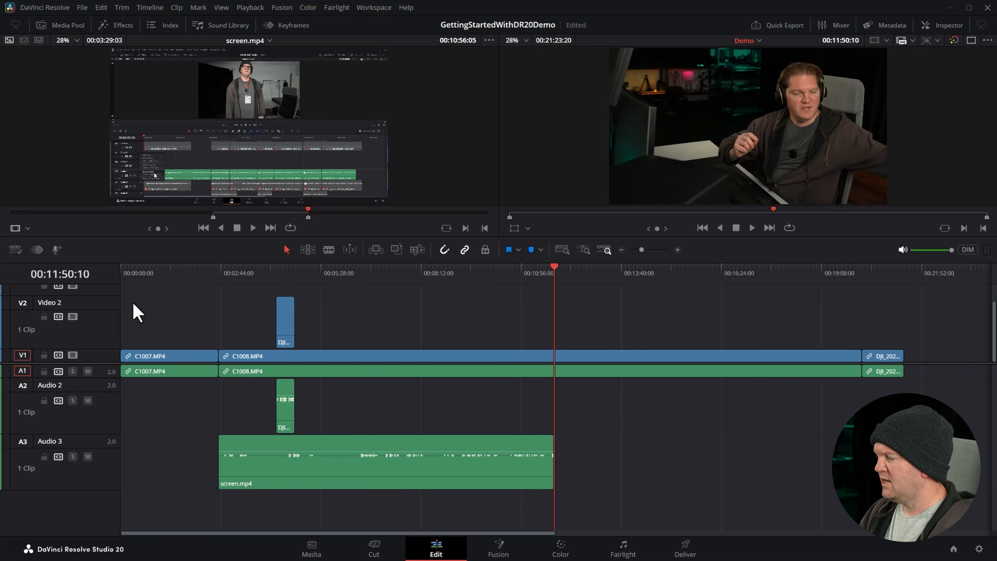
{"action": "key", "text": "Down"}
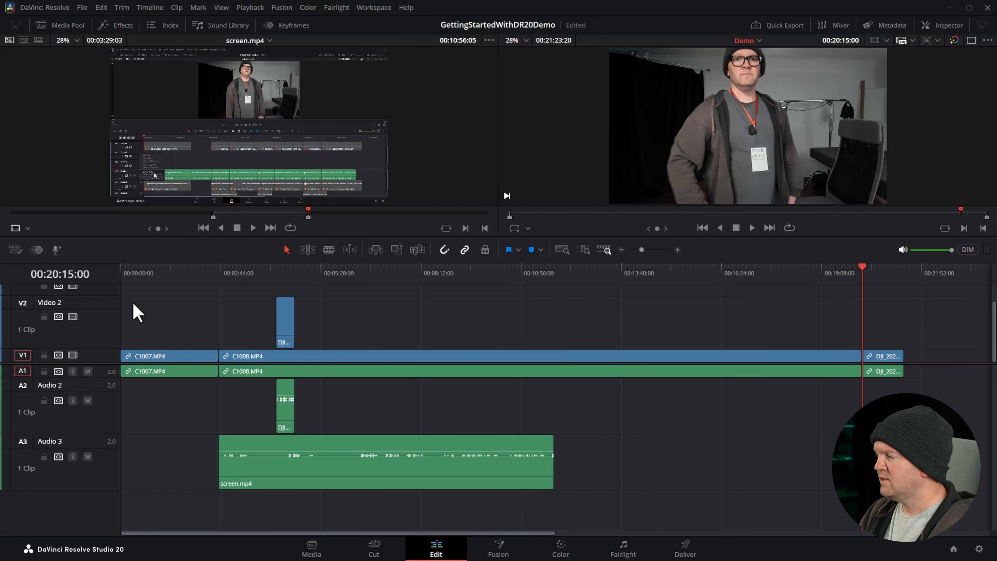
{"action": "key", "text": "Up"}
{"action": "key", "text": "Up"}
{"action": "key", "text": "Up"}
{"action": "key", "text": "Up"}
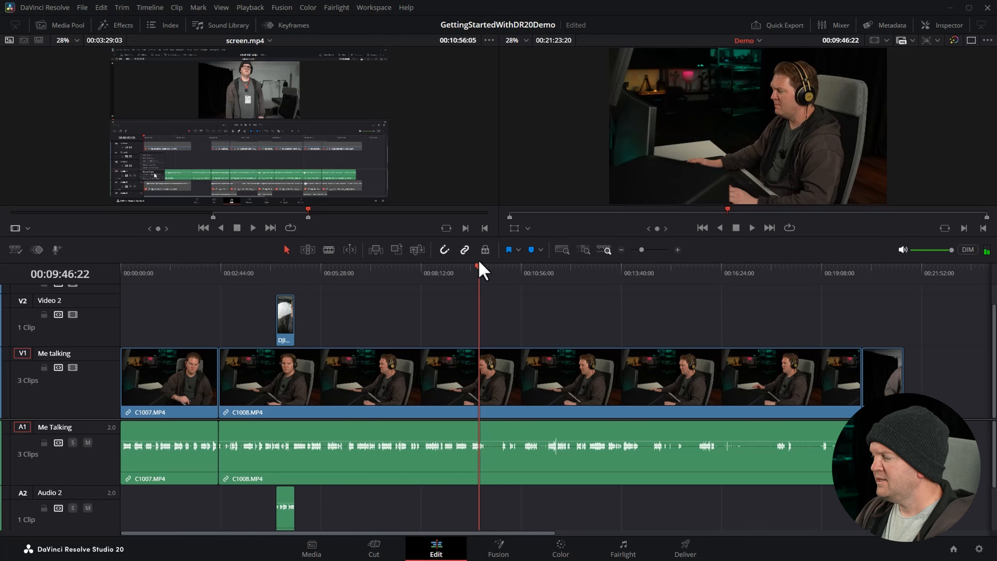
Split the linked C1008.MP4 clip at 00:10:24:13 with the Blade tool and at the playhead position 00:09:54:13
{"action": "mouse_move", "coordinate": [478, 261]}
{"action": "left_mouse_down"}
{"action": "mouse_move", "coordinate": [503, 262]}
{"action": "mouse_move", "coordinate": [487, 263]}
{"action": "left_mouse_up"}
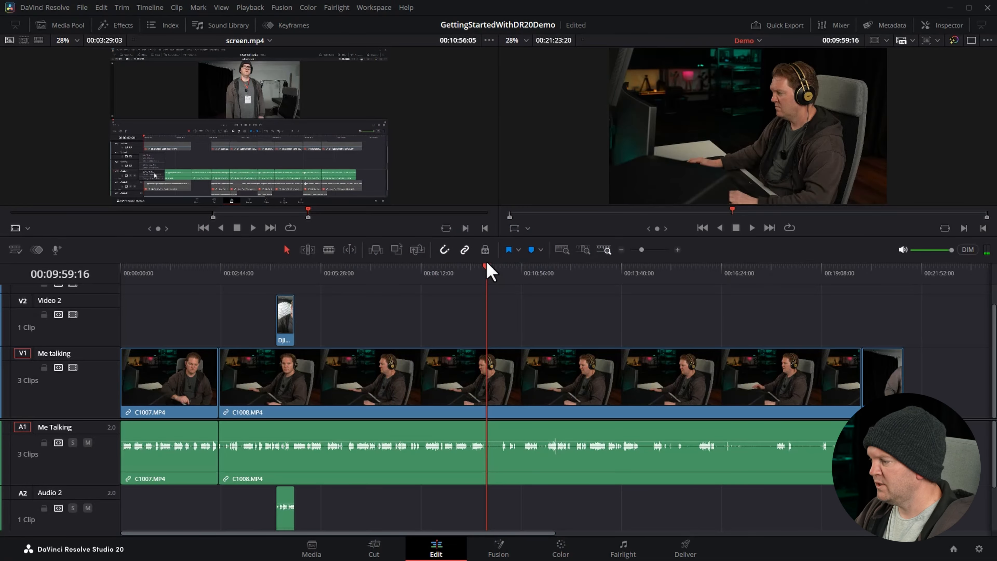
{"action": "key", "text": "ctrl+equal"}
{"action": "key", "text": "ctrl+equal"}
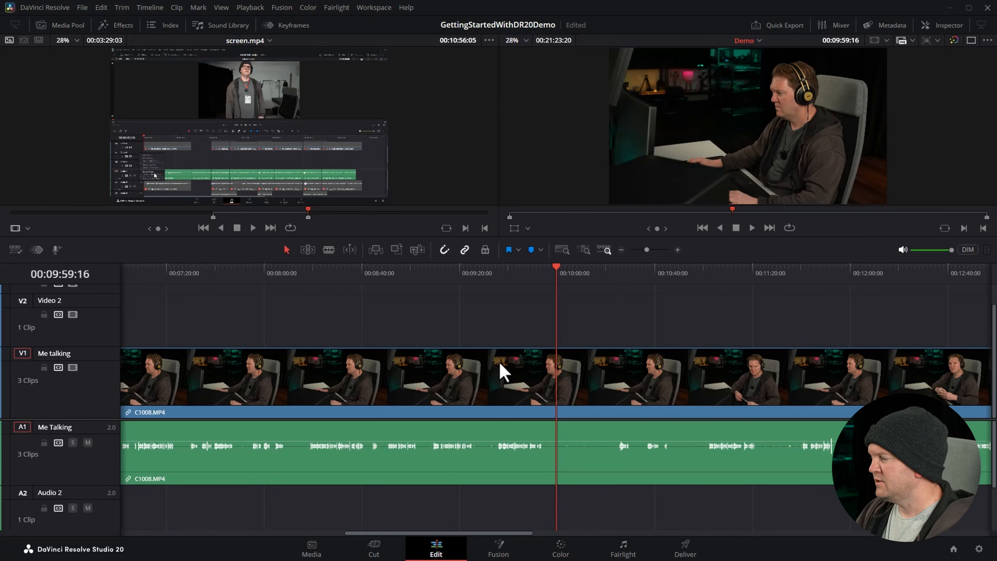
{"action": "left_click", "coordinate": [503, 377]}
{"action": "left_click_drag", "start_coordinate": [491, 270], "coordinate": [544, 277]}
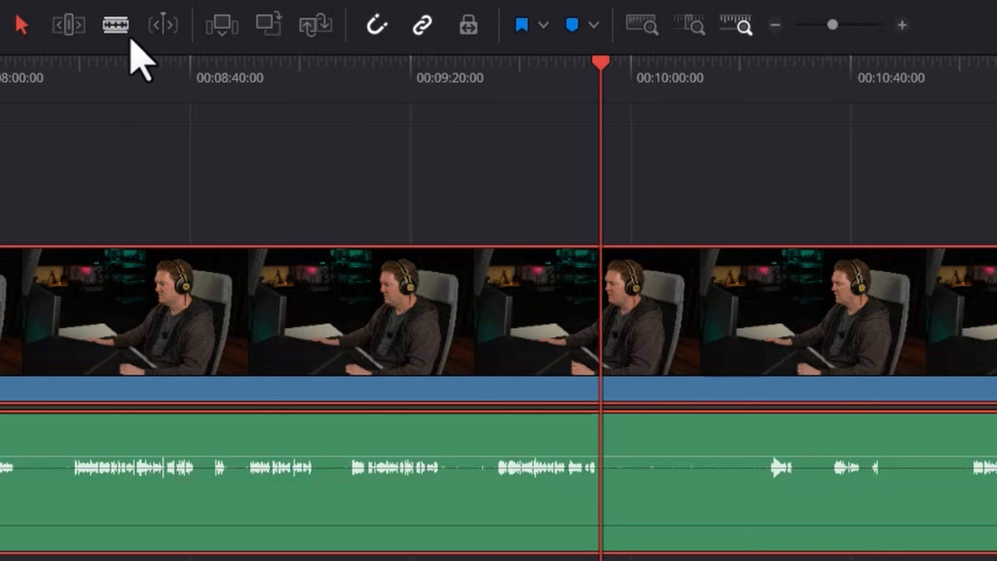
{"action": "left_click", "coordinate": [116, 32]}
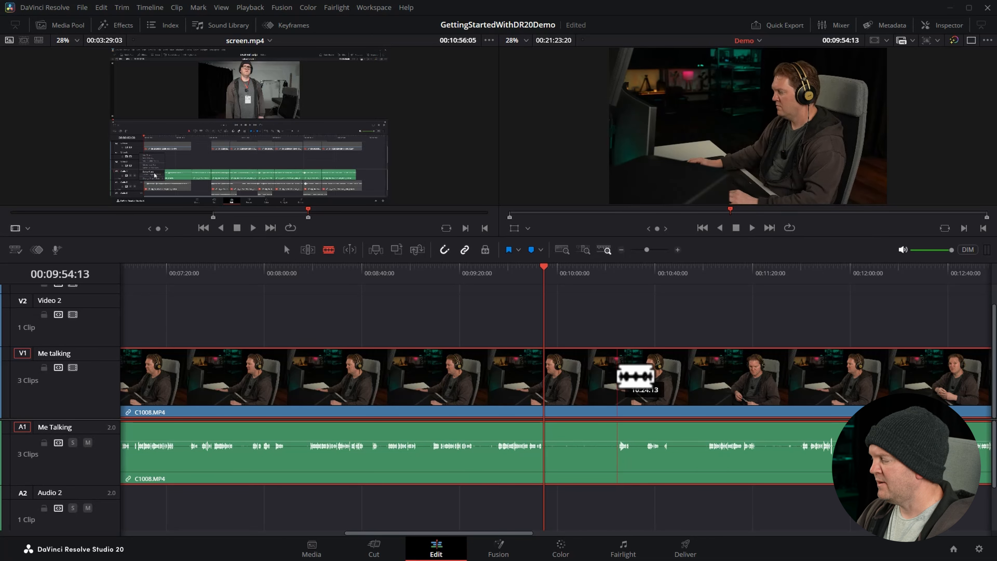
{"action": "left_click", "coordinate": [617, 376]}
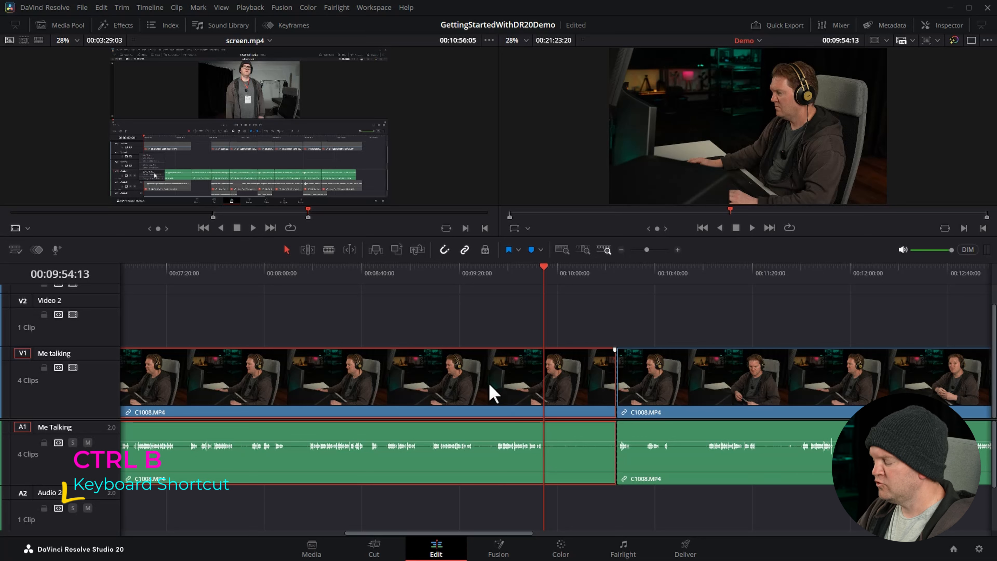
{"action": "key", "text": "ctrl+b"}
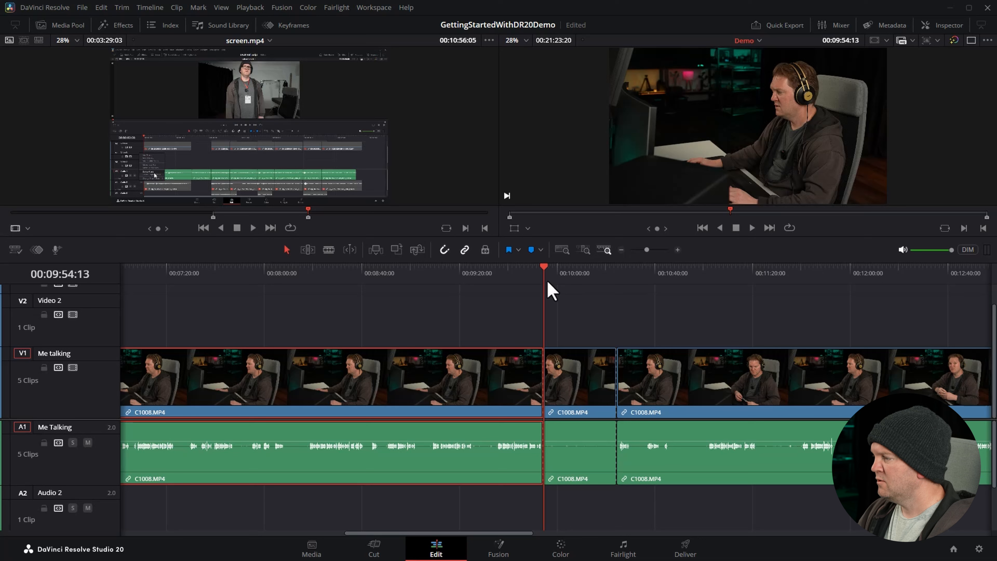
Delete the short C1008.MP4 segment between the two cuts, leaving a gap in its place
{"action": "left_click_drag", "start_coordinate": [545, 269], "coordinate": [461, 271]}
{"action": "left_click", "coordinate": [585, 377]}
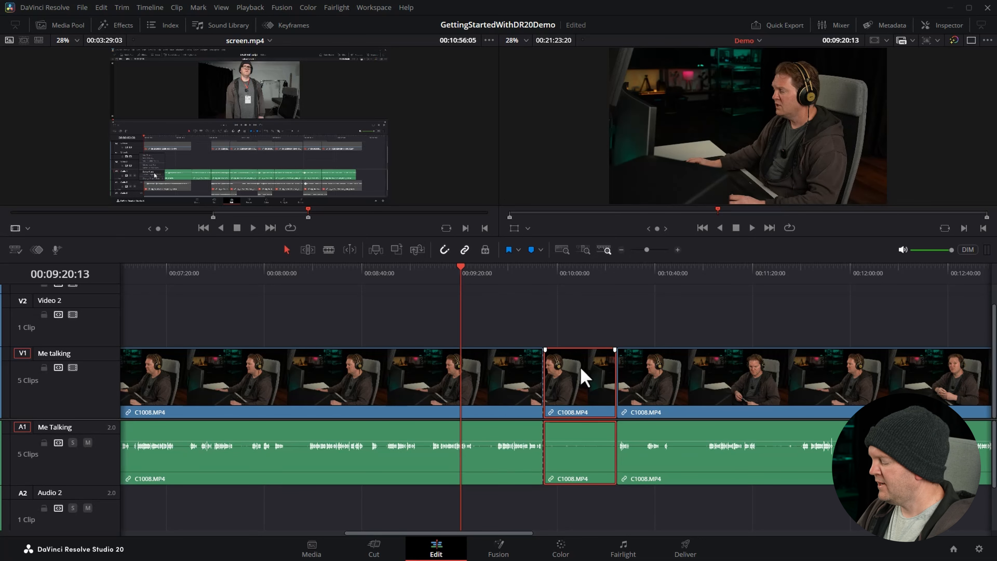
{"action": "key", "text": "Delete"}
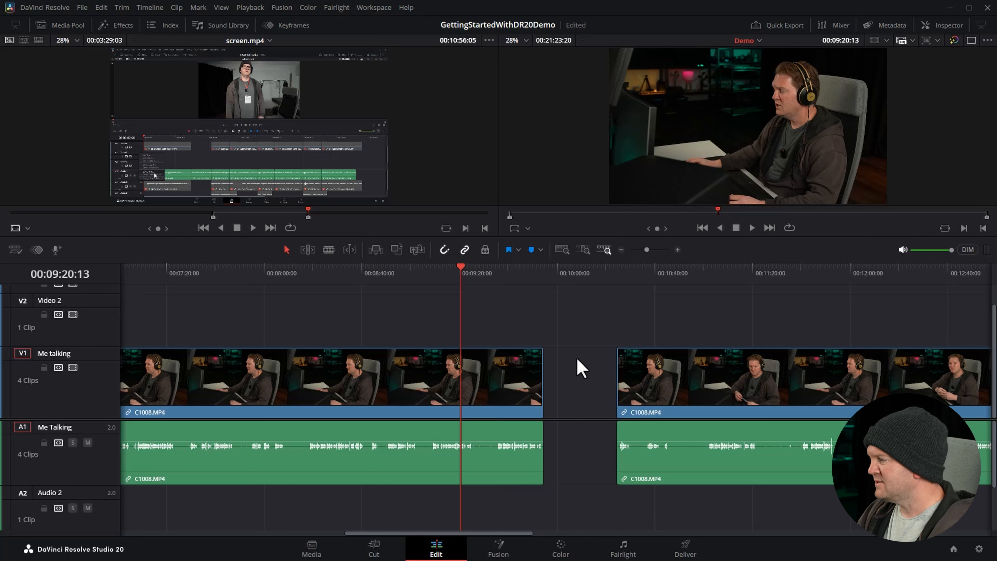
Move the playhead into the gap at 00:10:08:19, and shift the following C1008.MP4 clip earlier to close the gap
{"action": "left_click", "coordinate": [589, 367]}
{"action": "left_click_drag", "start_coordinate": [511, 271], "coordinate": [580, 290]}
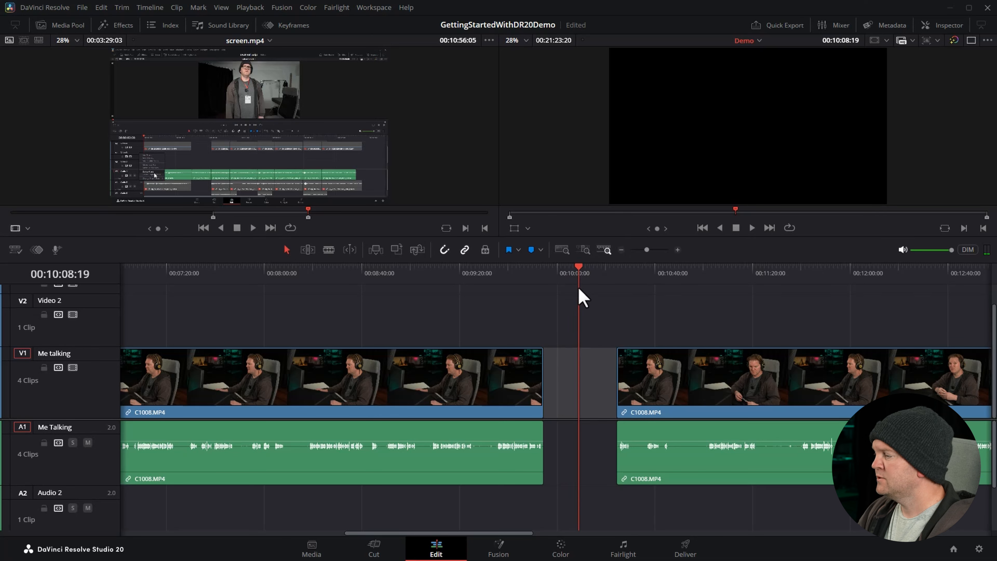
{"action": "left_click", "coordinate": [730, 374]}
{"action": "left_click_drag", "start_coordinate": [727, 381], "coordinate": [657, 382]}
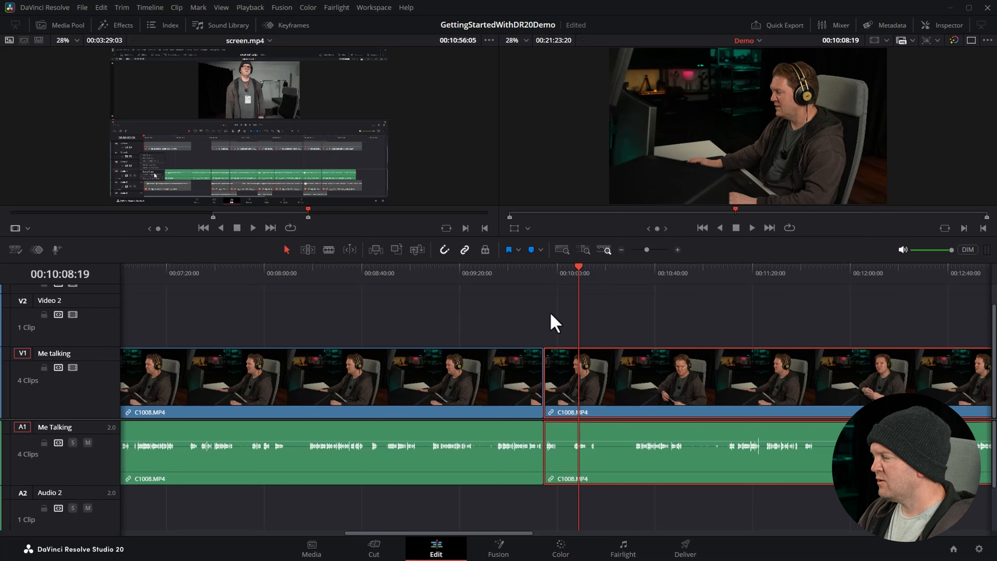
Undo the clip move and the deletion of the short C1008.MP4 segment
{"action": "key", "text": "ctrl+z"}
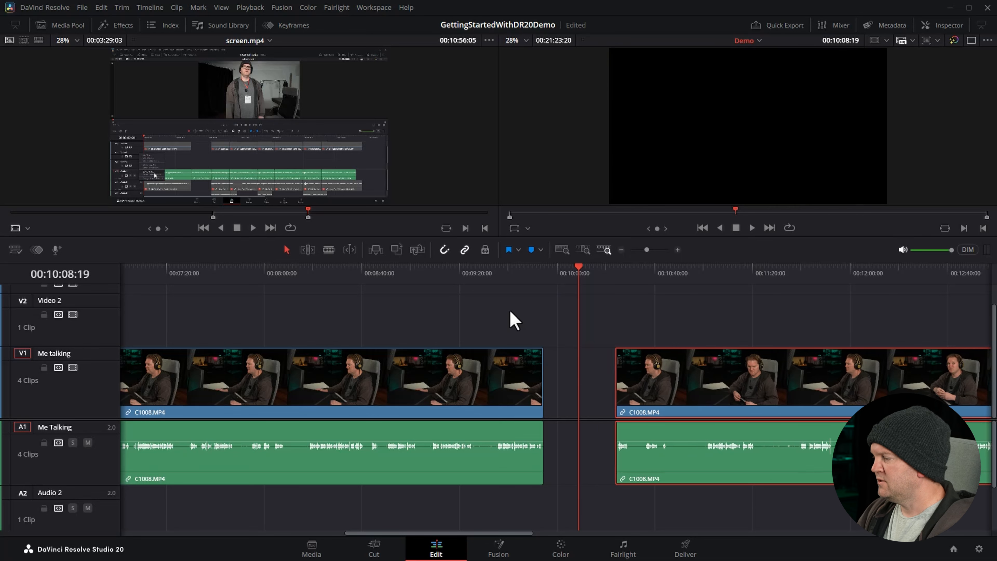
{"action": "key", "text": "ctrl+z"}
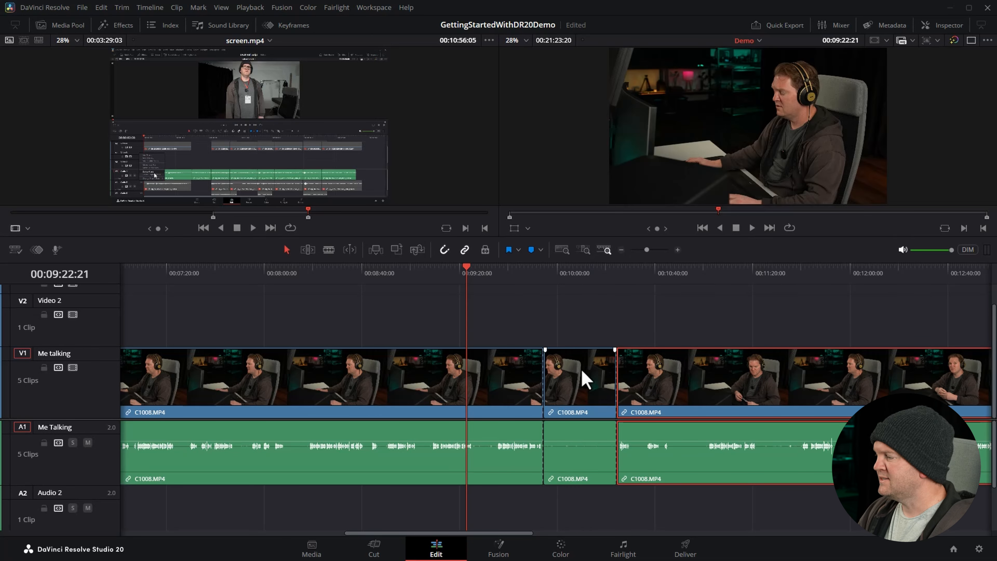
Ripple delete the short C1008.MP4 segment between the two cuts so the following clip closes up
{"action": "left_click", "coordinate": [578, 381]}
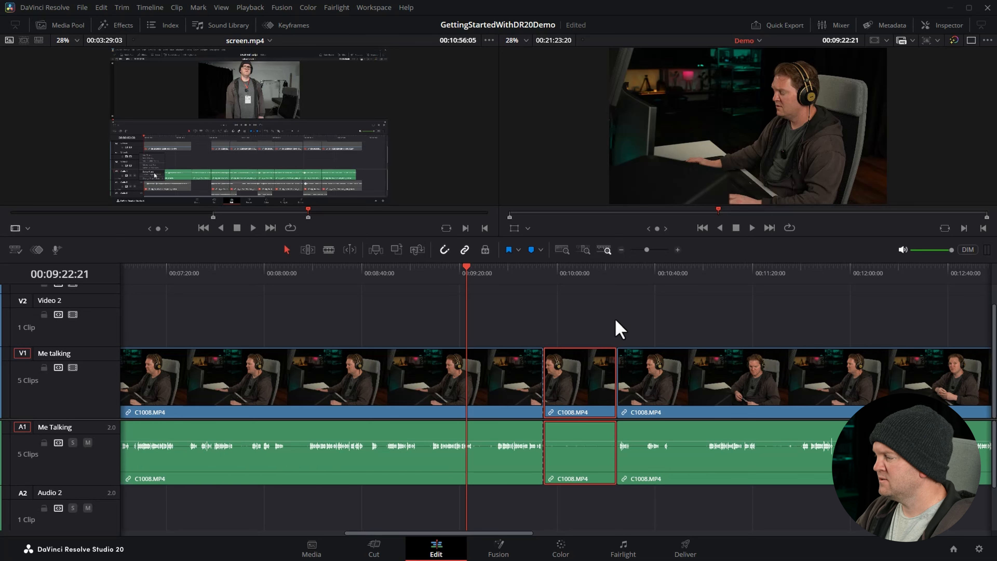
{"action": "key", "text": "shift+BackSpace"}
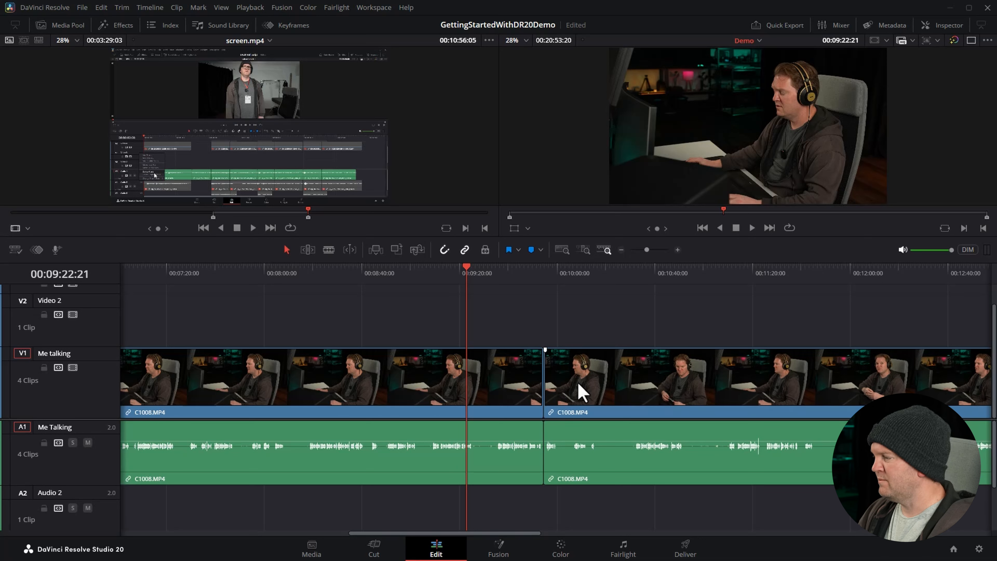
Undo the ripple delete and both cuts so C1008.MP4 is a single continuous clip again
{"action": "mouse_move", "coordinate": [516, 269]}
{"action": "left_mouse_down"}
{"action": "mouse_move", "coordinate": [574, 269]}
{"action": "mouse_move", "coordinate": [516, 271]}
{"action": "left_mouse_up"}
{"action": "key", "text": "ctrl+z"}
{"action": "key", "text": "ctrl+z"}
{"action": "key", "text": "ctrl+z"}
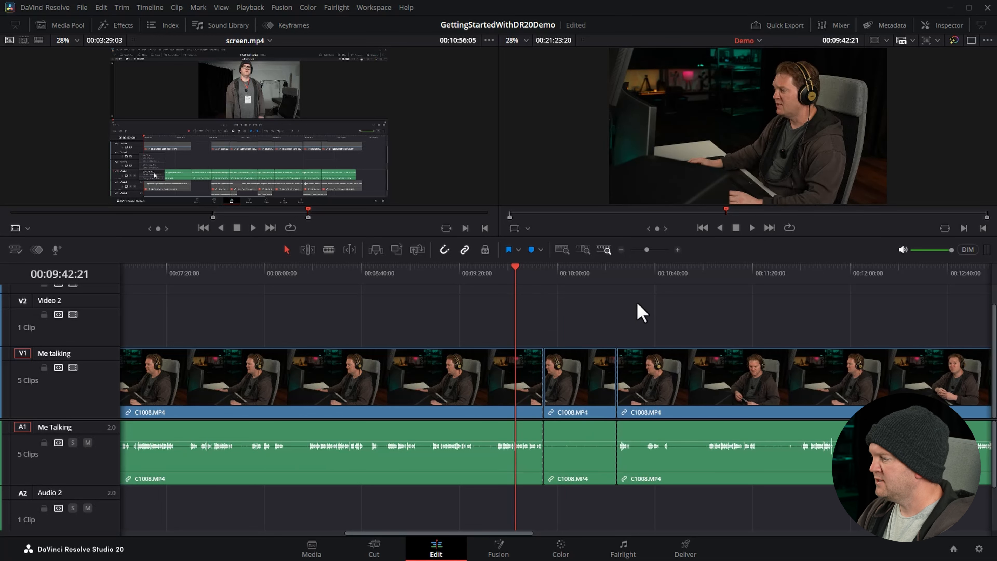
Split the linked C1008.MP4 clip at playhead position 00:09:54:19
{"action": "left_click_drag", "start_coordinate": [489, 272], "coordinate": [546, 289]}
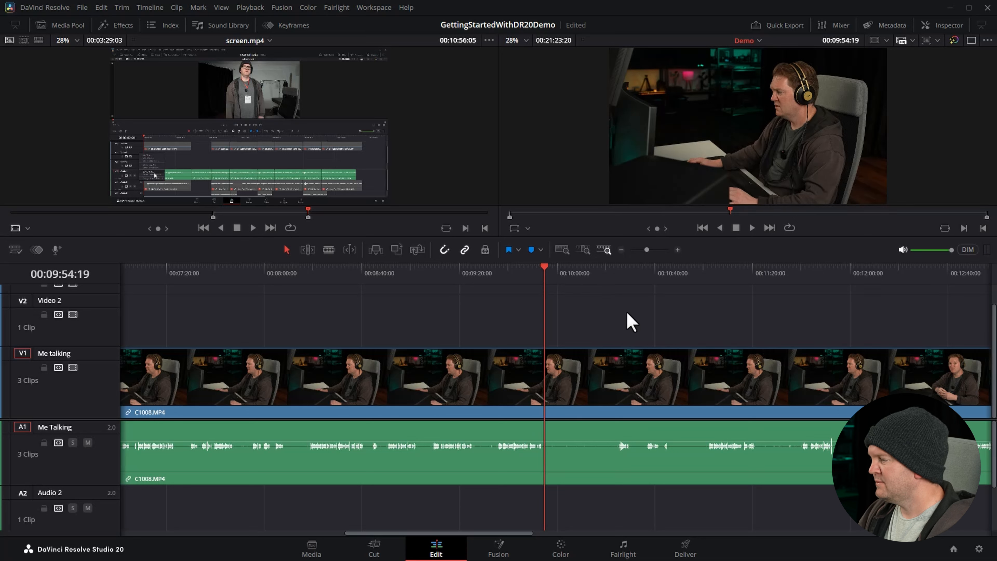
{"action": "left_click", "coordinate": [599, 377]}
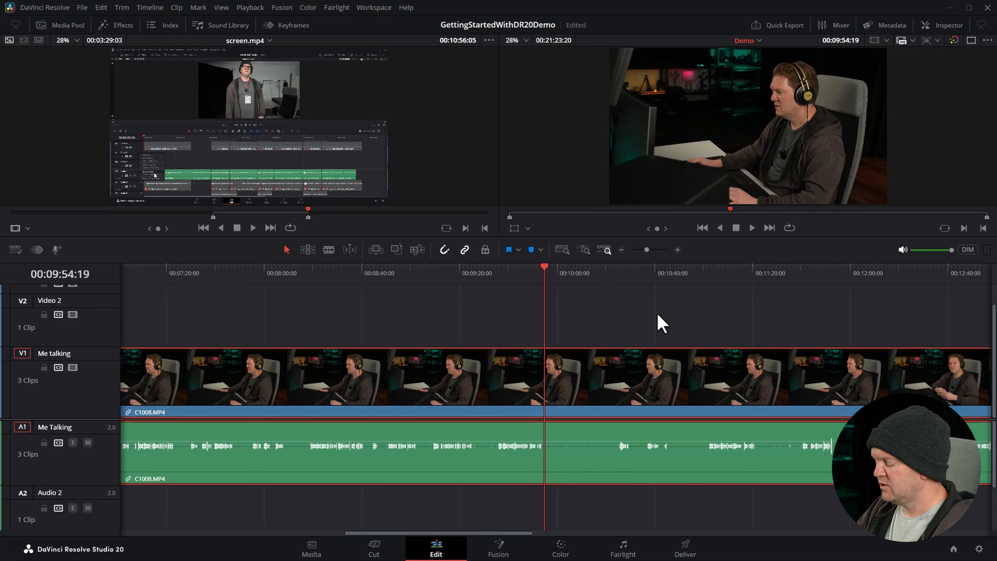
{"action": "key", "text": "ctrl+b"}
Ripple trim the start of the second C1008.MP4 clip to the playhead at 00:10:24:13
{"action": "left_click_drag", "start_coordinate": [564, 272], "coordinate": [618, 277]}
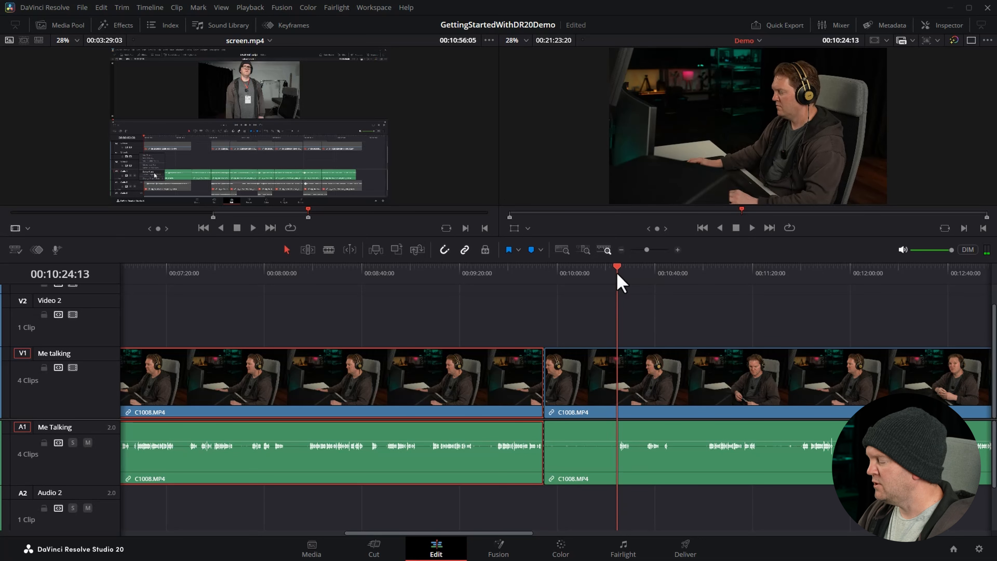
{"action": "left_click", "coordinate": [795, 384]}
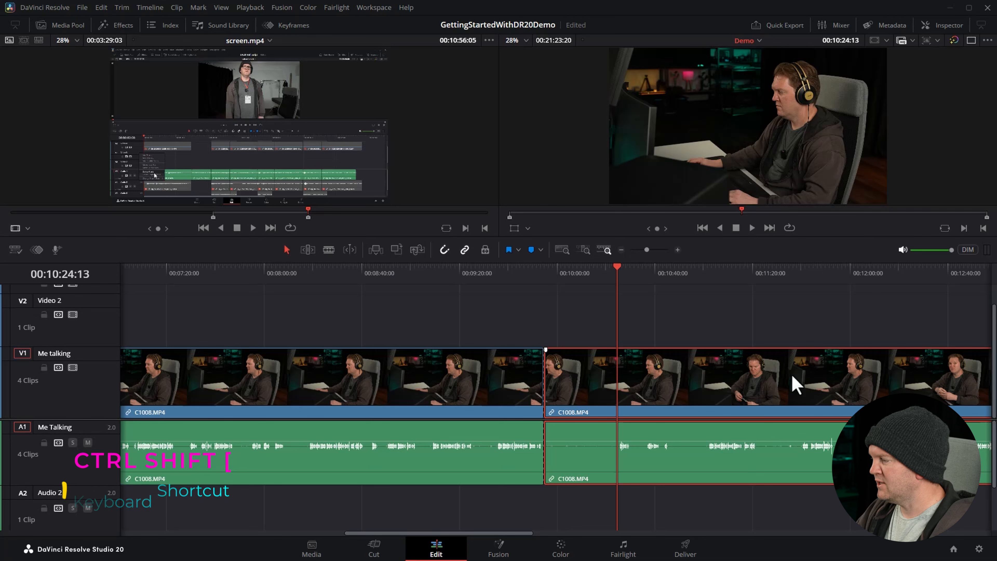
{"action": "key", "text": "ctrl+shift+bracketleft"}
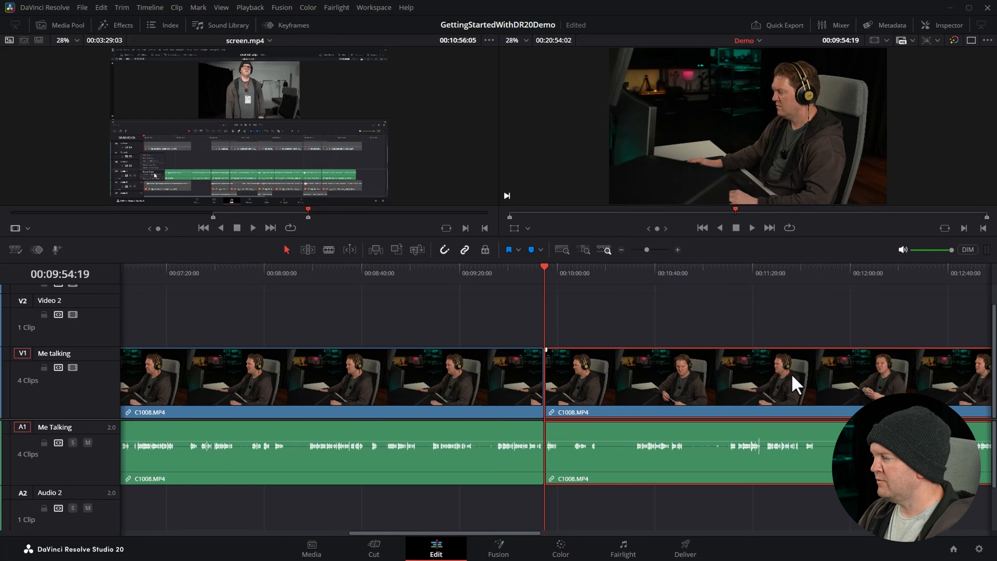
With the playhead at 00:00:46:12, trim the C1007.MP4 clip's end back to about 00:01:54 and its start forward to about 00:00:37, leaving gaps
{"action": "left_click", "coordinate": [529, 275]}
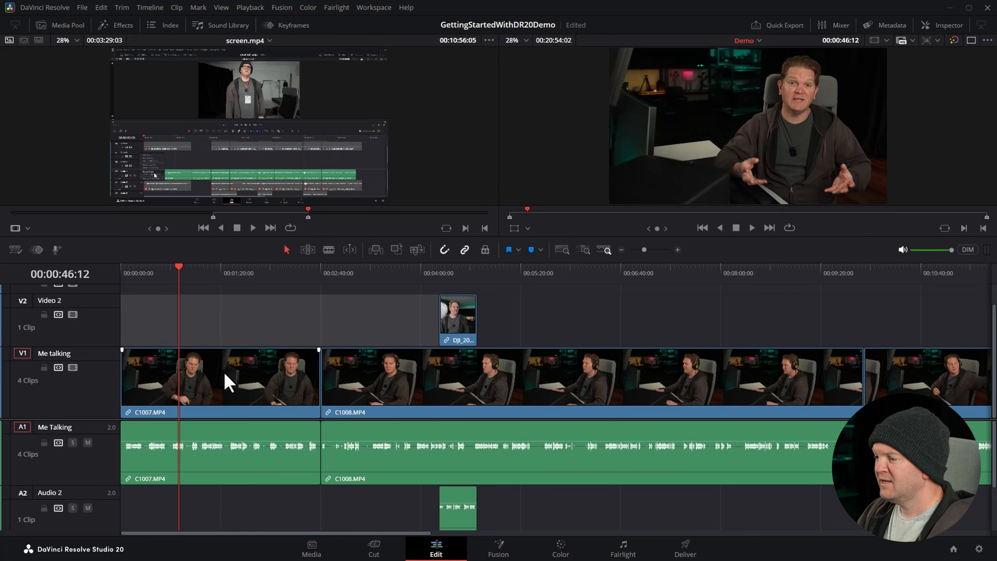
{"action": "left_click", "coordinate": [229, 383]}
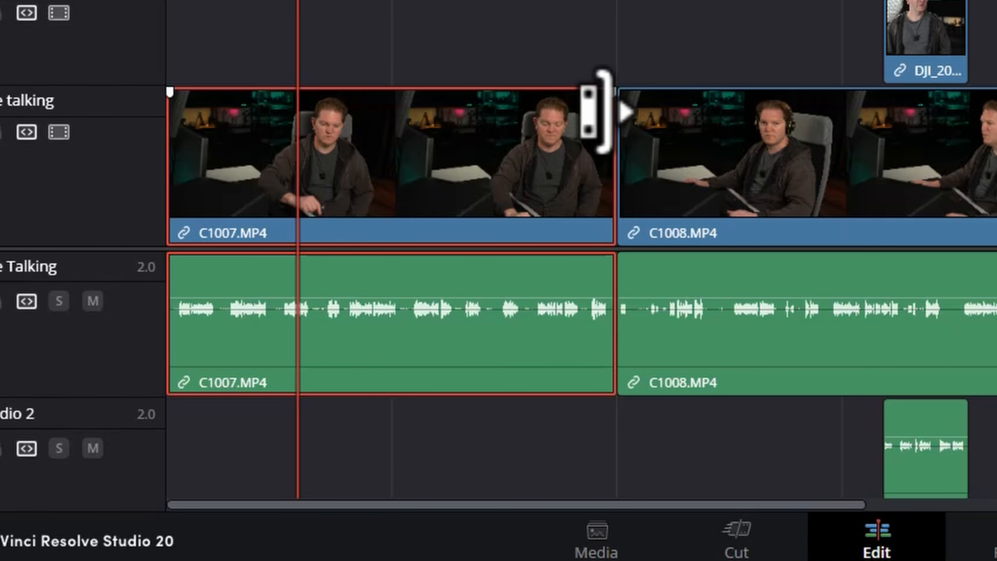
{"action": "left_click_drag", "start_coordinate": [594, 112], "coordinate": [467, 112]}
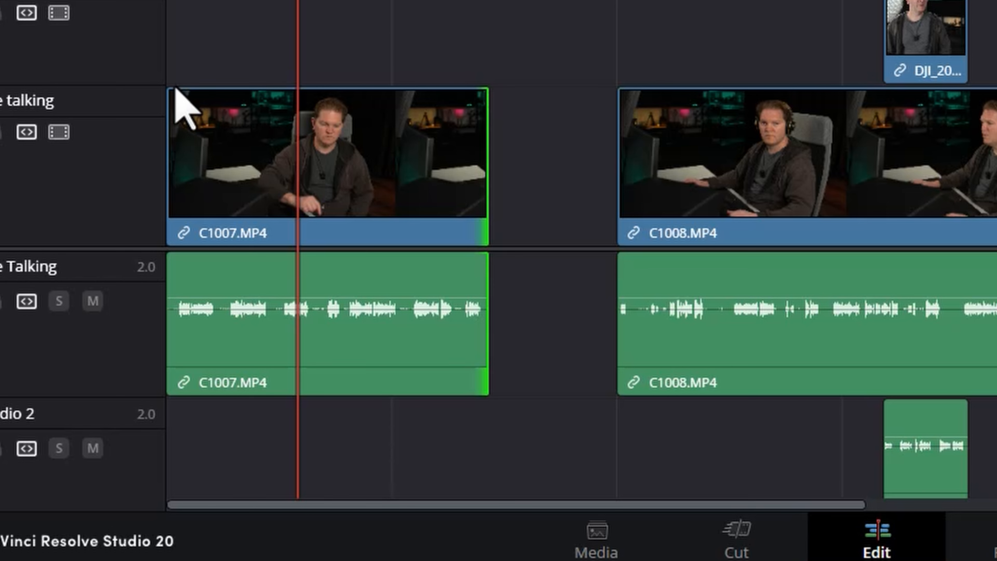
{"action": "left_click", "coordinate": [184, 114]}
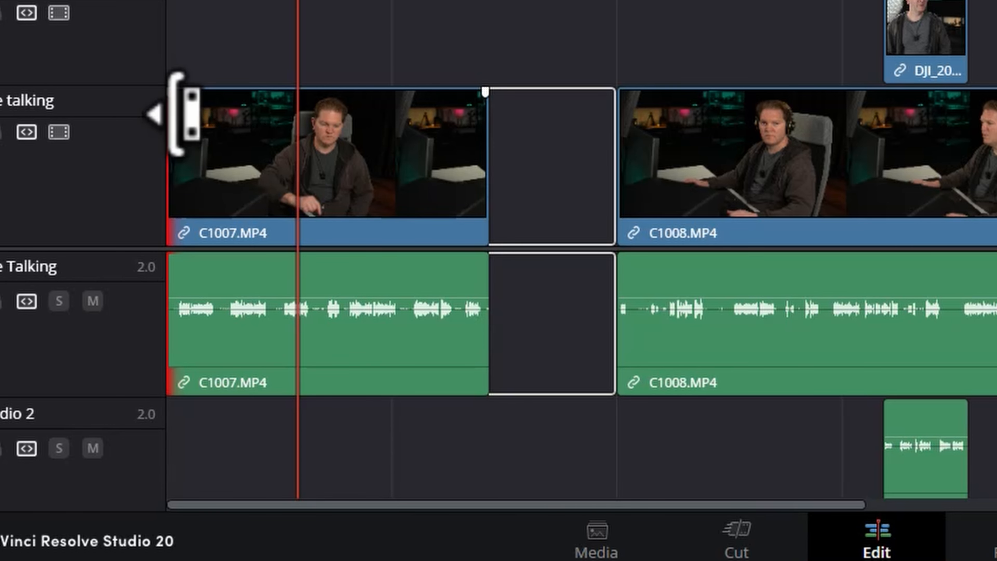
{"action": "left_click_drag", "start_coordinate": [184, 114], "coordinate": [289, 114]}
{"action": "left_click", "coordinate": [373, 133]}
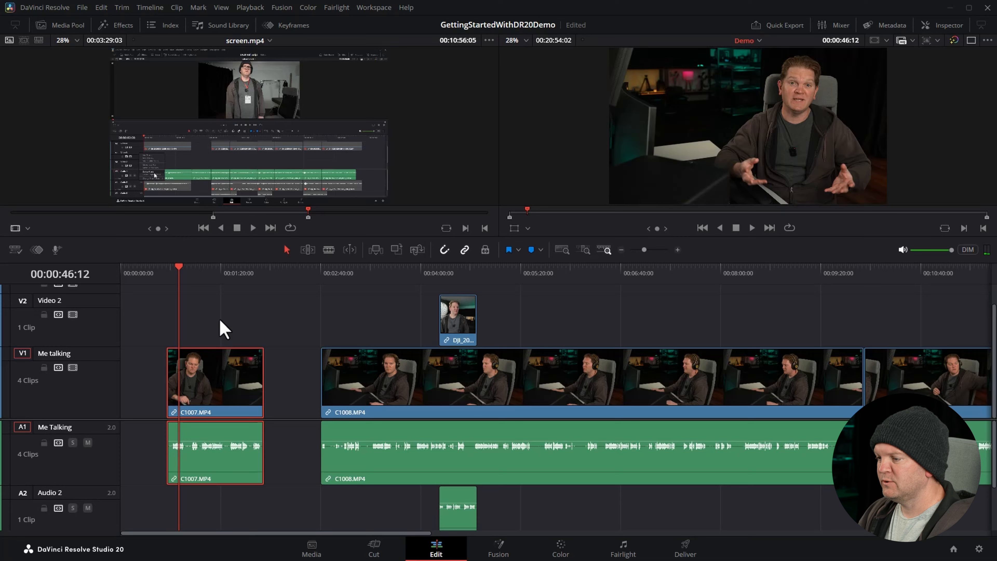
Switch to Trim Edit Mode and ripple trim the end of the first C1008.MP4 clip to be shorter without leaving a gap
{"action": "scroll", "coordinate": [687, 342], "scroll_direction": "right", "scroll_amount": 3}
{"action": "scroll", "coordinate": [688, 345], "scroll_direction": "right", "scroll_amount": 5}
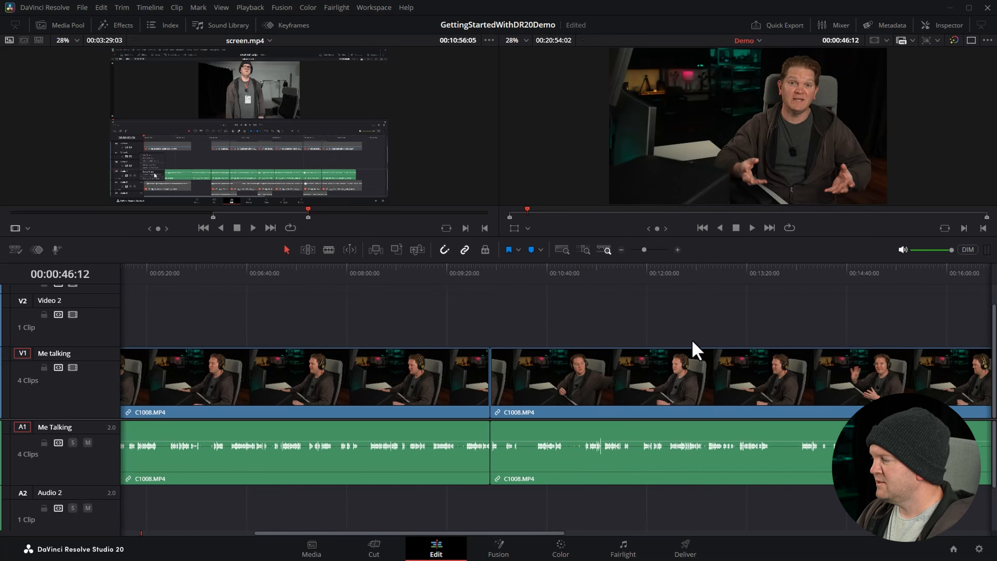
{"action": "left_click", "coordinate": [418, 365]}
{"action": "left_click", "coordinate": [436, 366]}
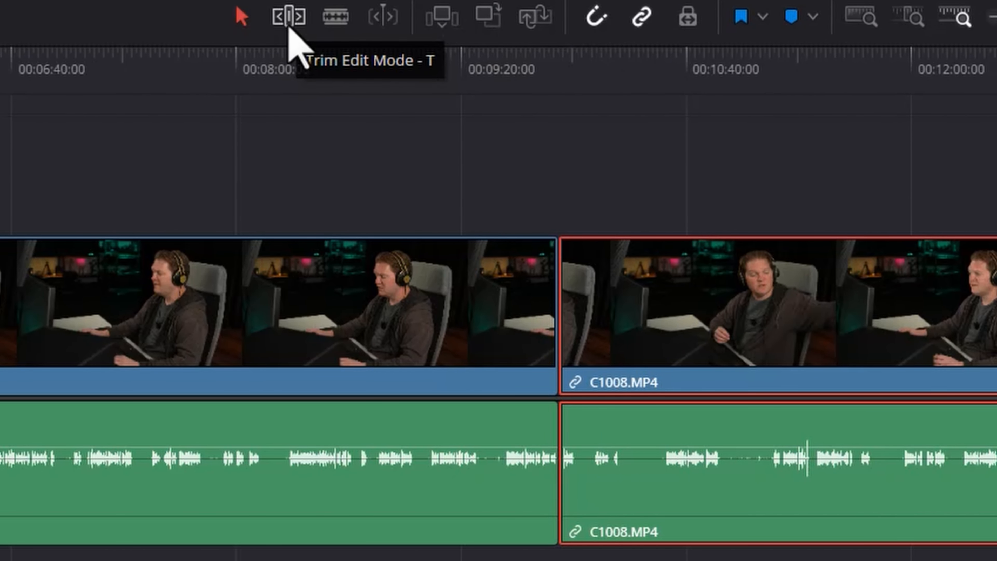
{"action": "left_click", "coordinate": [289, 25]}
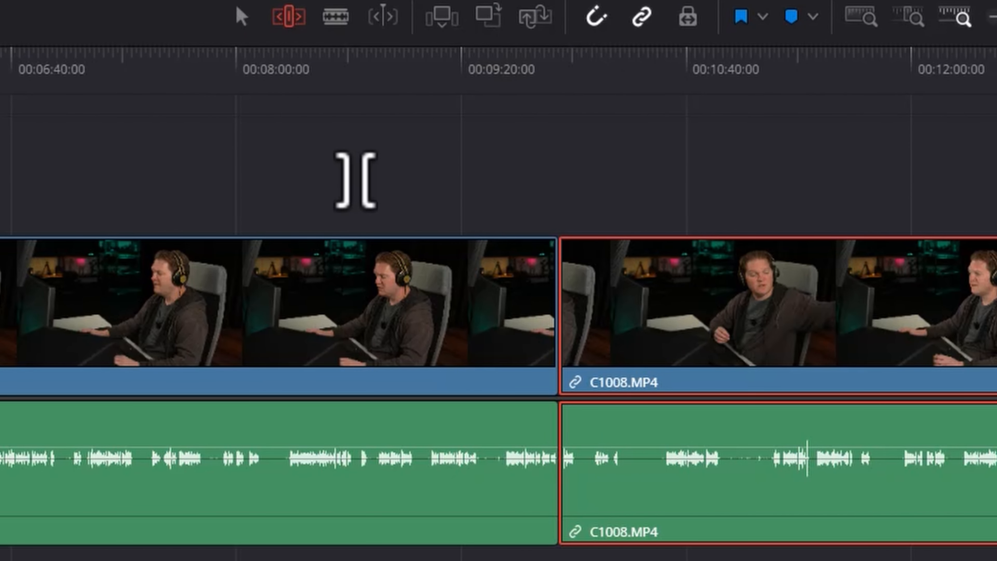
{"action": "left_click", "coordinate": [538, 261]}
{"action": "left_click_drag", "start_coordinate": [537, 261], "coordinate": [327, 263]}
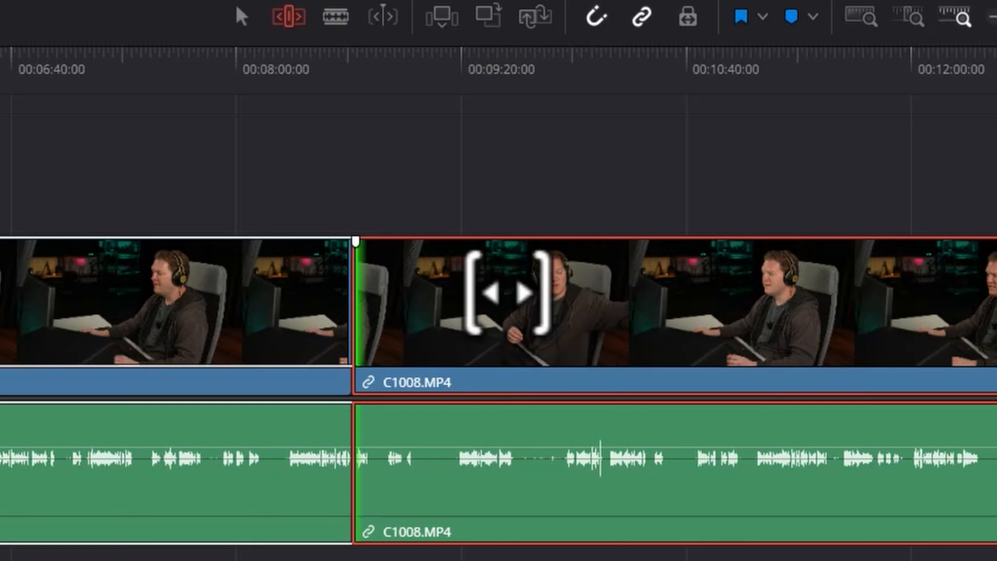
Ripple trim the start of the second C1008.MP4 clip inward, and extend it back out to restore trimmed footage
{"action": "left_click", "coordinate": [365, 256]}
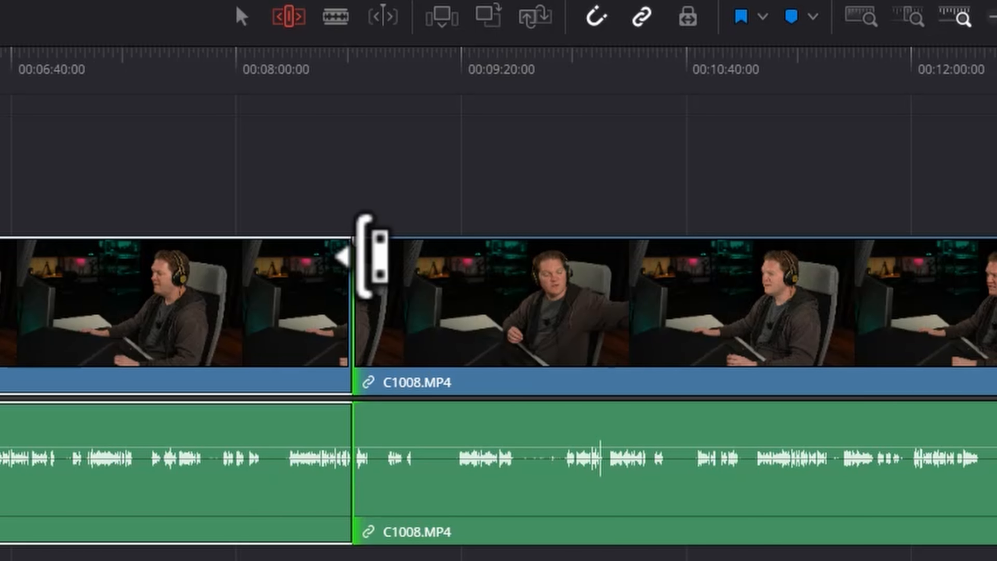
{"action": "left_click_drag", "start_coordinate": [373, 255], "coordinate": [541, 362]}
{"action": "left_click_drag", "start_coordinate": [548, 364], "coordinate": [563, 363]}
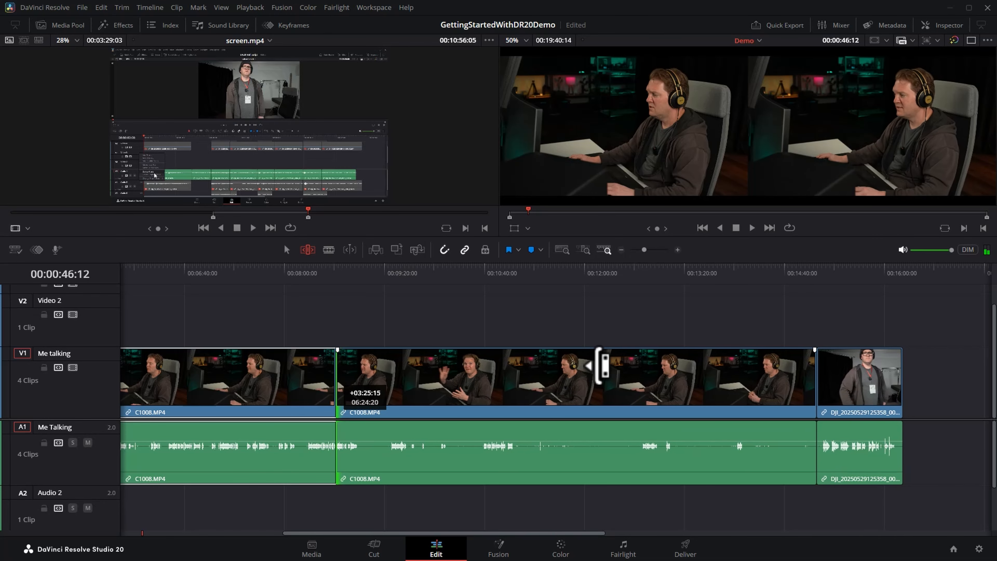
{"action": "left_click_drag", "start_coordinate": [617, 365], "coordinate": [196, 369]}
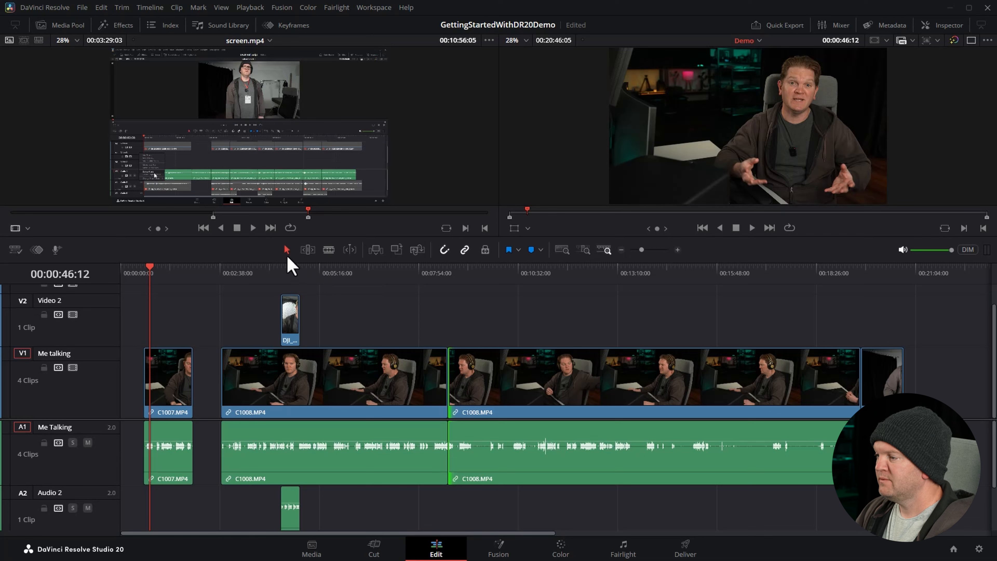
In Selection mode, align the C1007.MP4 clip's start with the playhead at 00:00:46:12, and move the clip to Video 2 and back to V1
{"action": "mouse_move", "coordinate": [168, 387]}
{"action": "left_mouse_down"}
{"action": "mouse_move", "coordinate": [181, 393]}
{"action": "mouse_move", "coordinate": [153, 394]}
{"action": "mouse_move", "coordinate": [172, 393]}
{"action": "left_mouse_up"}
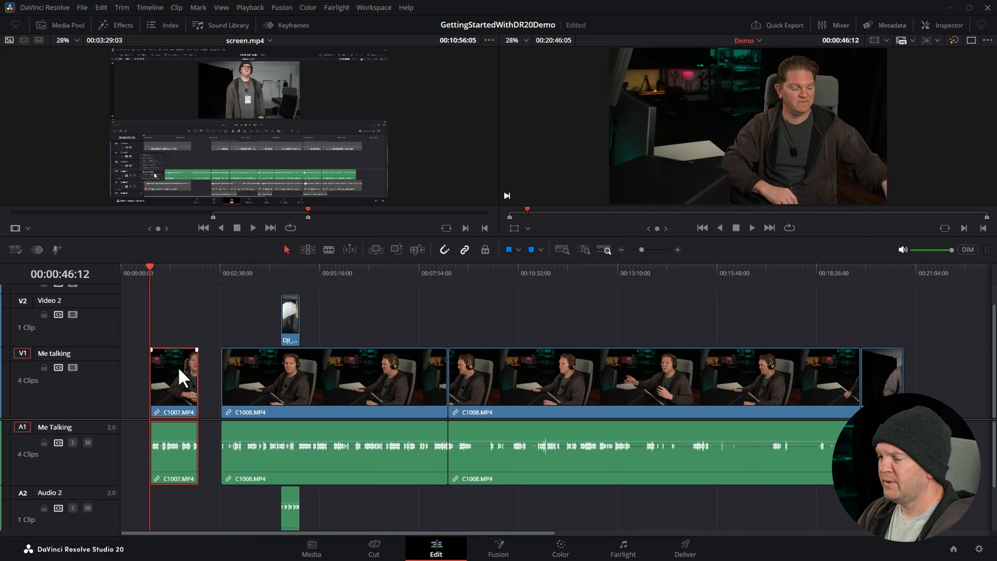
{"action": "left_click_drag", "start_coordinate": [170, 372], "coordinate": [172, 328]}
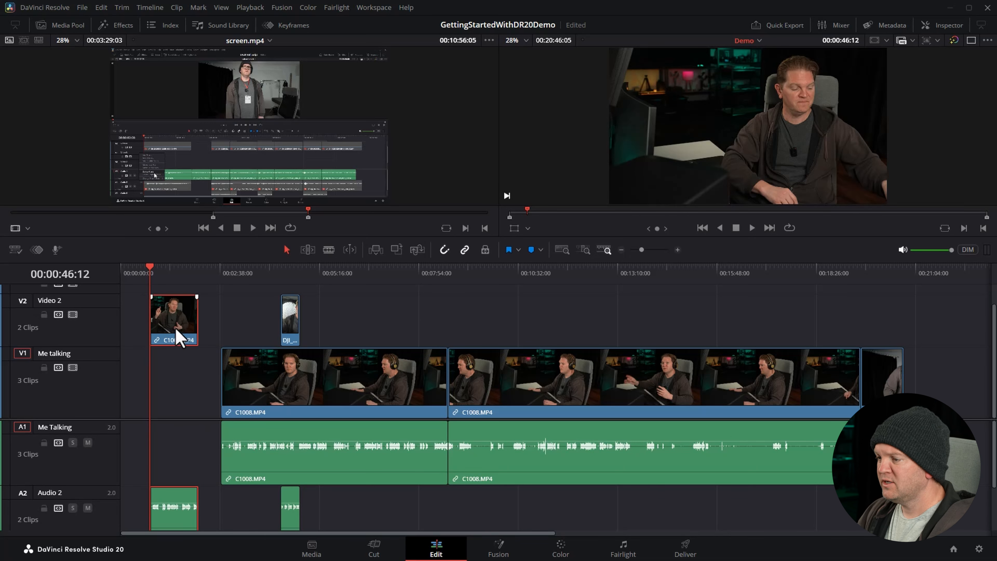
{"action": "left_click_drag", "start_coordinate": [178, 336], "coordinate": [169, 363]}
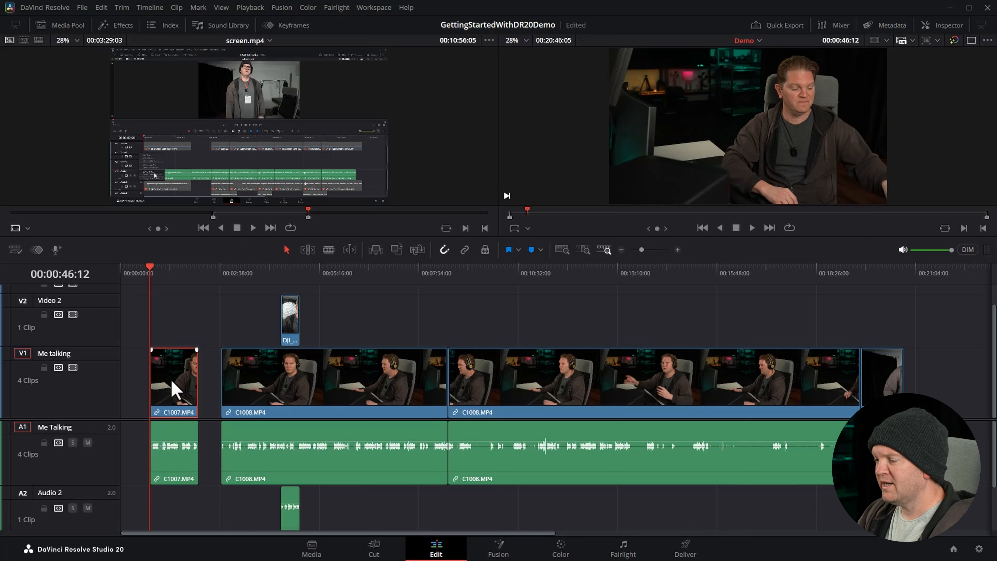
Select only the video part and only the audio part of the linked C1007.MP4 clip in turn
{"action": "mouse_move", "coordinate": [171, 378]}
{"action": "left_mouse_down"}
{"action": "mouse_move", "coordinate": [169, 331]}
{"action": "mouse_move", "coordinate": [161, 383]}
{"action": "mouse_move", "coordinate": [142, 383]}
{"action": "mouse_move", "coordinate": [176, 391]}
{"action": "left_mouse_up"}
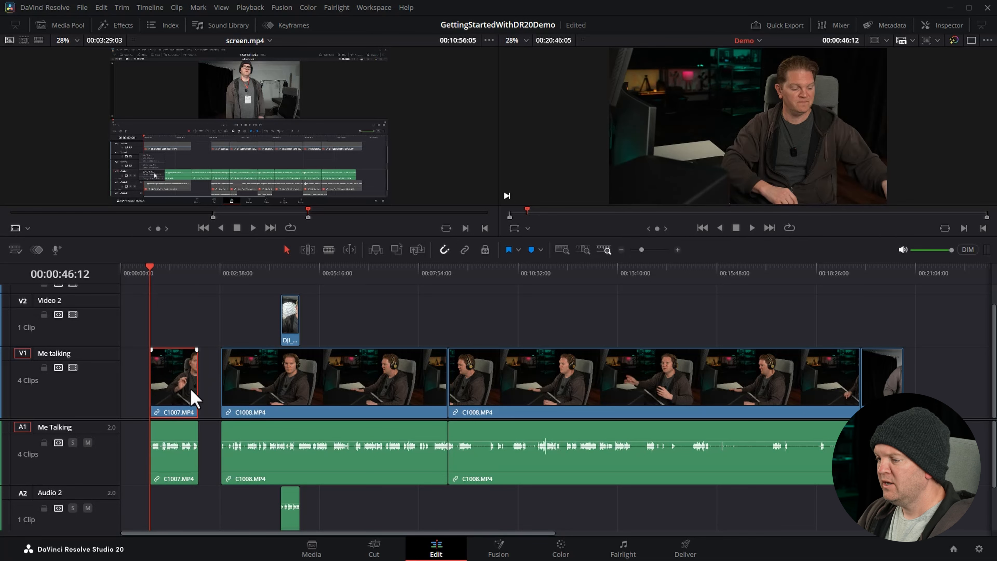
{"action": "mouse_move", "coordinate": [164, 470]}
{"action": "left_mouse_down"}
{"action": "mouse_move", "coordinate": [167, 507]}
{"action": "mouse_move", "coordinate": [145, 464]}
{"action": "mouse_move", "coordinate": [177, 468]}
{"action": "mouse_move", "coordinate": [169, 470]}
{"action": "left_mouse_up"}
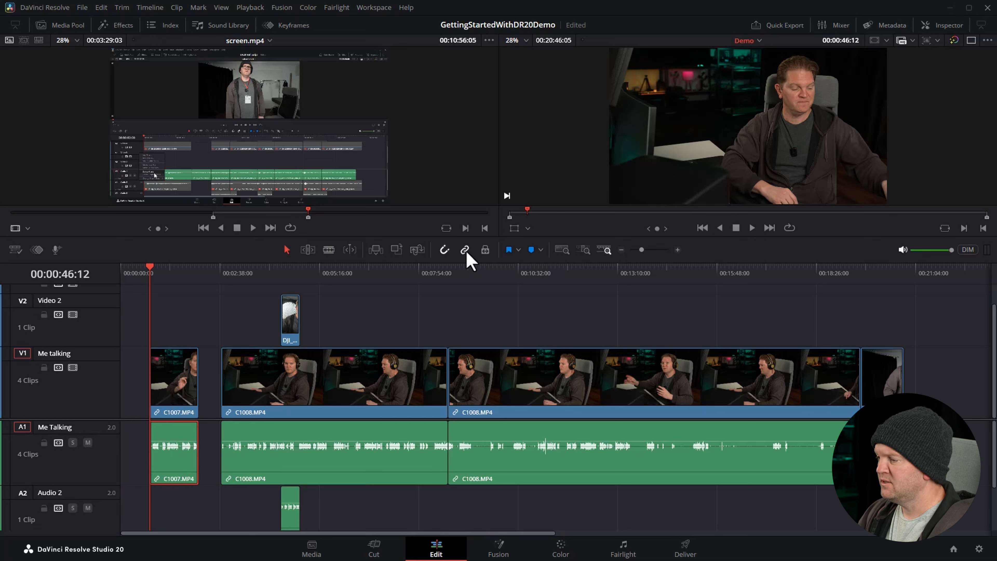
{"action": "mouse_move", "coordinate": [168, 367]}
{"action": "left_mouse_down"}
{"action": "mouse_move", "coordinate": [139, 368]}
{"action": "mouse_move", "coordinate": [172, 366]}
{"action": "left_mouse_up"}
Relocate the C1007.MP4 clip to 00:08:41:07 by shifting the following clips to open a gap, and close them up against it
{"action": "left_click", "coordinate": [449, 274]}
{"action": "left_click_drag", "start_coordinate": [518, 307], "coordinate": [888, 462]}
{"action": "left_click_drag", "start_coordinate": [504, 397], "coordinate": [701, 400]}
{"action": "left_click_drag", "start_coordinate": [173, 385], "coordinate": [467, 398]}
{"action": "left_click_drag", "start_coordinate": [598, 309], "coordinate": [837, 405]}
{"action": "left_click_drag", "start_coordinate": [831, 396], "coordinate": [697, 399]}
{"action": "left_click_drag", "start_coordinate": [549, 393], "coordinate": [589, 392]}
Undo the manual relocation of the C1007.MP4 clip and all the related clip shifts
{"action": "key", "text": "ctrl+z"}
{"action": "key", "text": "ctrl+z"}
{"action": "key", "text": "ctrl+z"}
{"action": "key", "text": "ctrl+z"}
{"action": "key", "text": "ctrl+z"}
{"action": "key", "text": "ctrl+z"}
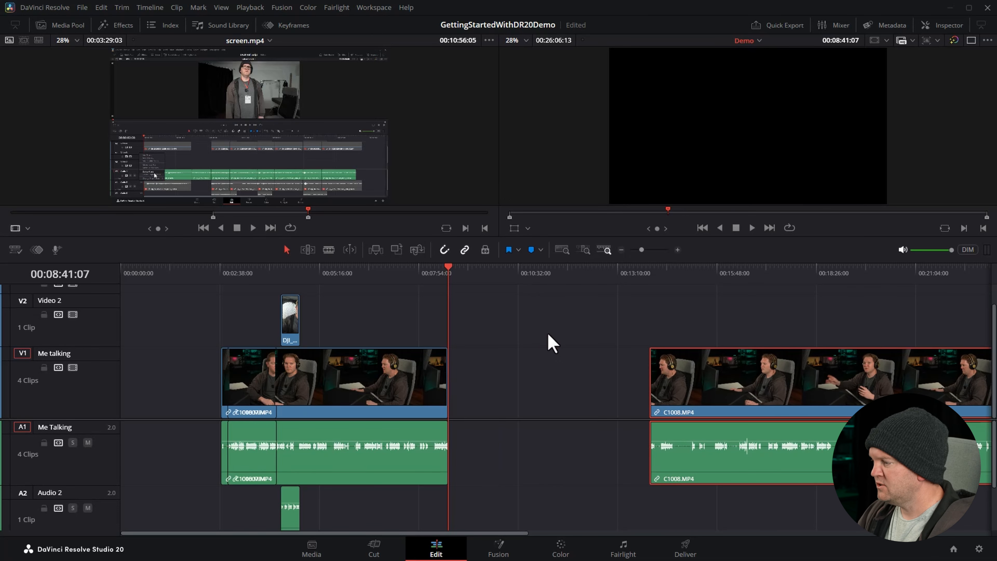
Swap the C1007.MP4 clip rightward past both C1008.MP4 clips, and swap it back leftward to directly before the first one
{"action": "left_click", "coordinate": [169, 371]}
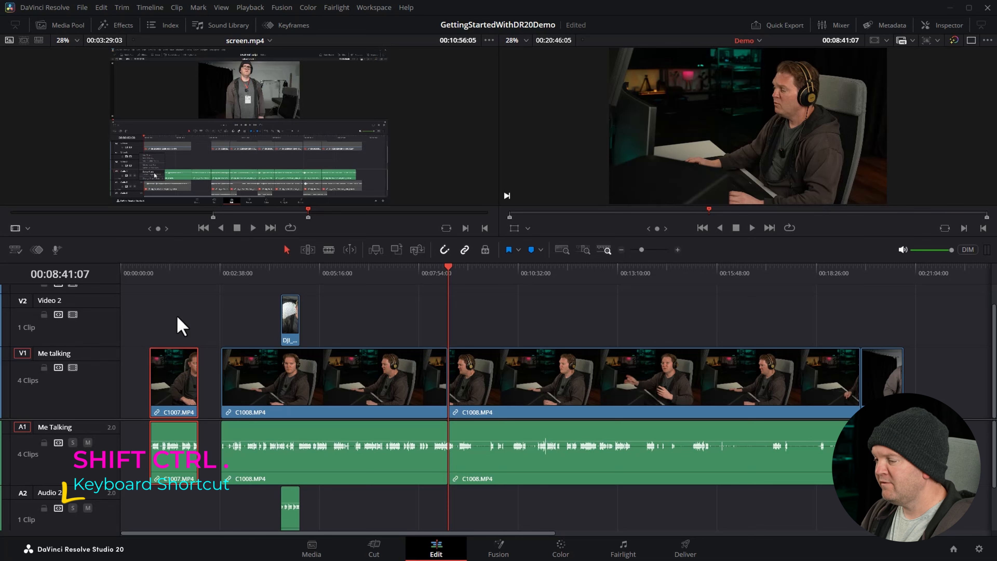
{"action": "key", "text": "ctrl+shift+period"}
{"action": "key", "text": "ctrl+shift+period"}
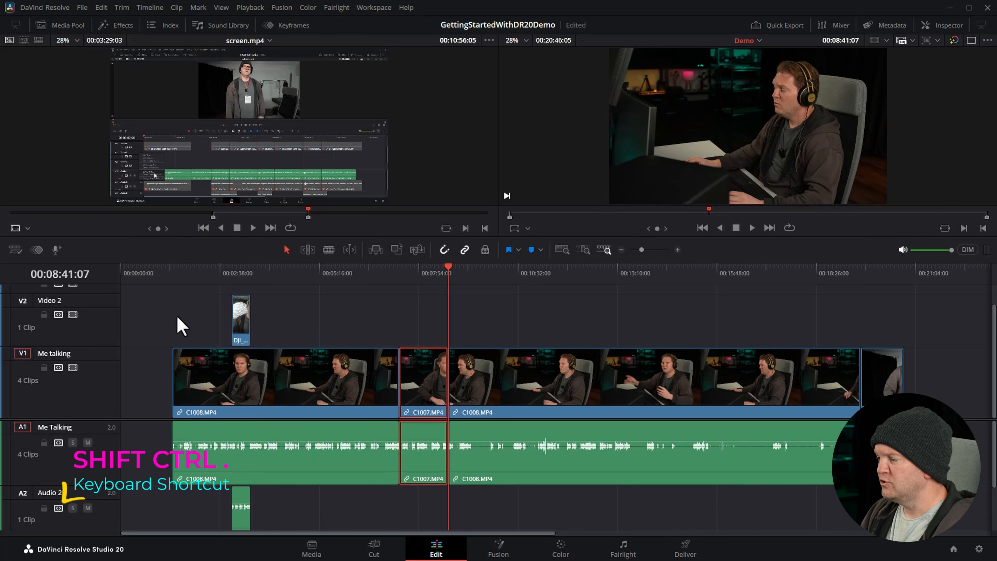
{"action": "key", "text": "ctrl+shift+period"}
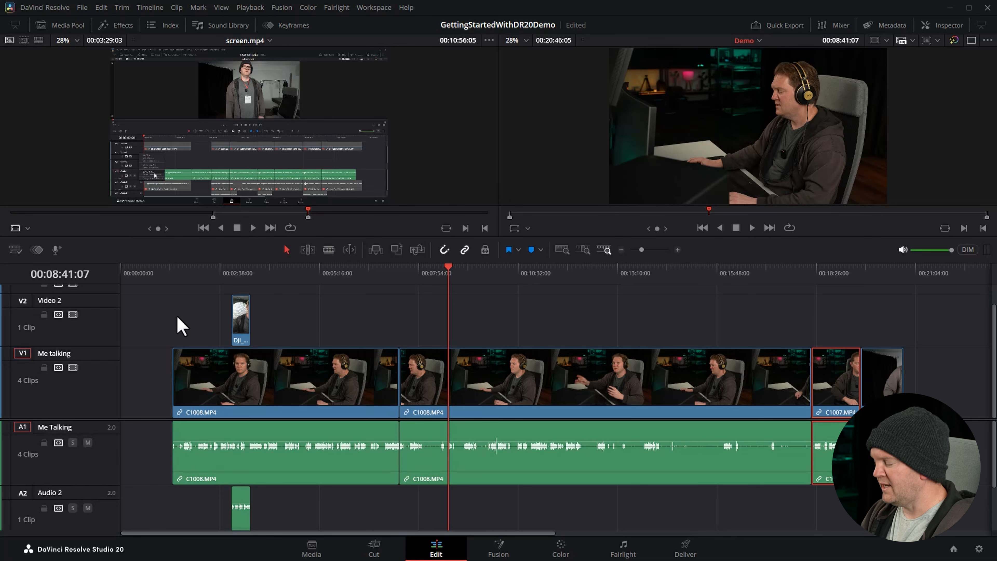
{"action": "key", "text": "ctrl+shift+comma"}
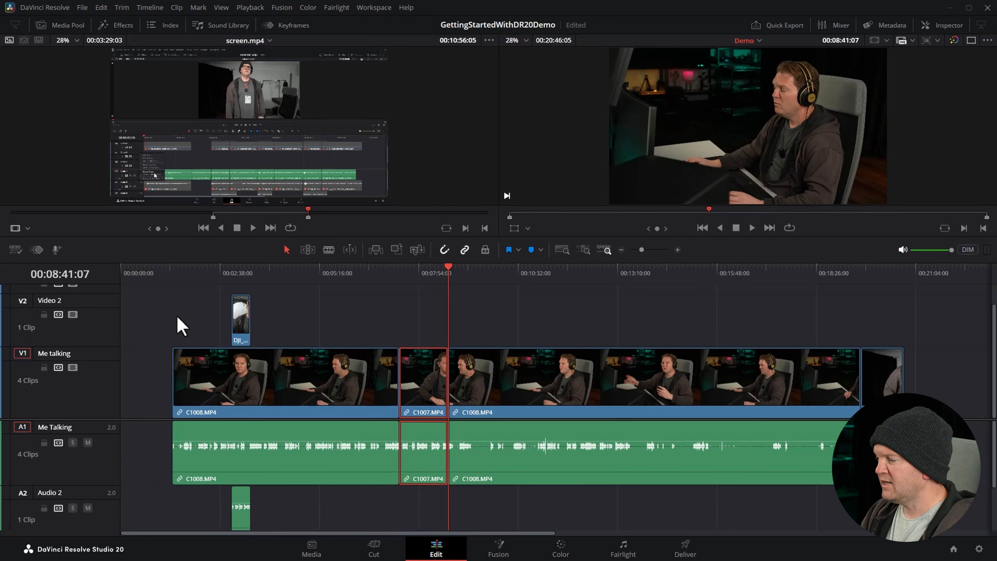
{"action": "key", "text": "ctrl+shift+comma"}
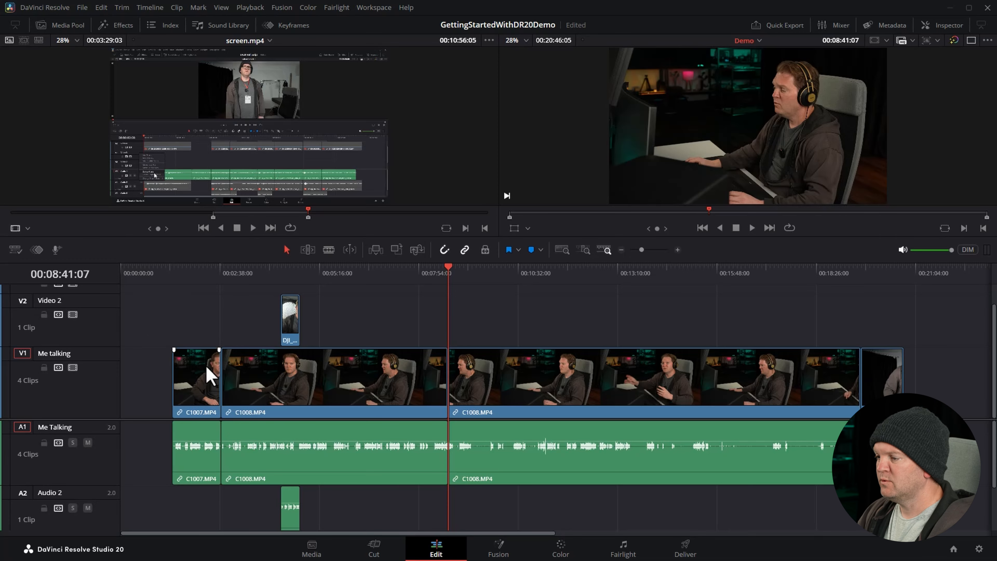
Copy the first C1007.MP4 clip and paste the copy after the last clip on the timeline, at 00:21:03:07
{"action": "left_click", "coordinate": [101, 7]}
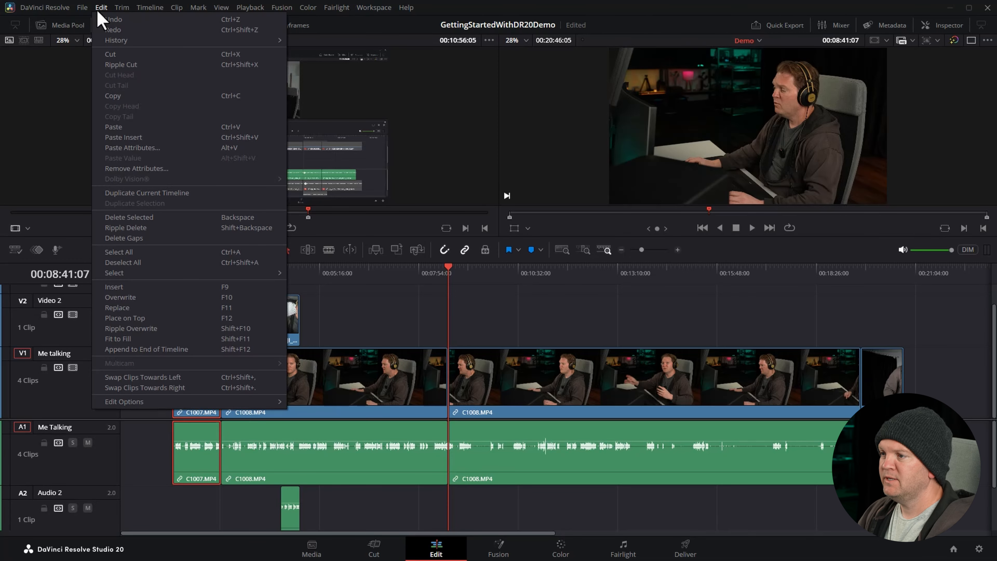
{"action": "left_click", "coordinate": [206, 471]}
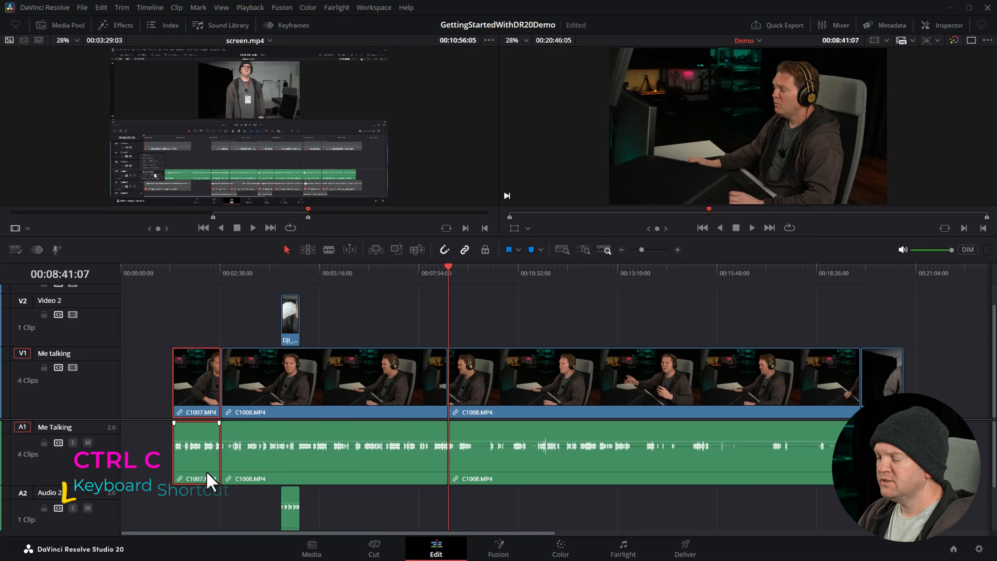
{"action": "left_click_drag", "start_coordinate": [236, 275], "coordinate": [915, 289]}
{"action": "left_click", "coordinate": [102, 7]}
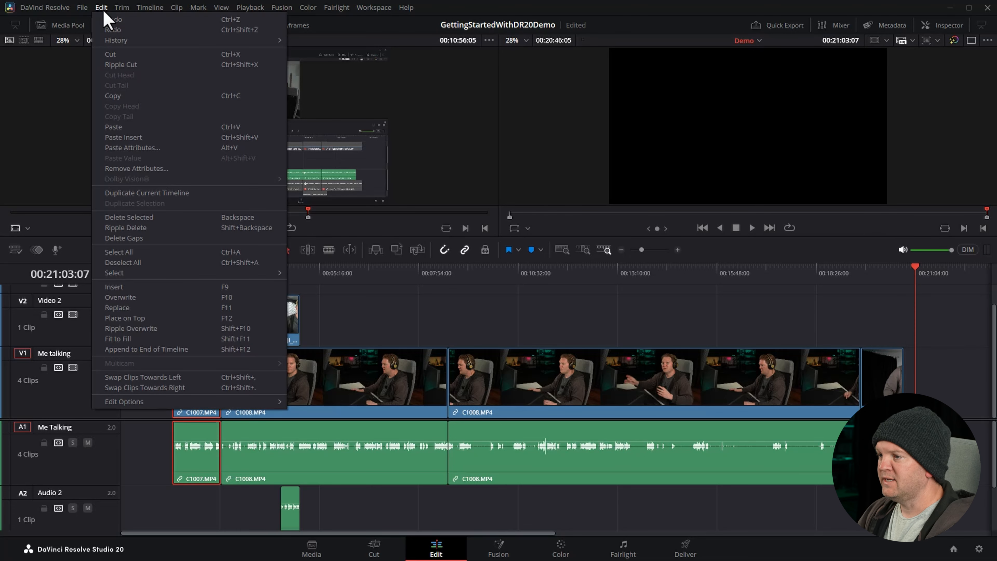
{"action": "left_click", "coordinate": [916, 273]}
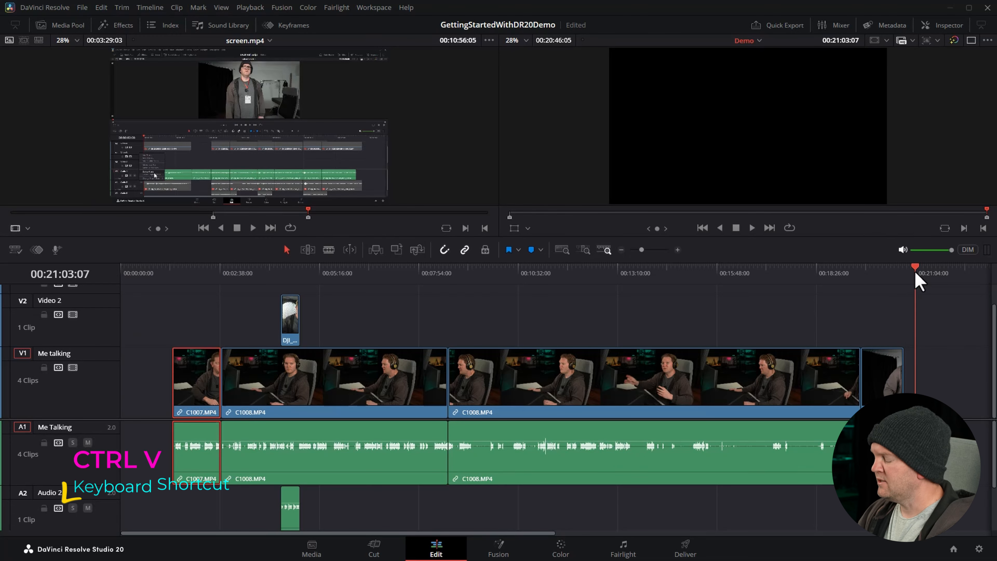
{"action": "key", "text": "ctrl+v"}
Color the first C1007.MP4 clip orange and paste-insert a copy between the two C1008.MP4 clips at 00:08:41:07
{"action": "right_click", "coordinate": [198, 367]}
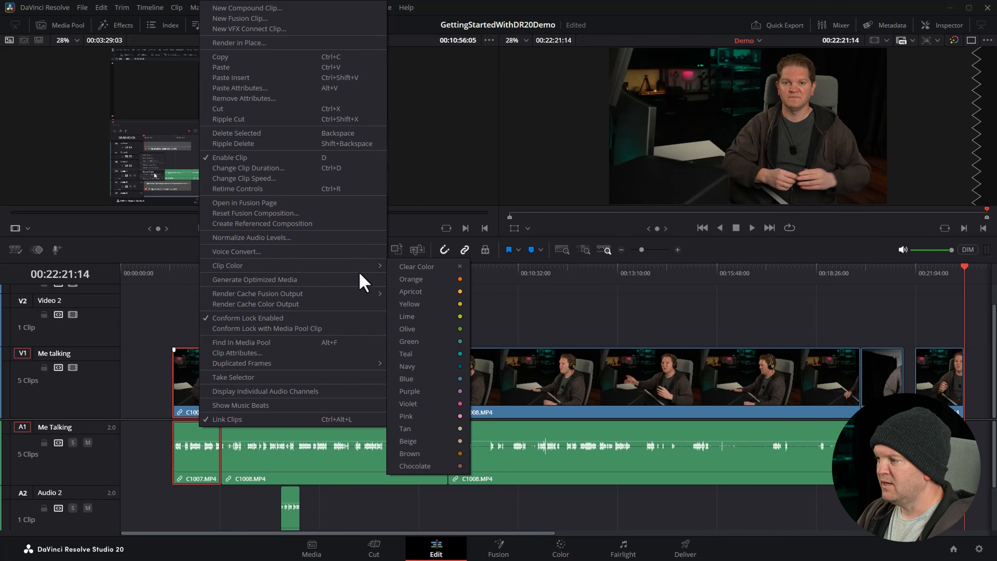
{"action": "left_click", "coordinate": [421, 279]}
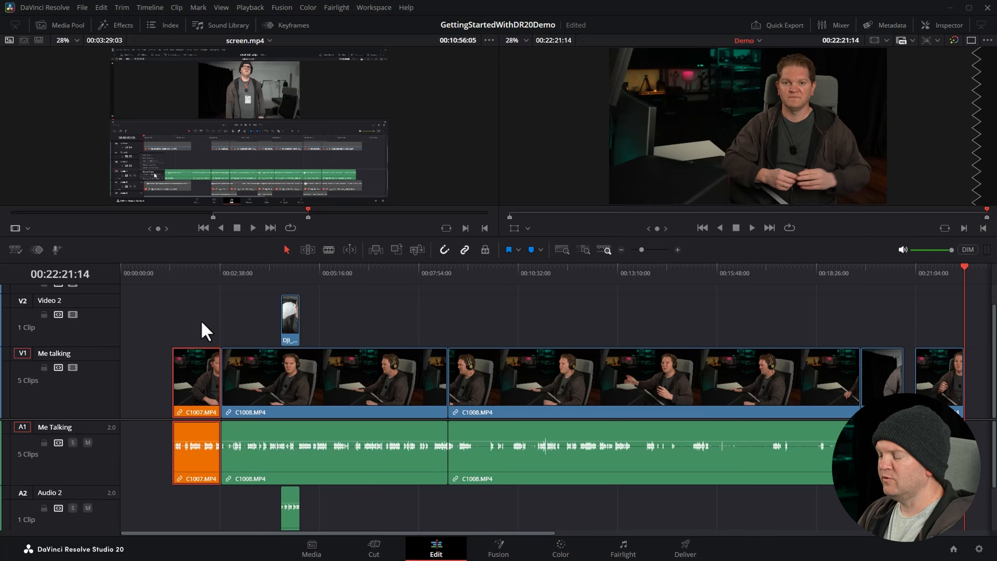
{"action": "left_click_drag", "start_coordinate": [211, 274], "coordinate": [445, 275]}
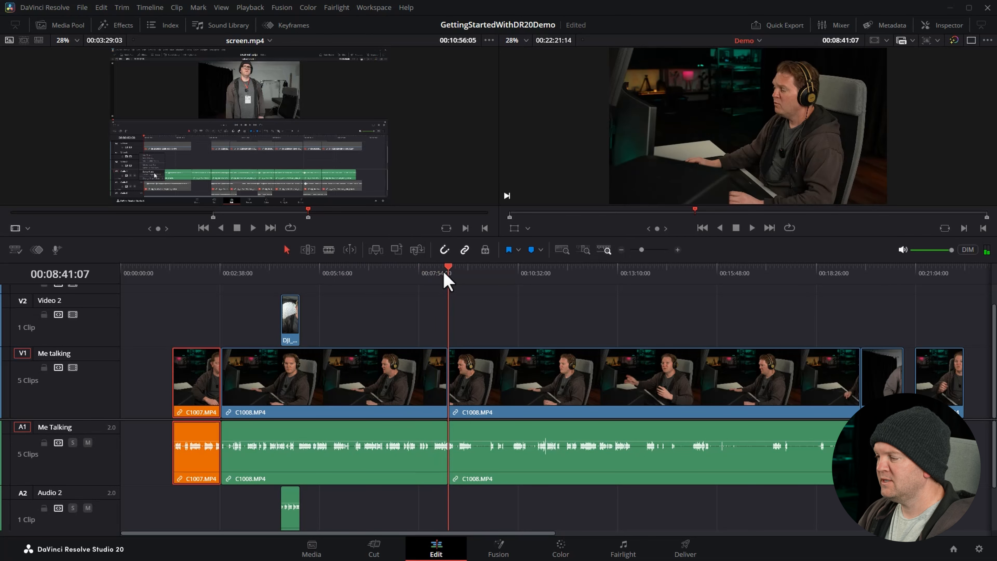
{"action": "left_click", "coordinate": [102, 7]}
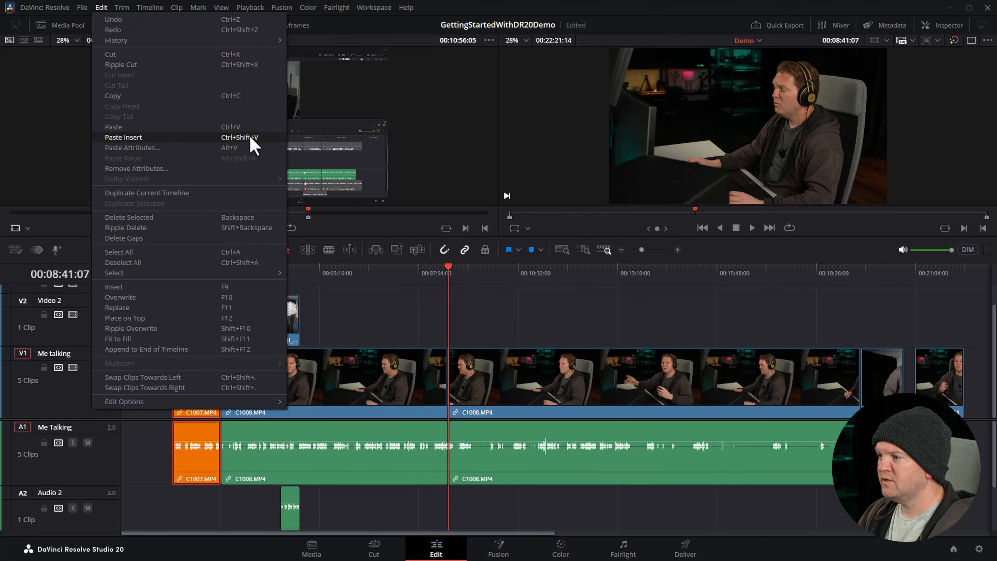
{"action": "left_click", "coordinate": [449, 268]}
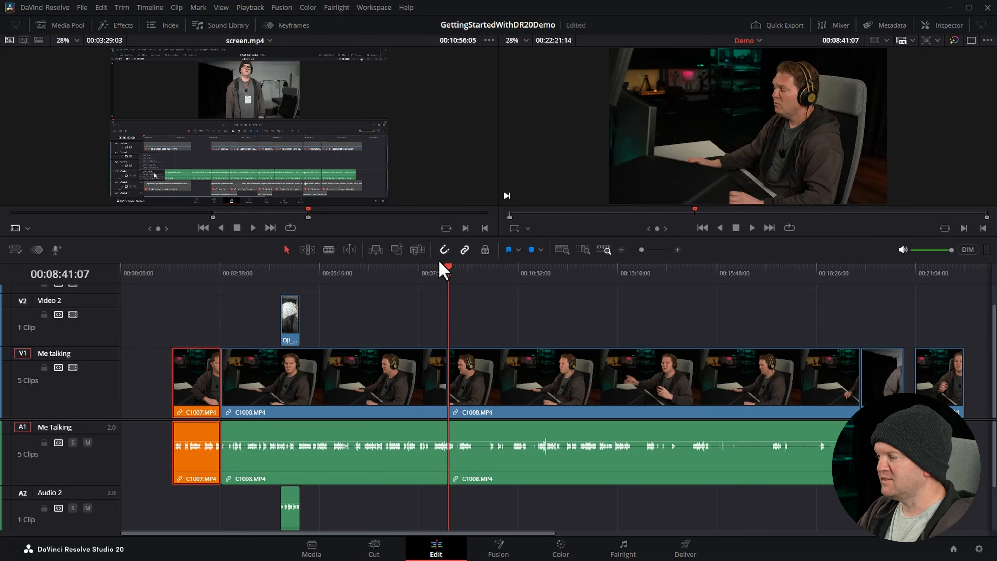
{"action": "key", "text": "ctrl+shift+v"}
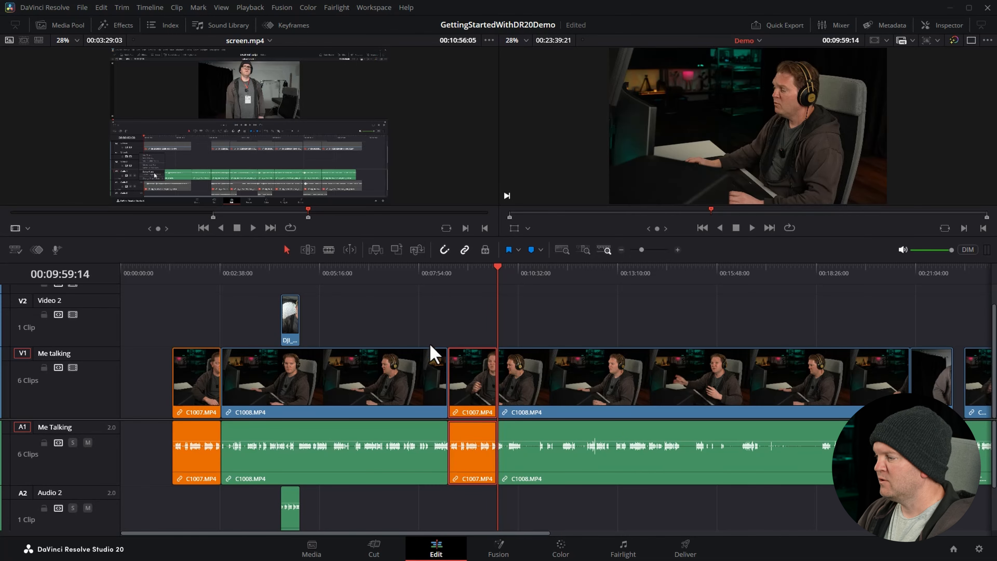
{"action": "left_click", "coordinate": [430, 369]}
{"action": "left_click", "coordinate": [561, 373]}
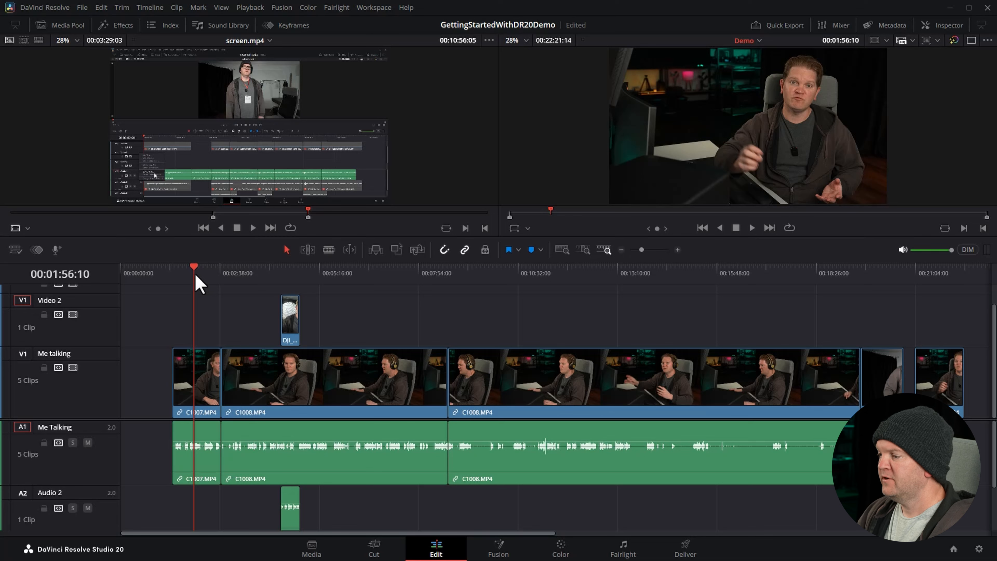
Show the video properties of the first C1007.MP4 clip and set its linked zoom to 2.000
{"action": "left_click", "coordinate": [206, 375]}
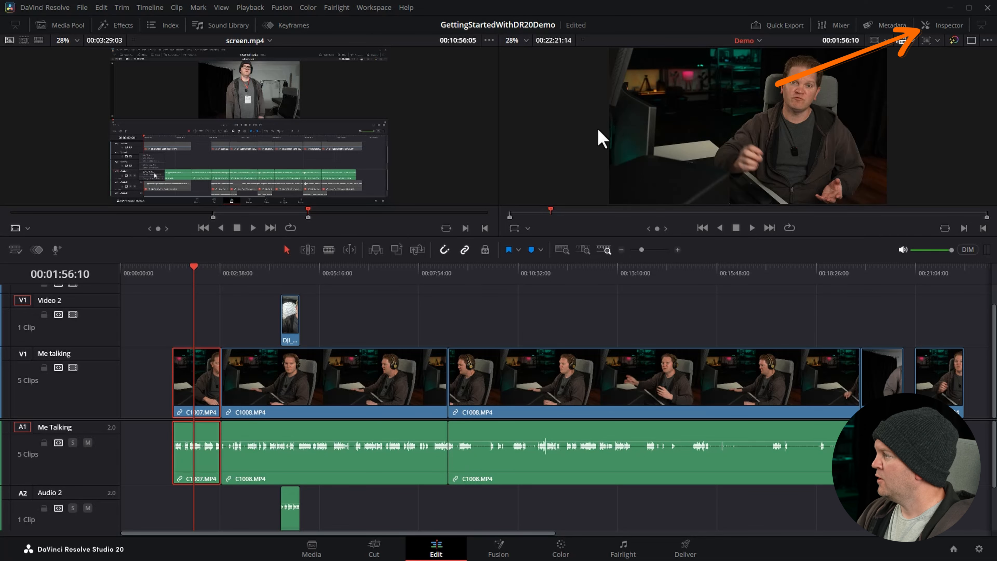
{"action": "left_click", "coordinate": [958, 27]}
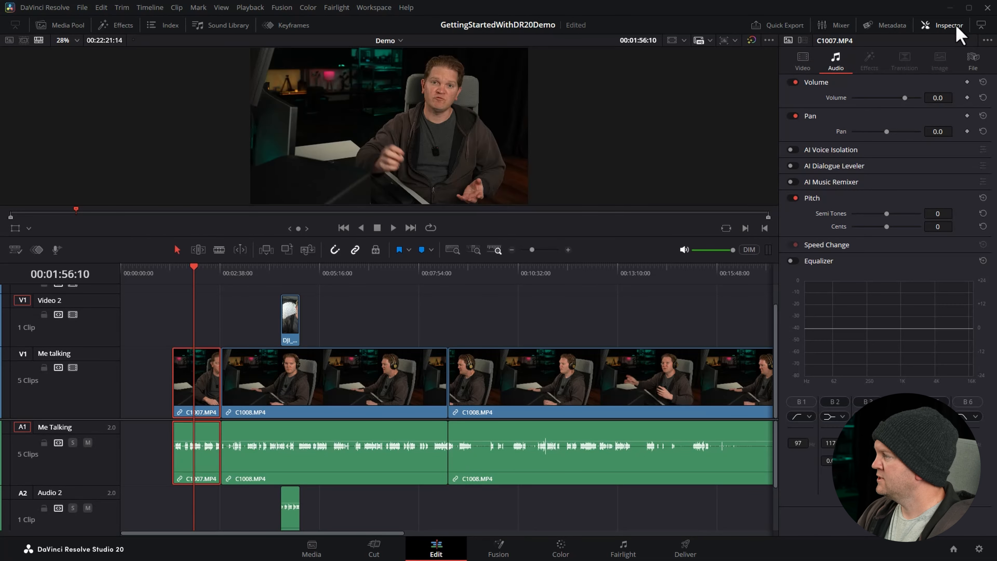
{"action": "left_click", "coordinate": [803, 62]}
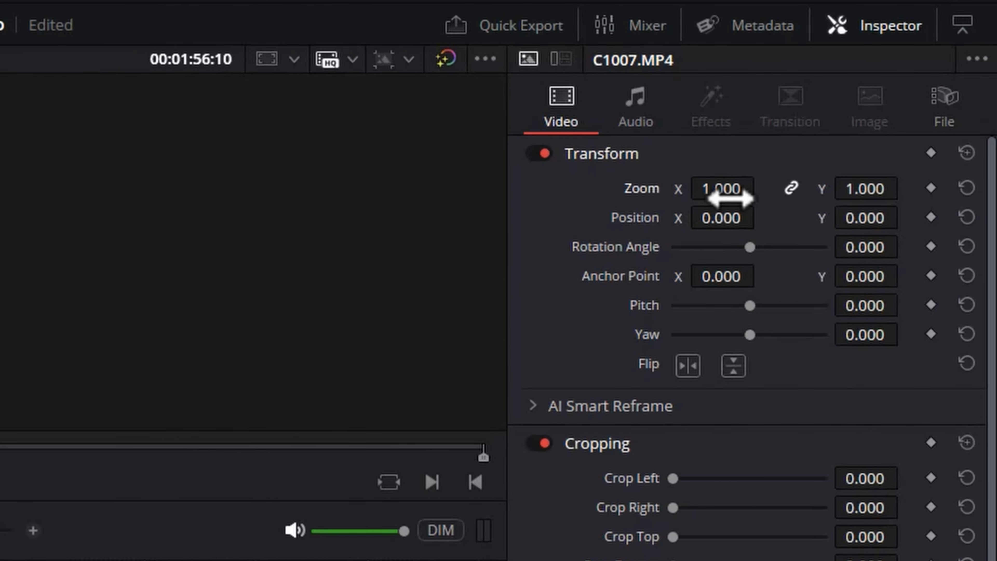
{"action": "left_click", "coordinate": [727, 189]}
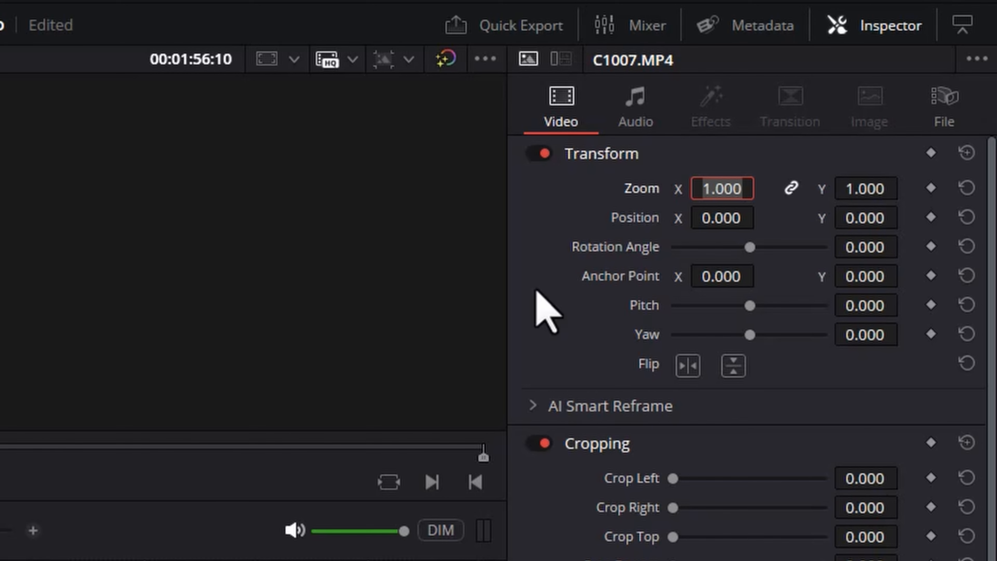
{"action": "type", "text": "2"}
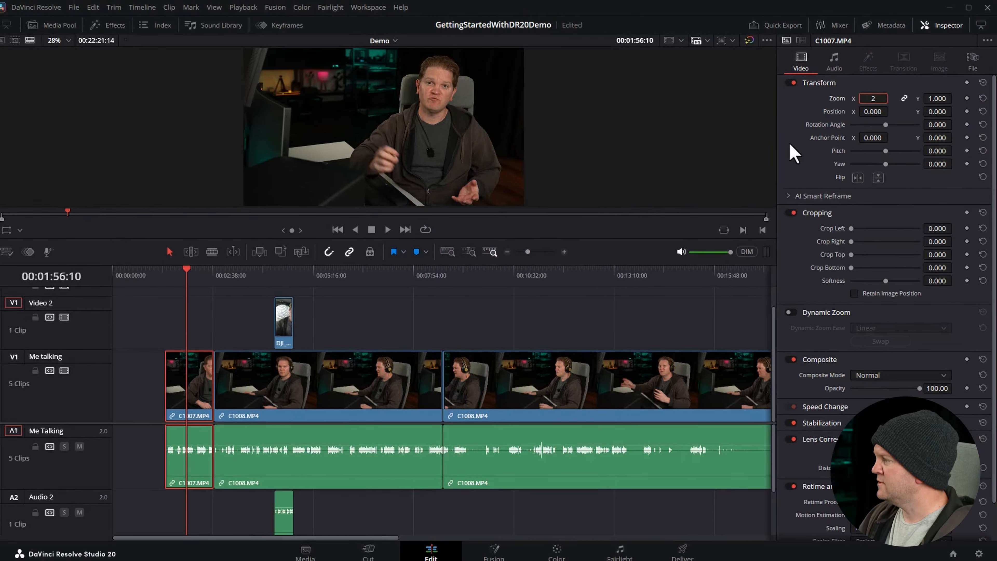
{"action": "key", "text": "Return"}
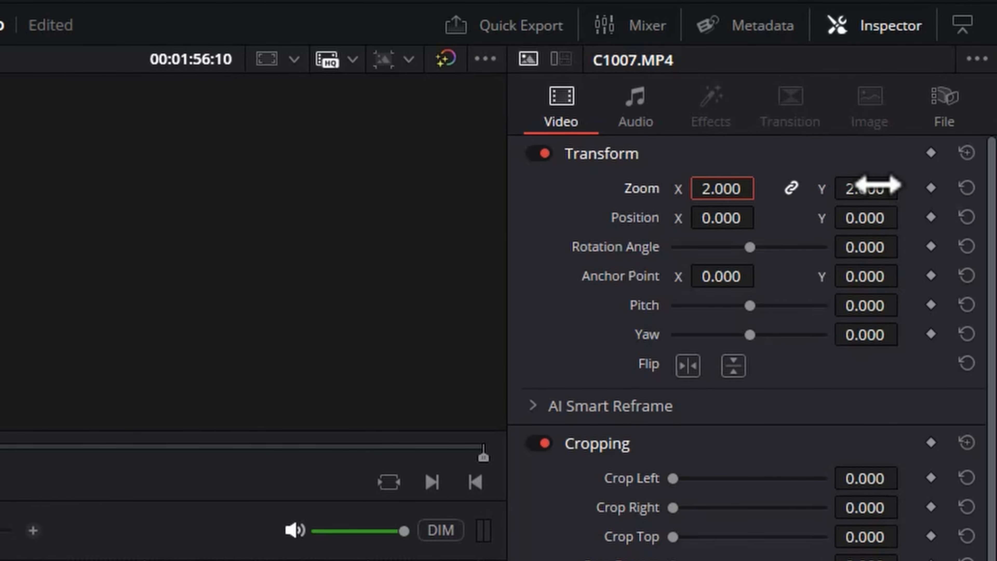
Adjust the C1007.MP4 clip's zoom to 3.720 and its position to X -1048 and Y -819 to frame the face
{"action": "left_click_drag", "start_coordinate": [722, 188], "coordinate": [667, 188]}
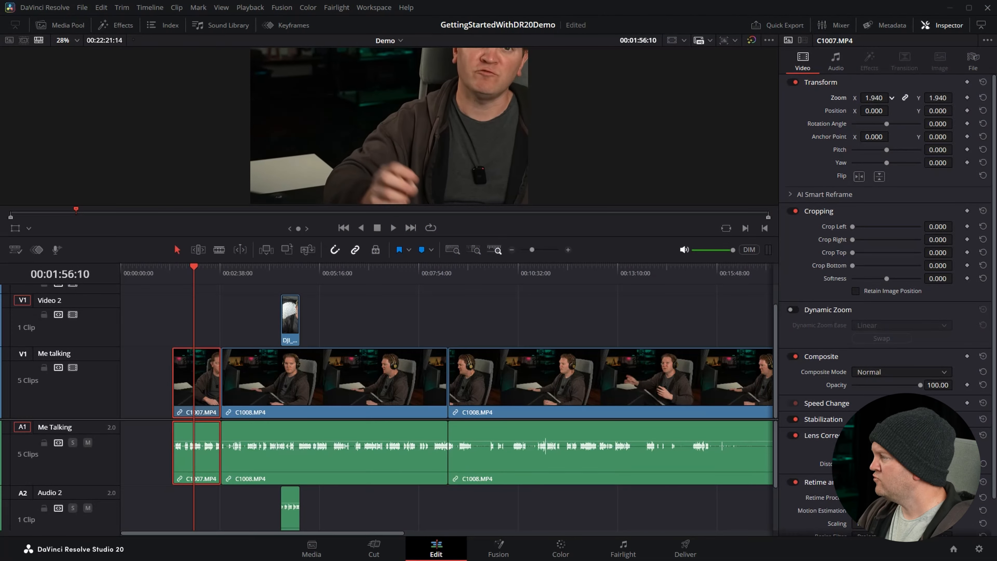
{"action": "left_click_drag", "start_coordinate": [874, 98], "coordinate": [966, 98]}
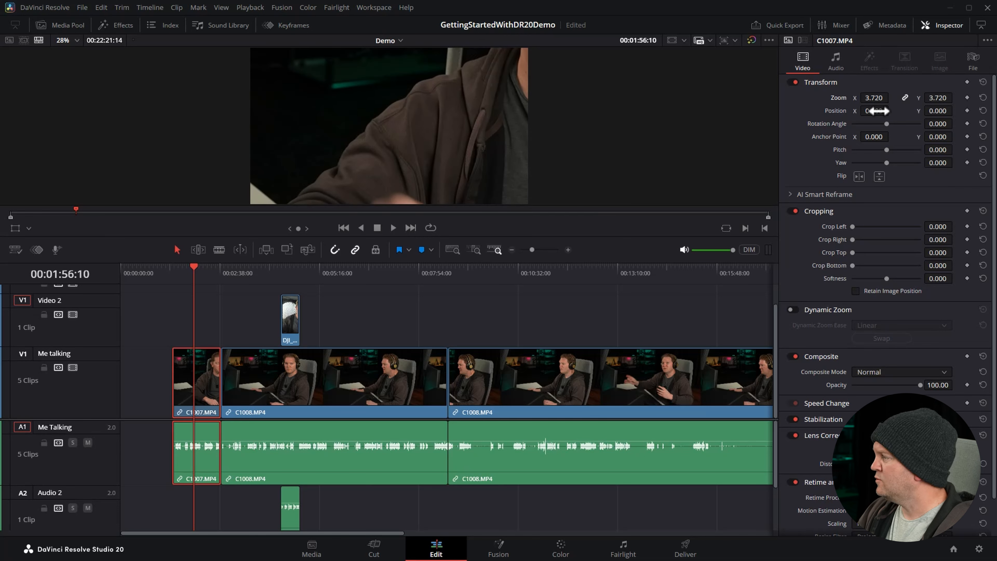
{"action": "left_click_drag", "start_coordinate": [874, 111], "coordinate": [834, 111]}
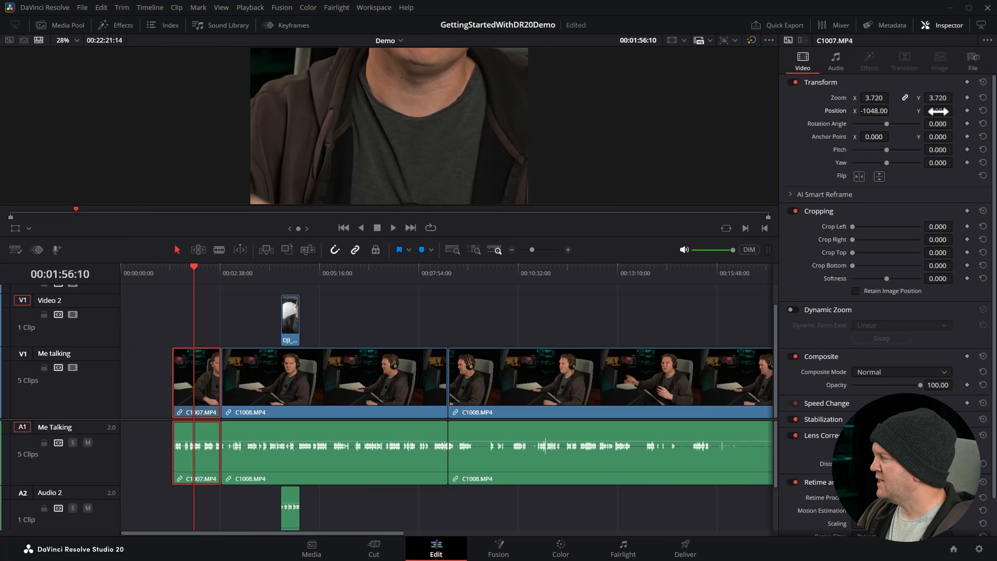
{"action": "mouse_move", "coordinate": [938, 110]}
{"action": "left_mouse_down"}
{"action": "mouse_move", "coordinate": [927, 111]}
{"action": "mouse_move", "coordinate": [956, 110]}
{"action": "left_mouse_up"}
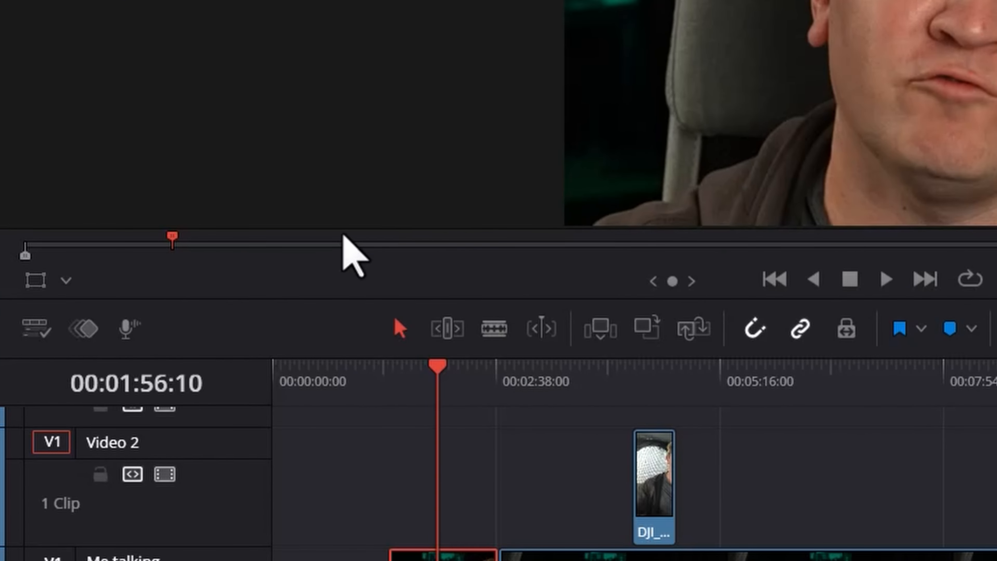
Turn on the viewer's Transform overlay and move the C1007.MP4 image freely within the frame
{"action": "left_click", "coordinate": [66, 280]}
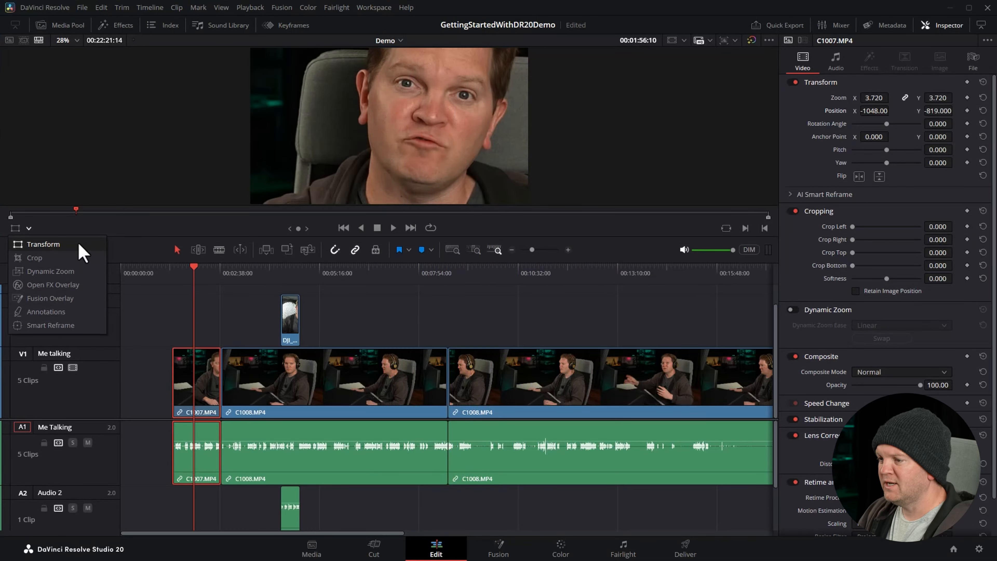
{"action": "left_click", "coordinate": [79, 244]}
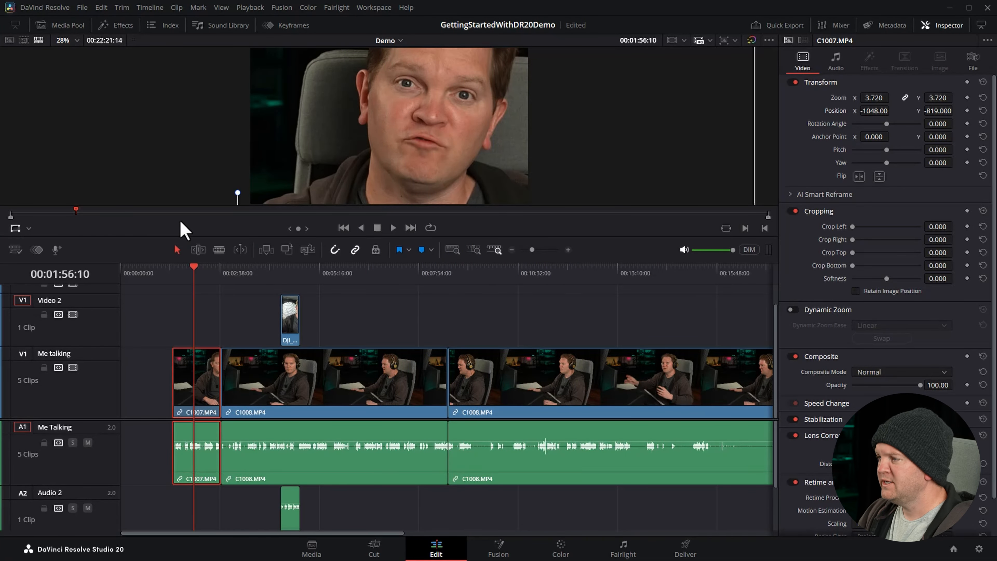
{"action": "left_click_drag", "start_coordinate": [422, 121], "coordinate": [449, 122]}
{"action": "left_click_drag", "start_coordinate": [449, 122], "coordinate": [479, 83]}
Reduce the C1007.MP4 clip's zoom to 1.050, reposition it to about X -72, Y -134, and stretch its left edge outward in the viewer
{"action": "left_click_drag", "start_coordinate": [874, 98], "coordinate": [823, 98]}
{"action": "left_click_drag", "start_coordinate": [365, 191], "coordinate": [495, 75]}
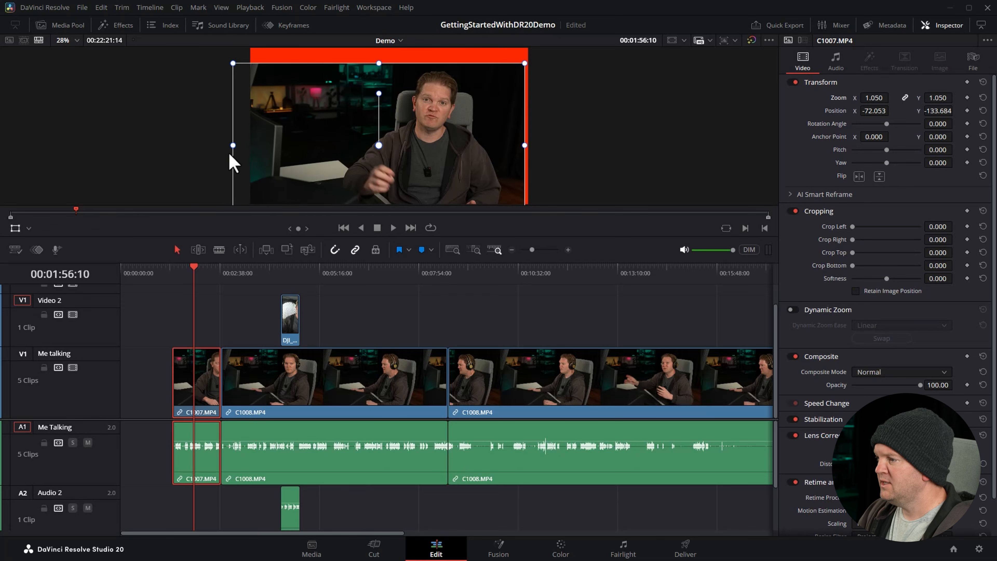
{"action": "mouse_move", "coordinate": [232, 147]}
{"action": "left_mouse_down"}
{"action": "mouse_move", "coordinate": [295, 146]}
{"action": "mouse_move", "coordinate": [219, 145]}
{"action": "left_mouse_up"}
{"action": "left_click_drag", "start_coordinate": [197, 146], "coordinate": [153, 145]}
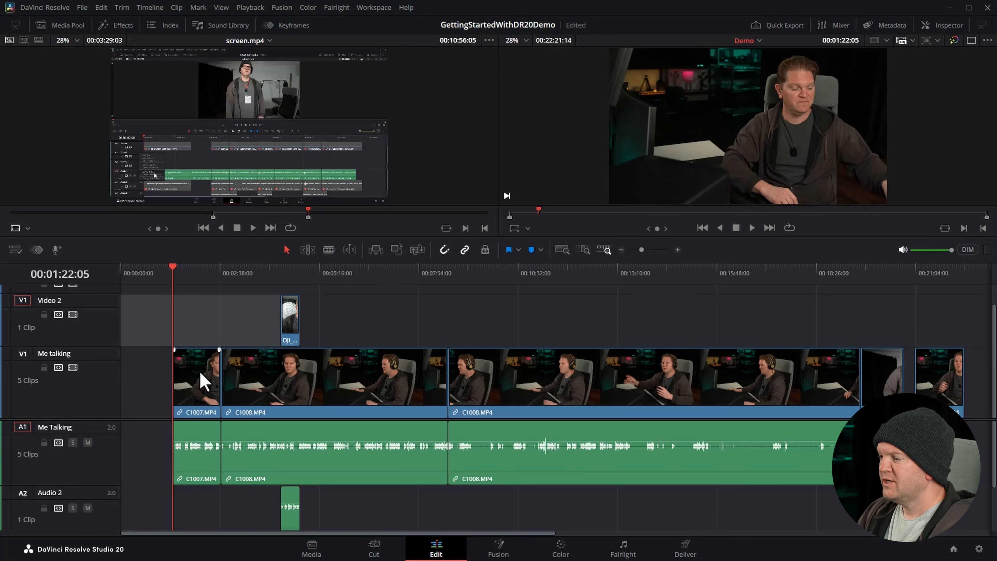
Set the first C1007.MP4 clip's zoom to 2.170, position to X -558 and Y -527, and left crop to about 1069.9
{"action": "left_click", "coordinate": [203, 383]}
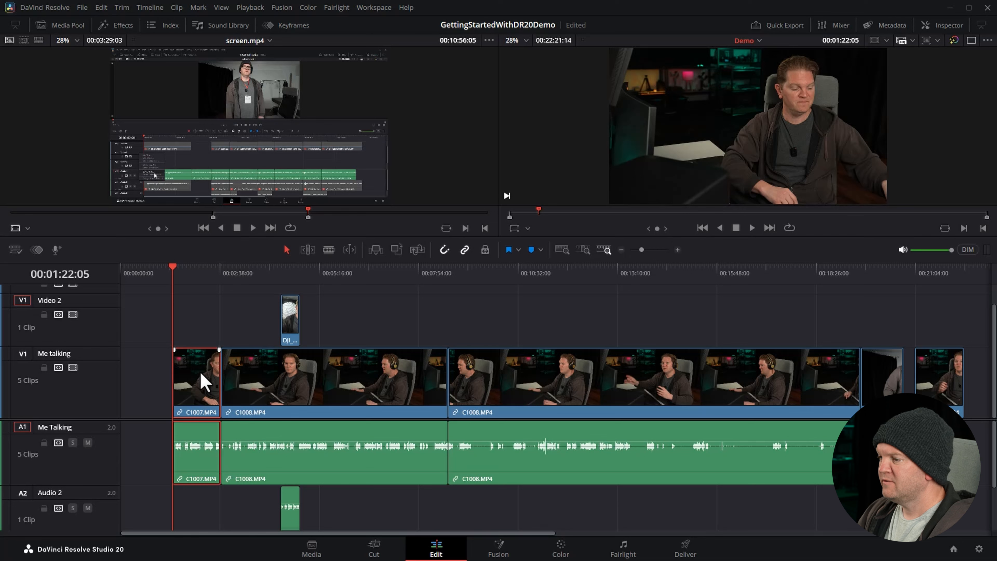
{"action": "left_click", "coordinate": [193, 273]}
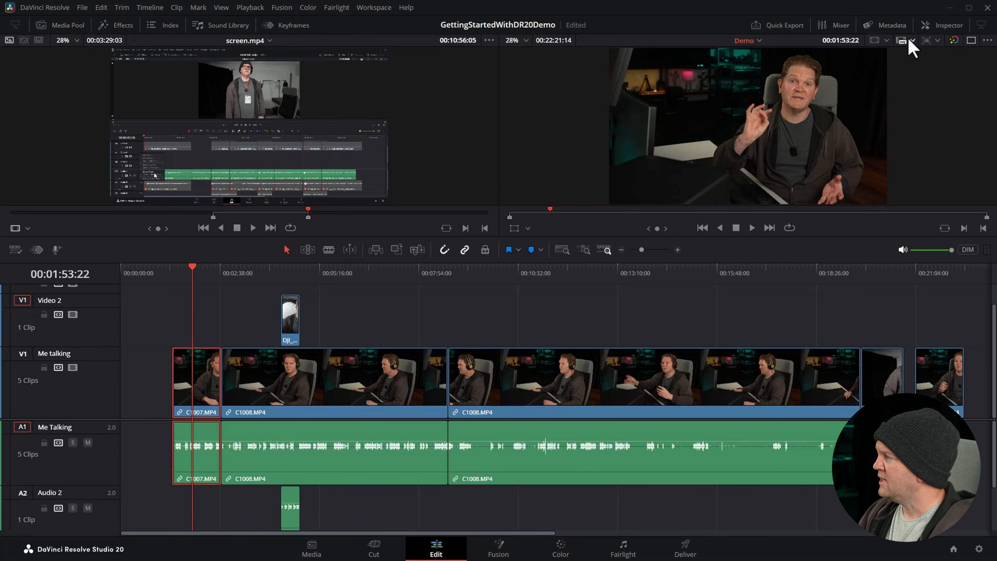
{"action": "left_click", "coordinate": [942, 25]}
{"action": "mouse_move", "coordinate": [879, 98]}
{"action": "left_mouse_down"}
{"action": "mouse_move", "coordinate": [924, 98]}
{"action": "mouse_move", "coordinate": [843, 111]}
{"action": "mouse_move", "coordinate": [907, 111]}
{"action": "mouse_move", "coordinate": [891, 110]}
{"action": "left_mouse_up"}
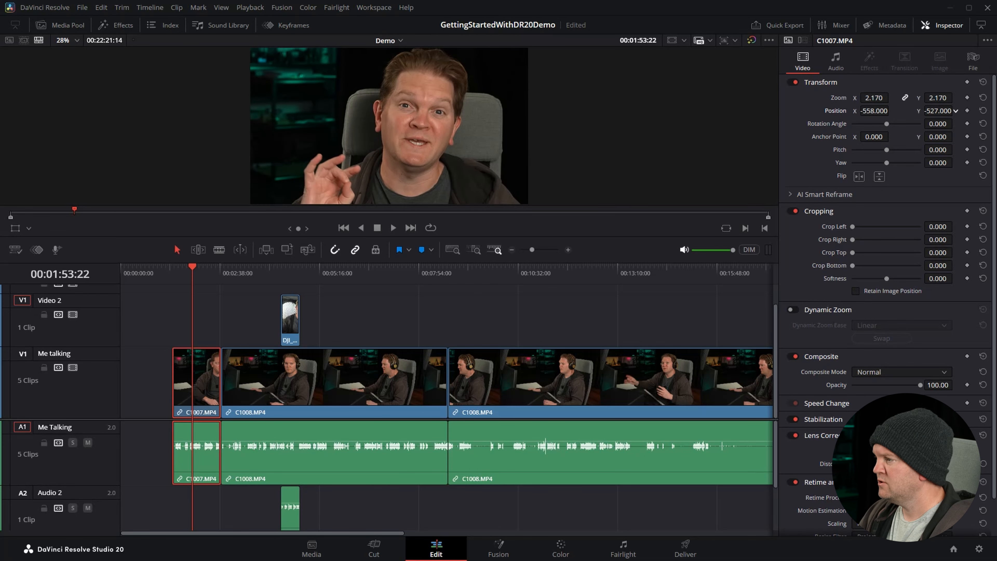
{"action": "left_click_drag", "start_coordinate": [879, 226], "coordinate": [890, 227]}
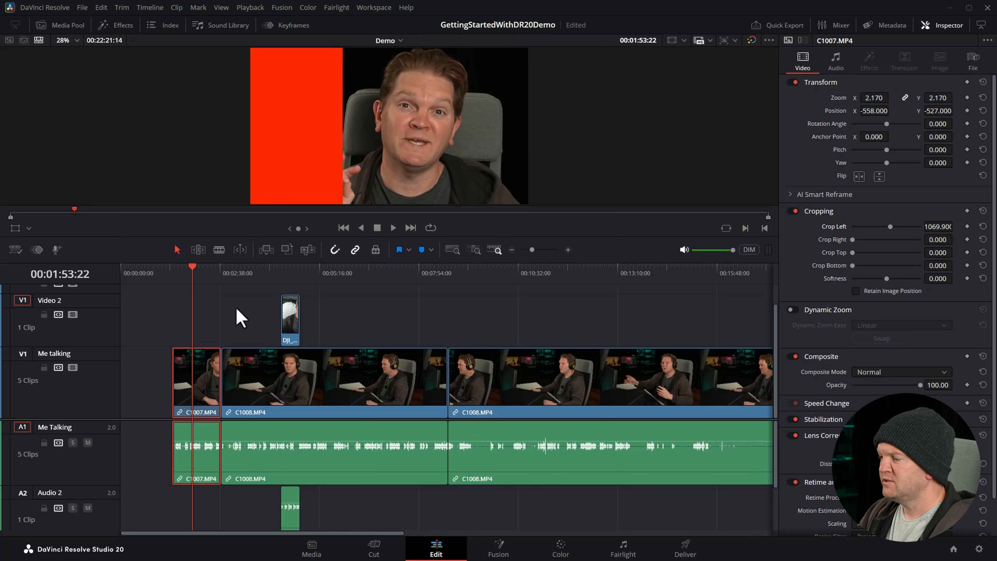
Paste the C1007.MP4 clip's position, zoom, scale and left crop attributes onto the second C1008.MP4 clip, maintaining keyframe timing
{"action": "left_click_drag", "start_coordinate": [510, 271], "coordinate": [491, 275]}
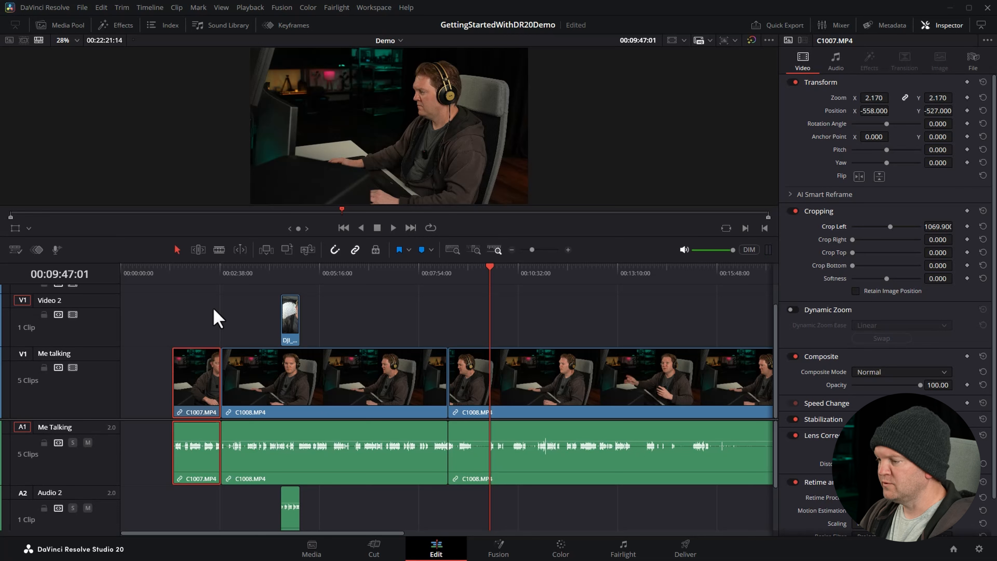
{"action": "left_click", "coordinate": [101, 7]}
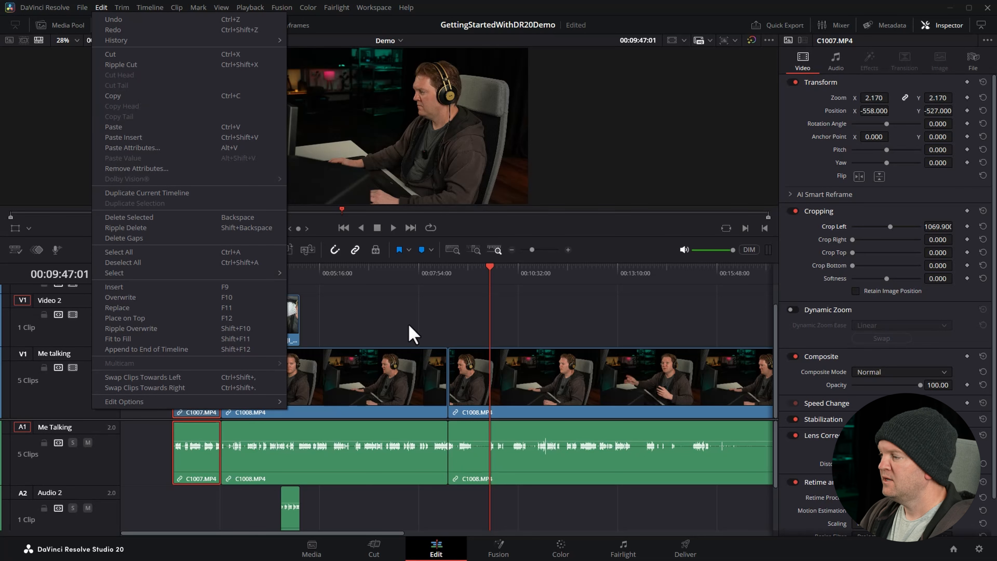
{"action": "left_click", "coordinate": [468, 373]}
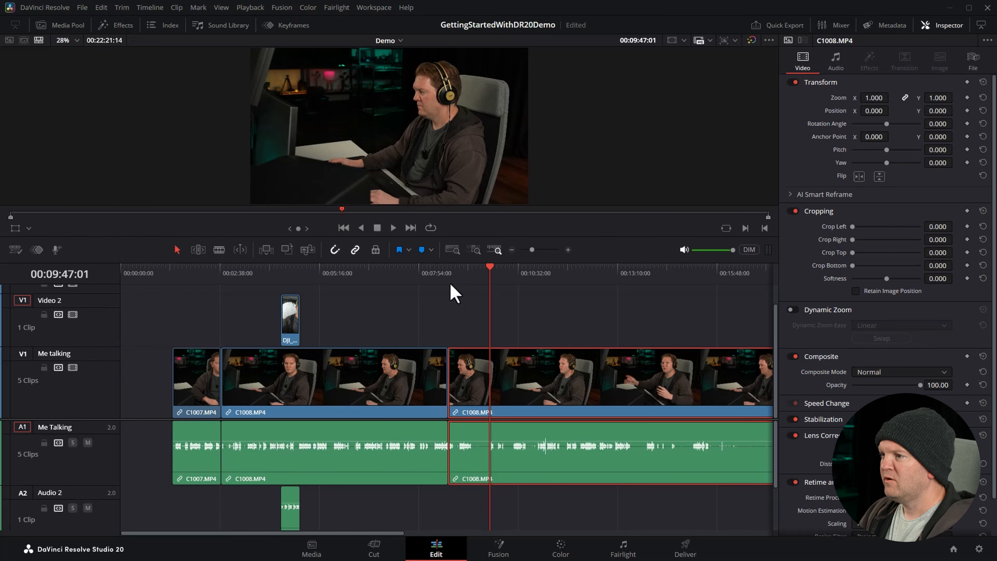
{"action": "left_click", "coordinate": [101, 7]}
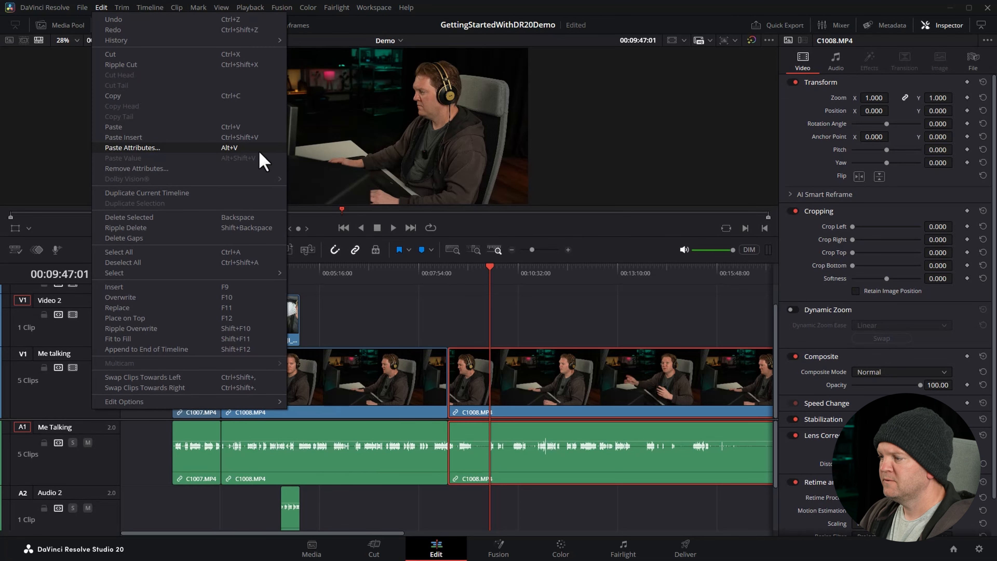
{"action": "left_click", "coordinate": [470, 369]}
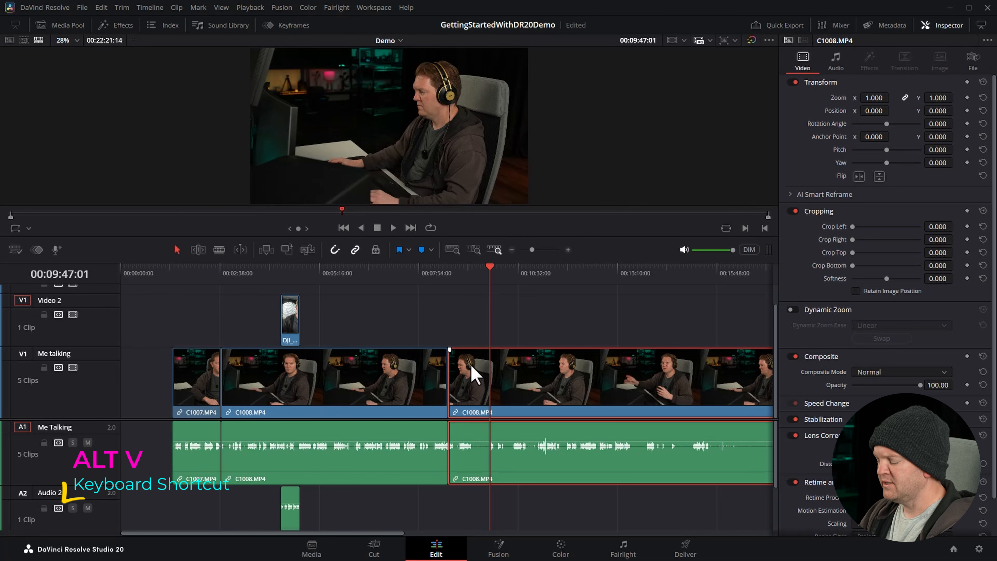
{"action": "key", "text": "alt+v"}
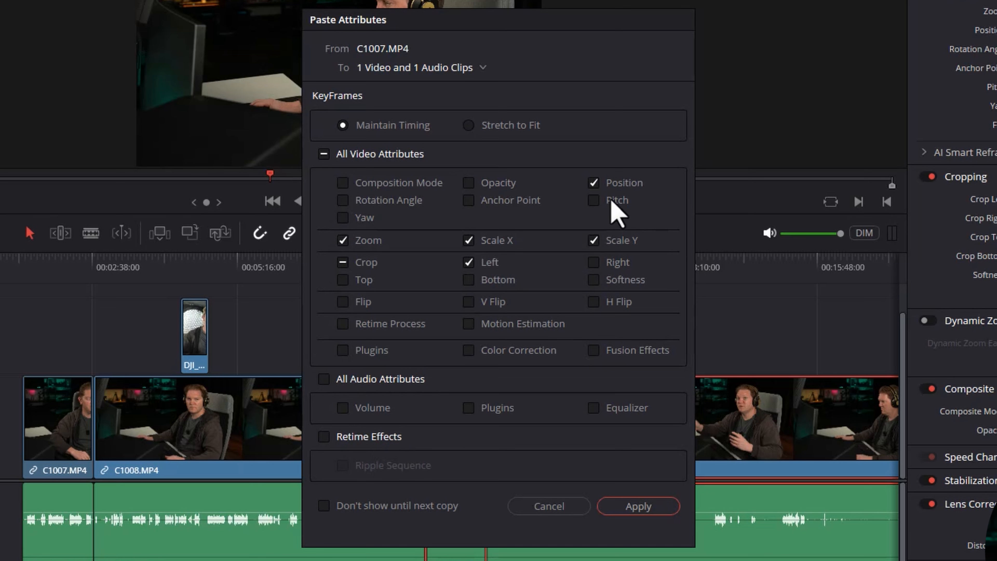
{"action": "left_click", "coordinate": [594, 183]}
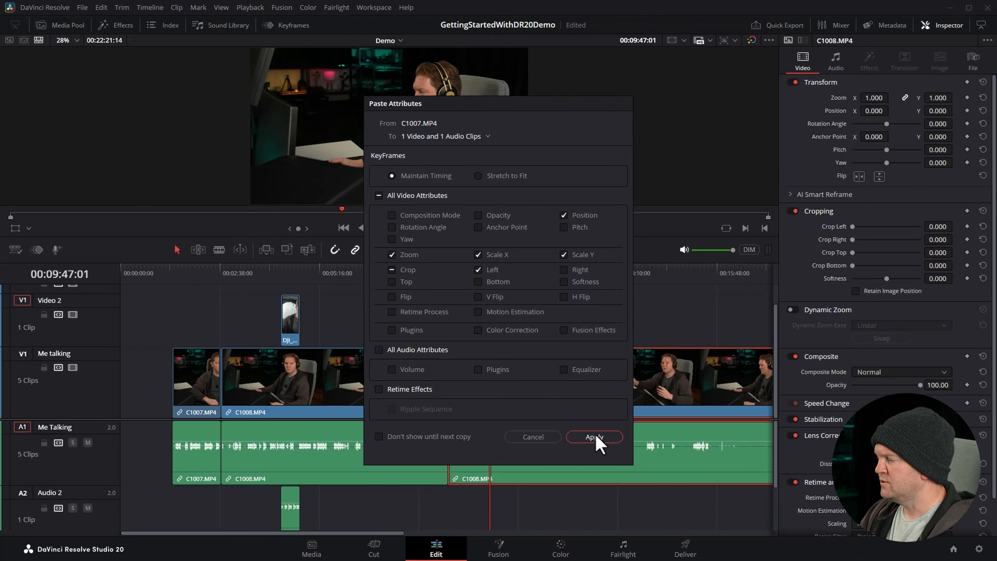
{"action": "left_click", "coordinate": [595, 439]}
Check the pasted framing further along the second C1008.MP4 clip and undo the attribute paste
{"action": "left_click_drag", "start_coordinate": [474, 276], "coordinate": [520, 282]}
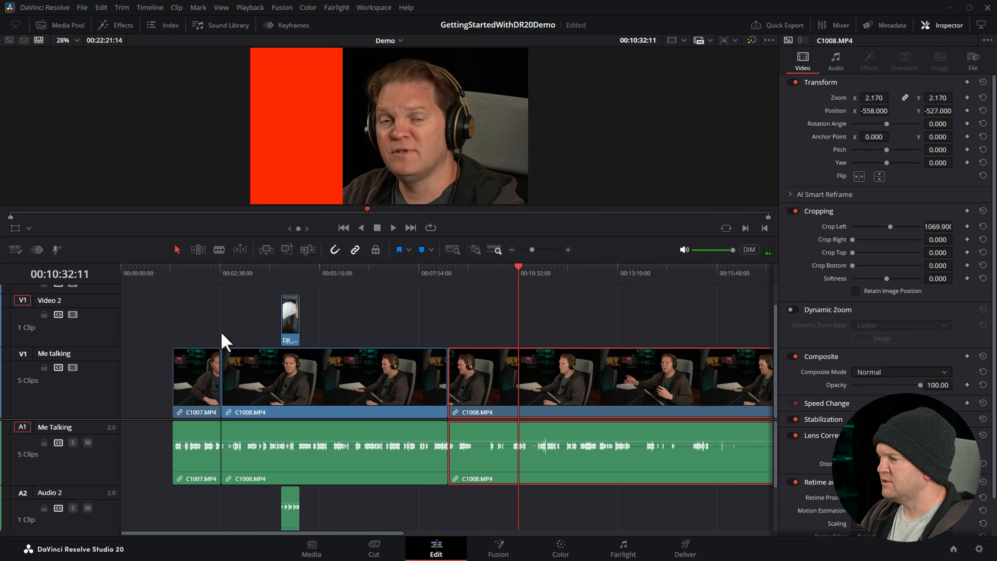
{"action": "left_click", "coordinate": [201, 323]}
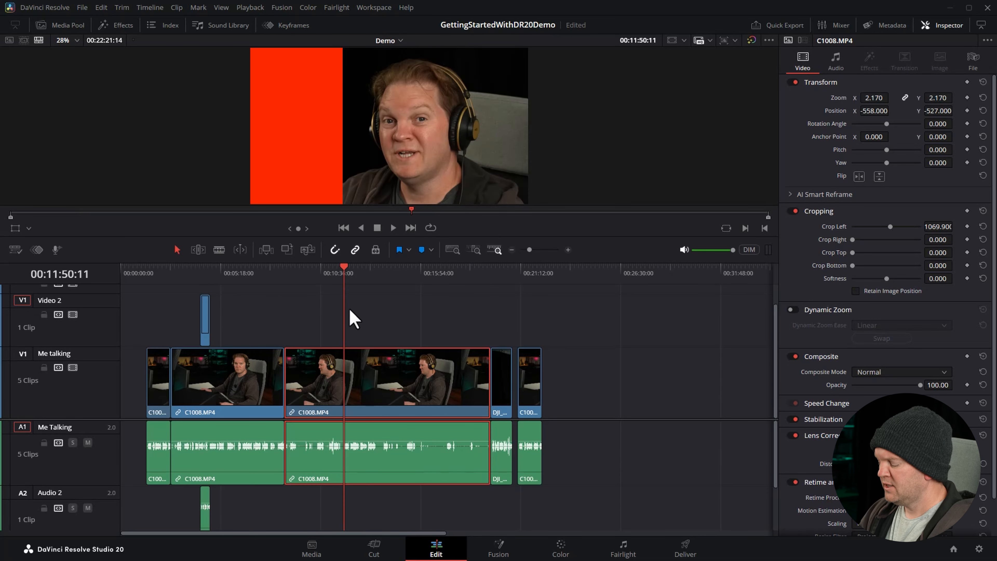
{"action": "key", "text": "ctrl+z"}
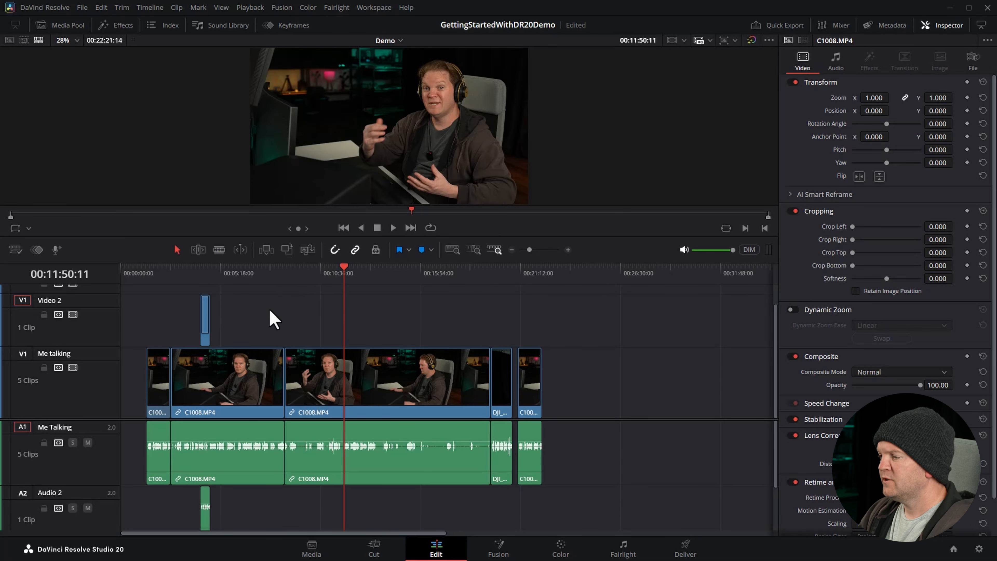
Paste the C1007.MP4 position, zoom and left crop attributes onto the last four clips of the Me talking track together
{"action": "left_click_drag", "start_coordinate": [262, 322], "coordinate": [563, 403]}
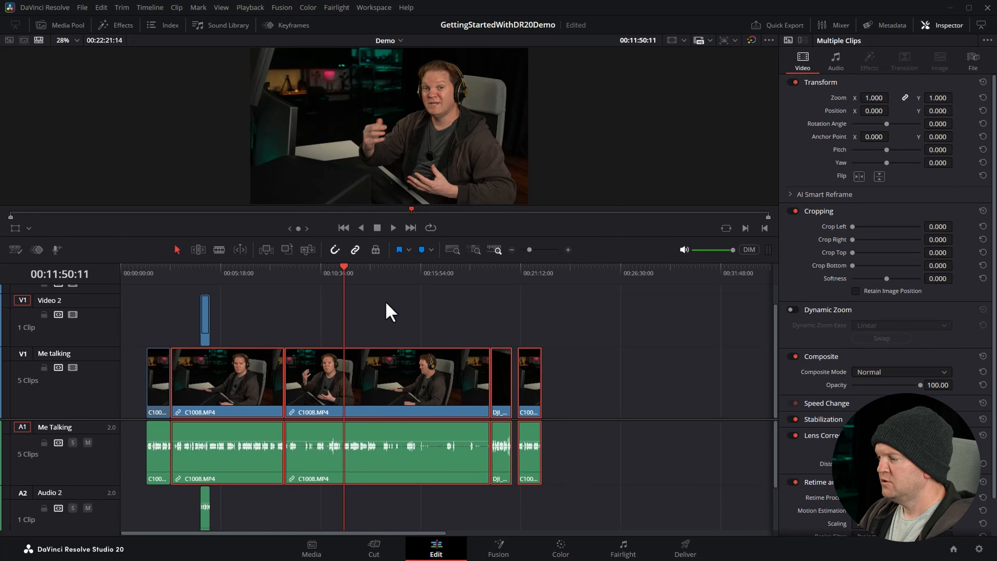
{"action": "key", "text": "alt+v"}
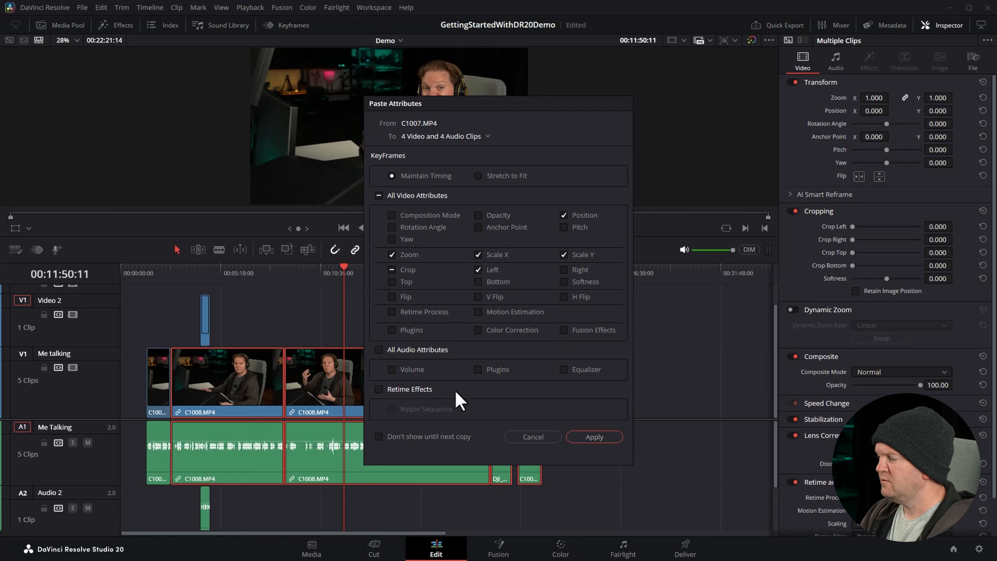
{"action": "left_click", "coordinate": [593, 437]}
{"action": "left_click_drag", "start_coordinate": [271, 272], "coordinate": [237, 271]}
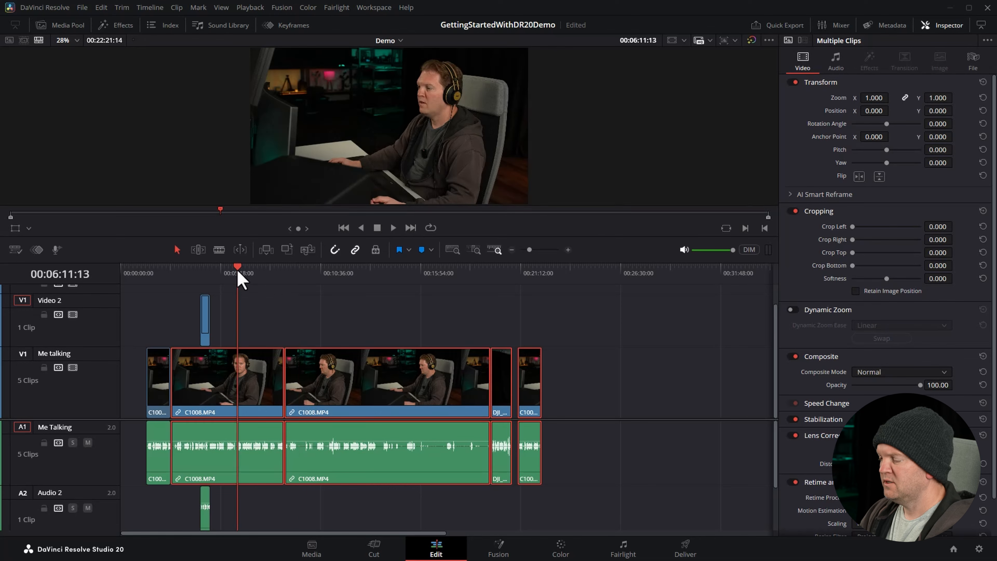
Paste C1007.MP4's position, zoom and left crop attributes onto the first C1008.MP4 clip, suppressing the attribute options until next copy
{"action": "left_click", "coordinate": [157, 381]}
{"action": "left_click", "coordinate": [254, 380]}
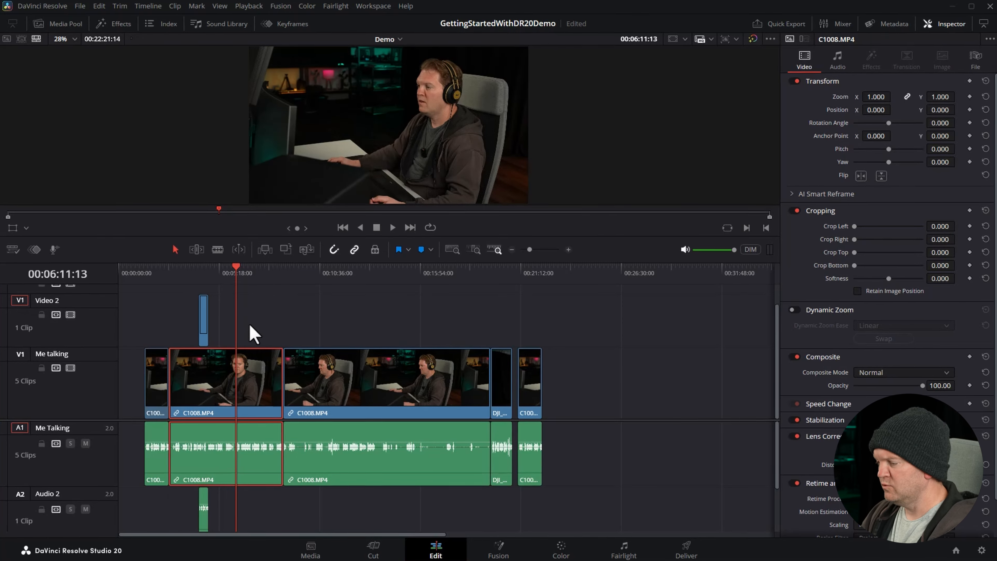
{"action": "key", "text": "alt+v"}
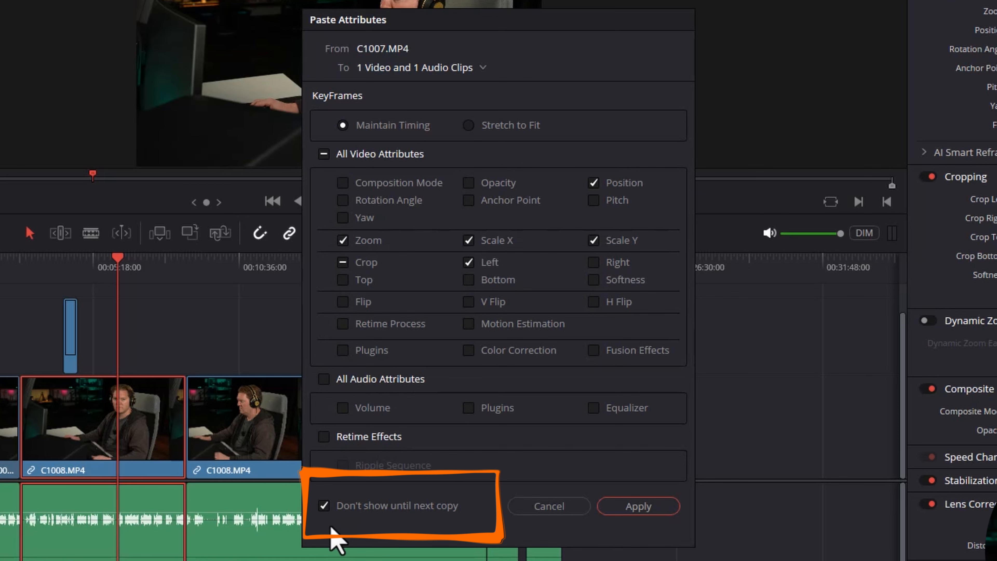
{"action": "left_click", "coordinate": [632, 506]}
{"action": "left_click_drag", "start_coordinate": [143, 261], "coordinate": [145, 260]}
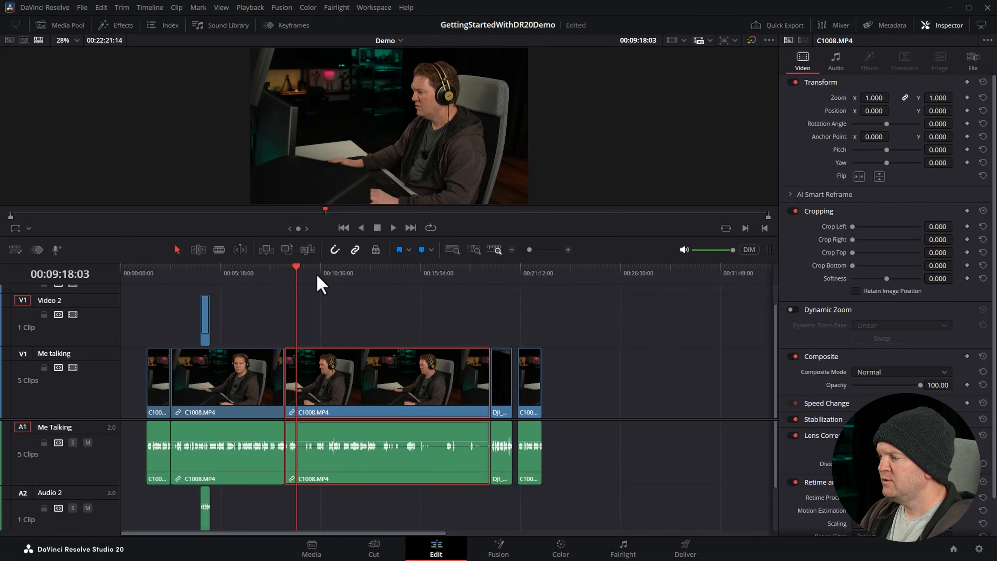
Paste the same copied attributes directly onto the second C1008.MP4 clip and check its framing around 00:11:07:03
{"action": "mouse_move", "coordinate": [317, 276]}
{"action": "left_mouse_down"}
{"action": "mouse_move", "coordinate": [383, 280]}
{"action": "mouse_move", "coordinate": [325, 277]}
{"action": "left_mouse_up"}
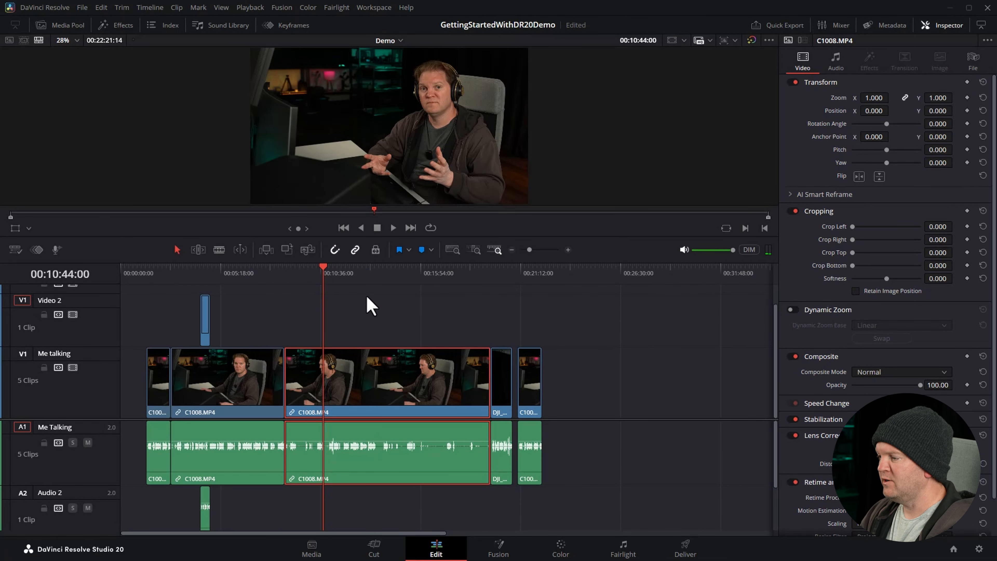
{"action": "key", "text": "alt+shift+v"}
{"action": "left_click_drag", "start_coordinate": [328, 276], "coordinate": [330, 275]}
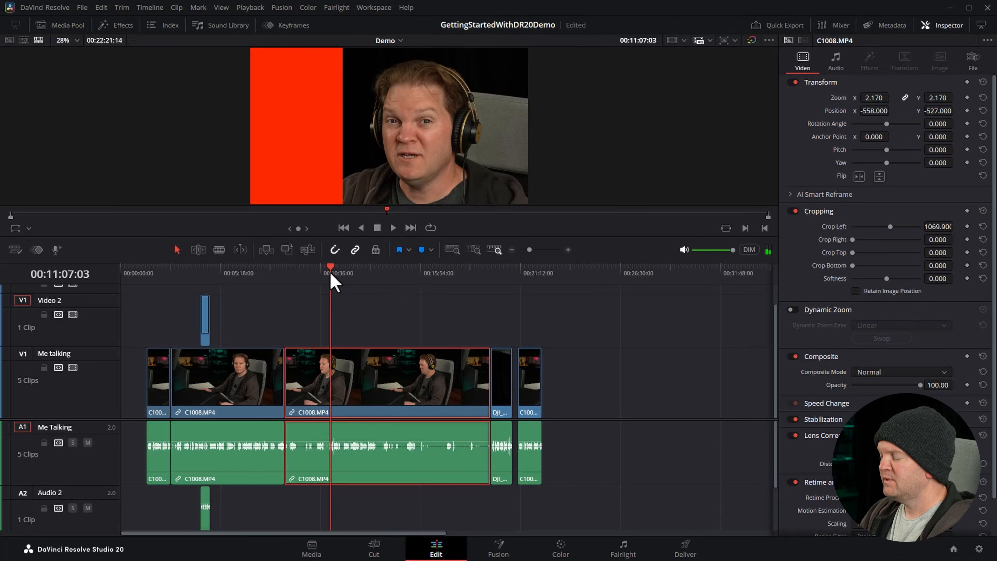
Paste the same copied attributes onto the DJI clip on the Me talking track and check its framing
{"action": "left_click", "coordinate": [491, 275]}
{"action": "left_click", "coordinate": [503, 360]}
{"action": "left_click_drag", "start_coordinate": [497, 274], "coordinate": [499, 273]}
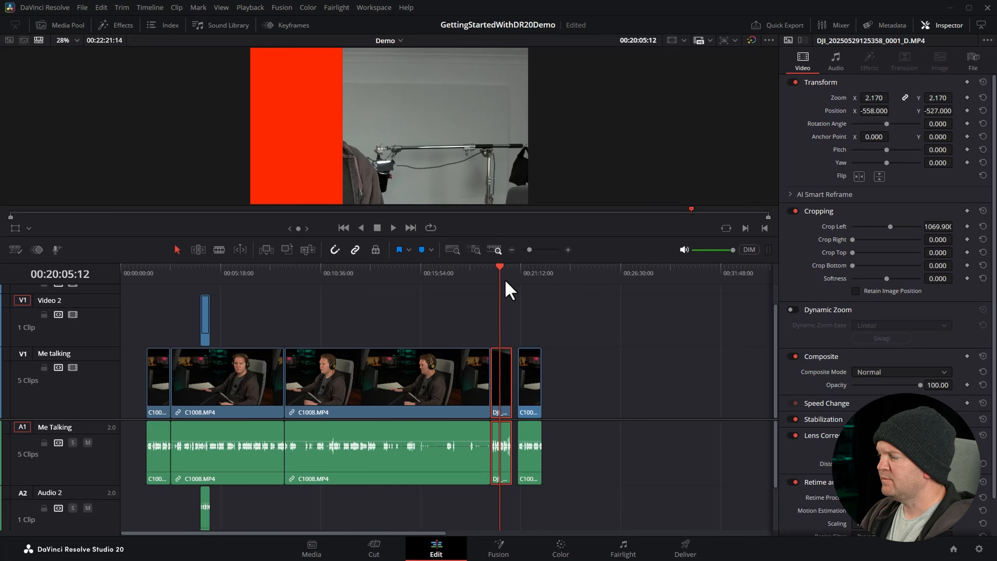
{"action": "left_click", "coordinate": [506, 279]}
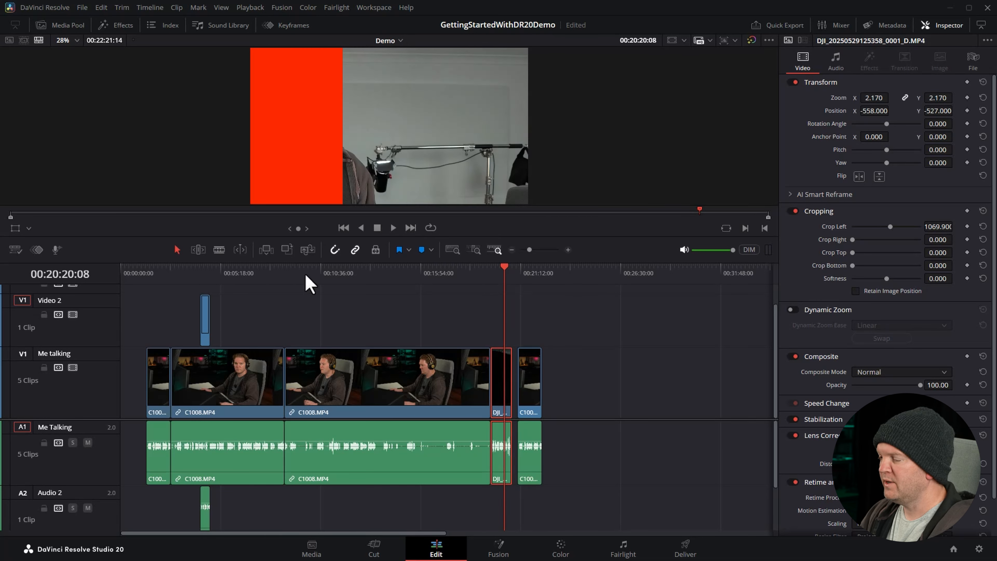
{"action": "left_click", "coordinate": [207, 311]}
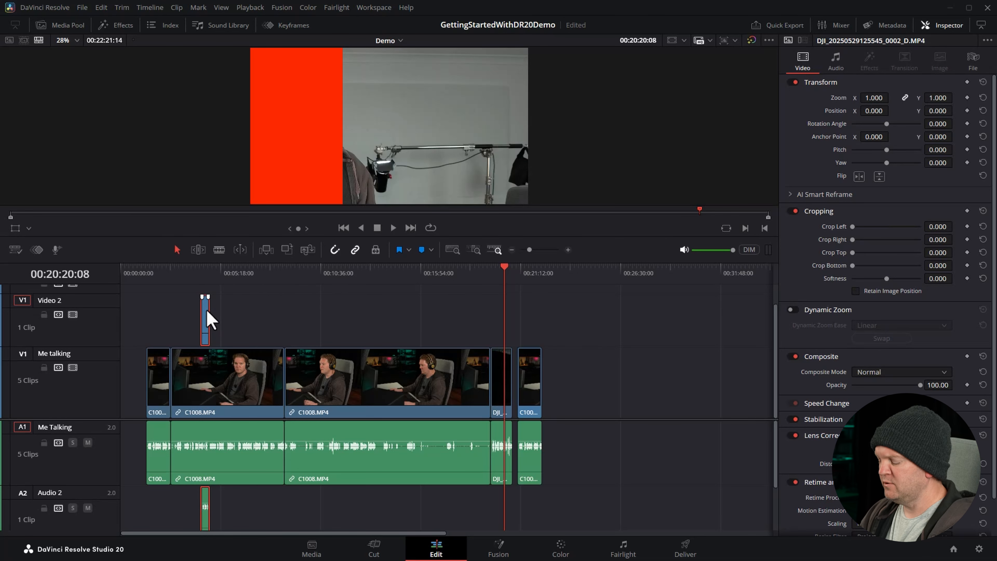
{"action": "left_click", "coordinate": [317, 362]}
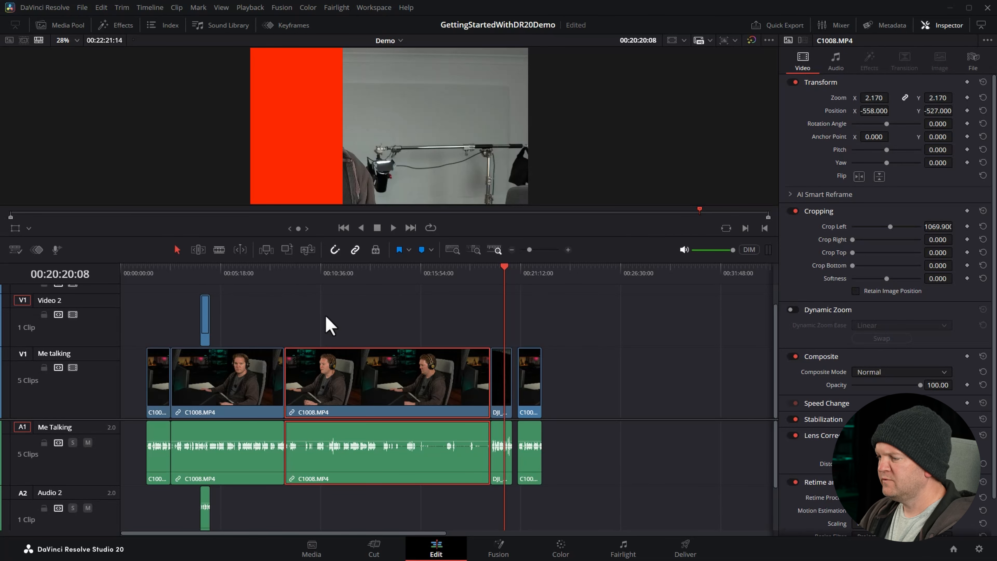
{"action": "key", "text": "alt+v"}
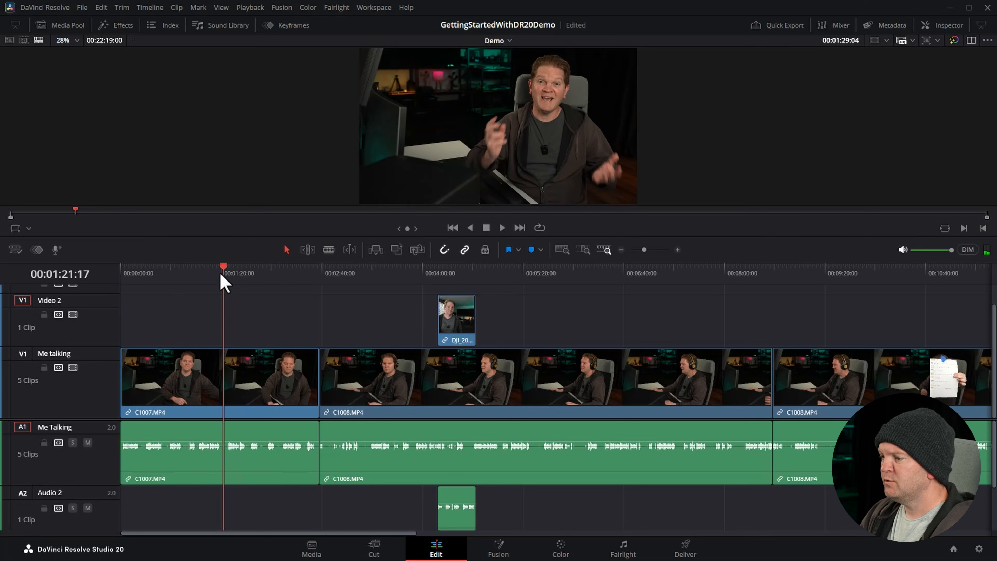
Add a Zoom keyframe of 1.000 at the very start of the first C1007.MP4 clip
{"action": "left_click_drag", "start_coordinate": [221, 275], "coordinate": [120, 272]}
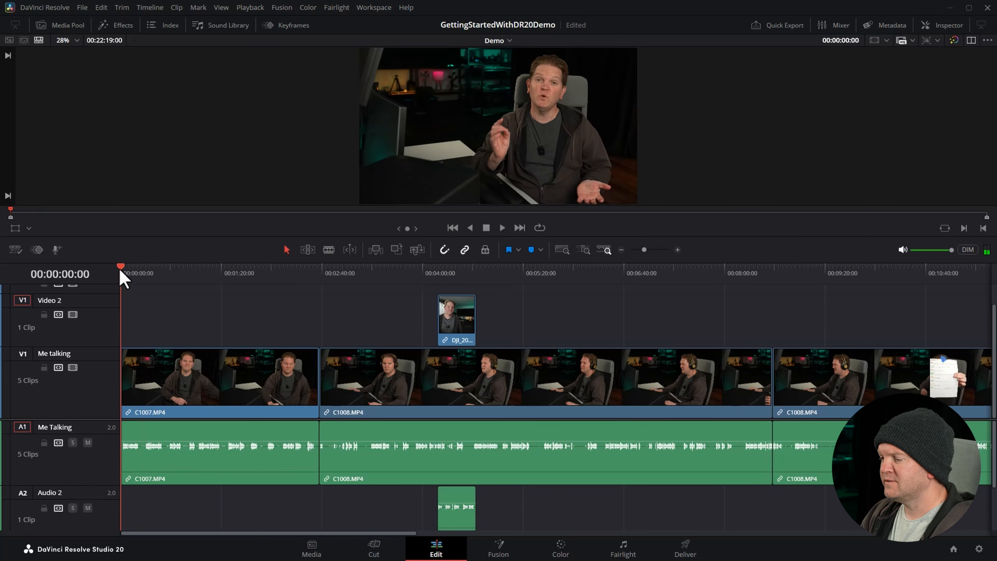
{"action": "left_click", "coordinate": [173, 387]}
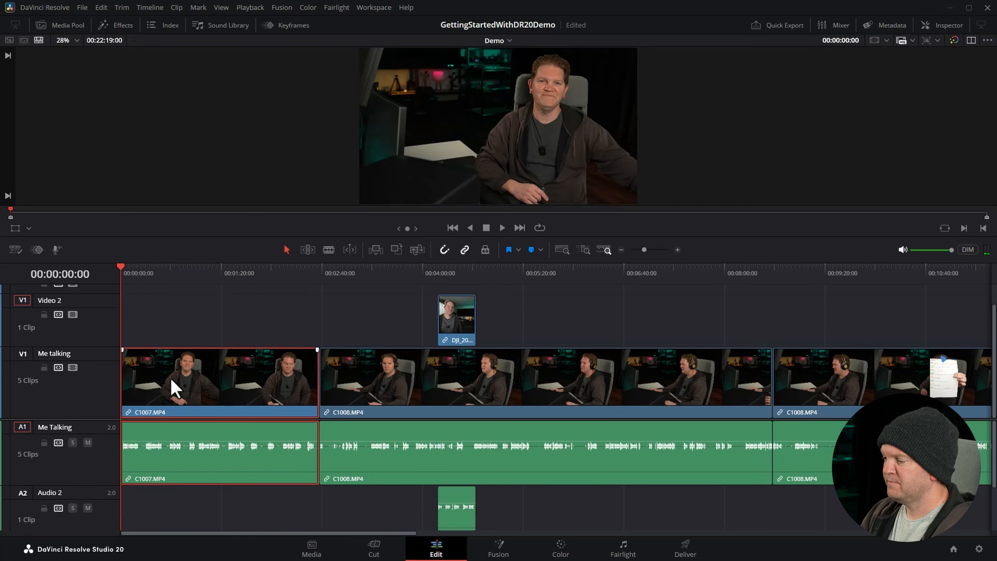
{"action": "left_click", "coordinate": [942, 26]}
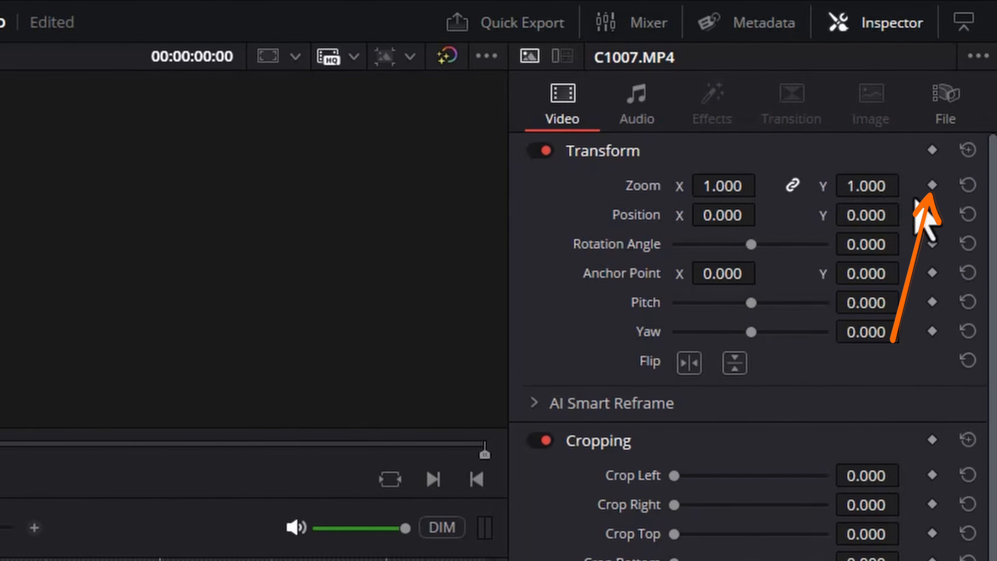
{"action": "left_click", "coordinate": [932, 186]}
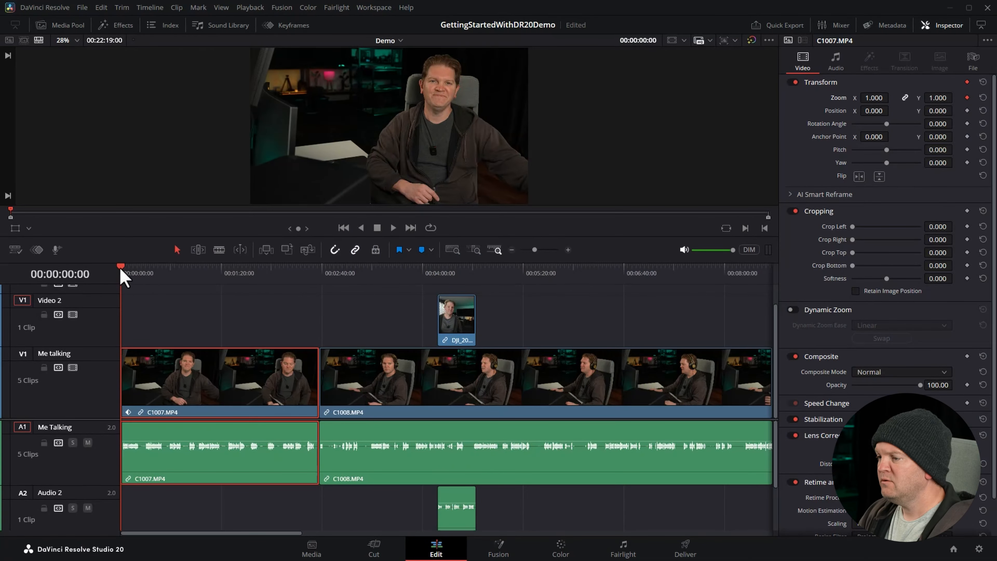
Add a second Zoom keyframe of 1.560 at 00:01:41:03 on the C1007.MP4 clip
{"action": "left_click_drag", "start_coordinate": [121, 271], "coordinate": [248, 286]}
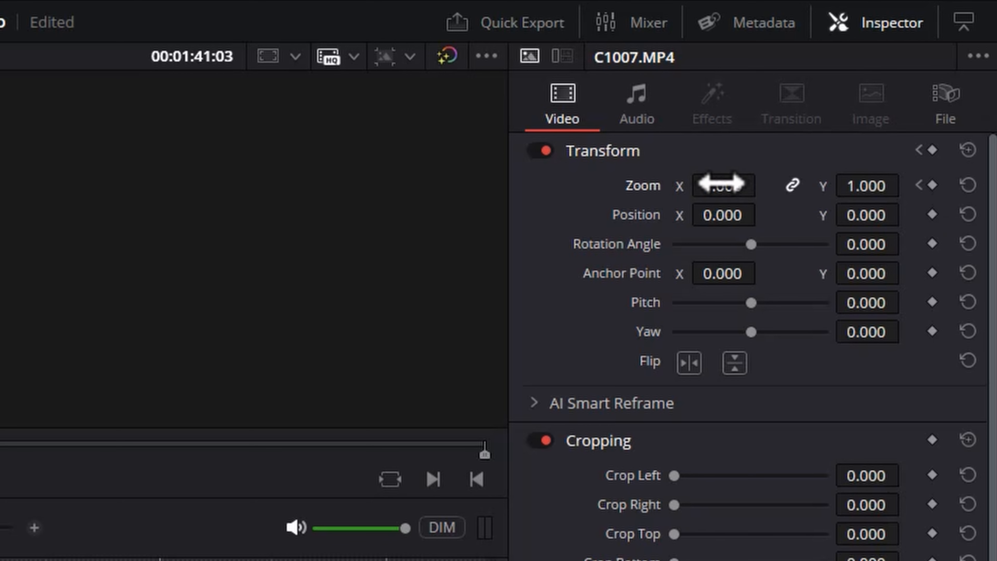
{"action": "left_click_drag", "start_coordinate": [717, 186], "coordinate": [764, 185]}
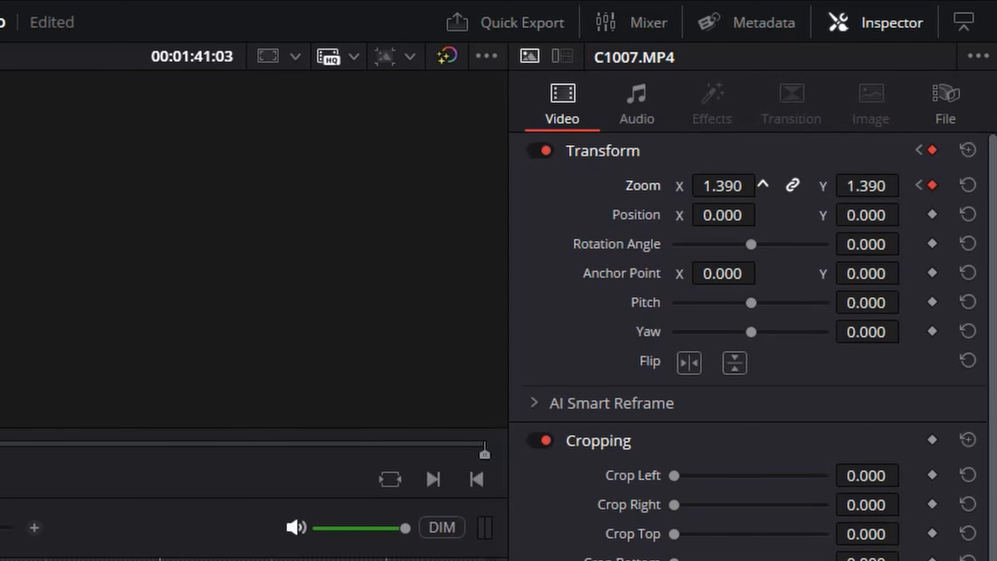
{"action": "left_click_drag", "start_coordinate": [763, 184], "coordinate": [762, 184]}
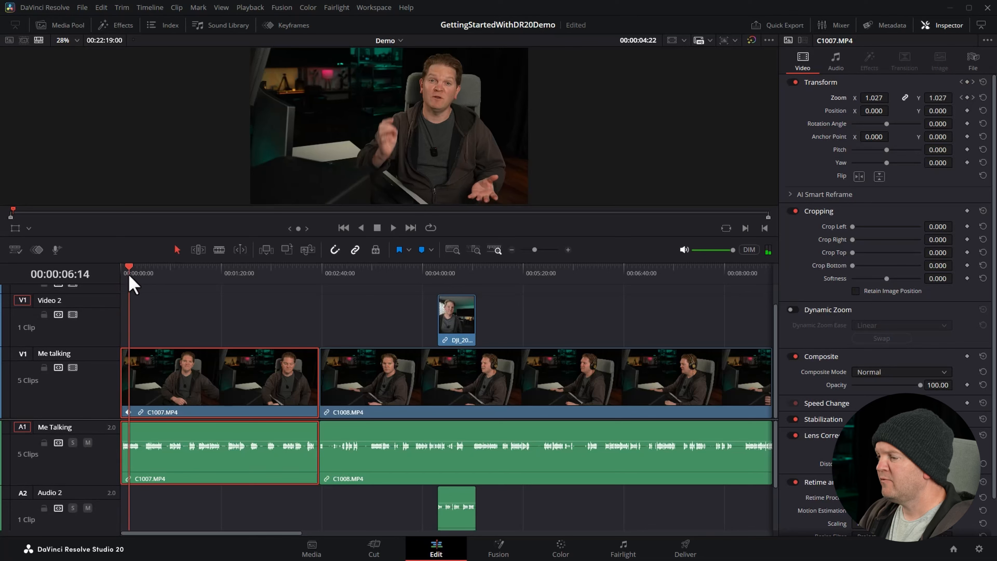
Preview the keyframed zoom by scrubbing through the C1007.MP4 clip and playing it from the start
{"action": "left_click_drag", "start_coordinate": [129, 275], "coordinate": [307, 276]}
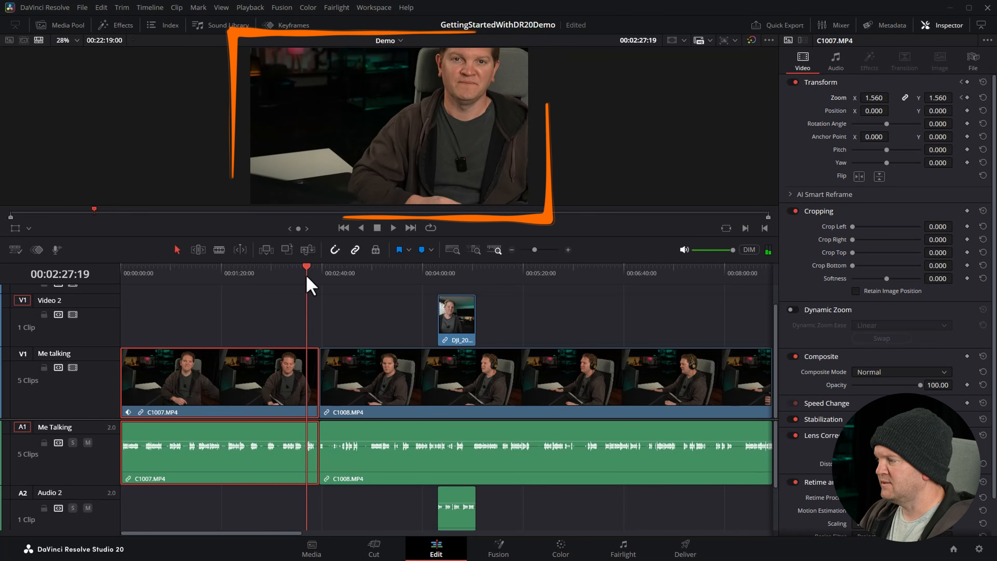
{"action": "key", "text": "Home"}
{"action": "key", "text": "space"}
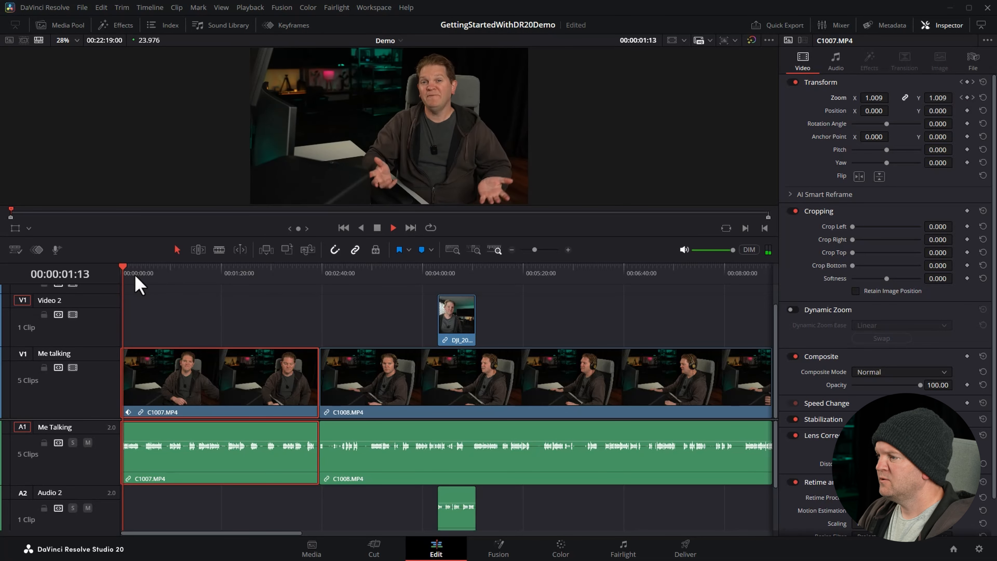
Set the first Zoom keyframe of the C1007.MP4 clip to Ease Out and its last Zoom keyframe to Ease In
{"action": "mouse_move", "coordinate": [230, 273]}
{"action": "left_mouse_down"}
{"action": "mouse_move", "coordinate": [269, 277]}
{"action": "mouse_move", "coordinate": [239, 277]}
{"action": "left_mouse_up"}
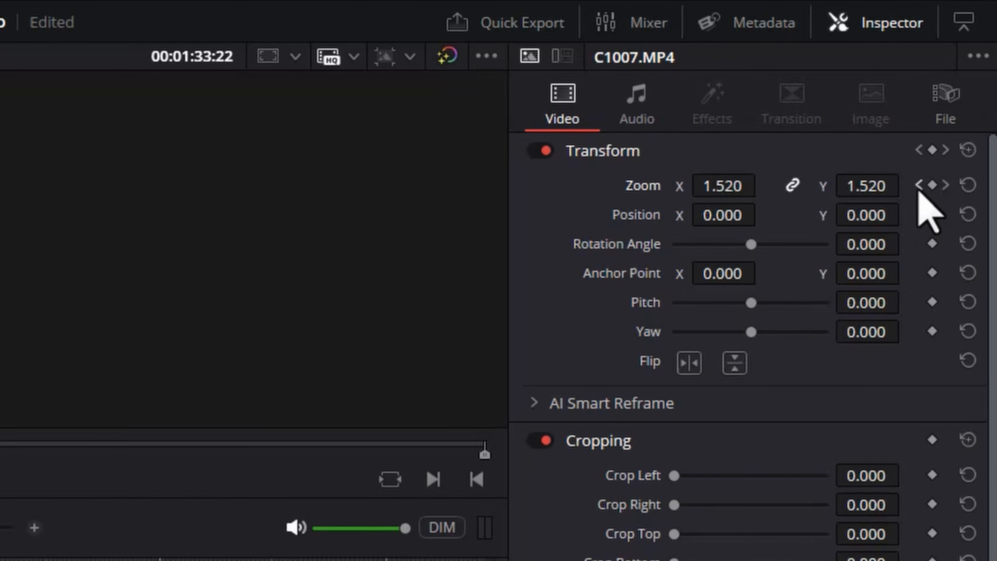
{"action": "left_click", "coordinate": [919, 185]}
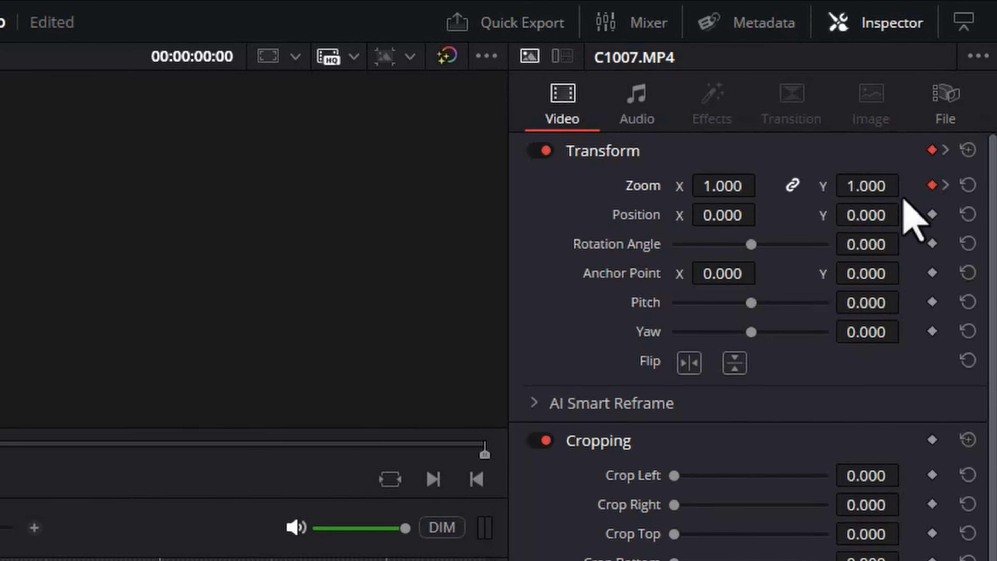
{"action": "right_click", "coordinate": [930, 185]}
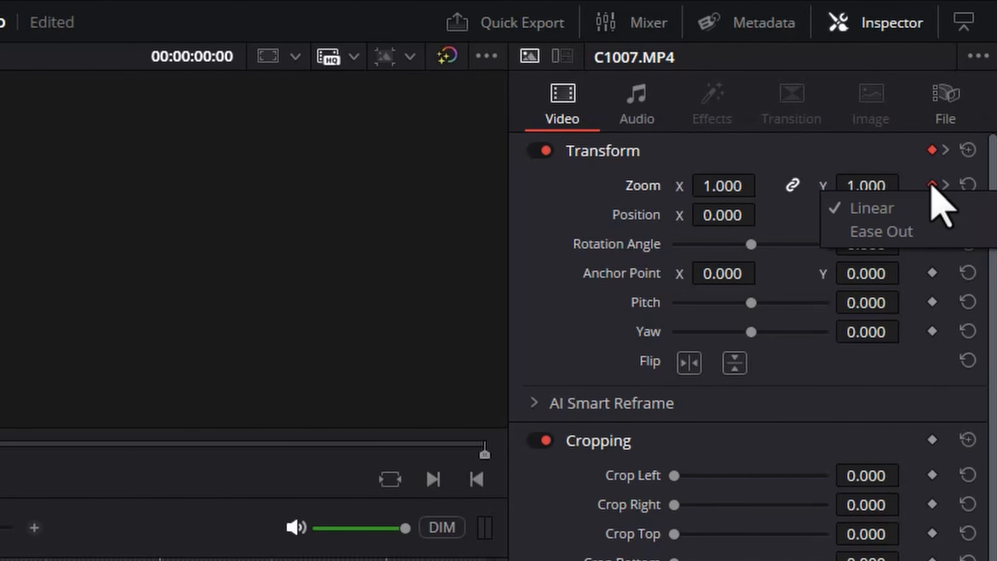
{"action": "left_click", "coordinate": [939, 231]}
{"action": "left_click", "coordinate": [946, 185]}
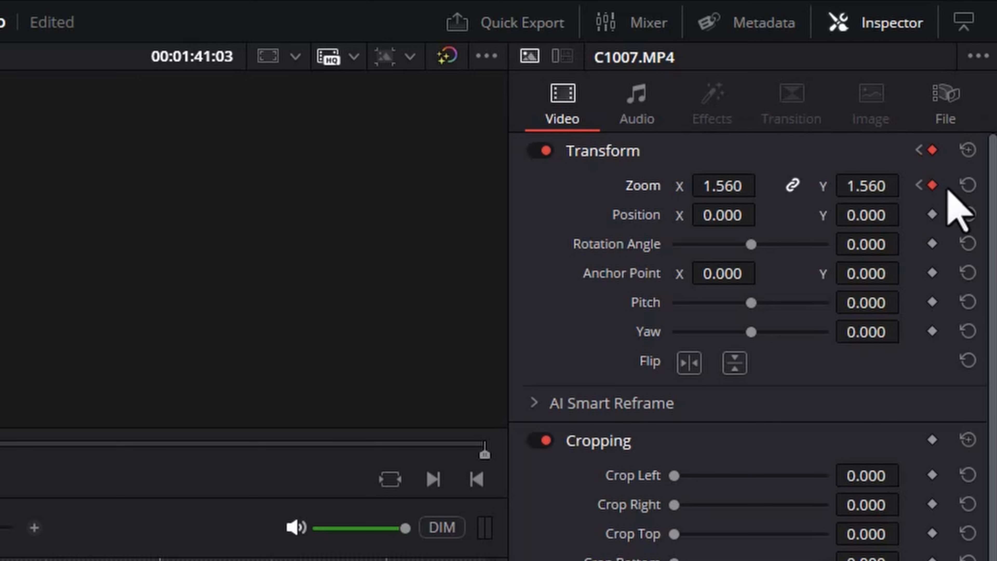
{"action": "right_click", "coordinate": [931, 185]}
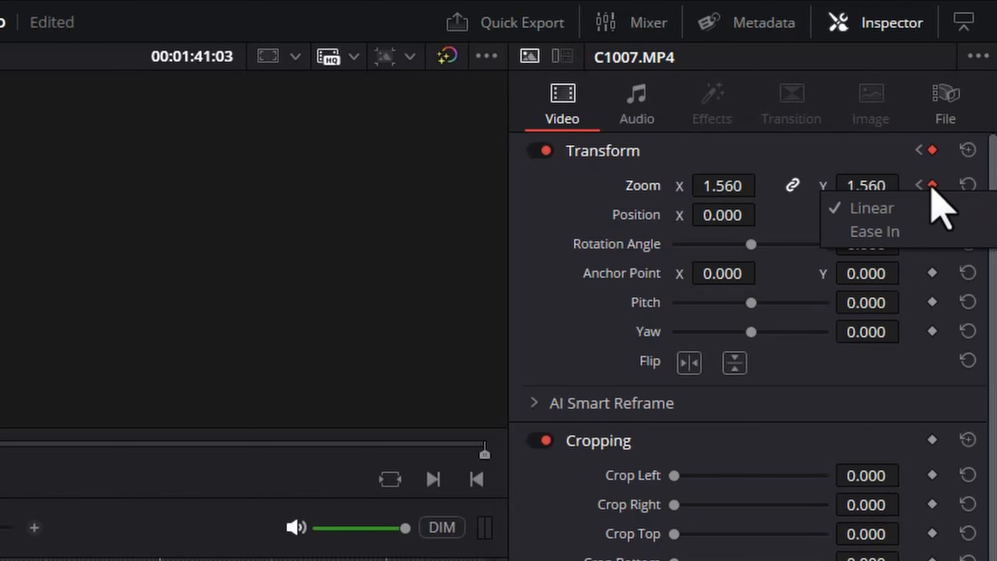
{"action": "left_click", "coordinate": [921, 232]}
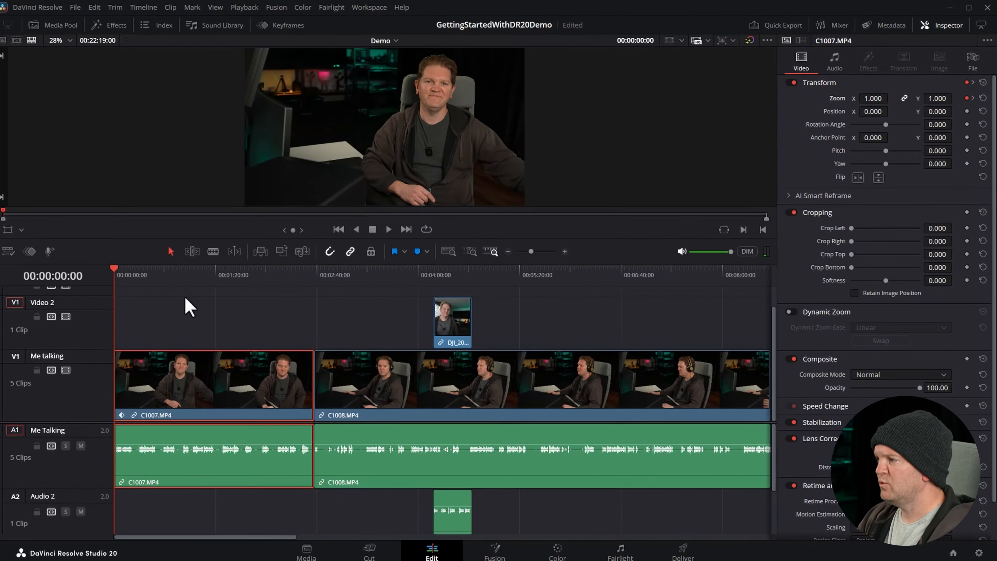
Play the eased zoom, set the clip's Anchor Point to X 347.000 and Y 377.000 in its zoomed-in part, and scrub through the result
{"action": "key", "text": "space"}
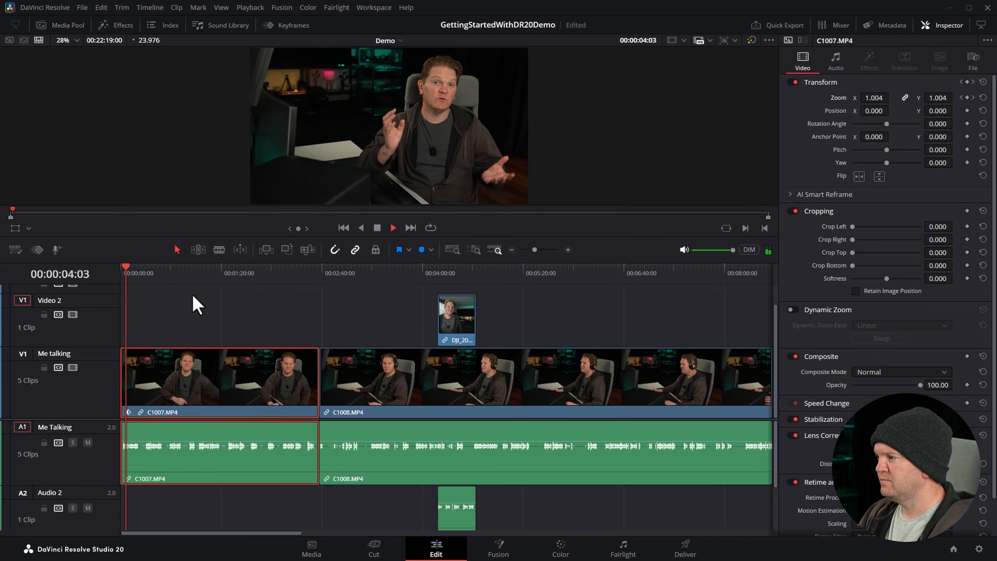
{"action": "left_click_drag", "start_coordinate": [247, 274], "coordinate": [285, 275]}
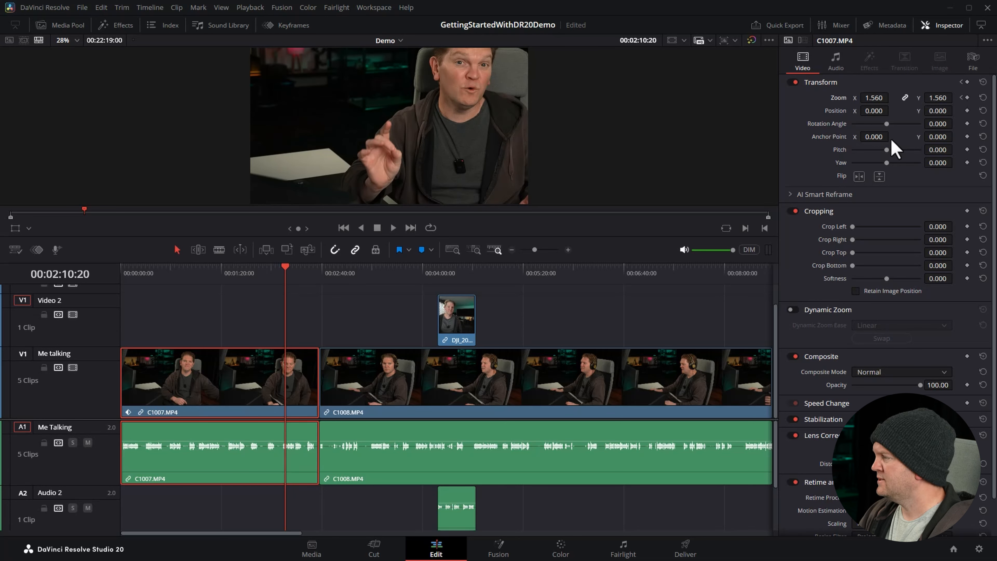
{"action": "left_click_drag", "start_coordinate": [892, 136], "coordinate": [937, 137]}
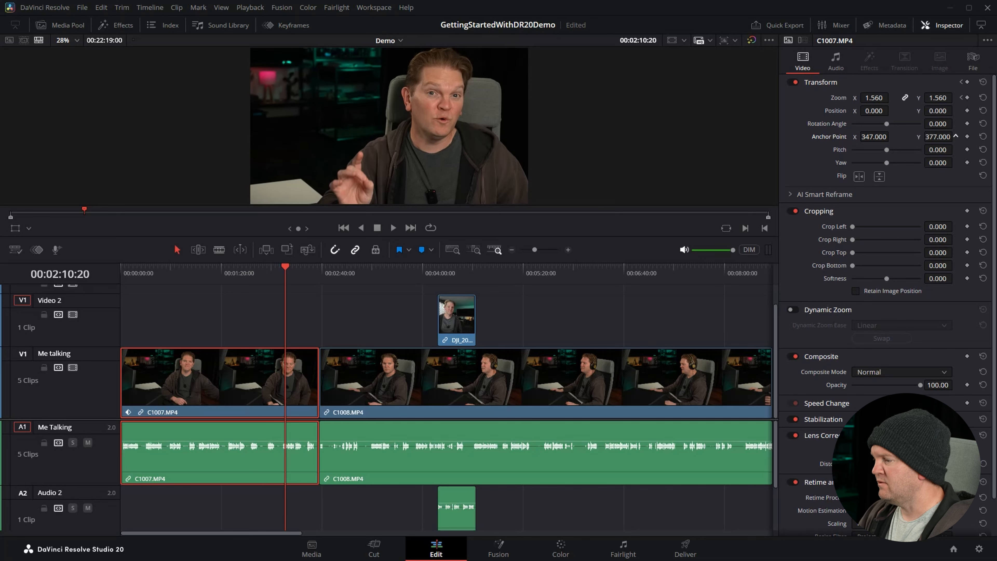
{"action": "left_click", "coordinate": [122, 270]}
{"action": "left_click_drag", "start_coordinate": [123, 271], "coordinate": [301, 272]}
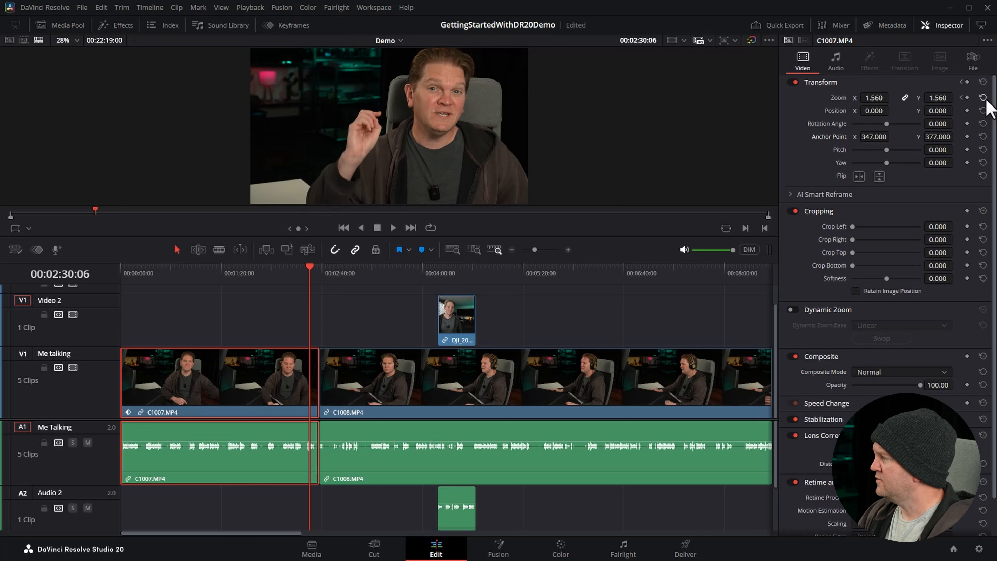
Reset the Zoom and its keyframes on the first C1007.MP4 clip, along with all other Transform settings
{"action": "left_click", "coordinate": [985, 99]}
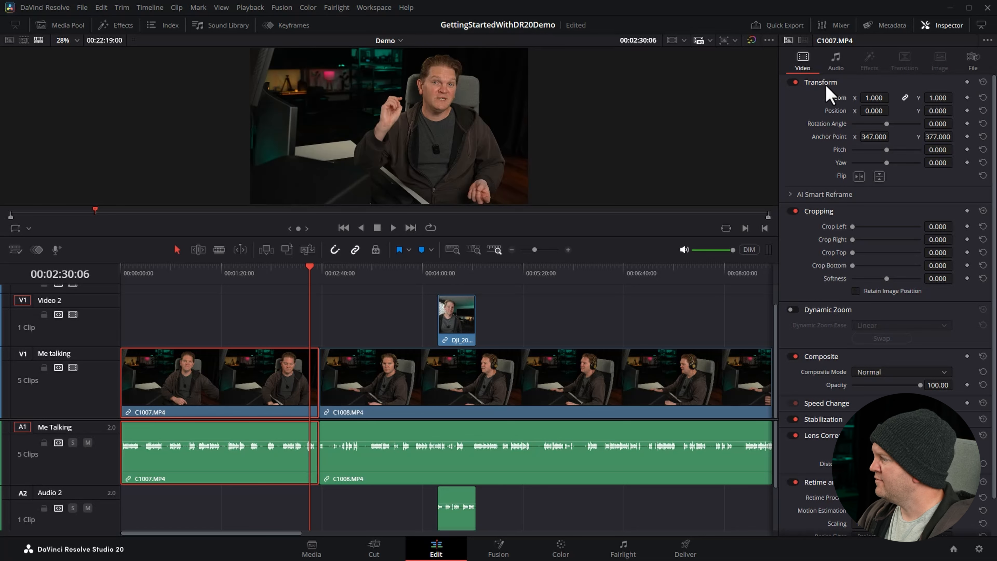
{"action": "left_click", "coordinate": [983, 82]}
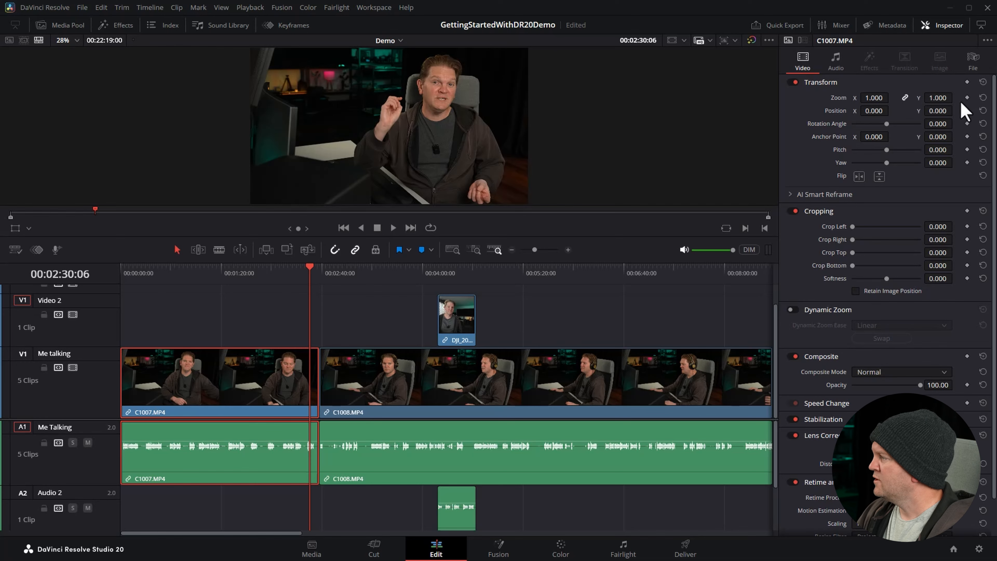
{"action": "left_click_drag", "start_coordinate": [216, 271], "coordinate": [123, 296]}
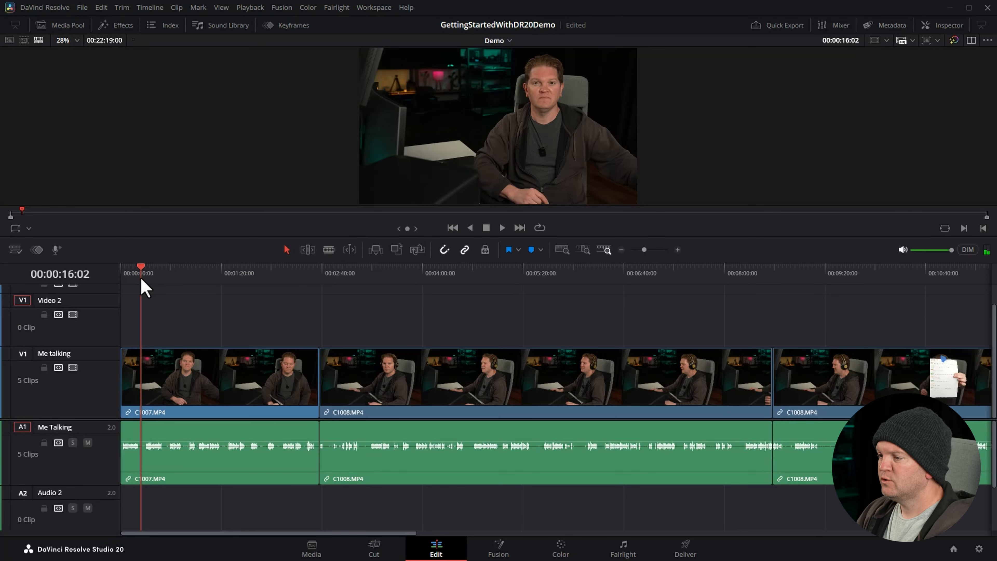
Show the Effects library at full height and browse the whole Toolbox with its category sidebar visible
{"action": "left_click_drag", "start_coordinate": [141, 276], "coordinate": [221, 277]}
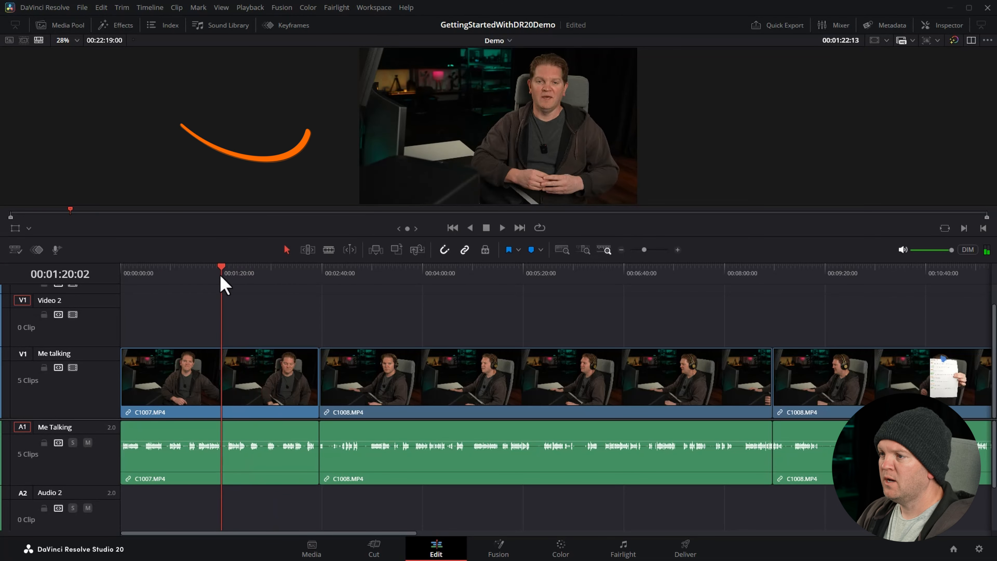
{"action": "left_click", "coordinate": [121, 25]}
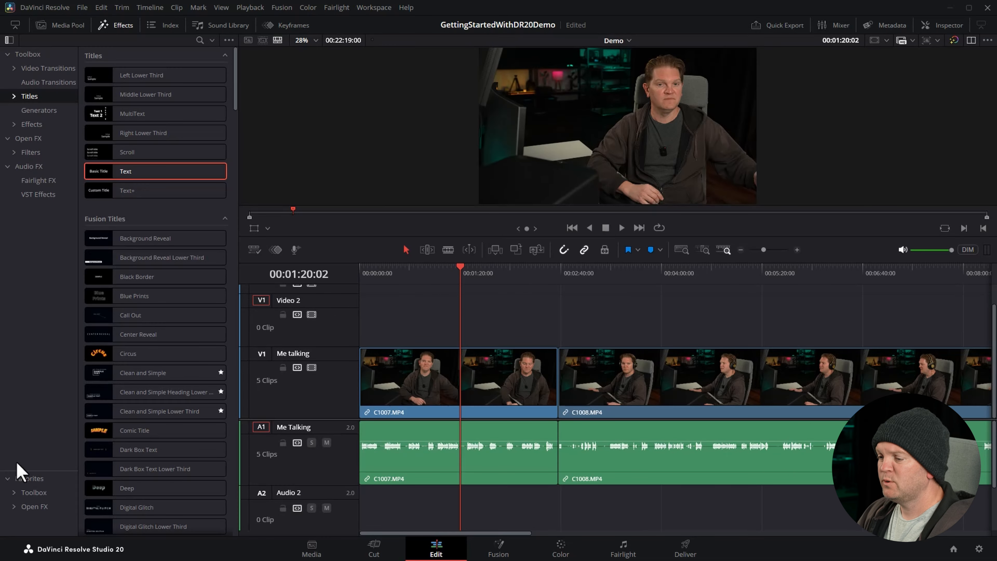
{"action": "left_click", "coordinate": [17, 31]}
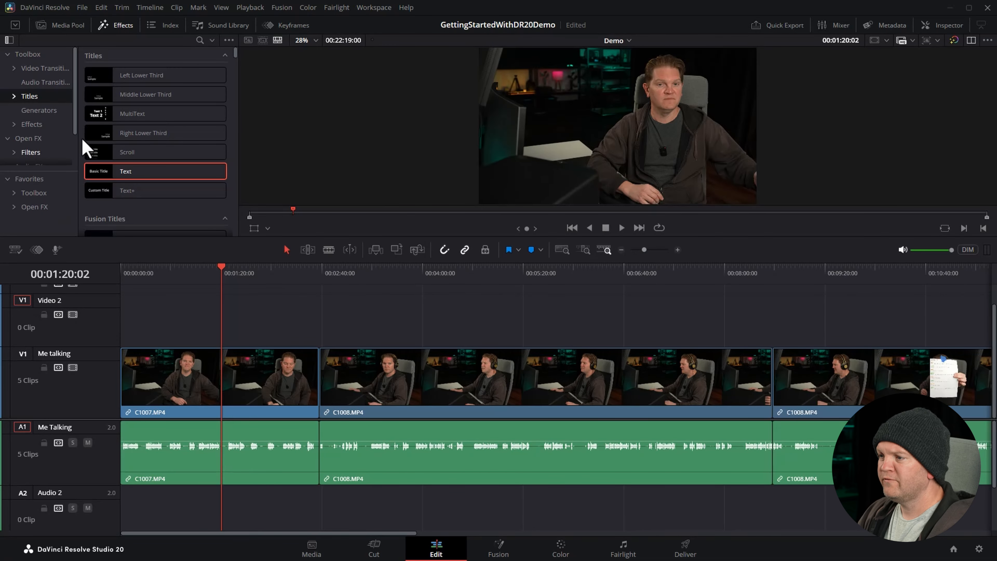
{"action": "left_click", "coordinate": [15, 25]}
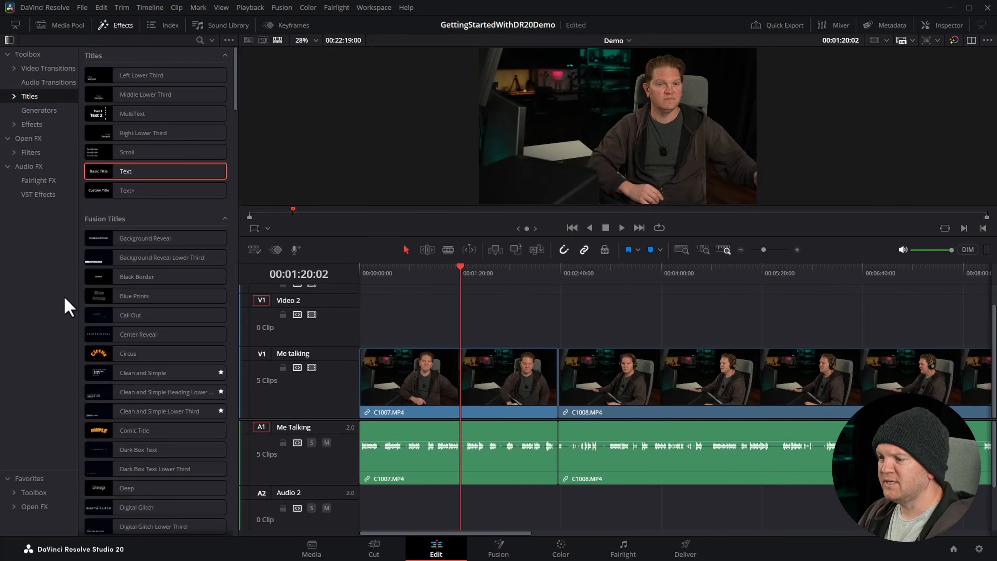
{"action": "left_click", "coordinate": [28, 55]}
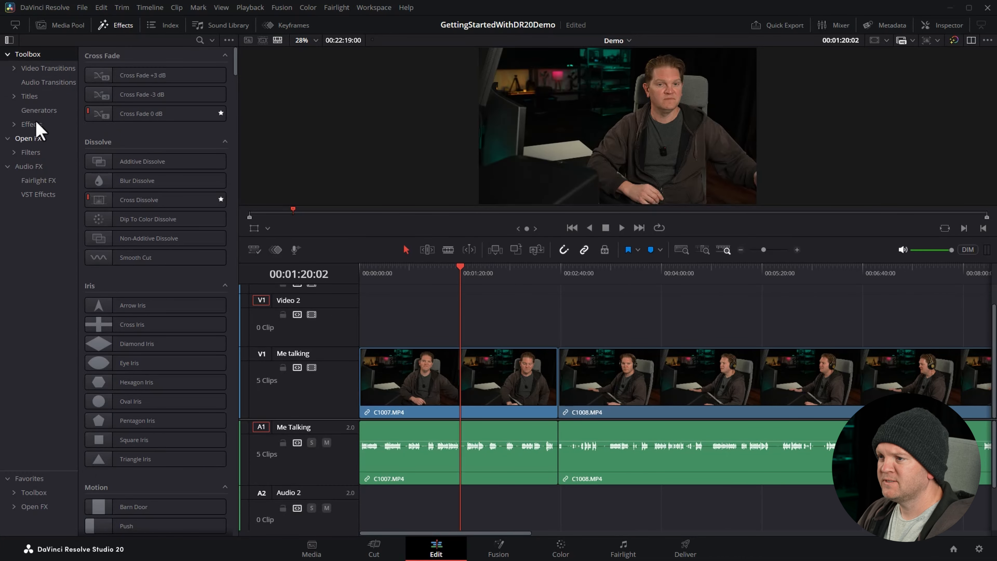
{"action": "left_click", "coordinate": [9, 40]}
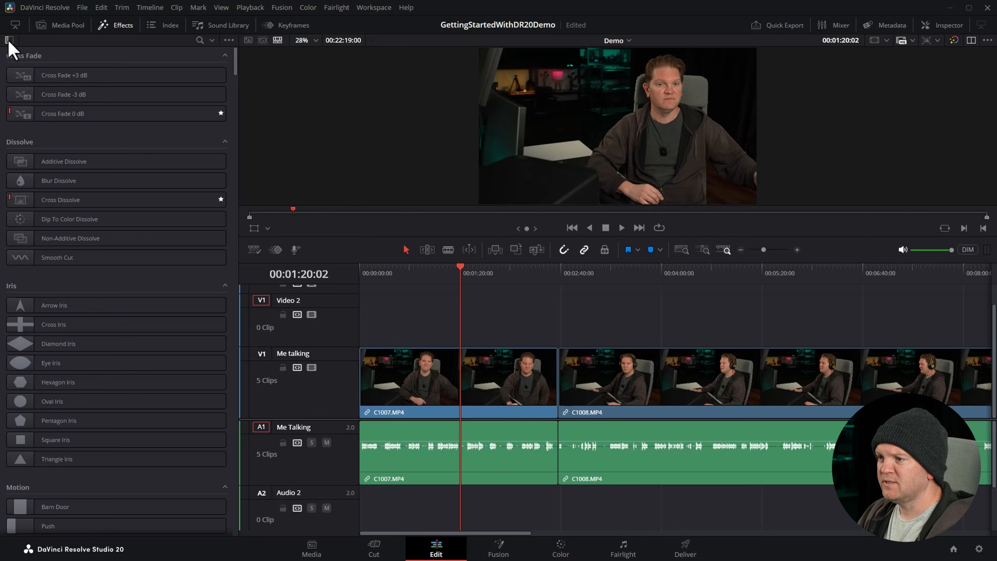
{"action": "left_click", "coordinate": [9, 39]}
Add a basic Text title to Video 2 at about 00:01:06:22 and extend its start back to about 00:00:44
{"action": "left_click", "coordinate": [29, 97]}
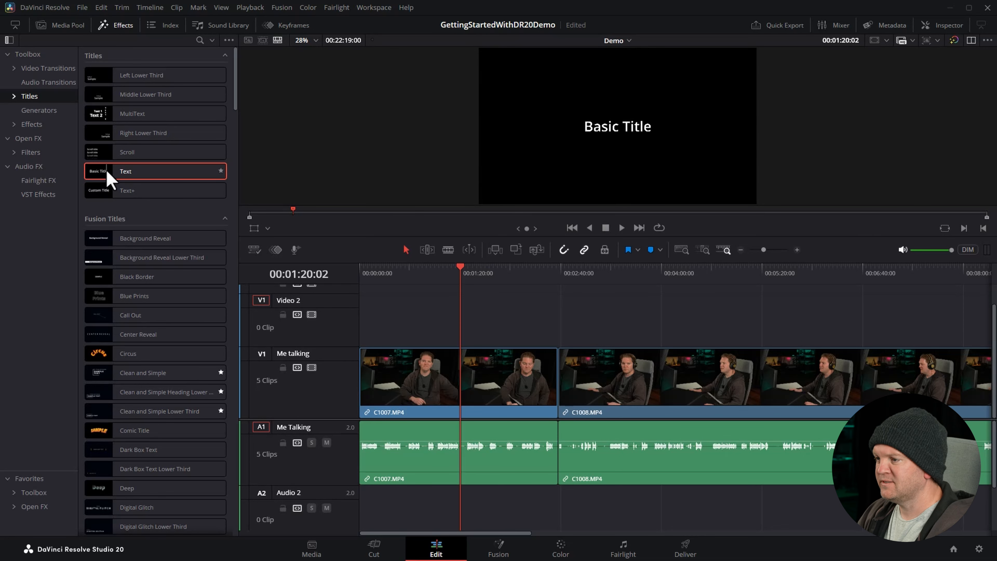
{"action": "left_click_drag", "start_coordinate": [108, 173], "coordinate": [445, 316]}
{"action": "left_click", "coordinate": [447, 272]}
{"action": "key", "text": "ctrl+equal"}
{"action": "key", "text": "ctrl+equal"}
{"action": "key", "text": "ctrl+equal"}
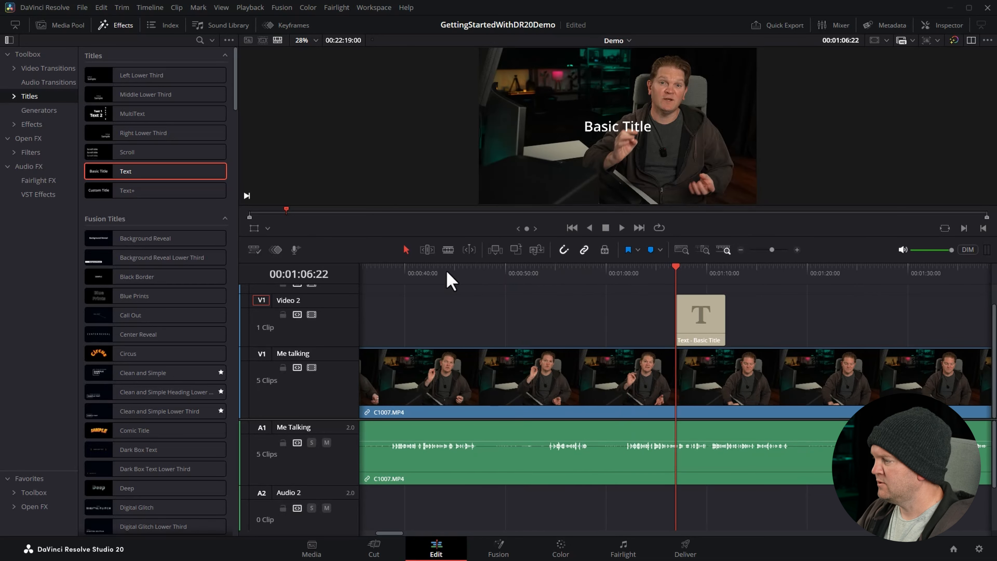
{"action": "left_click_drag", "start_coordinate": [682, 322], "coordinate": [443, 319]}
{"action": "left_click", "coordinate": [530, 275]}
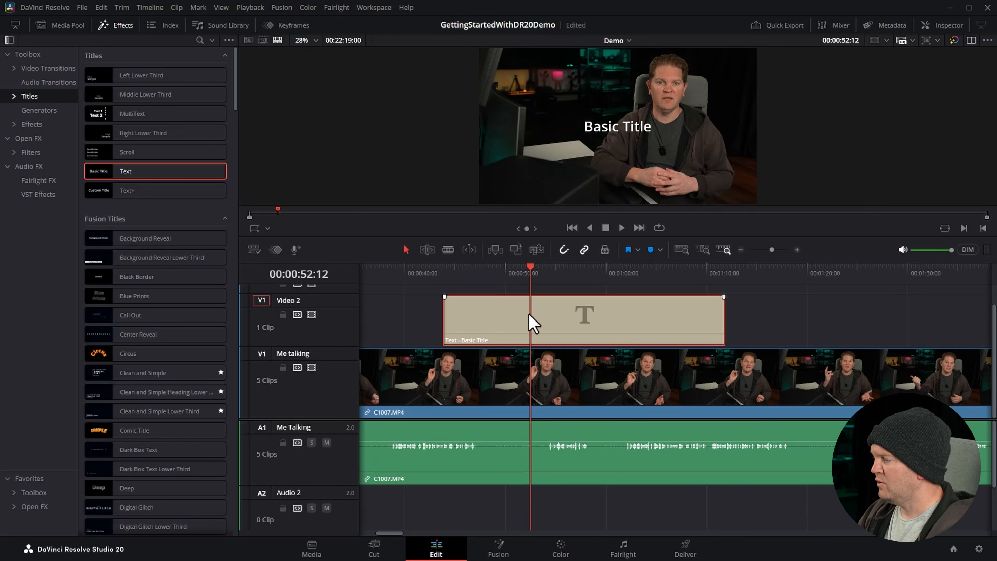
Replace the selected title's text with "Please subscribe" in the Inspector, with the Effects library closed
{"action": "left_click", "coordinate": [114, 25]}
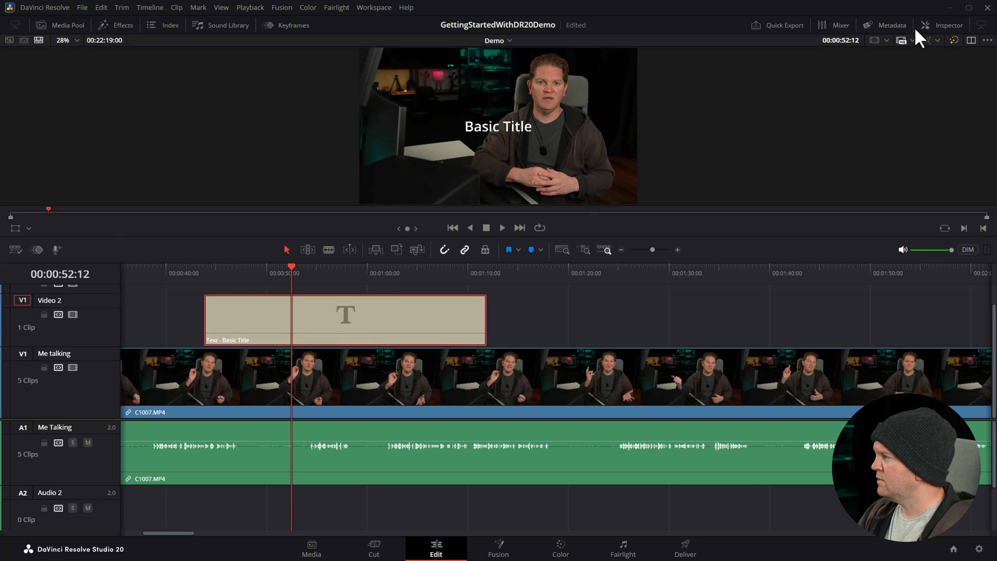
{"action": "left_click", "coordinate": [949, 25]}
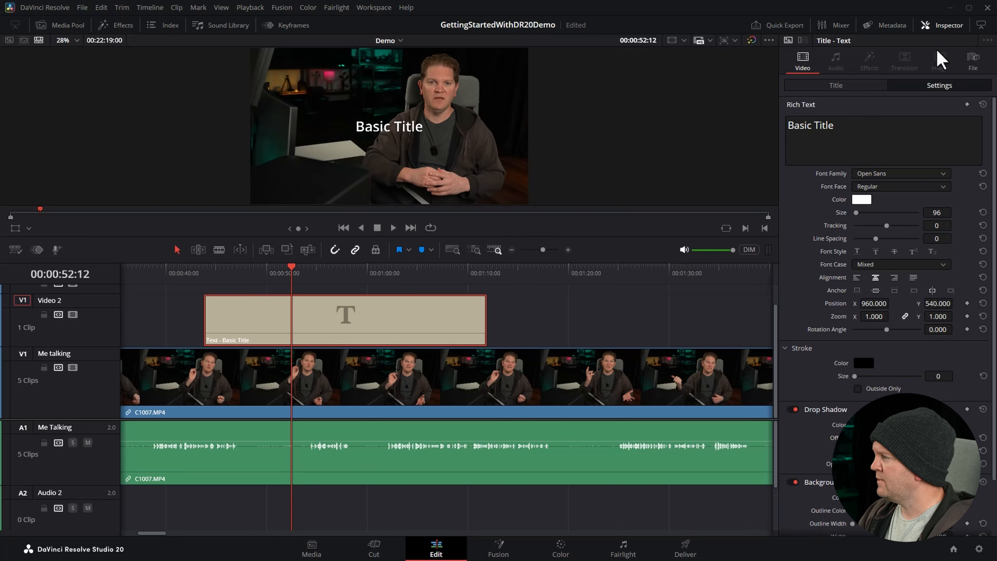
{"action": "left_click", "coordinate": [862, 134]}
{"action": "type", "text": "Please subscribe"}
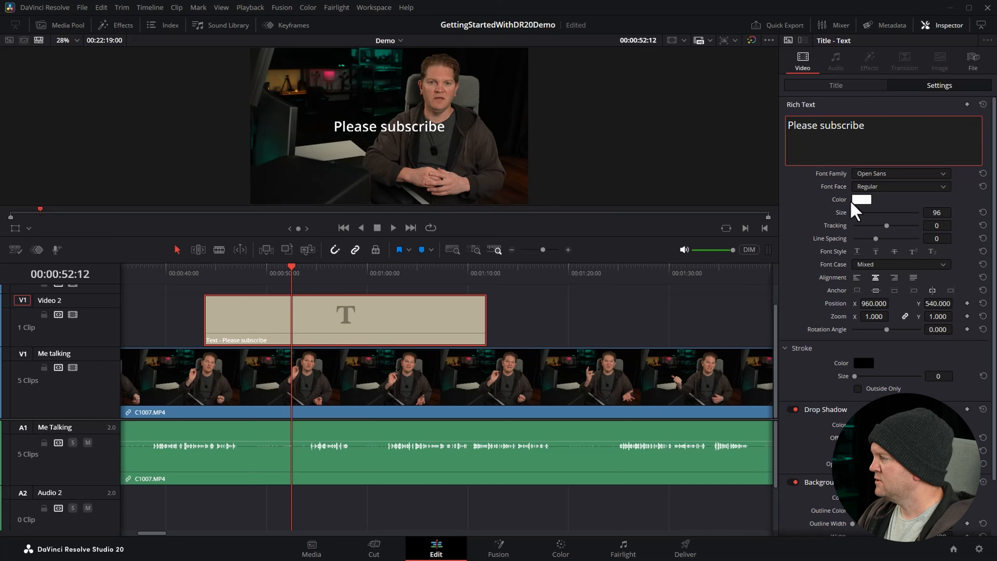
Format the title text at size 167 in the magenta custom color with the OCR A Extended font
{"action": "mouse_move", "coordinate": [857, 213]}
{"action": "left_mouse_down"}
{"action": "mouse_move", "coordinate": [871, 217]}
{"action": "mouse_move", "coordinate": [858, 208]}
{"action": "left_mouse_up"}
{"action": "left_click", "coordinate": [861, 199]}
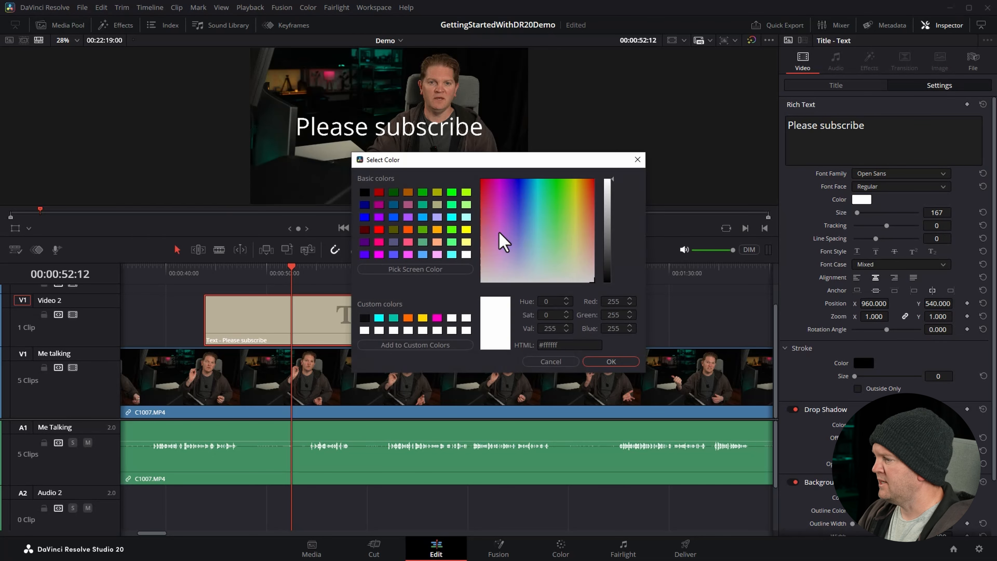
{"action": "left_click", "coordinate": [437, 317]}
{"action": "left_click", "coordinate": [611, 362]}
{"action": "left_click", "coordinate": [942, 173]}
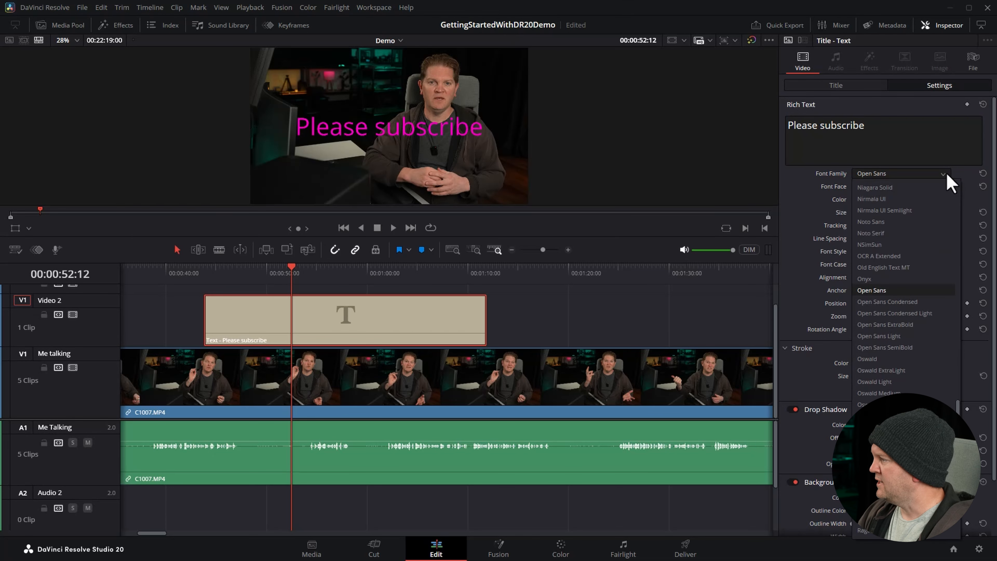
{"action": "left_click", "coordinate": [879, 214]}
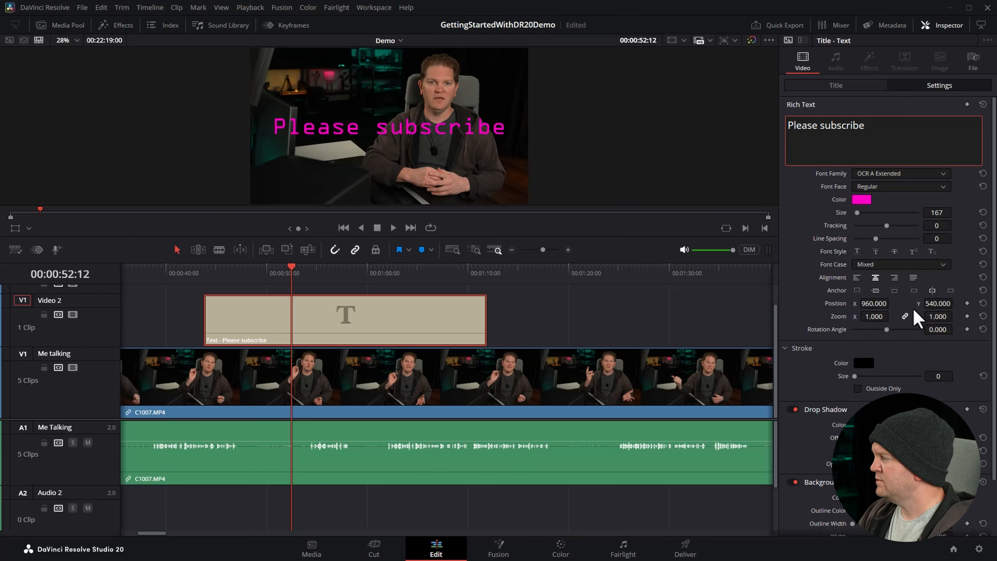
Lower the title text in the frame by setting its Position to X 940.000 and Y 148.000
{"action": "left_click_drag", "start_coordinate": [935, 303], "coordinate": [874, 304]}
{"action": "left_click_drag", "start_coordinate": [873, 303], "coordinate": [843, 303]}
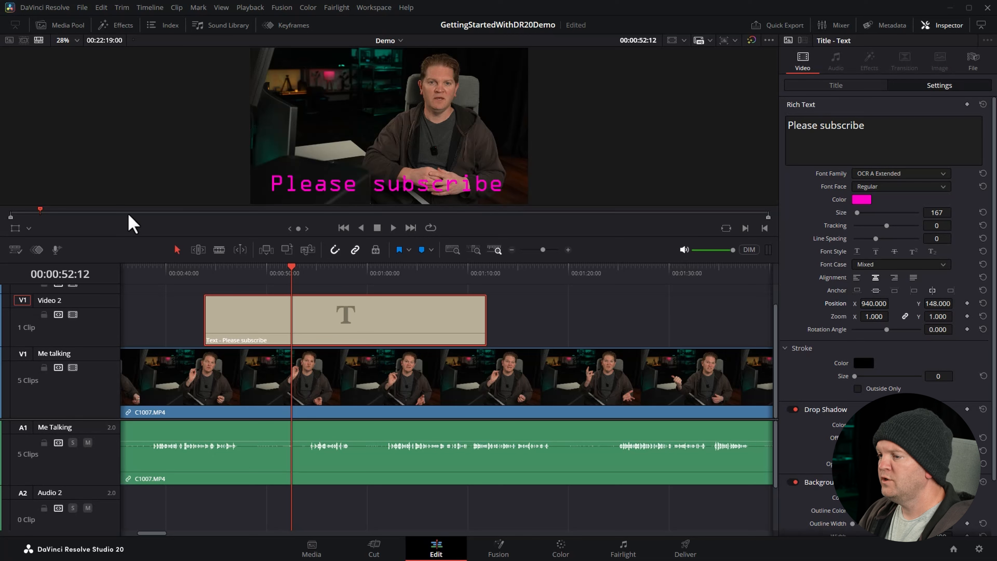
Move the title's frame up and to the left with the on-screen Transform overlay and set the text Position to X 1585.000, Y 130.000
{"action": "left_click", "coordinate": [29, 229]}
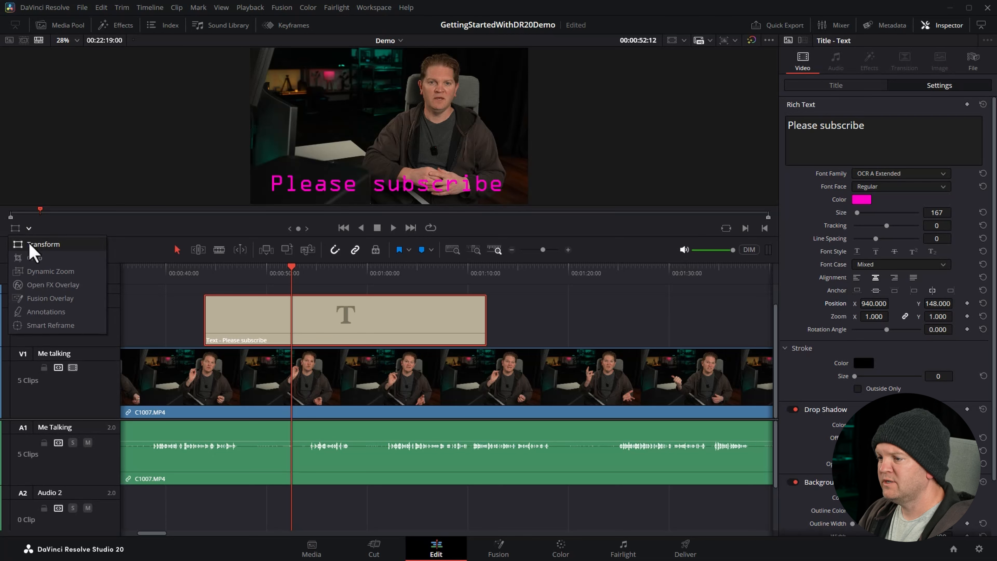
{"action": "left_click", "coordinate": [54, 245]}
{"action": "left_click_drag", "start_coordinate": [506, 137], "coordinate": [411, 99]}
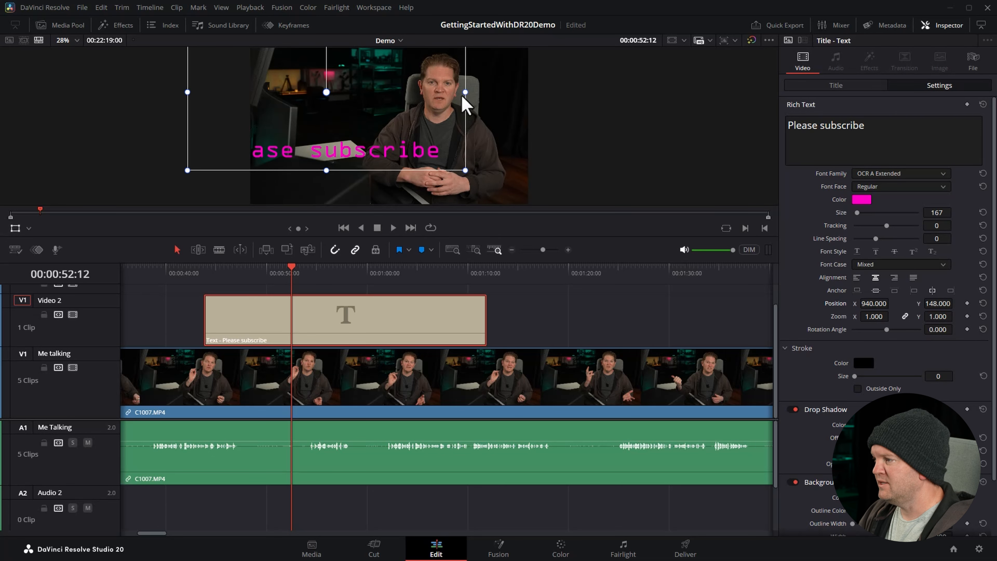
{"action": "mouse_move", "coordinate": [940, 305]}
{"action": "left_mouse_down"}
{"action": "mouse_move", "coordinate": [977, 305]}
{"action": "mouse_move", "coordinate": [935, 306]}
{"action": "left_mouse_up"}
{"action": "mouse_move", "coordinate": [875, 304]}
{"action": "left_mouse_down"}
{"action": "mouse_move", "coordinate": [972, 304]}
{"action": "mouse_move", "coordinate": [892, 304]}
{"action": "left_mouse_up"}
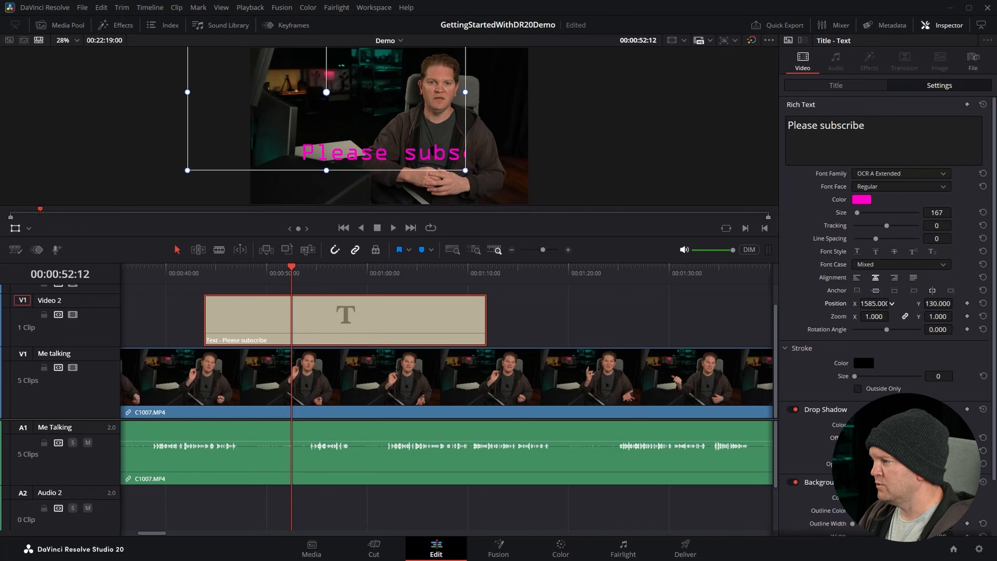